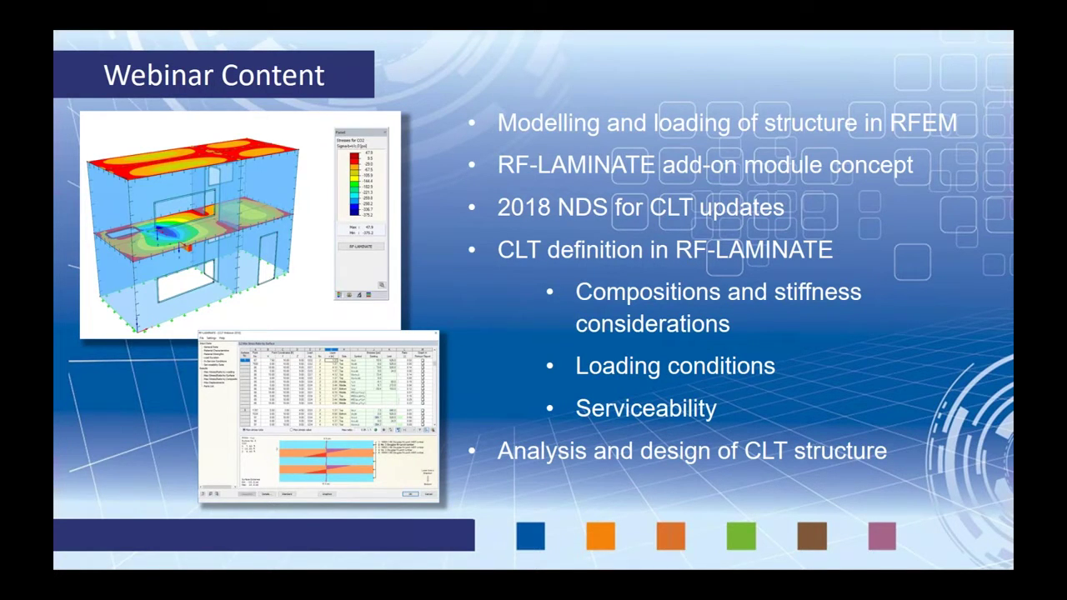
{"action": "key", "text": "Right"}
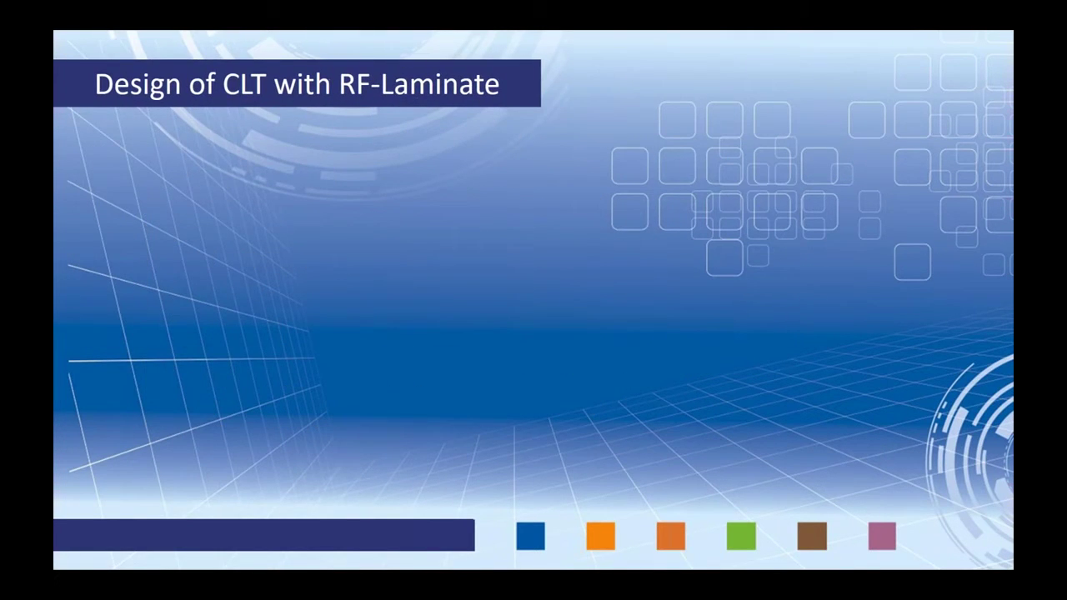
Switch to RFEM and create a 3D model named CLT10 per ASCE 7-16 with load combinations created automatically
{"action": "key", "text": "super+Tab"}
{"action": "left_click", "coordinate": [604, 195]}
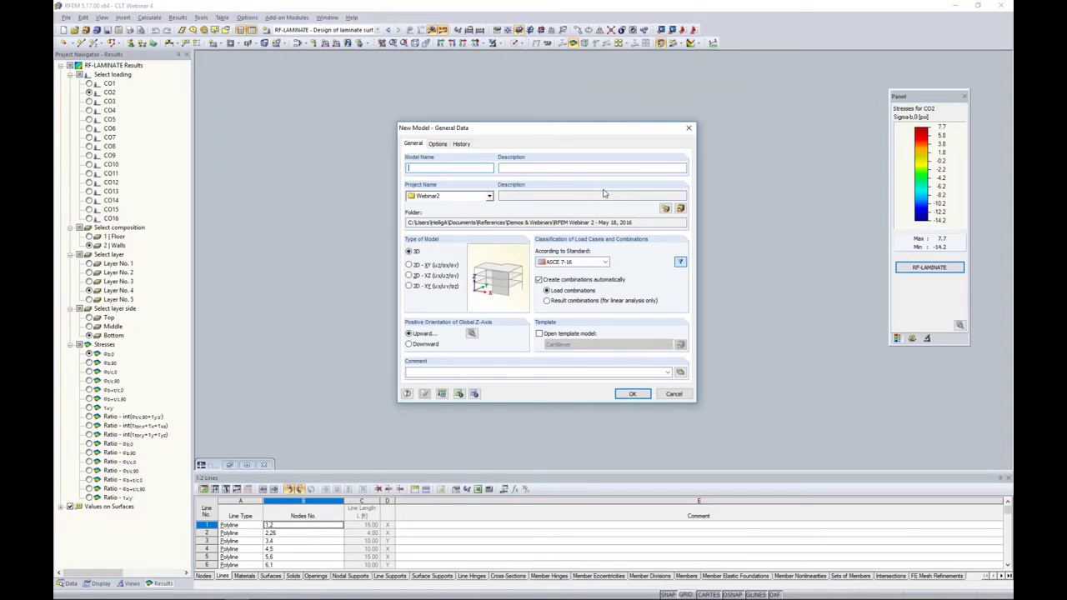
{"action": "type", "text": "CLT10"}
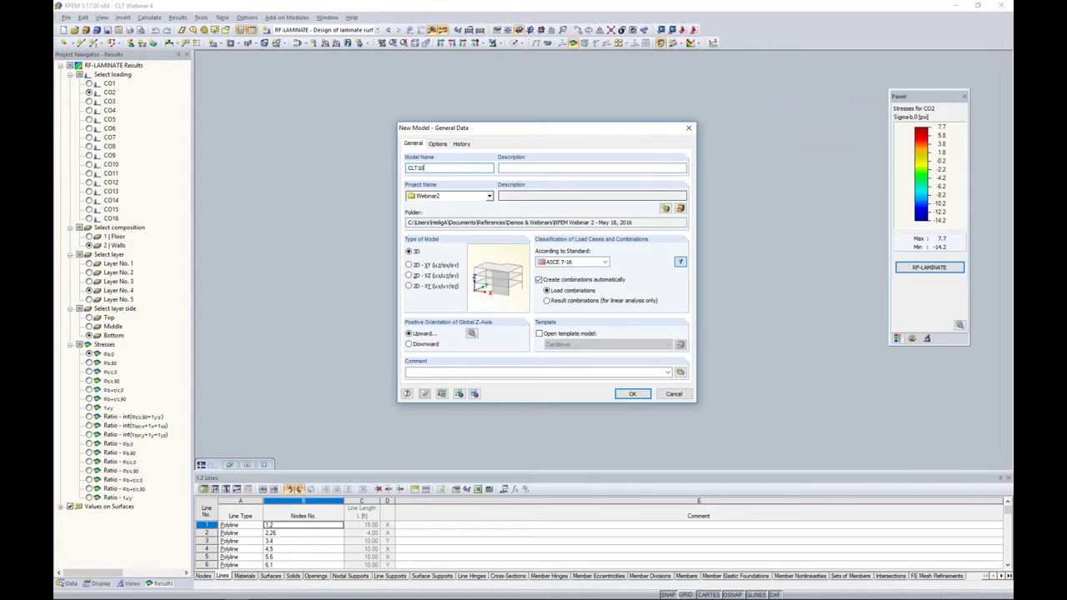
{"action": "left_click", "coordinate": [605, 262]}
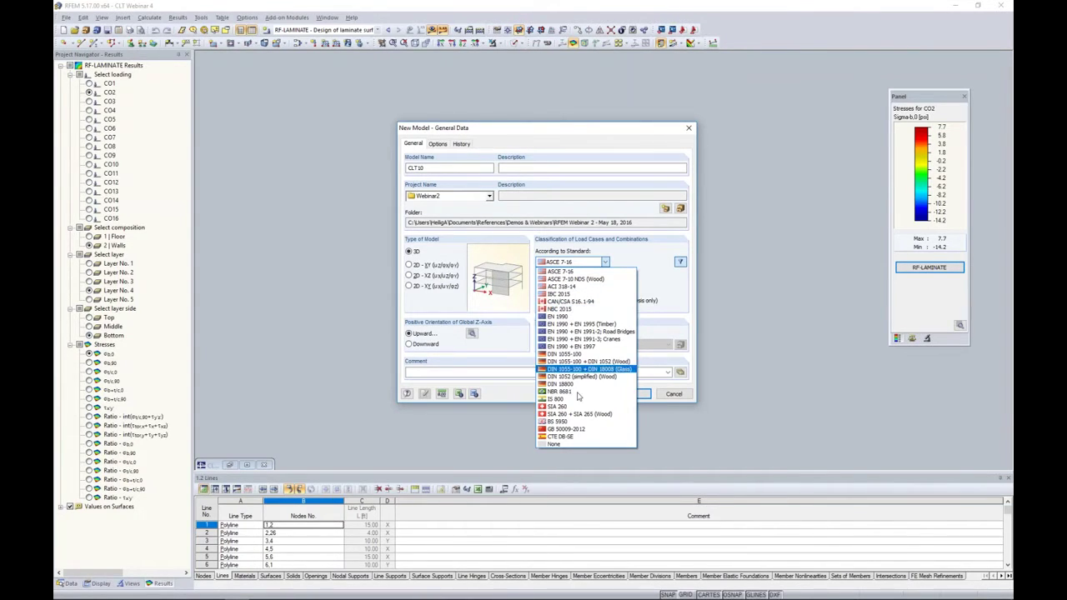
{"action": "left_click", "coordinate": [653, 267]}
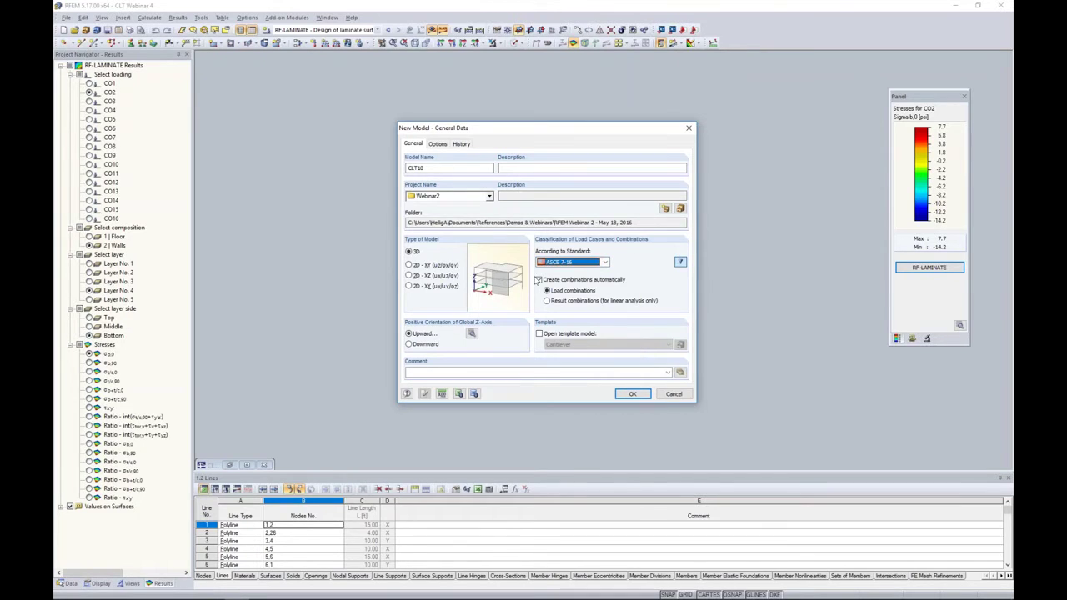
{"action": "left_click", "coordinate": [538, 281]}
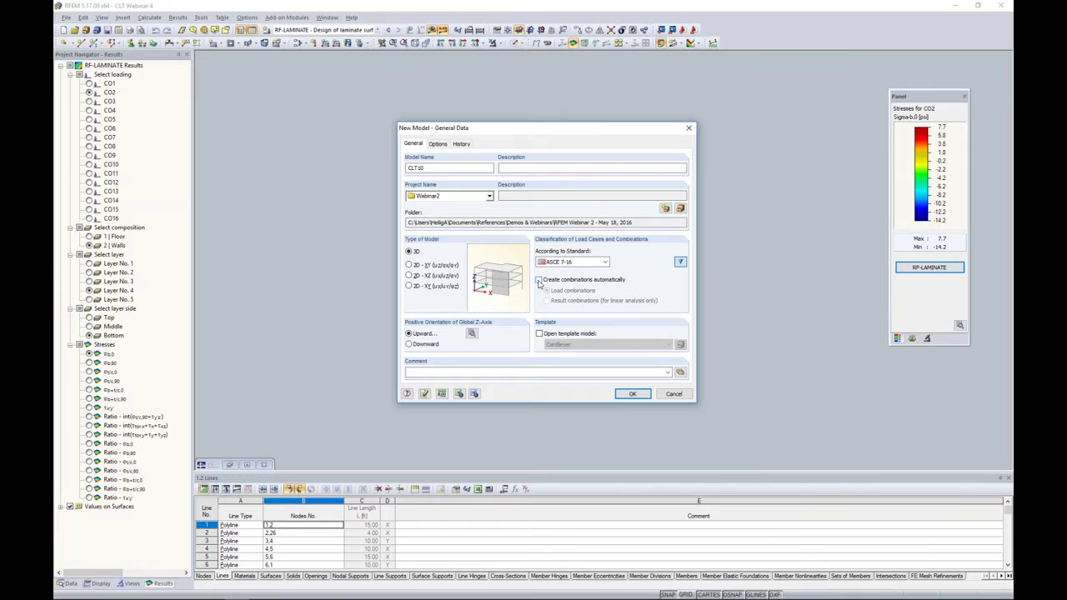
{"action": "left_click", "coordinate": [538, 281]}
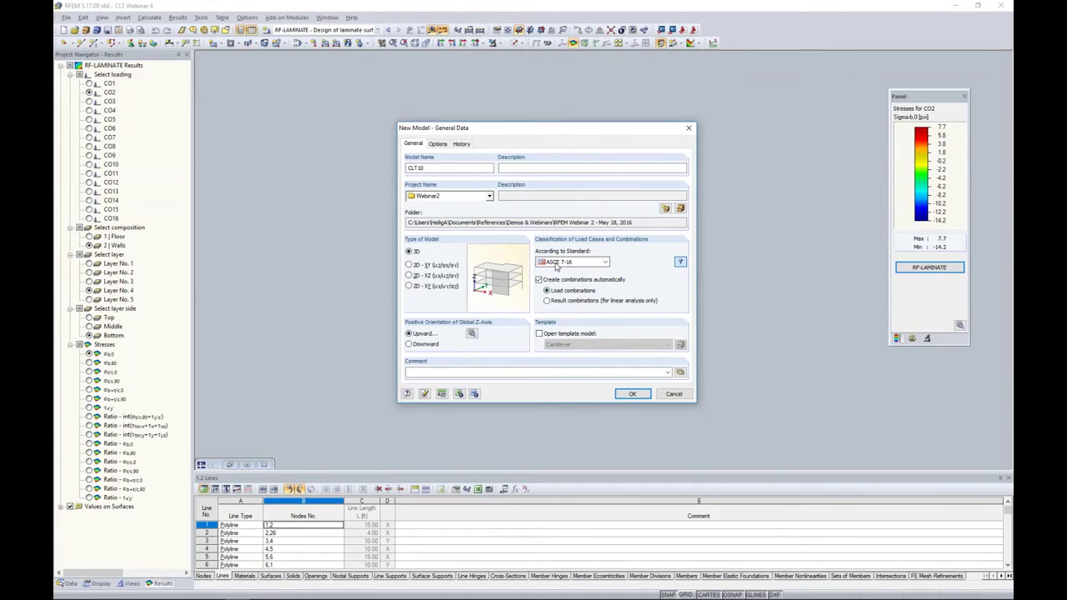
{"action": "left_click", "coordinate": [632, 393]}
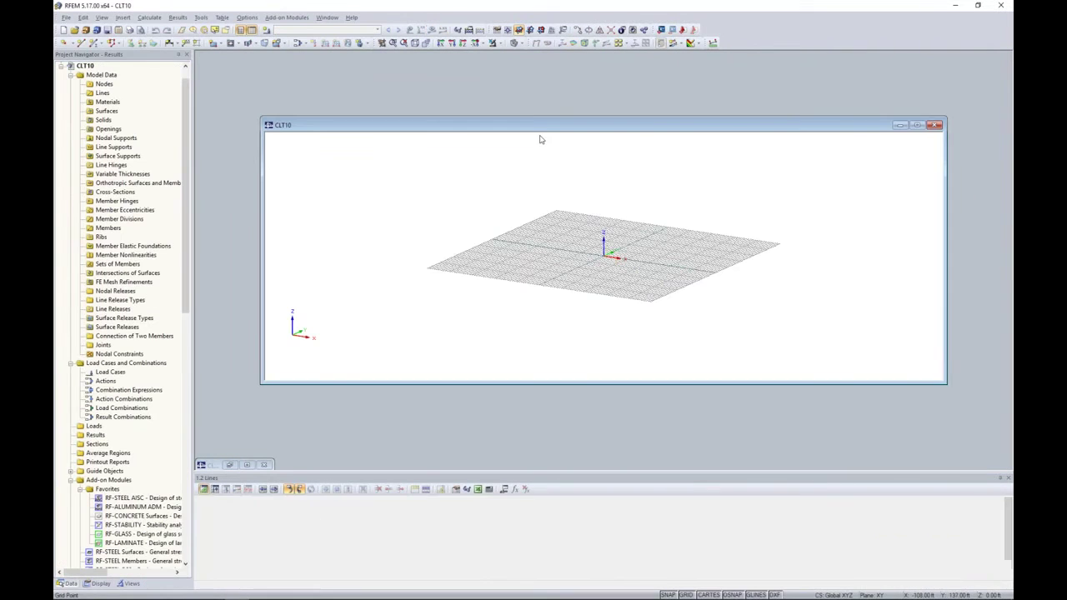
Look over the model workspace, the input tables and the project navigator down to the add-on modules
{"action": "scroll", "coordinate": [567, 250], "scroll_direction": "up", "scroll_amount": 5}
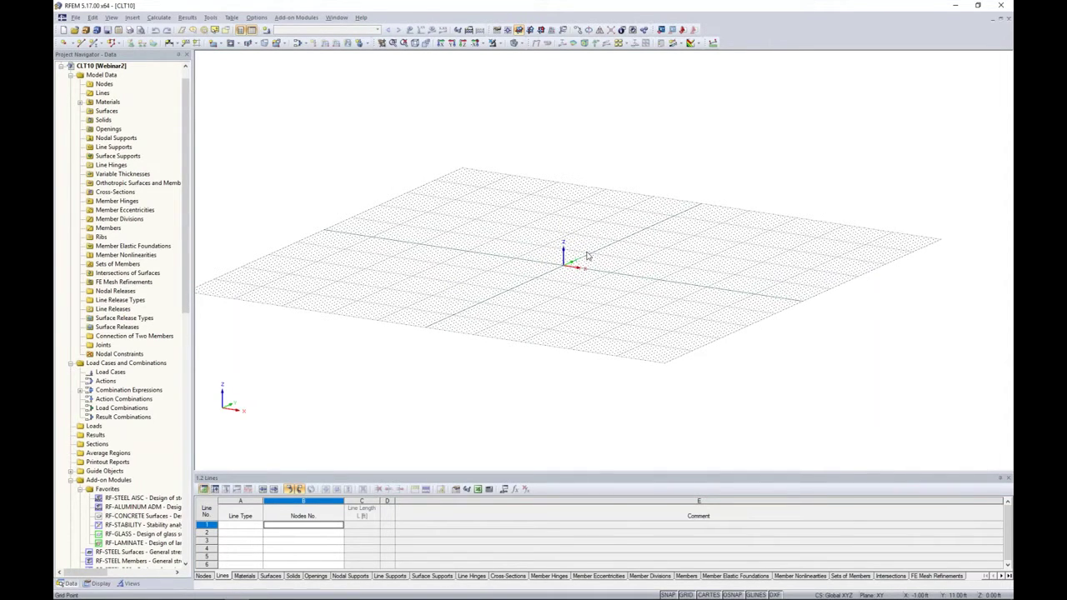
{"action": "left_click_drag", "start_coordinate": [567, 473], "coordinate": [551, 372]}
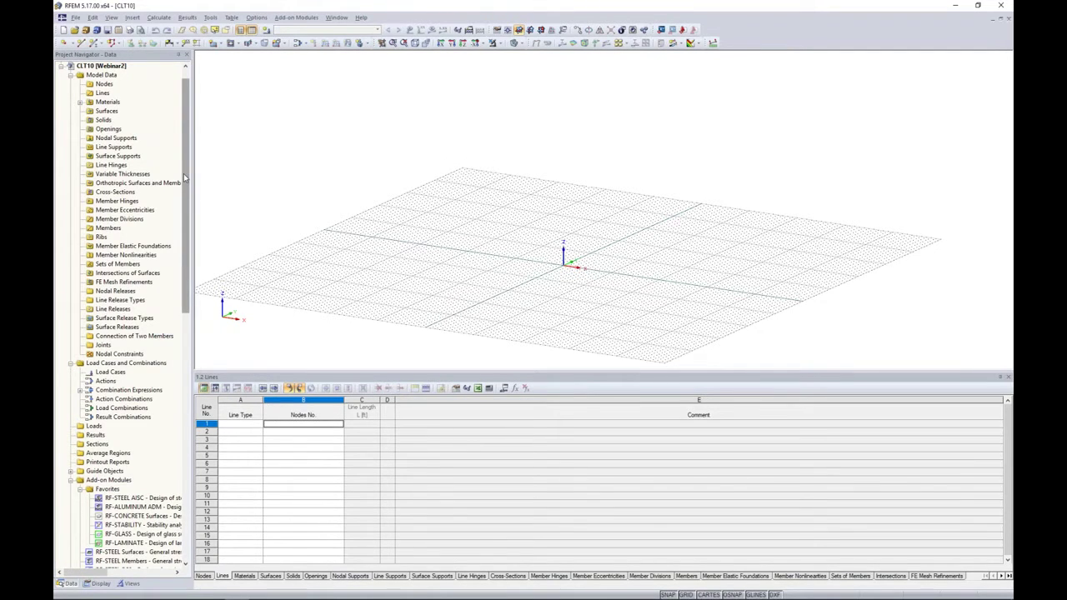
{"action": "scroll", "coordinate": [173, 263], "scroll_direction": "down", "scroll_amount": 7}
{"action": "scroll", "coordinate": [173, 264], "scroll_direction": "down", "scroll_amount": 3}
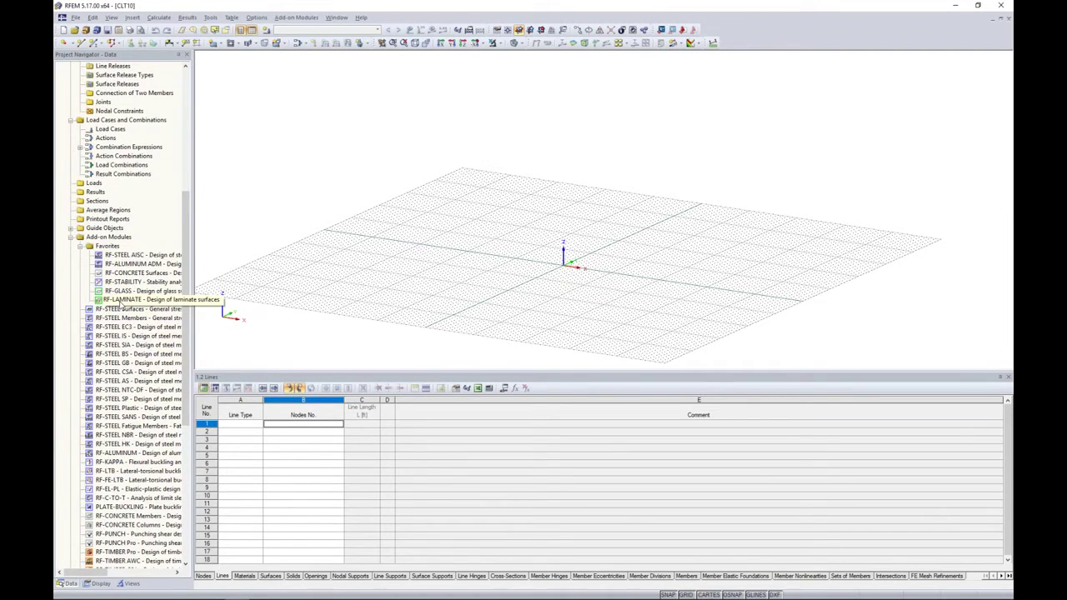
{"action": "left_click_drag", "start_coordinate": [187, 257], "coordinate": [187, 125]}
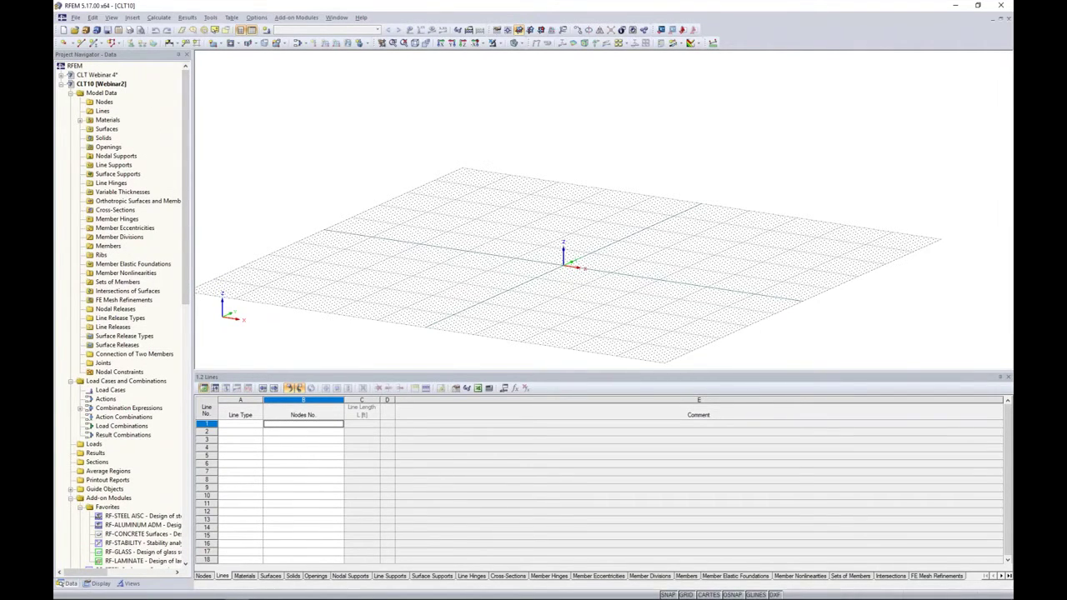
{"action": "left_click_drag", "start_coordinate": [471, 373], "coordinate": [478, 442]}
Draw a closed 25 by 10 ft rectangular outline from the origin, with nodes at X = 15 ft on both long sides
{"action": "middle_click_drag", "start_coordinate": [495, 312], "coordinate": [634, 275], "text": "ctrl"}
{"action": "scroll", "coordinate": [551, 291], "scroll_direction": "up", "scroll_amount": 6}
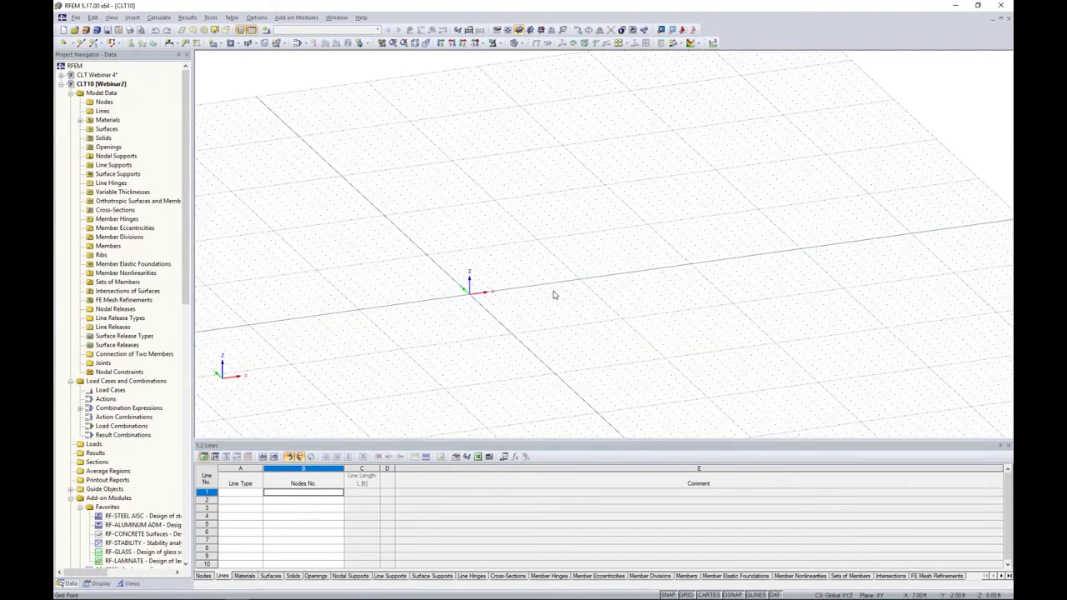
{"action": "middle_click_drag", "start_coordinate": [566, 302], "coordinate": [485, 314]}
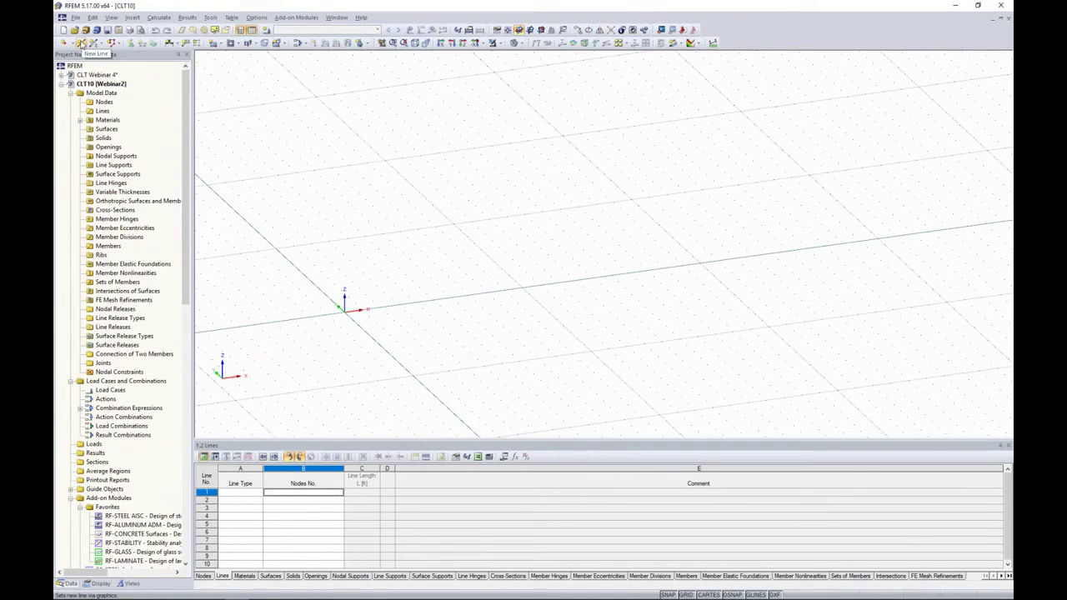
{"action": "left_click", "coordinate": [81, 43]}
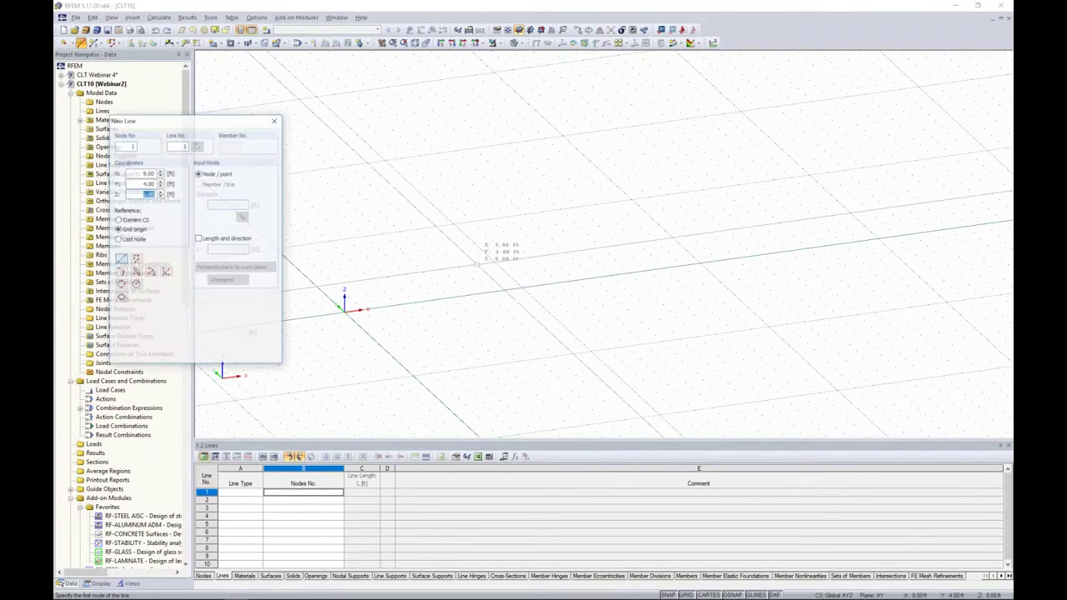
{"action": "middle_click_drag", "start_coordinate": [473, 261], "coordinate": [565, 240]}
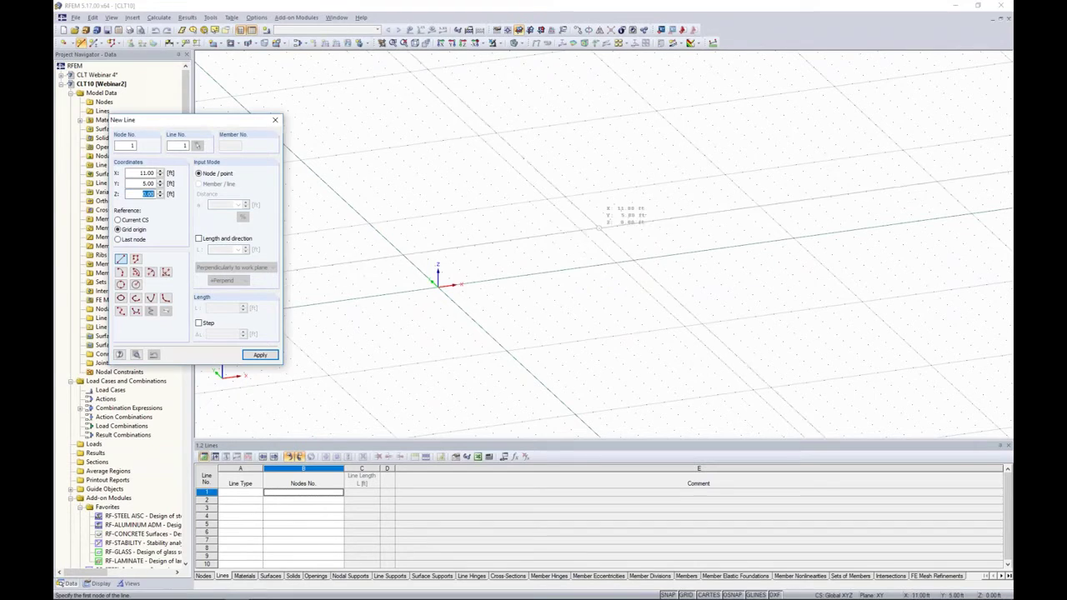
{"action": "left_click", "coordinate": [437, 282]}
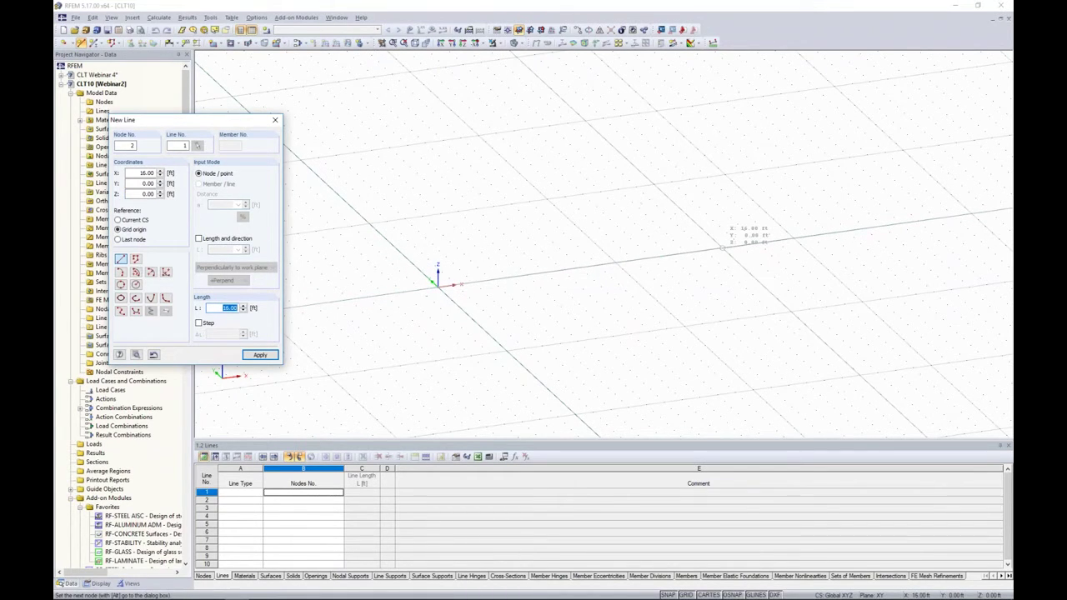
{"action": "left_click", "coordinate": [704, 248]}
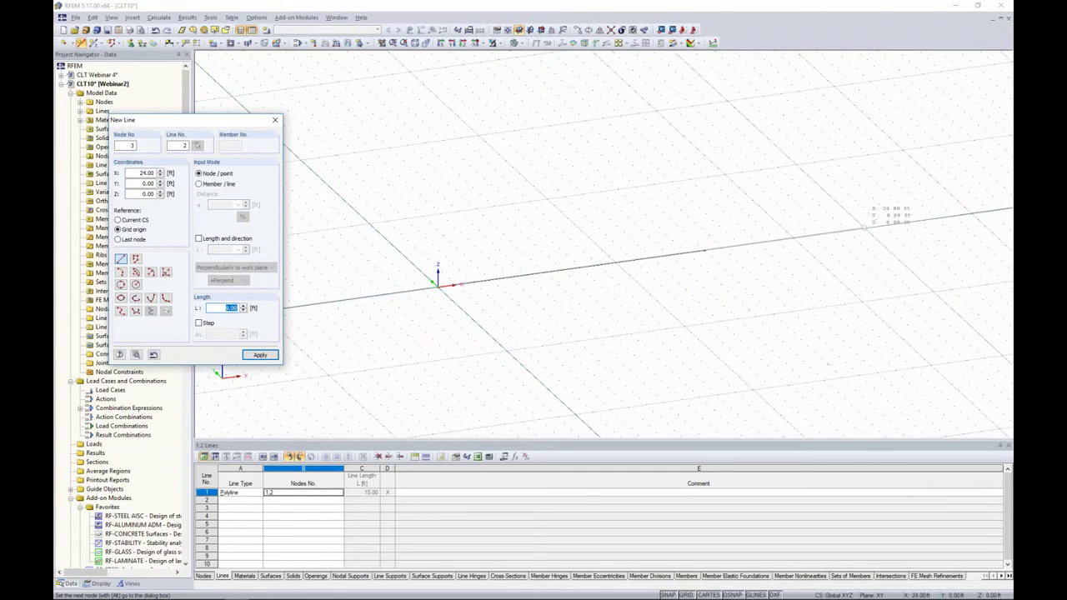
{"action": "left_click", "coordinate": [883, 226]}
{"action": "left_click", "coordinate": [815, 163]}
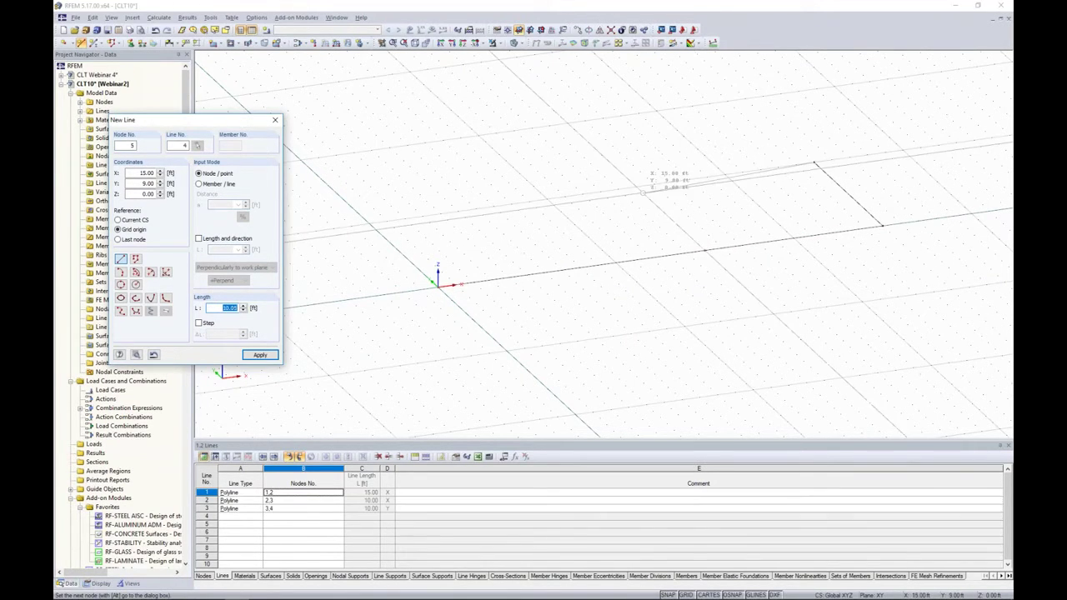
{"action": "left_click", "coordinate": [636, 185]}
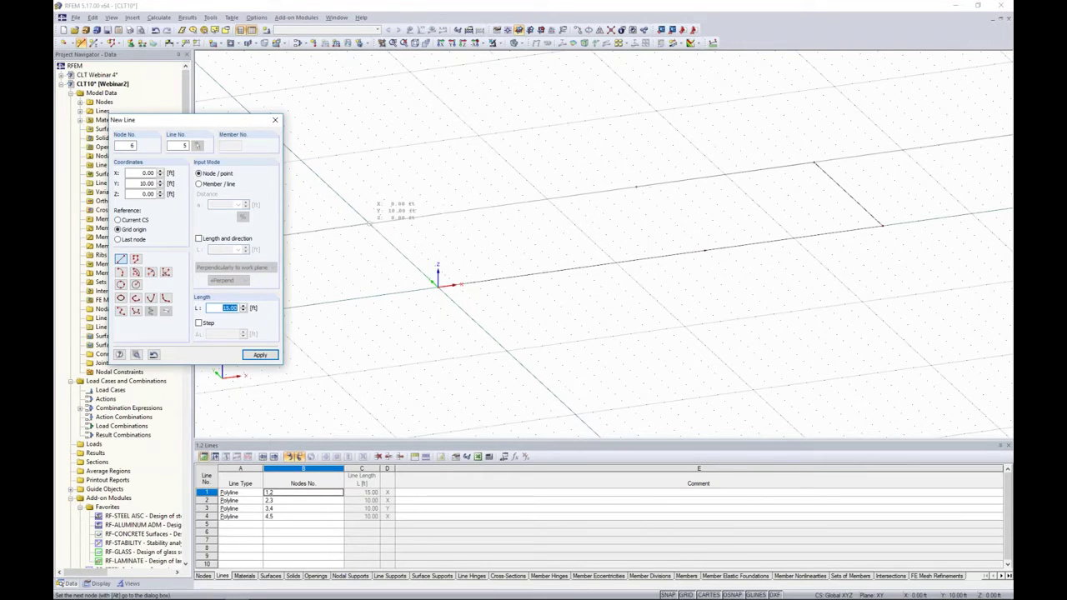
{"action": "left_click", "coordinate": [370, 223]}
{"action": "left_click", "coordinate": [437, 284]}
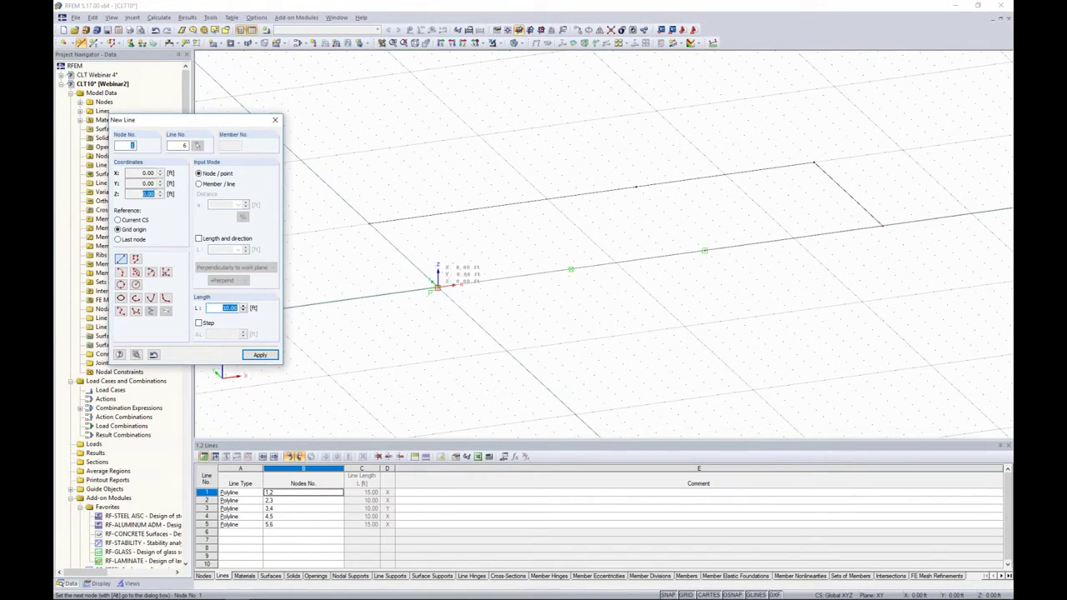
{"action": "key", "text": "Escape"}
{"action": "right_click", "coordinate": [677, 281]}
{"action": "key", "text": "Escape"}
Draw a 10 ft dividing line across the rectangle between the two nodes at X = 15 ft
{"action": "key", "text": "Return"}
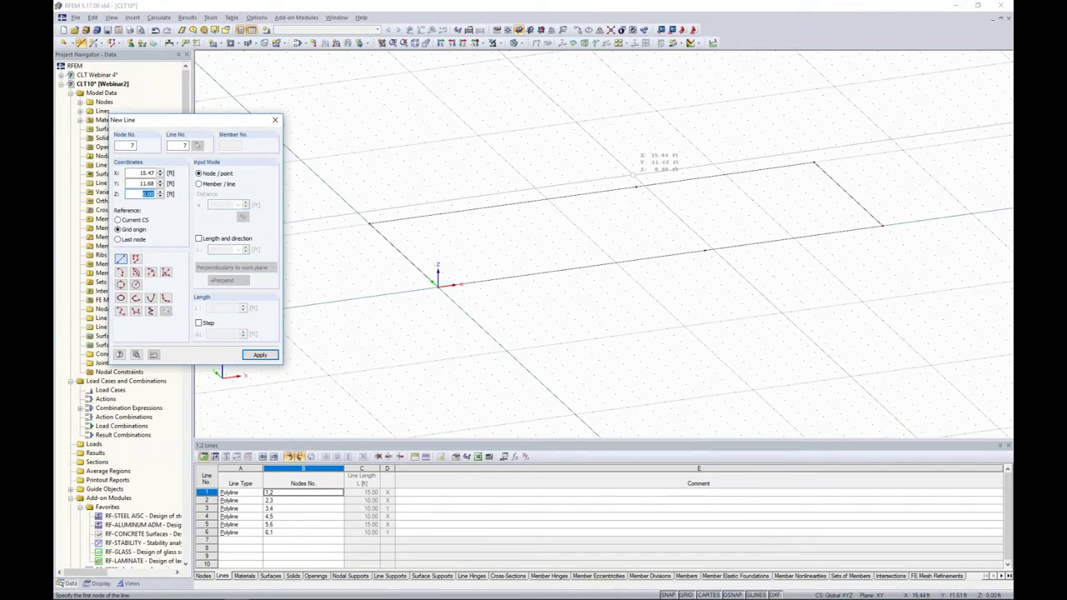
{"action": "left_click", "coordinate": [635, 186]}
{"action": "left_click", "coordinate": [704, 250]}
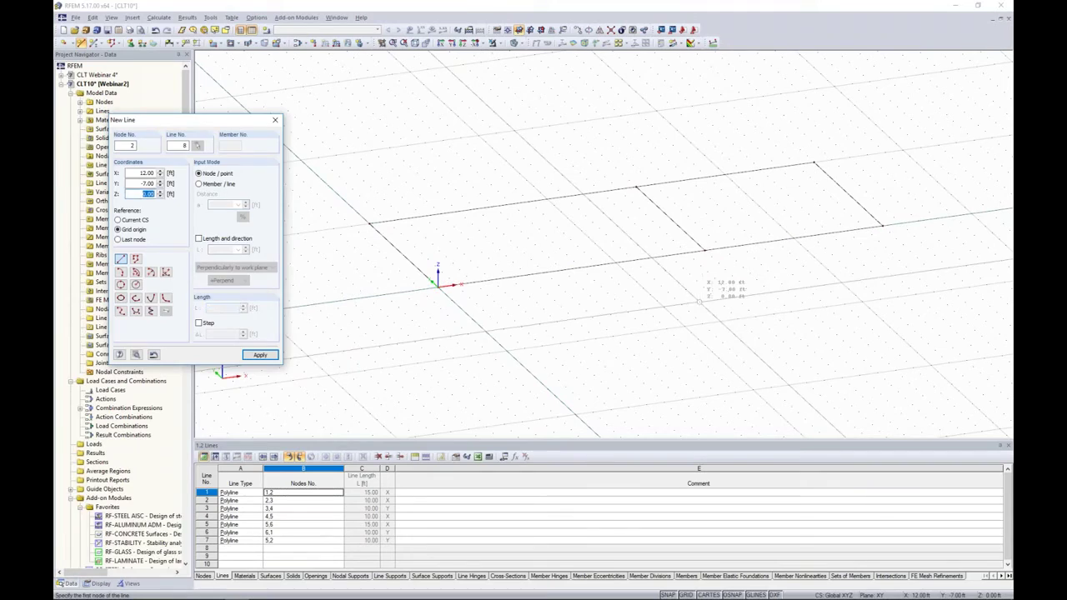
{"action": "key", "text": "Escape"}
Extrude the rear 15 ft line 9 ft in +Z into a Steel A992 surface 8 in thick
{"action": "middle_click_drag", "start_coordinate": [705, 305], "coordinate": [676, 268], "text": "ctrl"}
{"action": "middle_click_drag", "start_coordinate": [595, 305], "coordinate": [526, 345], "text": "ctrl"}
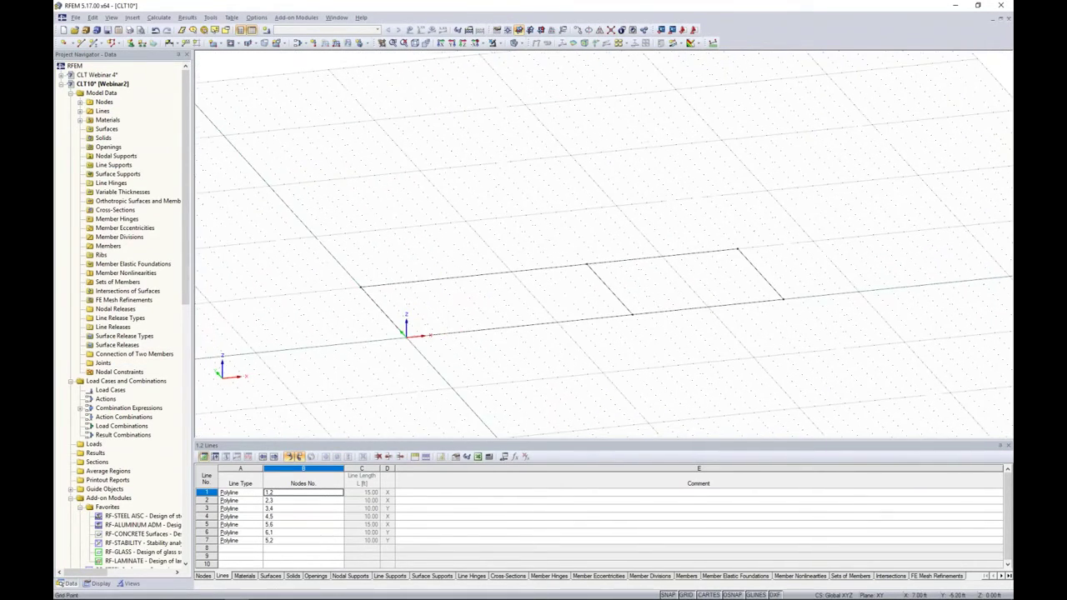
{"action": "right_click", "coordinate": [455, 279]}
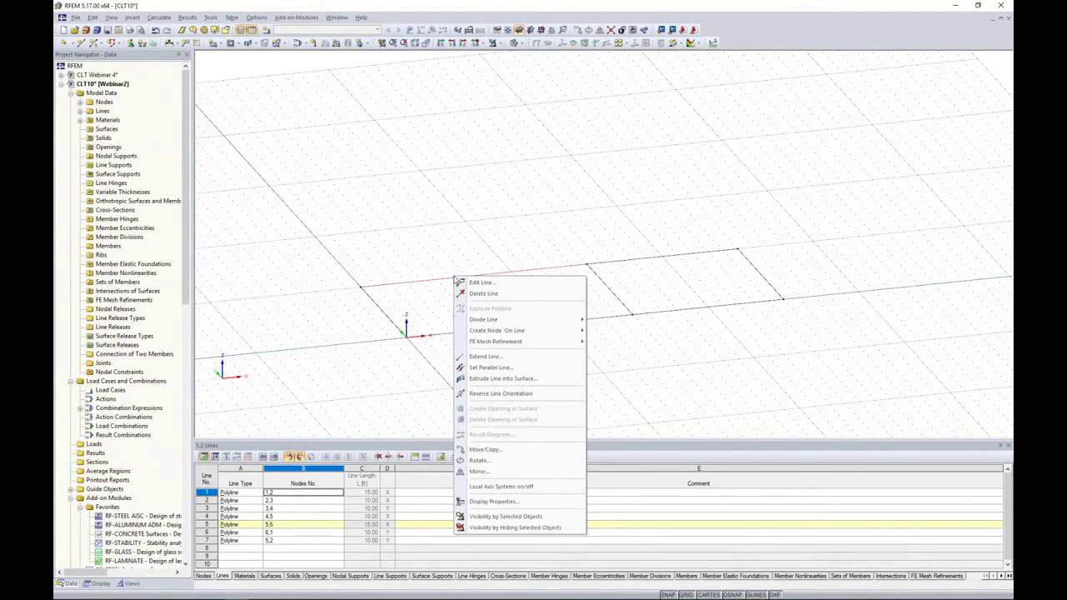
{"action": "left_click", "coordinate": [497, 379]}
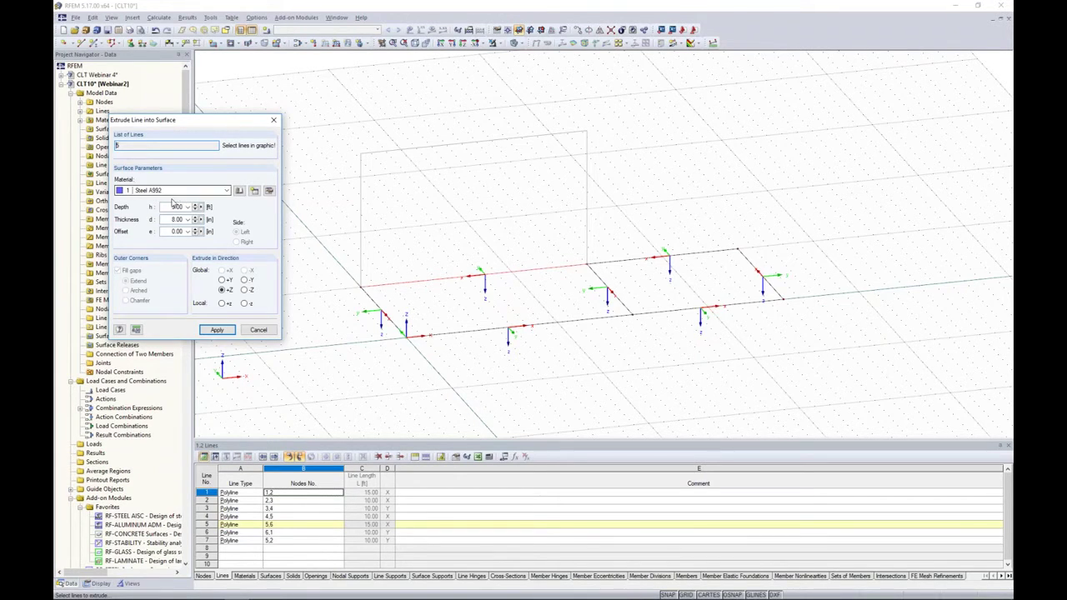
{"action": "left_click", "coordinate": [217, 330]}
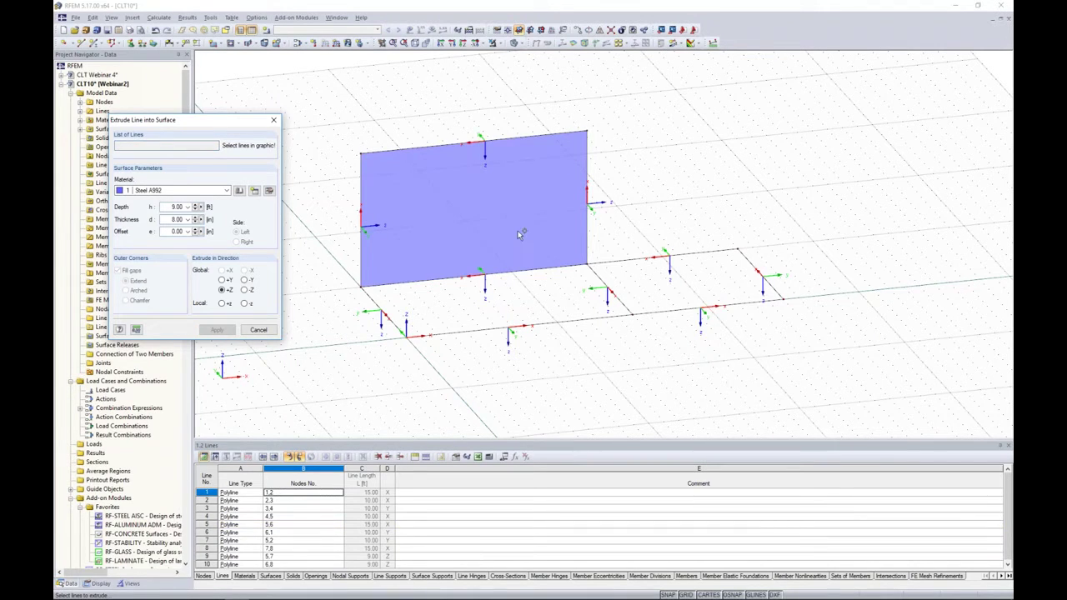
Extrude the four lines around the 10 by 10 ft bay, including the dividing line, into 9 ft high walls
{"action": "mouse_move", "coordinate": [471, 317]}
{"action": "middle_mouse_down", "text": "ctrl"}
{"action": "mouse_move", "coordinate": [559, 302]}
{"action": "mouse_move", "coordinate": [479, 307]}
{"action": "middle_mouse_up", "text": "ctrl"}
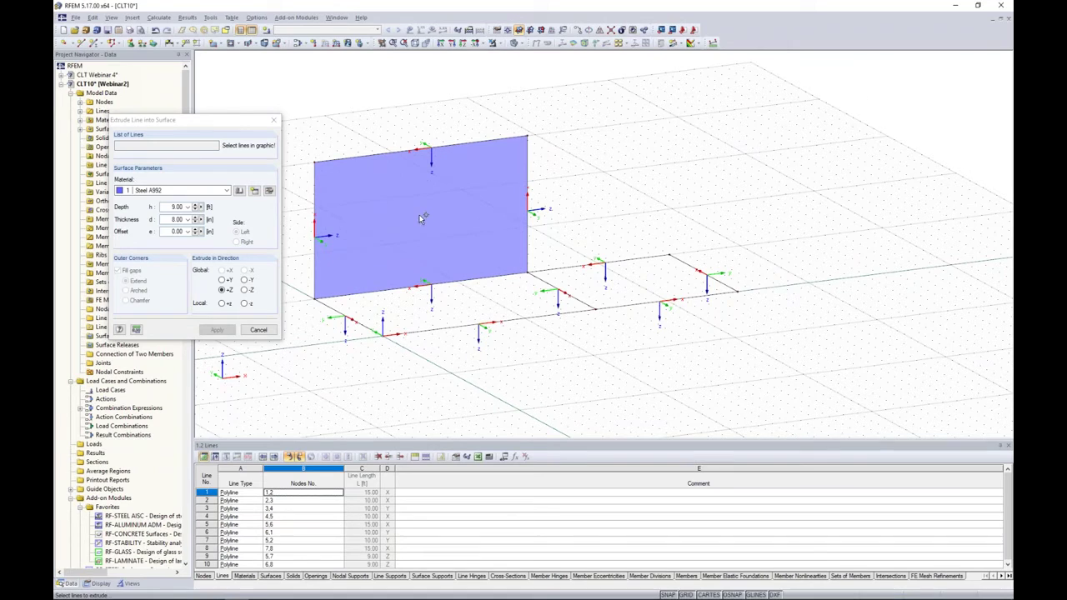
{"action": "left_click", "coordinate": [606, 263]}
{"action": "left_click", "coordinate": [704, 273]}
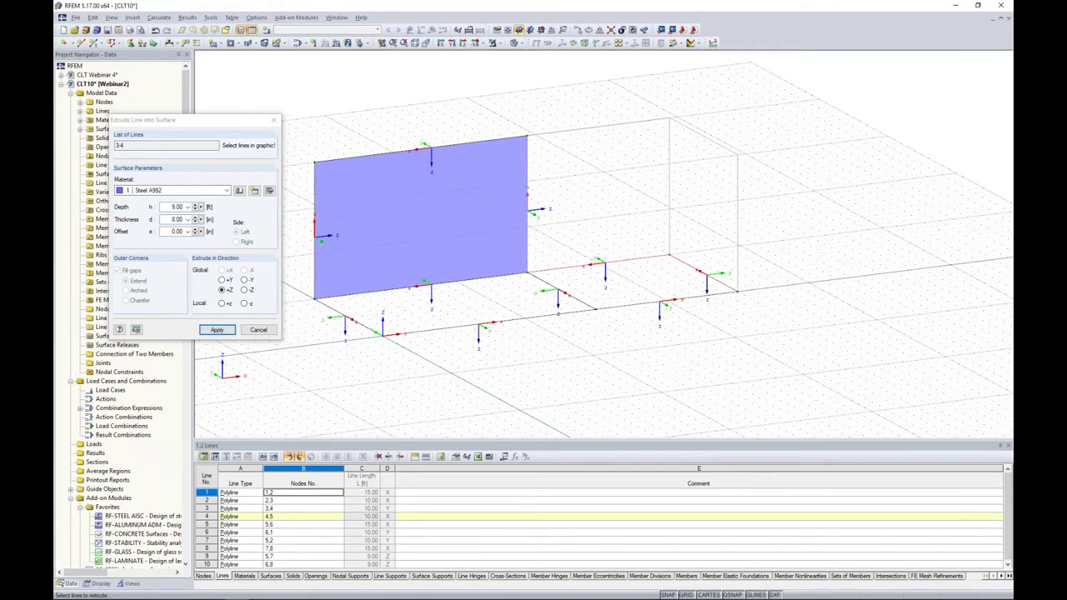
{"action": "left_click", "coordinate": [666, 301]}
{"action": "left_click", "coordinate": [573, 296]}
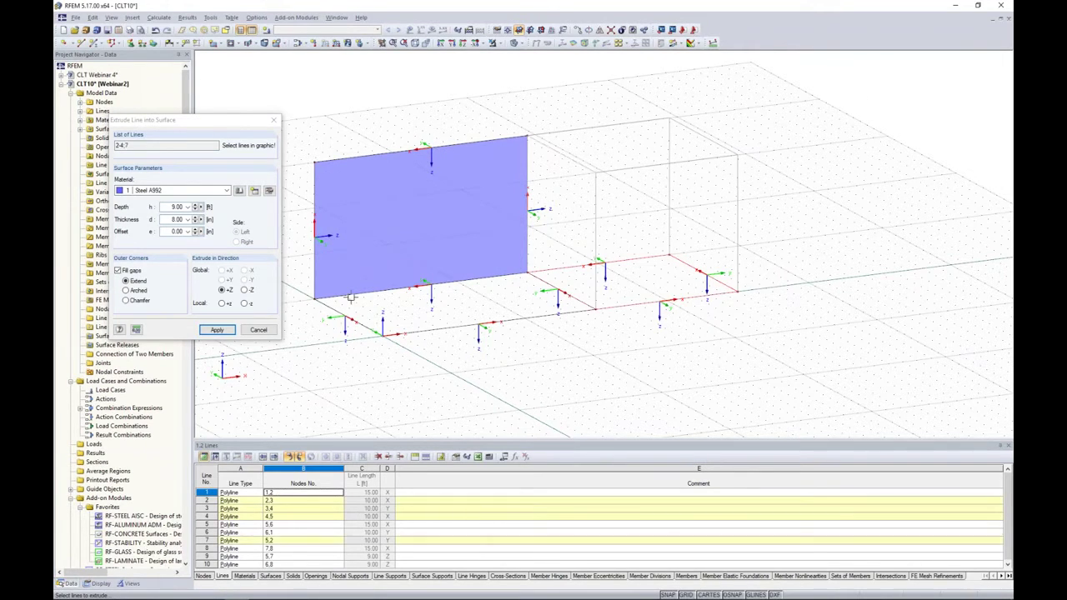
{"action": "left_click", "coordinate": [216, 330]}
Extrude the front 15 ft line and the end line at X = 0 into 9 ft high walls
{"action": "left_click", "coordinate": [438, 327]}
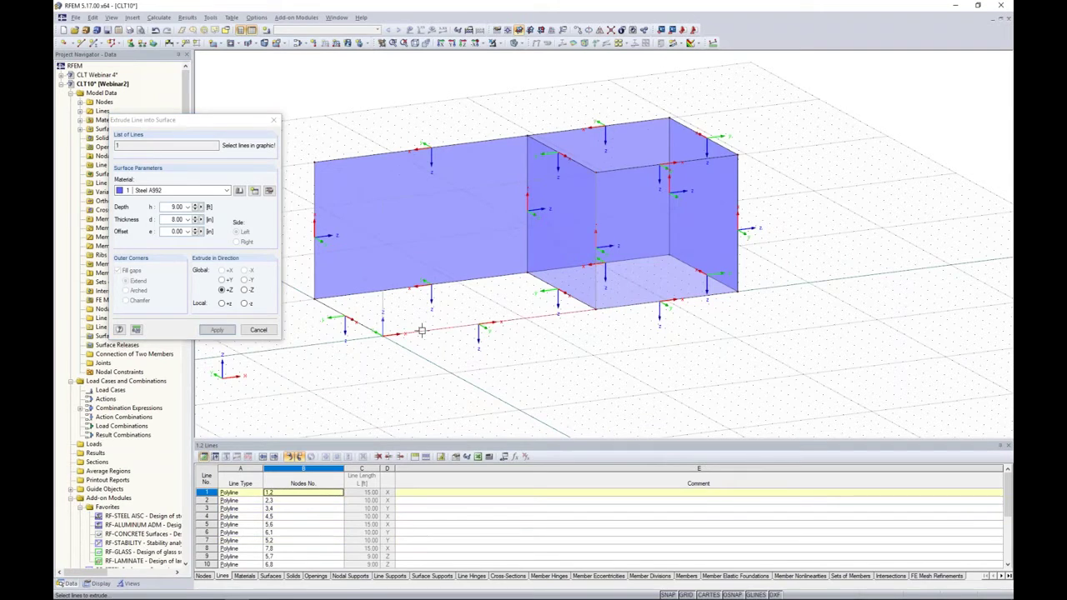
{"action": "left_click", "coordinate": [360, 327]}
{"action": "left_click", "coordinate": [217, 330]}
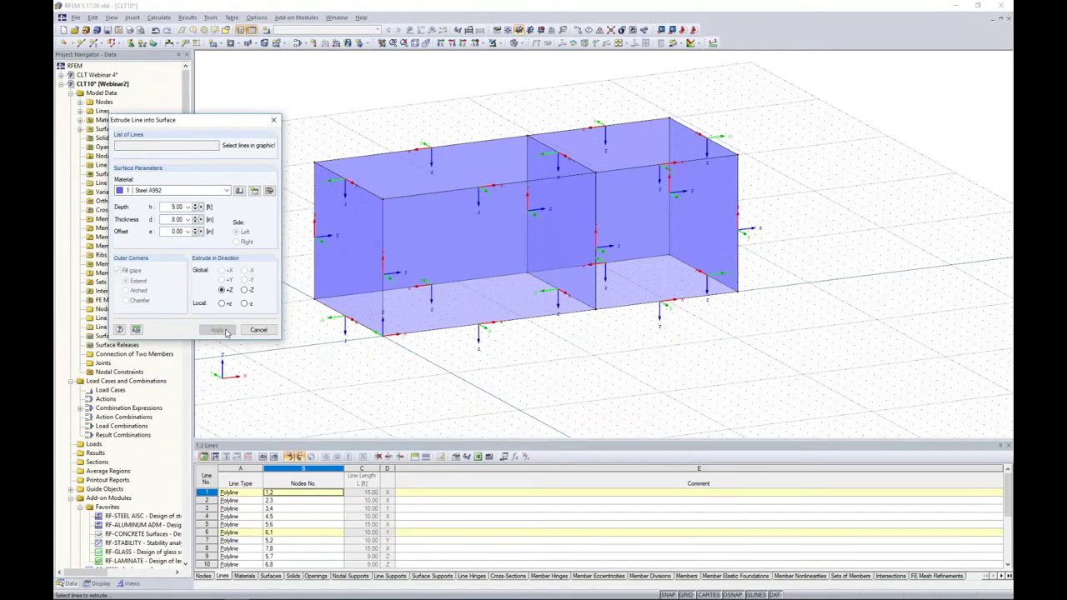
{"action": "left_click", "coordinate": [258, 330]}
Move the work plane origin to the top rear corner node at X = 0, Y = 10, Z = 9 ft
{"action": "middle_click_drag", "start_coordinate": [412, 372], "coordinate": [400, 248], "text": "ctrl"}
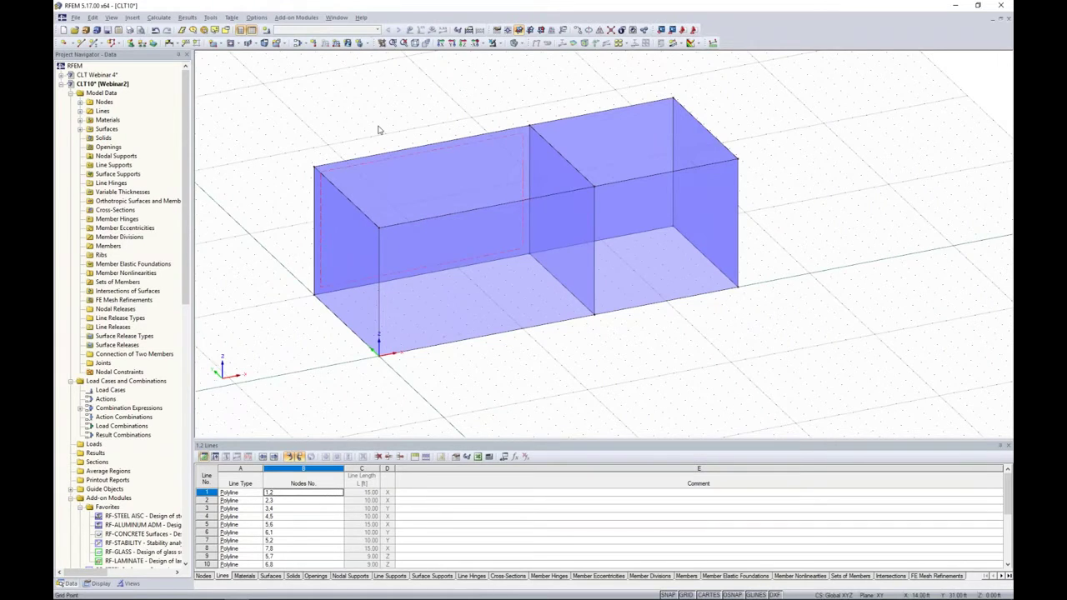
{"action": "middle_click_drag", "start_coordinate": [376, 131], "coordinate": [409, 126]}
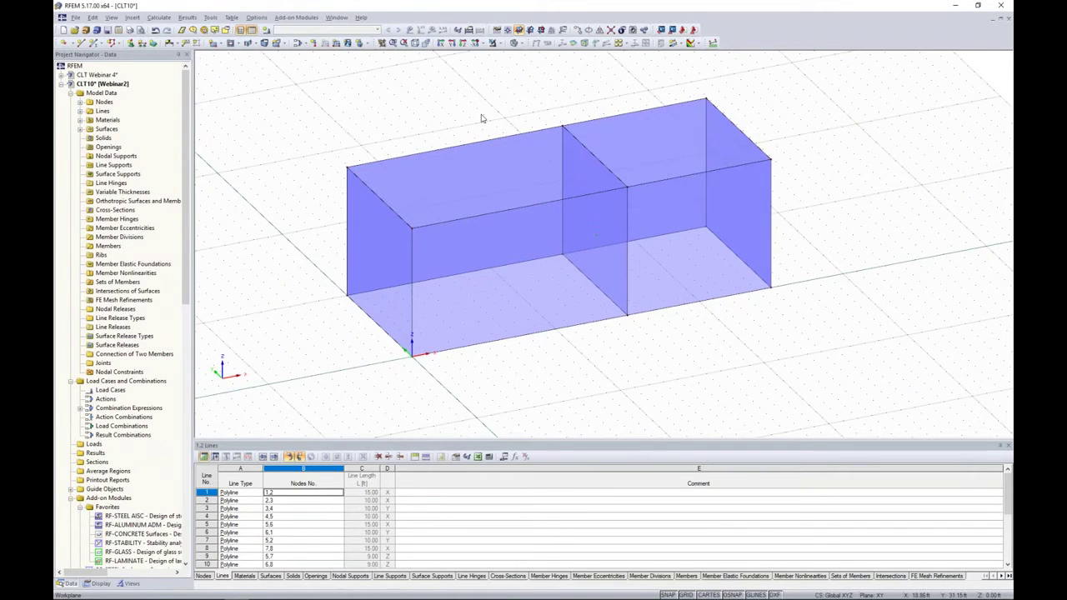
{"action": "left_click", "coordinate": [510, 31]}
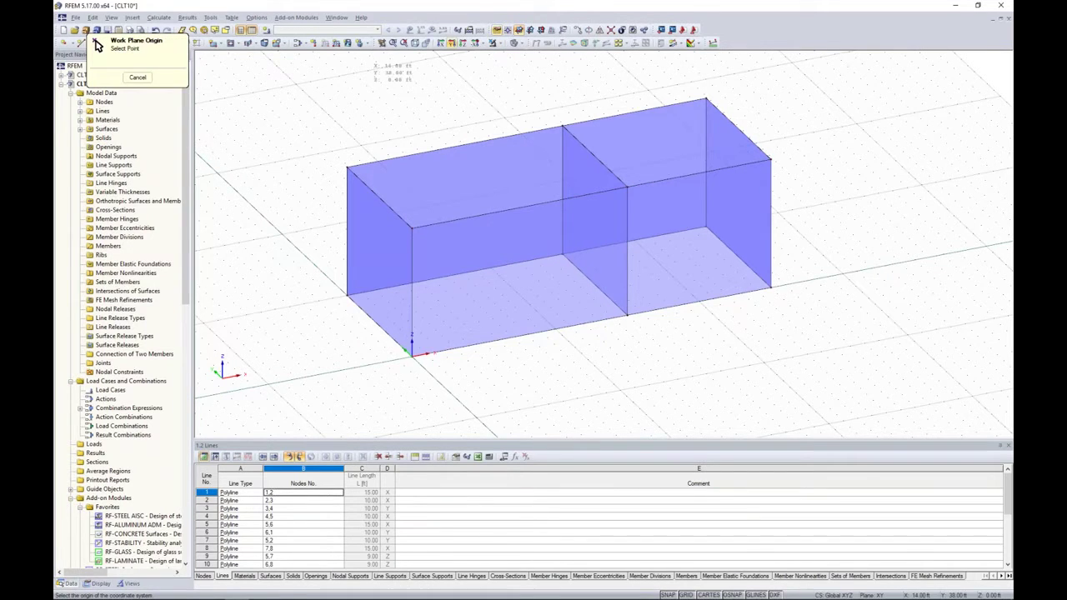
{"action": "left_click", "coordinate": [347, 156]}
{"action": "middle_click_drag", "start_coordinate": [475, 234], "coordinate": [407, 219], "text": "ctrl"}
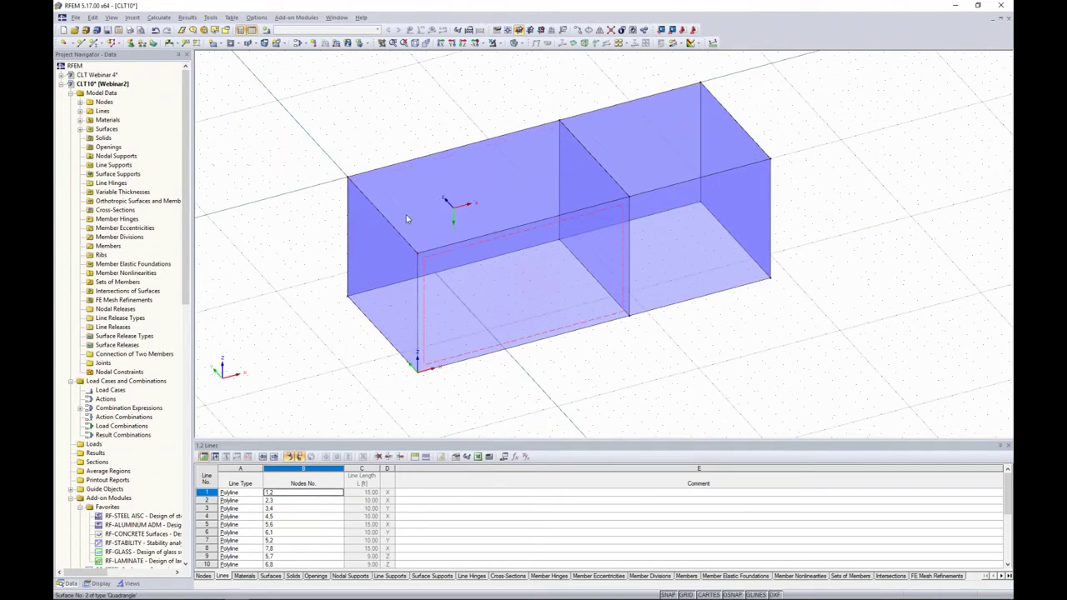
Cover the top of the 15 ft bay with two rectangular Steel A992 surfaces 8 in thick, each 15 by 5 ft
{"action": "left_click", "coordinate": [214, 43]}
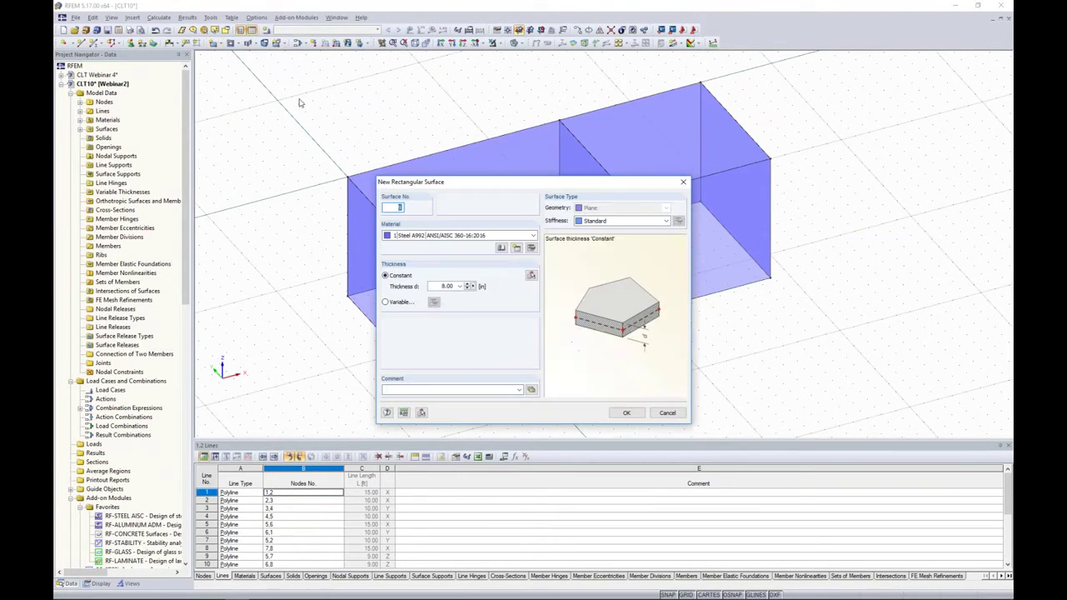
{"action": "left_click_drag", "start_coordinate": [459, 184], "coordinate": [386, 93]}
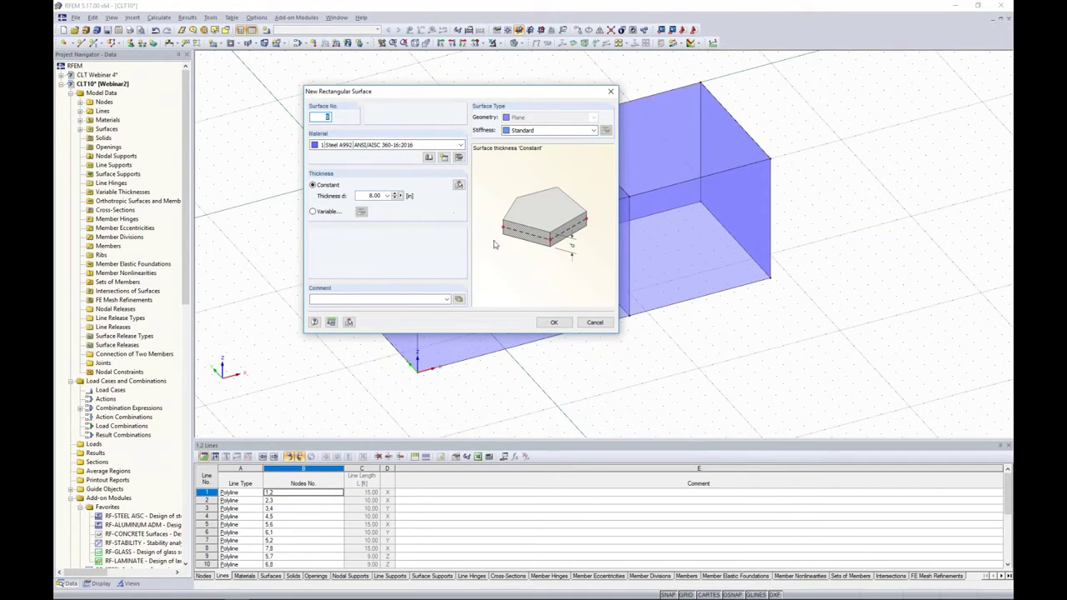
{"action": "left_click", "coordinate": [550, 324]}
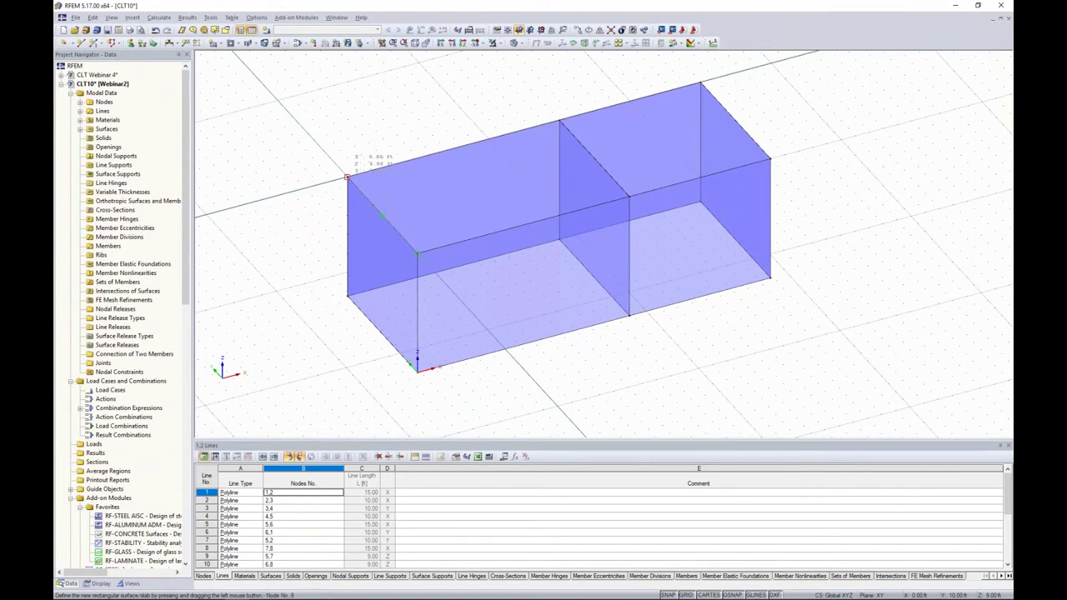
{"action": "left_click_drag", "start_coordinate": [347, 178], "coordinate": [399, 234]}
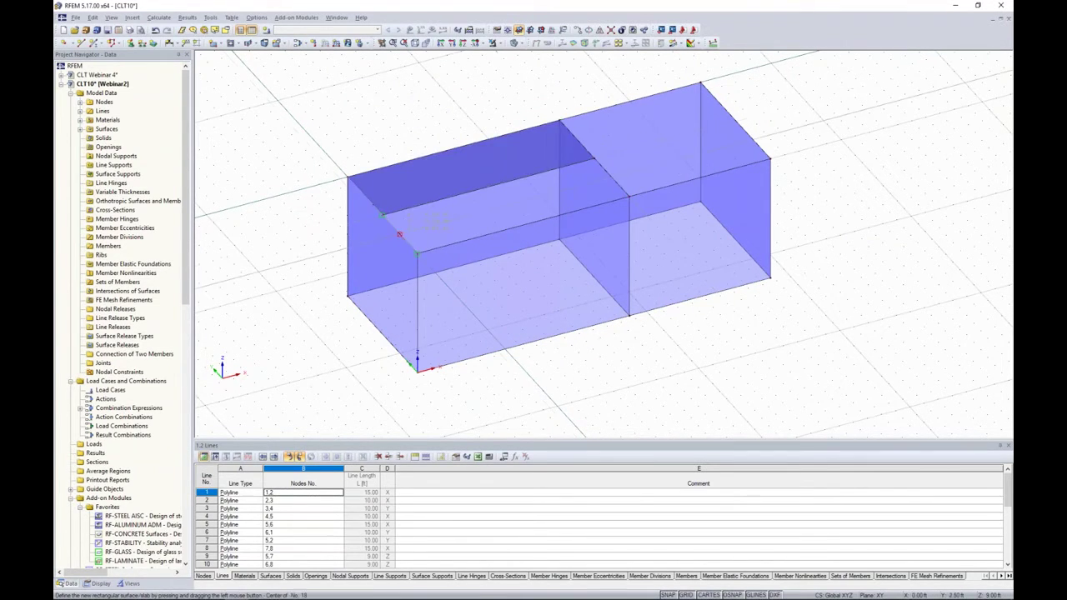
{"action": "left_click", "coordinate": [382, 215]}
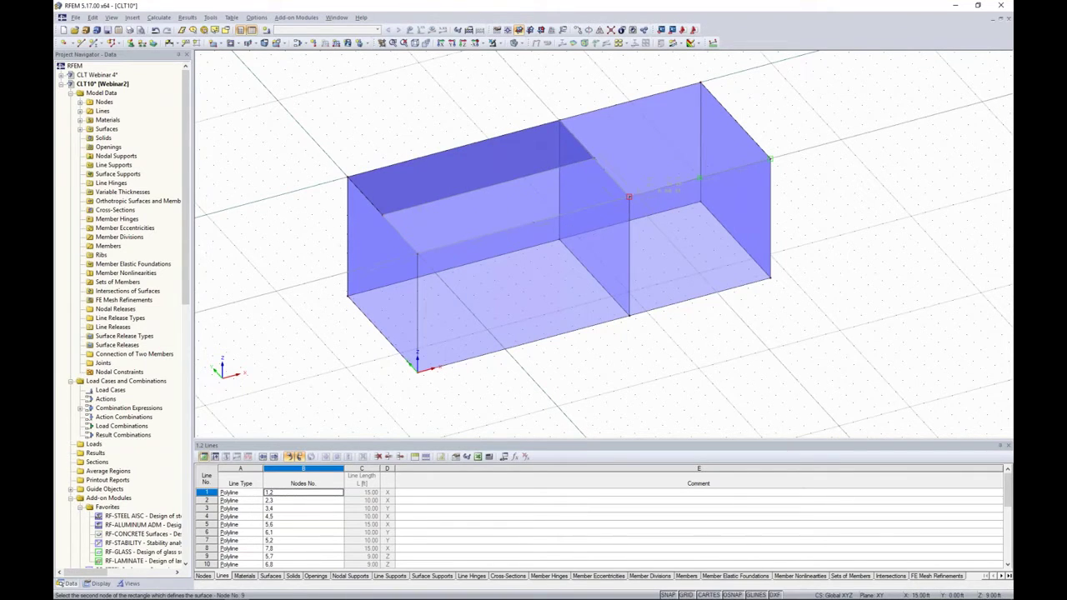
{"action": "left_click", "coordinate": [629, 197]}
{"action": "key", "text": "Escape"}
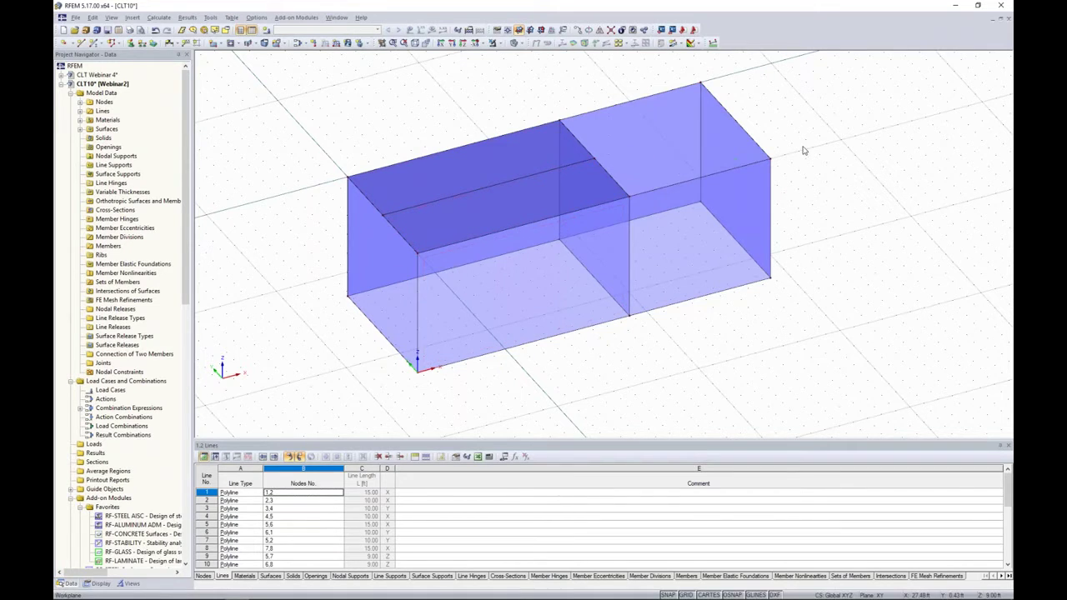
Cover the top of the 10 by 10 ft bay with a single rectangular surface
{"action": "middle_click_drag", "start_coordinate": [758, 154], "coordinate": [680, 173]}
{"action": "left_click", "coordinate": [217, 46]}
{"action": "left_click", "coordinate": [623, 413]}
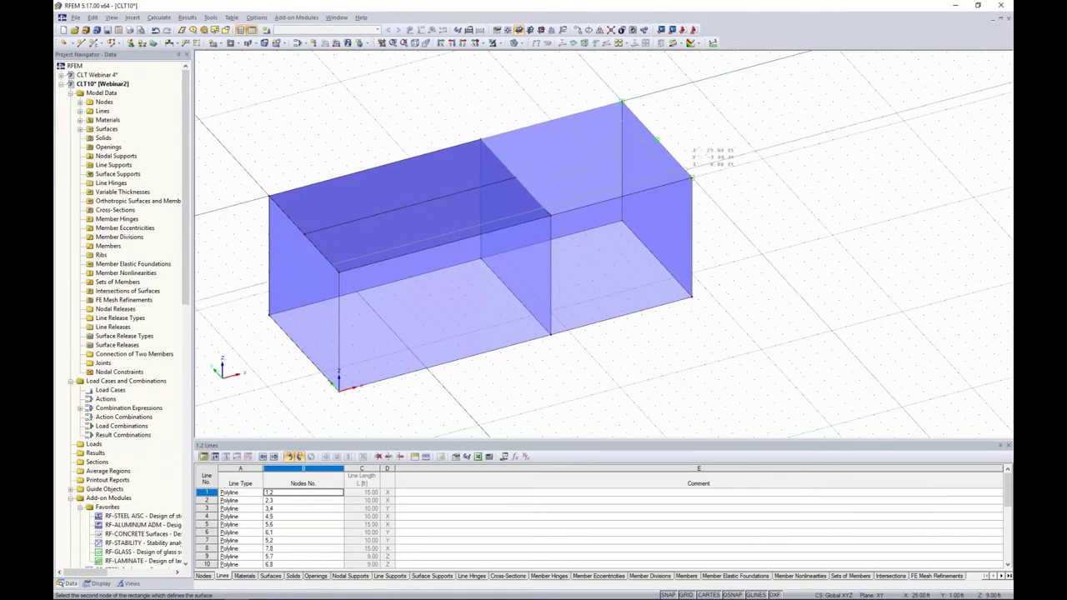
{"action": "left_click", "coordinate": [692, 178]}
{"action": "middle_click_drag", "start_coordinate": [753, 240], "coordinate": [830, 205]}
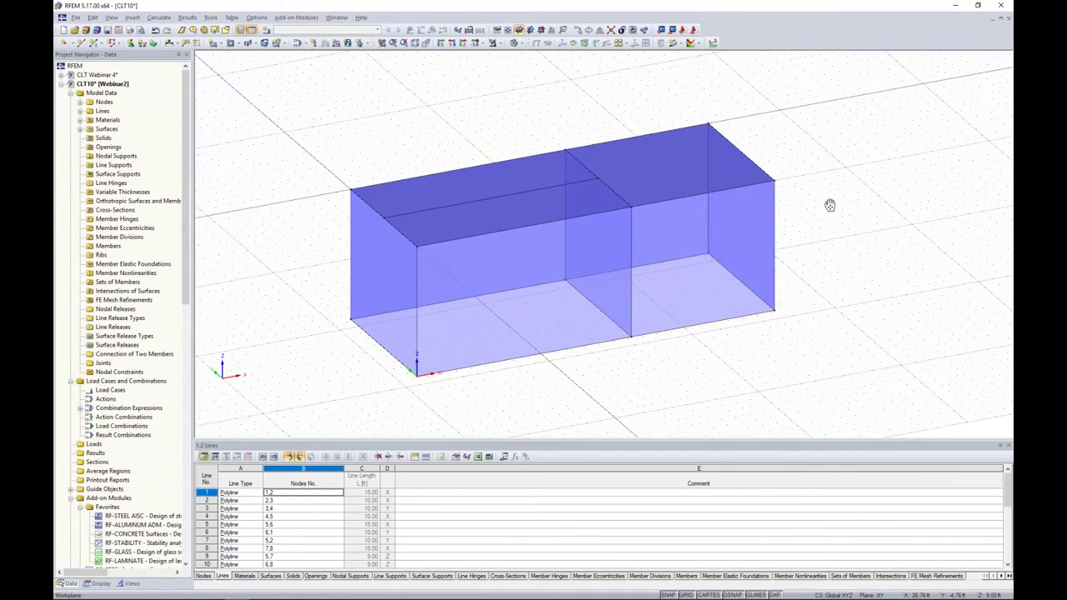
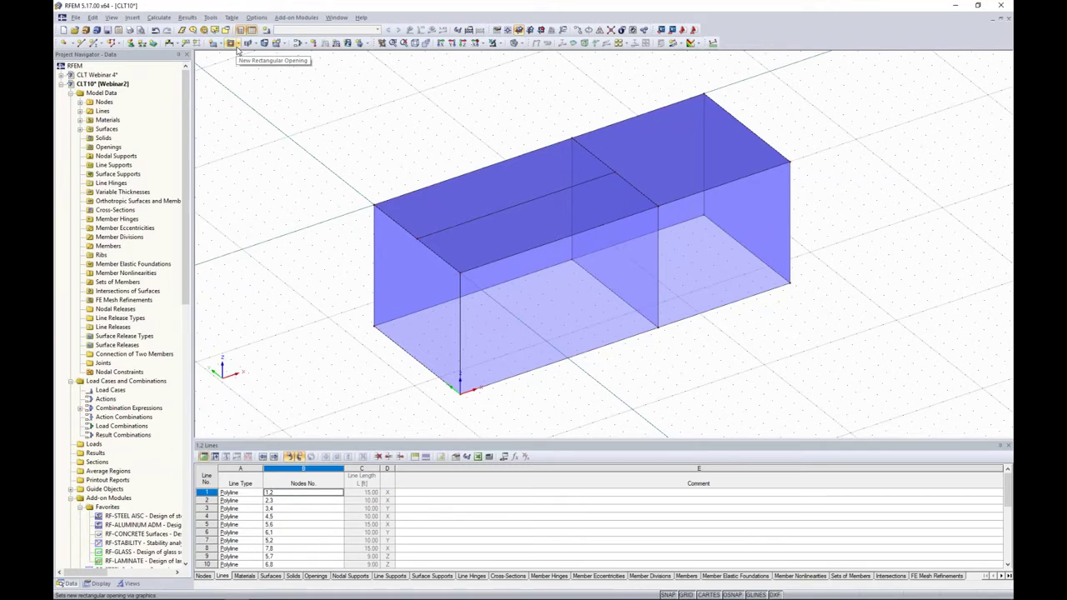
Cut a rectangular opening about 5 by 3 ft in the rear slab panel above the 15 ft bay, near the X = 0 end
{"action": "left_click", "coordinate": [236, 44]}
{"action": "left_click", "coordinate": [236, 43]}
{"action": "left_click", "coordinate": [236, 43]}
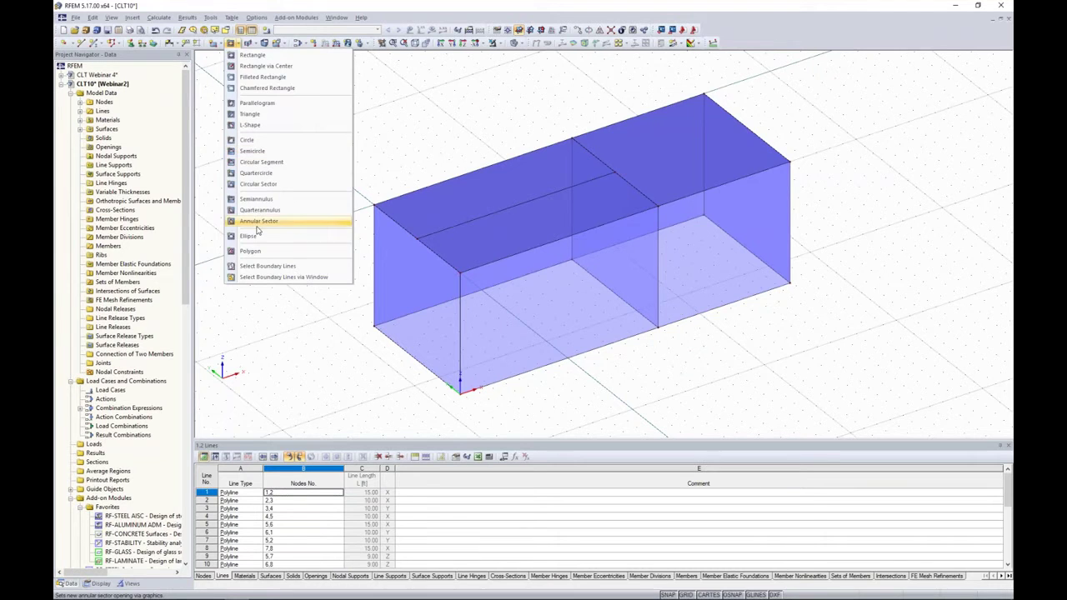
{"action": "left_click", "coordinate": [254, 55]}
{"action": "scroll", "coordinate": [430, 205], "scroll_direction": "up", "scroll_amount": 4}
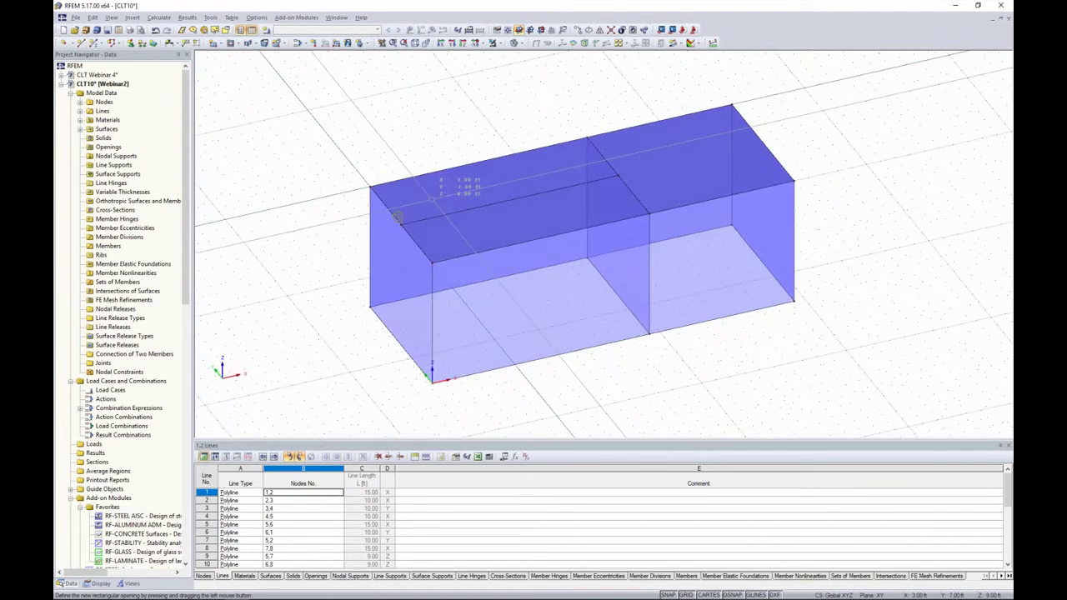
{"action": "left_click", "coordinate": [401, 177]}
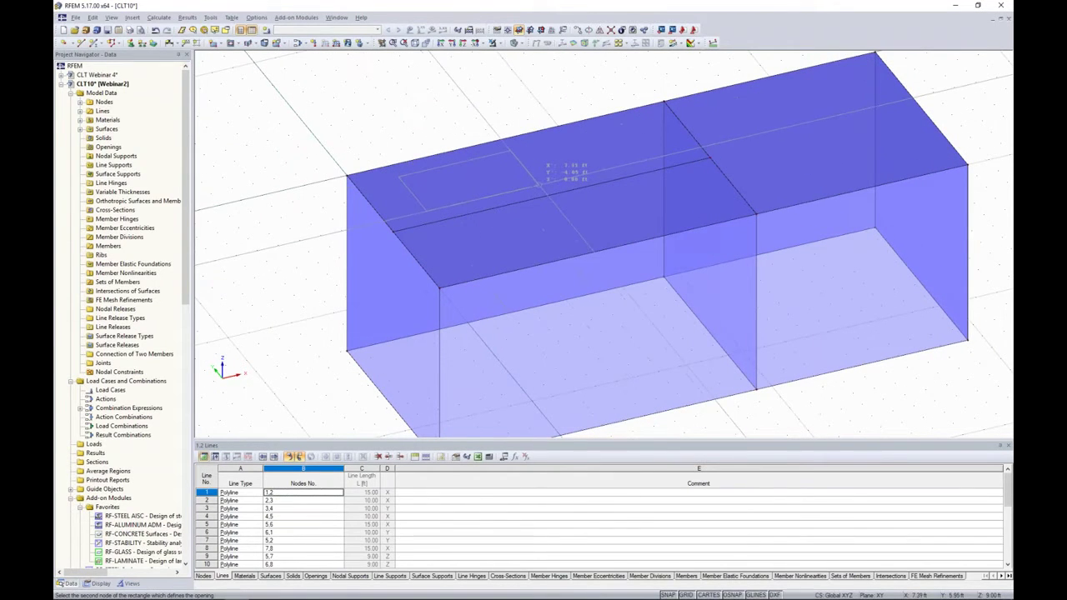
{"action": "left_click", "coordinate": [525, 185]}
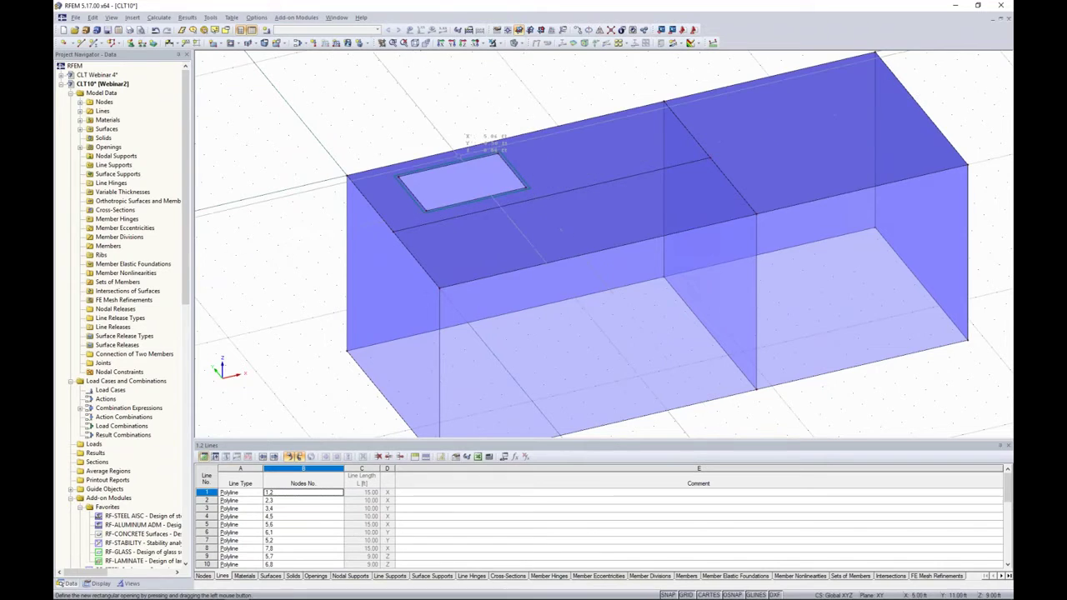
{"action": "middle_click_drag", "start_coordinate": [406, 127], "coordinate": [800, 253], "text": "ctrl"}
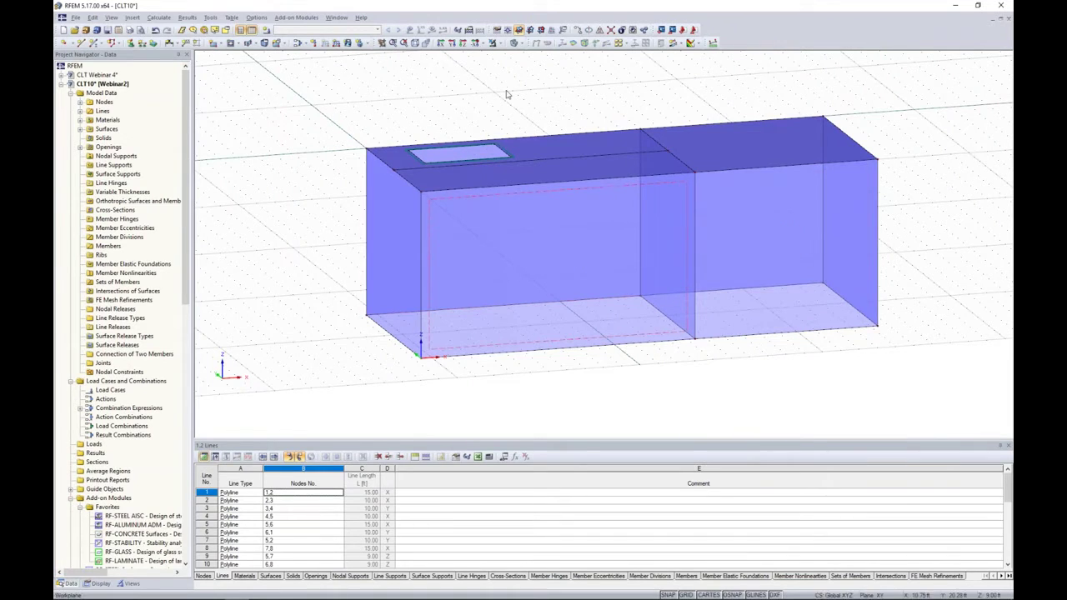
Set an XZ work plane through the front wall's top corner node at X = 0
{"action": "left_click", "coordinate": [534, 30]}
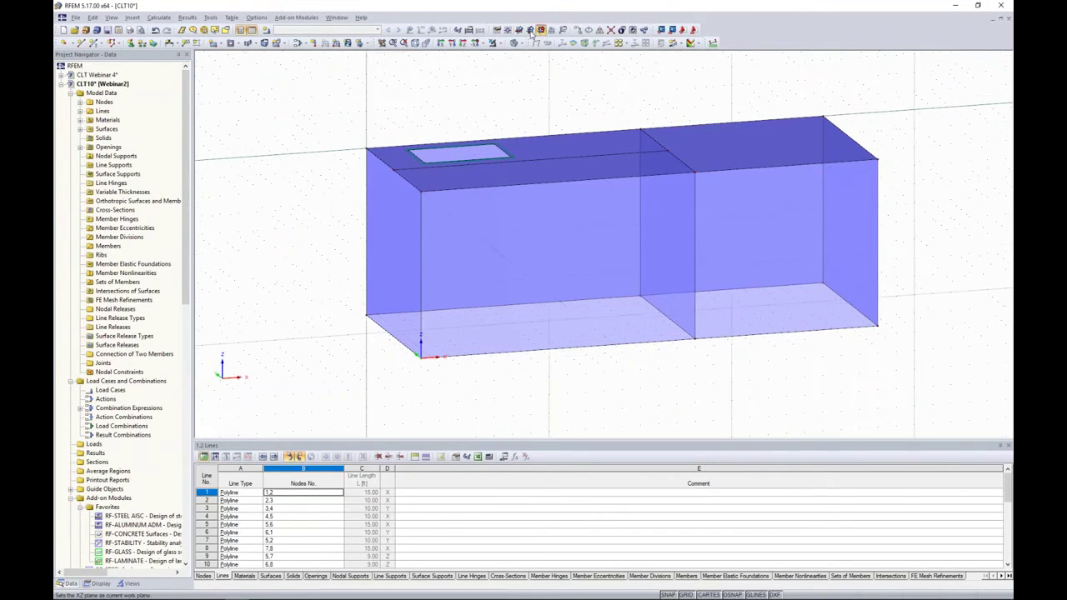
{"action": "left_click", "coordinate": [541, 30]}
{"action": "left_click", "coordinate": [421, 194]}
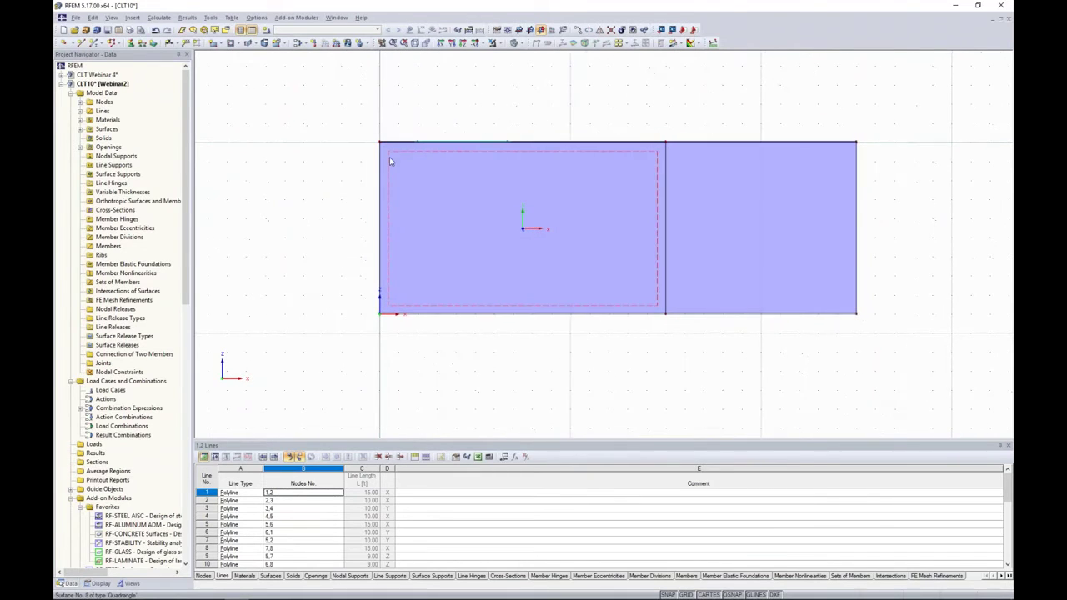
Add a window opening about 6 by 2 ft to the front 15 ft wall and a floor-level door about 4 by 7 ft to the 10 ft wall
{"action": "left_click", "coordinate": [193, 30]}
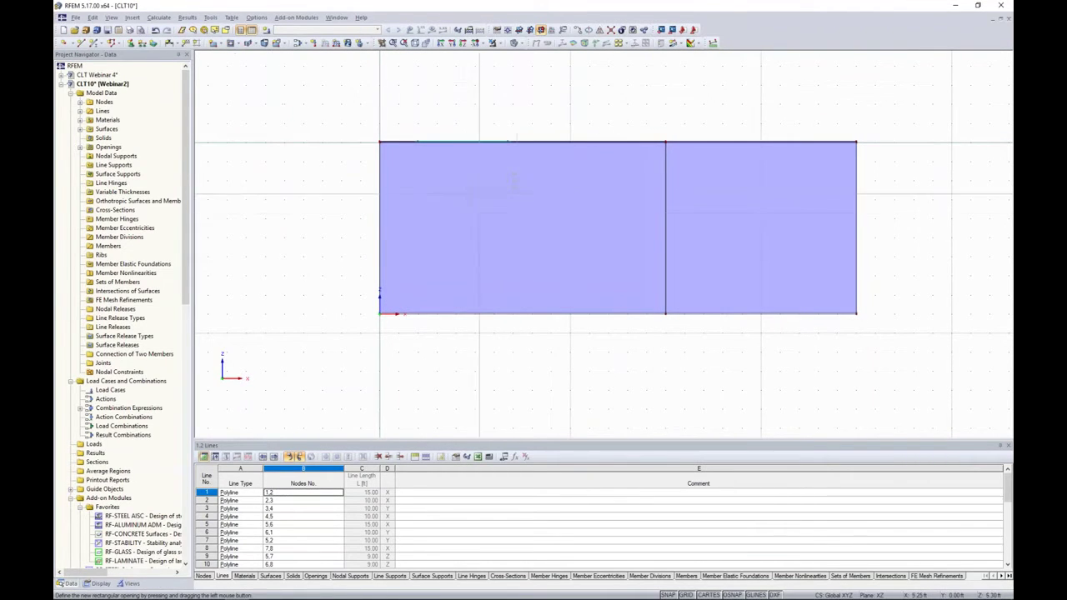
{"action": "left_click", "coordinate": [456, 181]}
{"action": "left_click", "coordinate": [572, 220]}
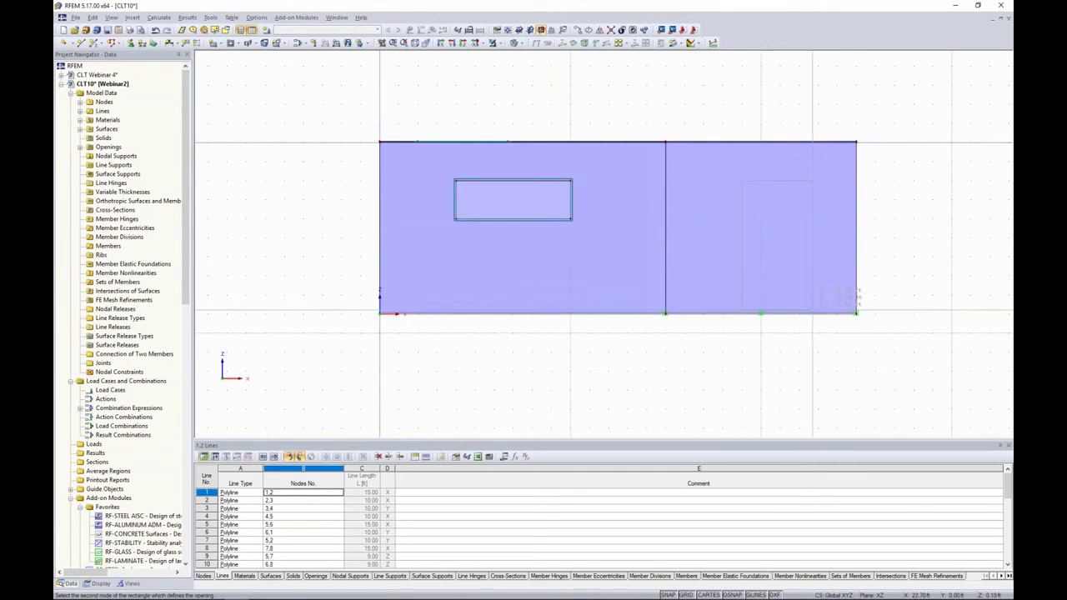
{"action": "left_click", "coordinate": [821, 315]}
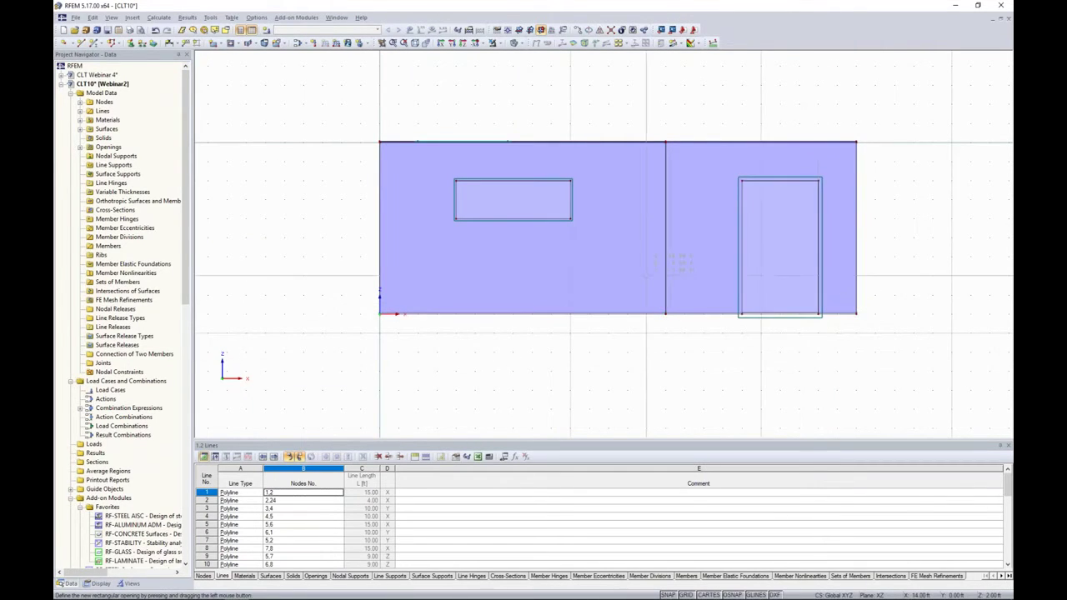
{"action": "key", "text": "ctrl+shift+i"}
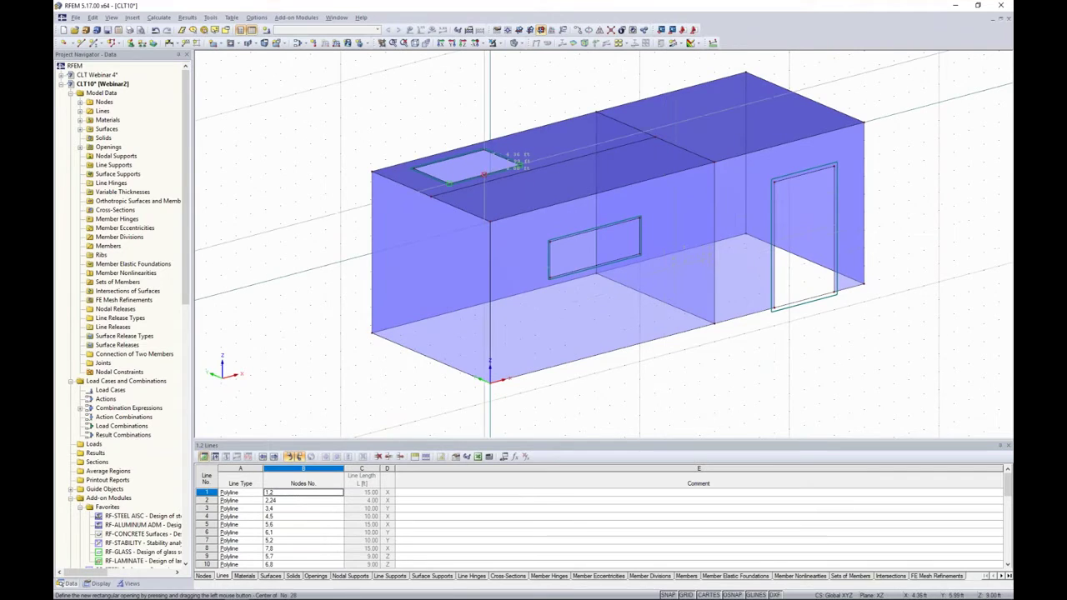
Move the XZ work plane to the rear wall and cut a rectangular window opening in its 10 ft bay
{"action": "left_click", "coordinate": [508, 30]}
{"action": "left_click", "coordinate": [369, 172]}
{"action": "right_click_drag", "start_coordinate": [370, 172], "coordinate": [532, 226], "text": "ctrl"}
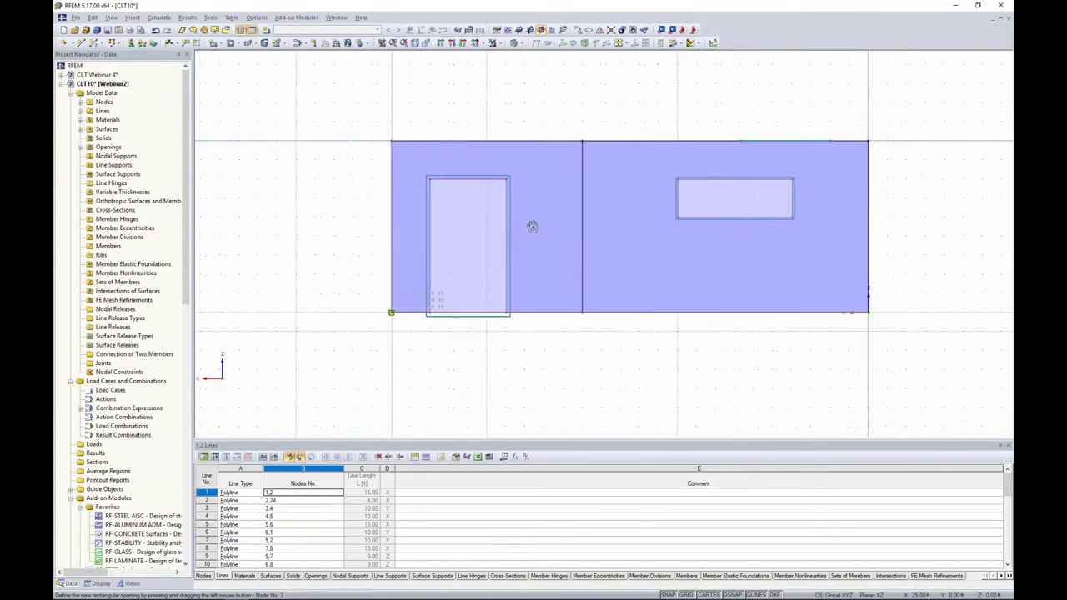
{"action": "left_click", "coordinate": [231, 43]}
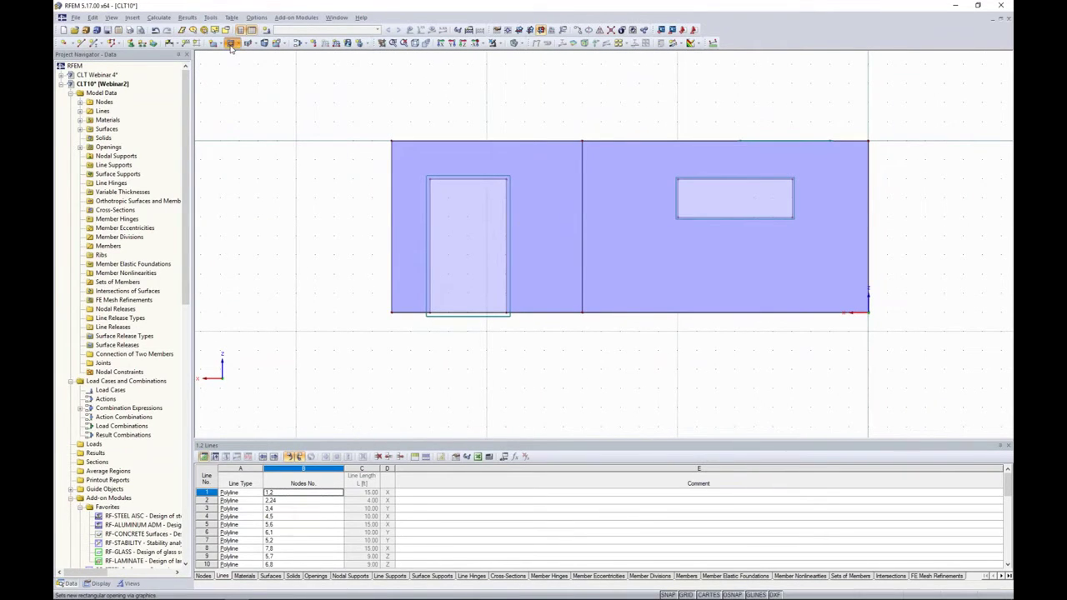
{"action": "left_click", "coordinate": [428, 178]}
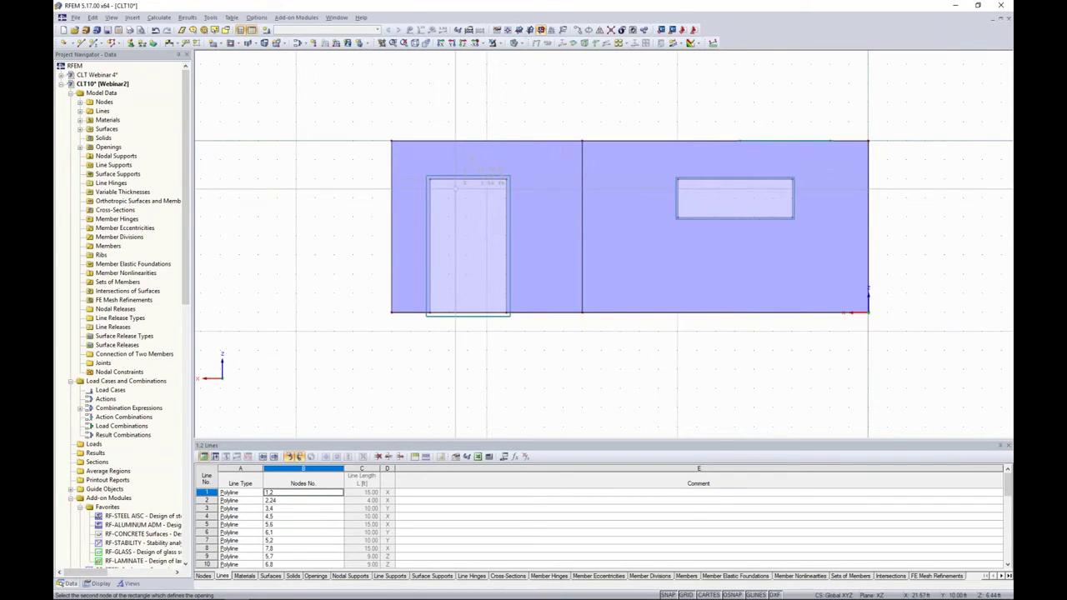
{"action": "left_click", "coordinate": [538, 231]}
{"action": "right_click_drag", "start_coordinate": [538, 231], "coordinate": [692, 350], "text": "ctrl"}
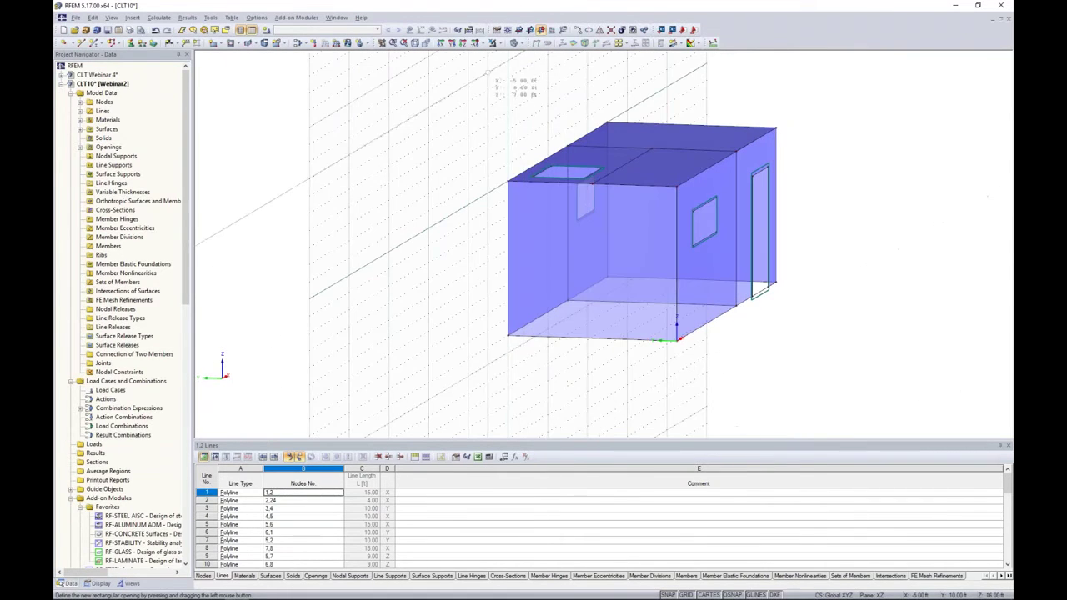
Switch to a YZ work plane at X = 15 ft and cut a floor-level door opening about 4 by 7 ft in the dividing wall
{"action": "left_click", "coordinate": [531, 30]}
{"action": "left_click", "coordinate": [509, 31]}
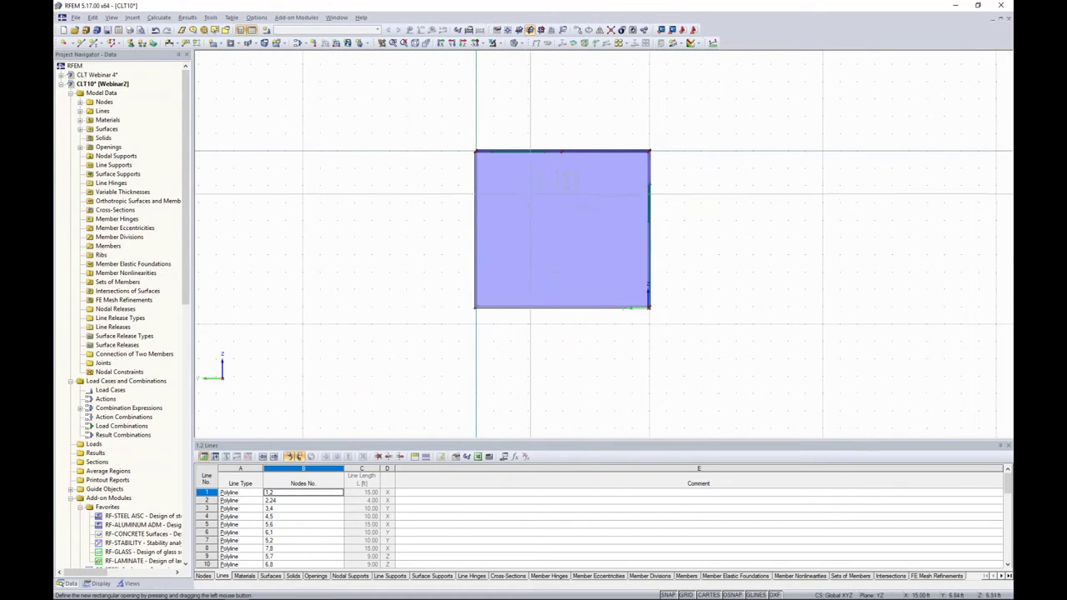
{"action": "left_click", "coordinate": [530, 185]}
{"action": "left_click", "coordinate": [595, 309]}
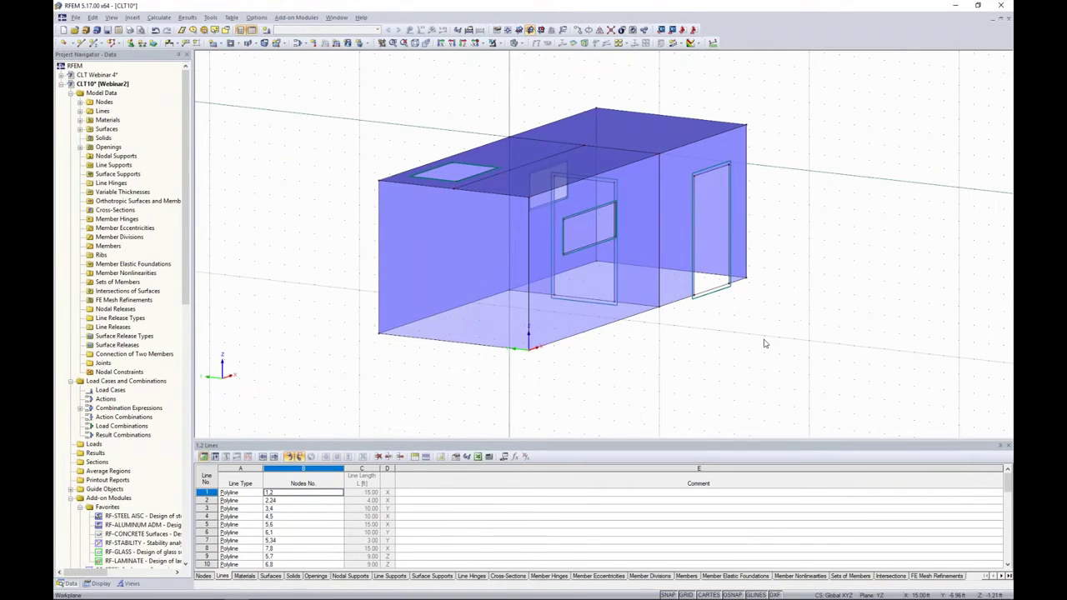
Hide the work plane grid around the finished first storey
{"action": "middle_click_drag", "start_coordinate": [765, 344], "coordinate": [629, 375], "text": "ctrl"}
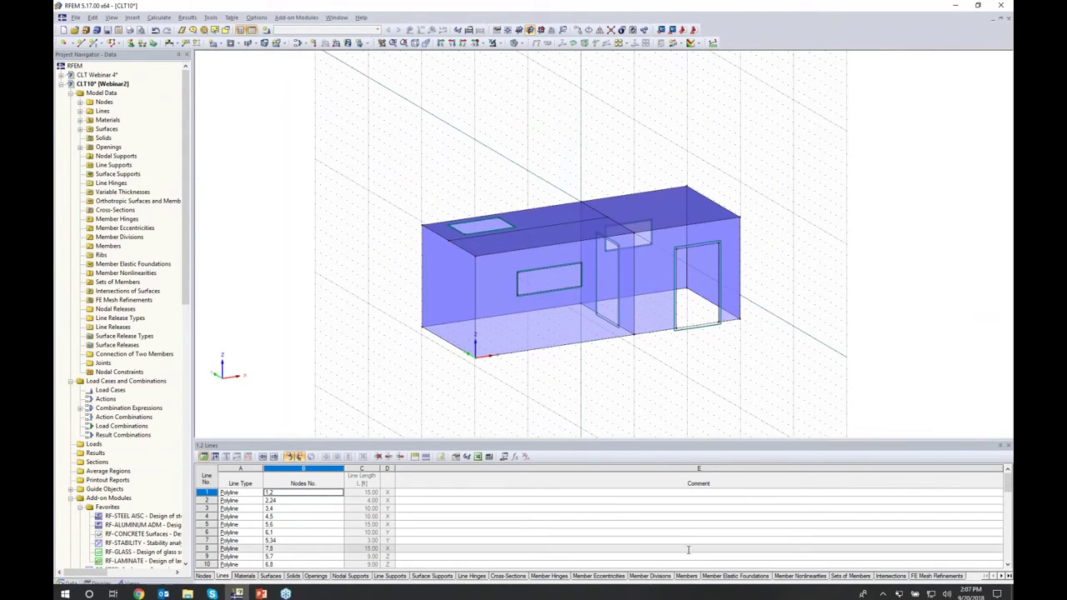
{"action": "left_click", "coordinate": [683, 594]}
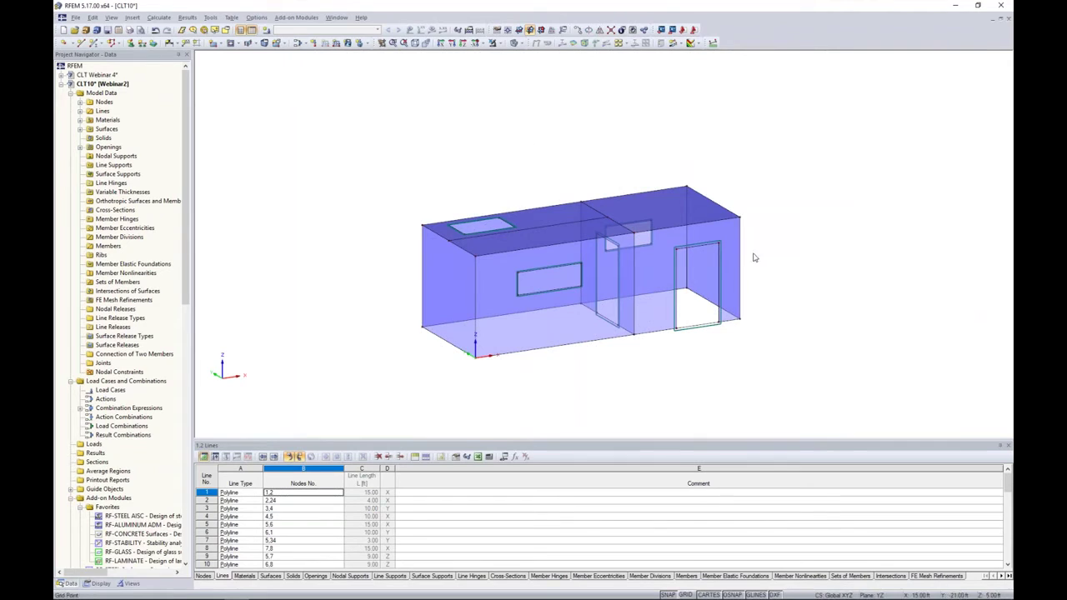
{"action": "scroll", "coordinate": [647, 356], "scroll_direction": "up", "scroll_amount": 1}
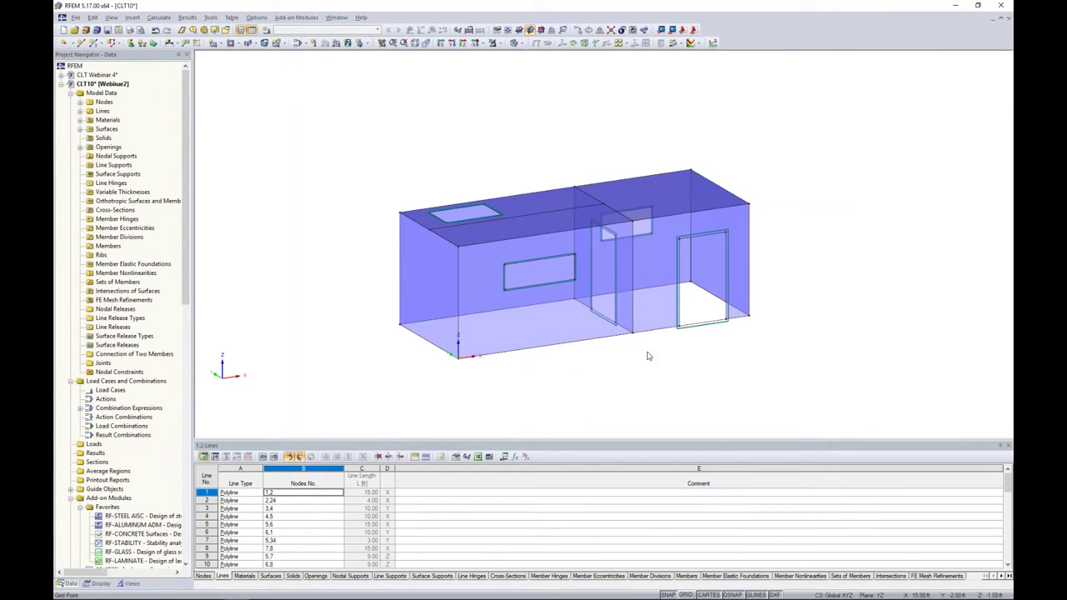
Copy the entire first storey upward by one wall height, from the bottom corner node to the top corner node, forming the second storey
{"action": "left_click_drag", "start_coordinate": [806, 411], "coordinate": [374, 129]}
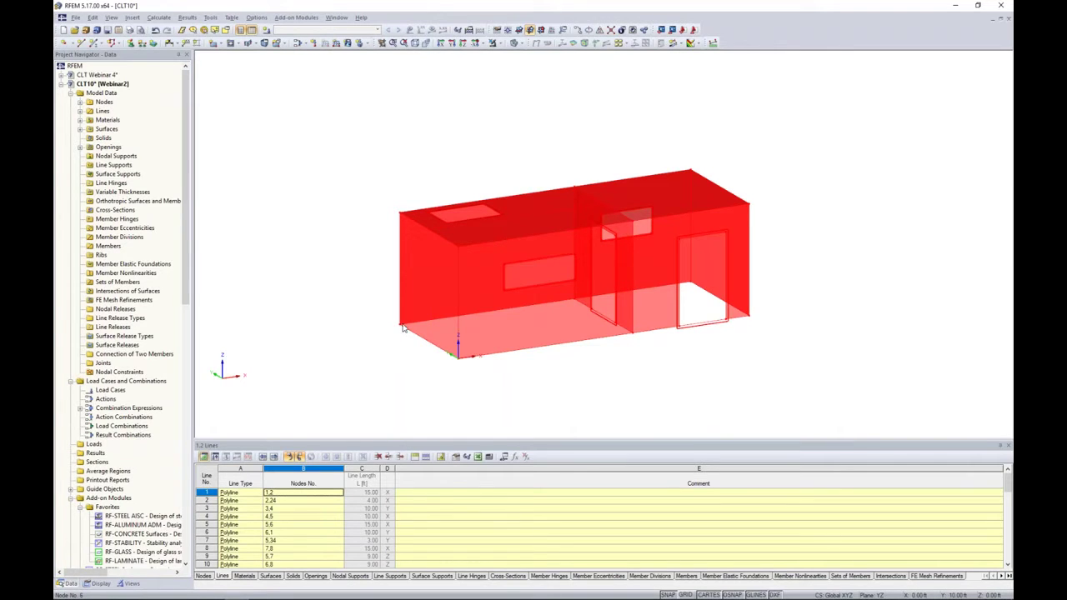
{"action": "left_click", "coordinate": [402, 213]}
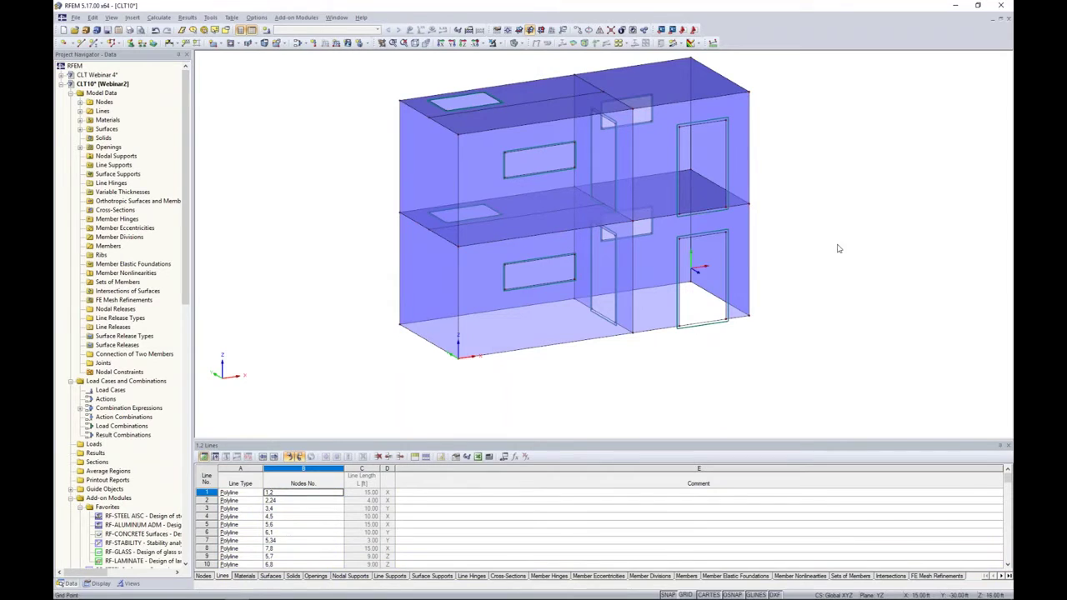
Display the two-storey model as a wireframe
{"action": "middle_click_drag", "start_coordinate": [867, 247], "coordinate": [806, 237], "text": "ctrl"}
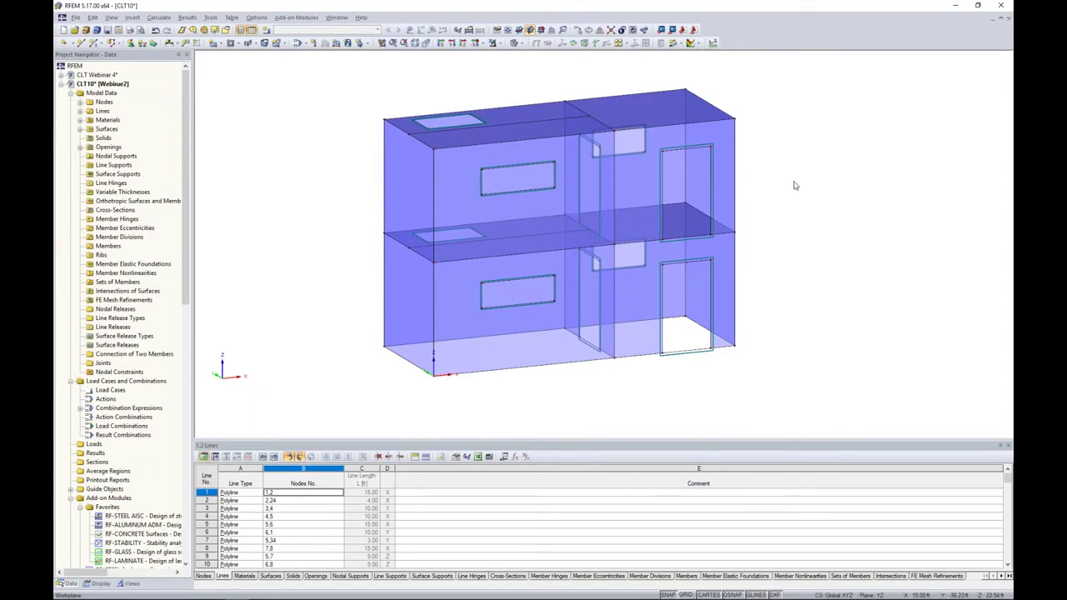
{"action": "middle_click_drag", "start_coordinate": [794, 185], "coordinate": [832, 209], "text": "ctrl"}
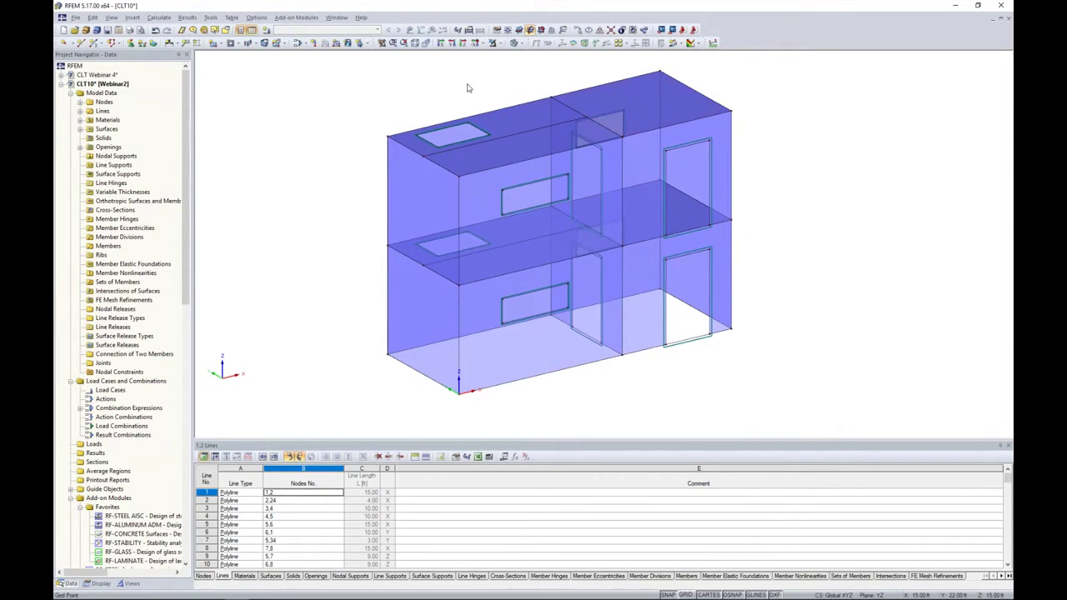
{"action": "left_click", "coordinate": [515, 43]}
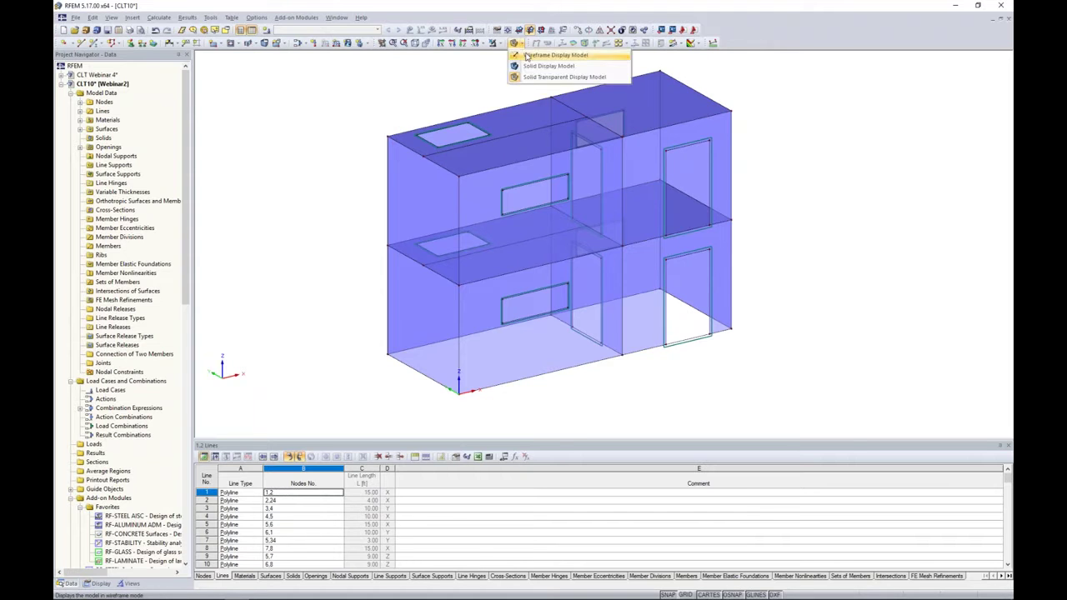
{"action": "left_click", "coordinate": [527, 56]}
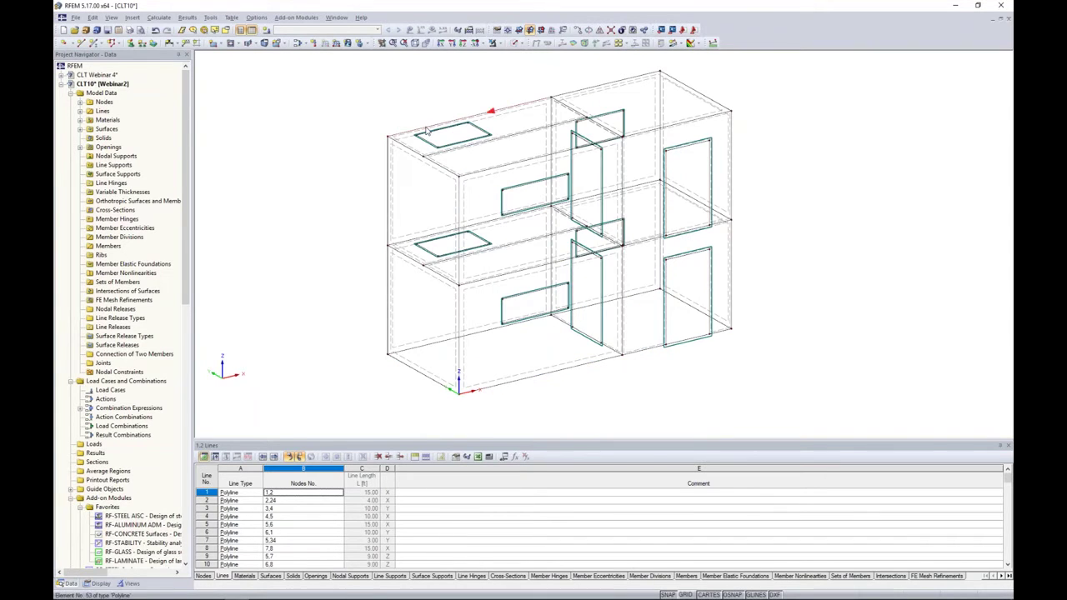
Delete the rectangular opening and its boundary lines from the second-storey roof slab
{"action": "scroll", "coordinate": [438, 151], "scroll_direction": "up", "scroll_amount": 5}
{"action": "scroll", "coordinate": [438, 152], "scroll_direction": "up", "scroll_amount": 3}
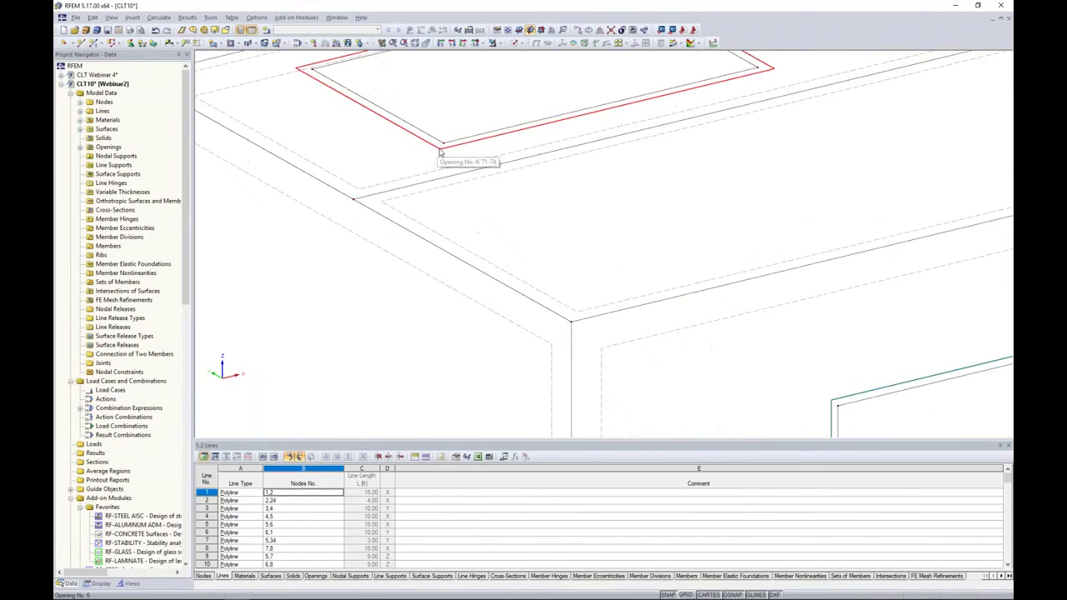
{"action": "middle_click_drag", "start_coordinate": [437, 152], "coordinate": [721, 100], "text": "ctrl"}
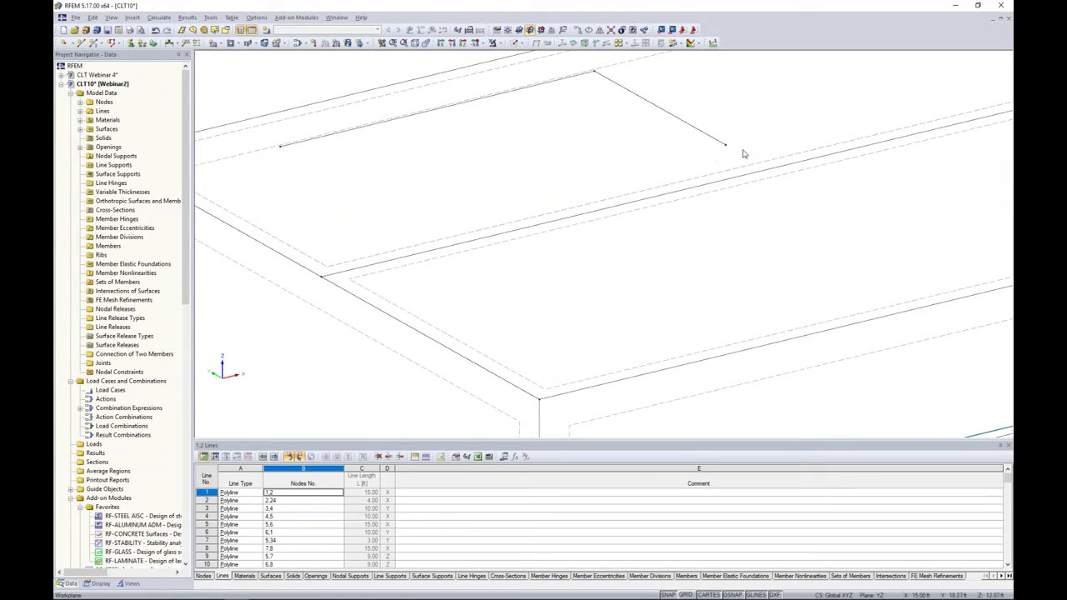
{"action": "middle_click_drag", "start_coordinate": [412, 165], "coordinate": [550, 163], "text": "ctrl"}
{"action": "left_click_drag", "start_coordinate": [478, 183], "coordinate": [429, 137]}
{"action": "middle_click_drag", "start_coordinate": [522, 171], "coordinate": [500, 179], "text": "ctrl"}
{"action": "key", "text": "Delete"}
Delete the copied door opening from the second storey's front wall
{"action": "scroll", "coordinate": [620, 174], "scroll_direction": "down", "scroll_amount": 5}
{"action": "middle_click_drag", "start_coordinate": [619, 174], "coordinate": [718, 267]}
{"action": "scroll", "coordinate": [689, 238], "scroll_direction": "up", "scroll_amount": 2}
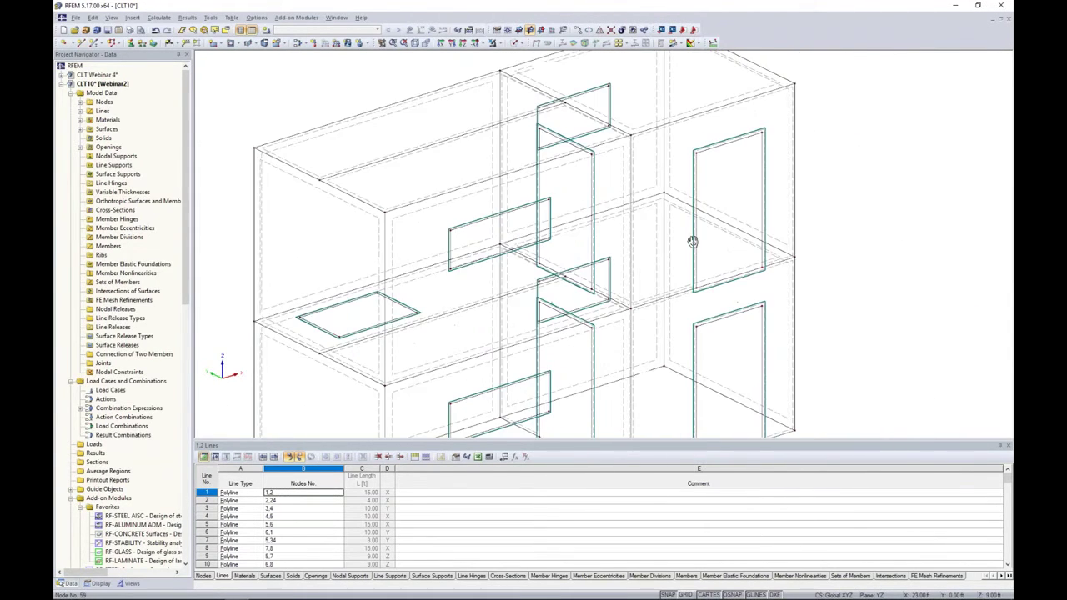
{"action": "scroll", "coordinate": [725, 150], "scroll_direction": "up", "scroll_amount": 3}
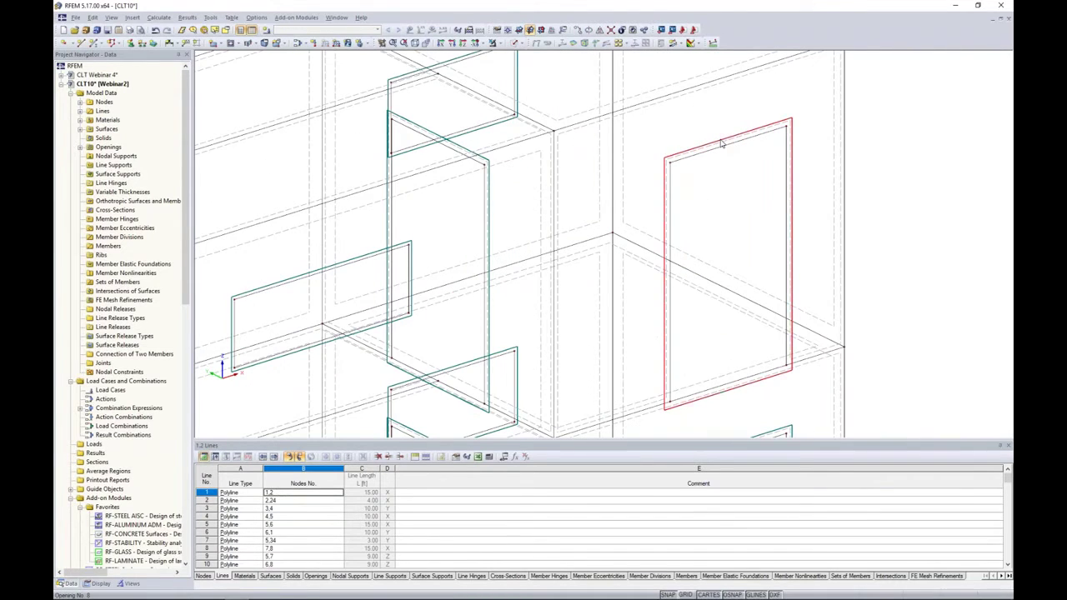
{"action": "left_click_drag", "start_coordinate": [690, 180], "coordinate": [660, 148]}
{"action": "key", "text": "Delete"}
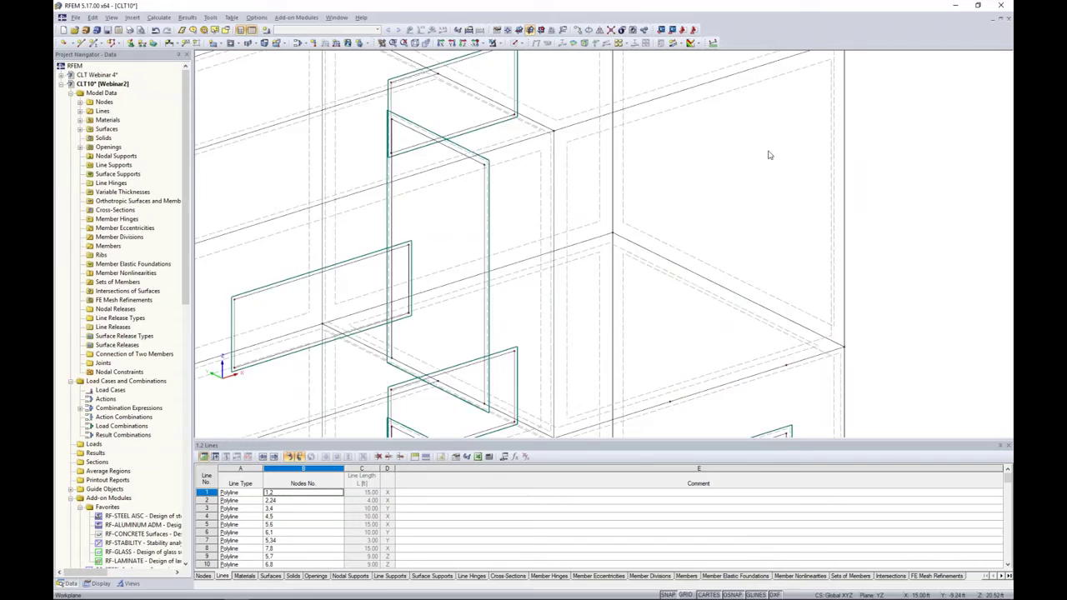
Return the model to the Solid Transparent display
{"action": "scroll", "coordinate": [779, 146], "scroll_direction": "down", "scroll_amount": 5}
{"action": "scroll", "coordinate": [769, 154], "scroll_direction": "down", "scroll_amount": 1}
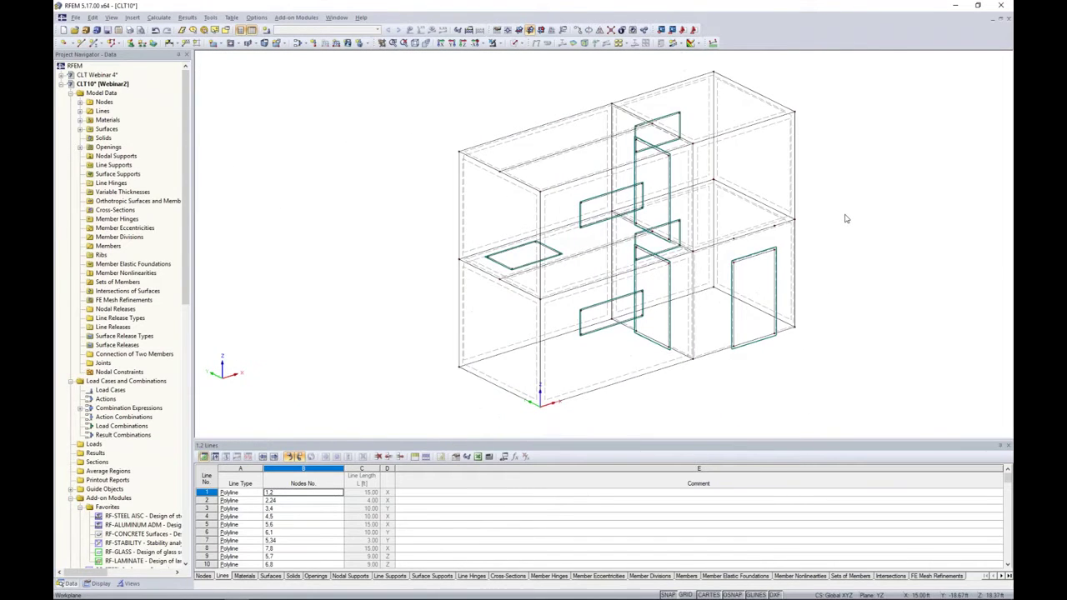
{"action": "middle_click_drag", "start_coordinate": [871, 275], "coordinate": [751, 262], "text": "ctrl"}
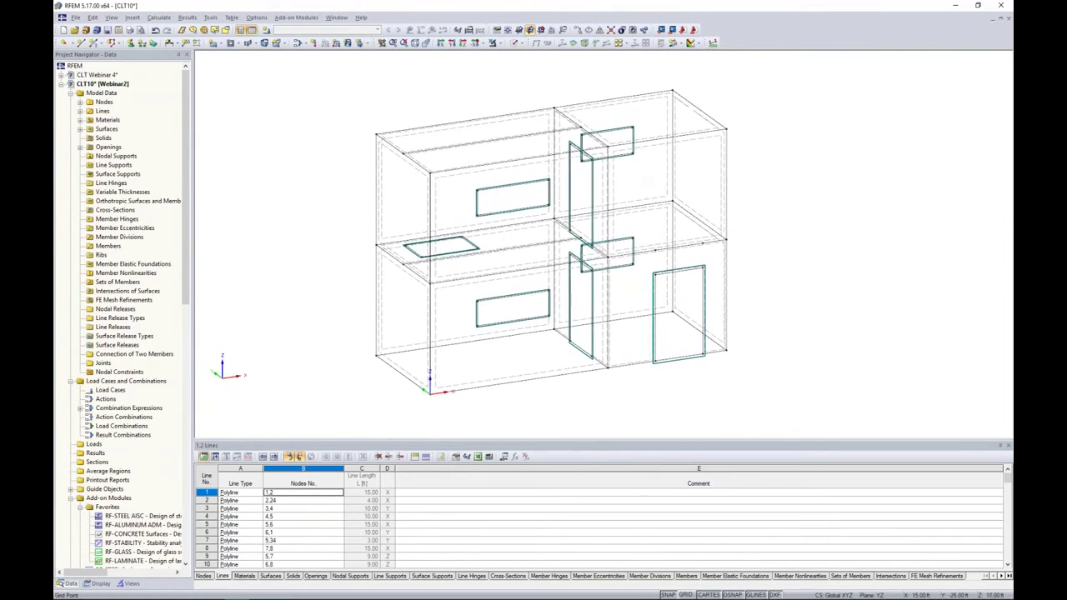
{"action": "left_click", "coordinate": [515, 42]}
{"action": "left_click", "coordinate": [554, 81]}
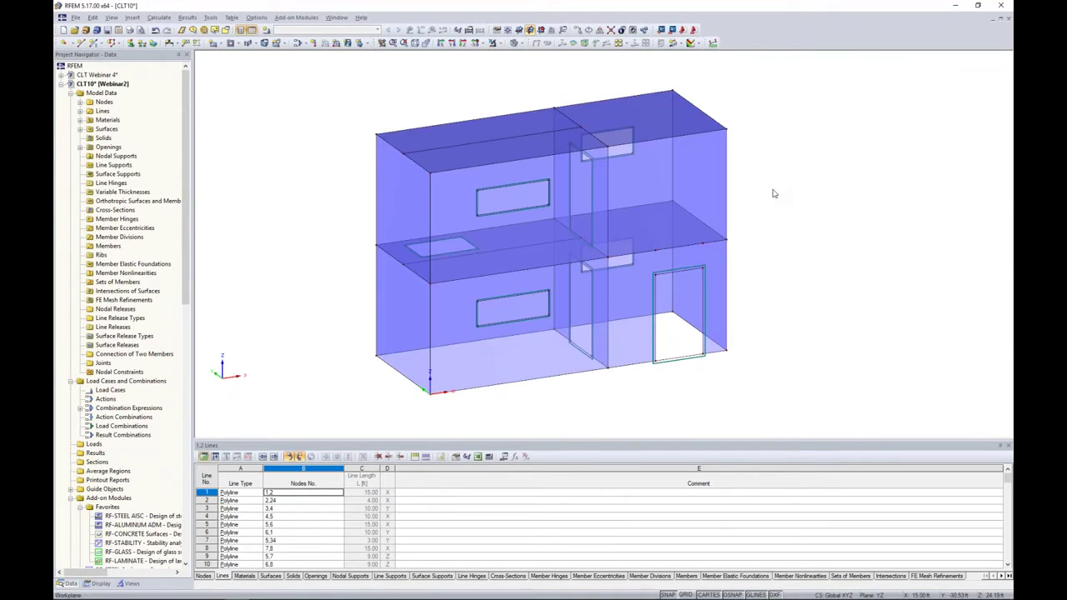
Hide all second-storey walls, openings and the roof slab so only the first storey remains active
{"action": "scroll", "coordinate": [491, 250], "scroll_direction": "up", "scroll_amount": 3}
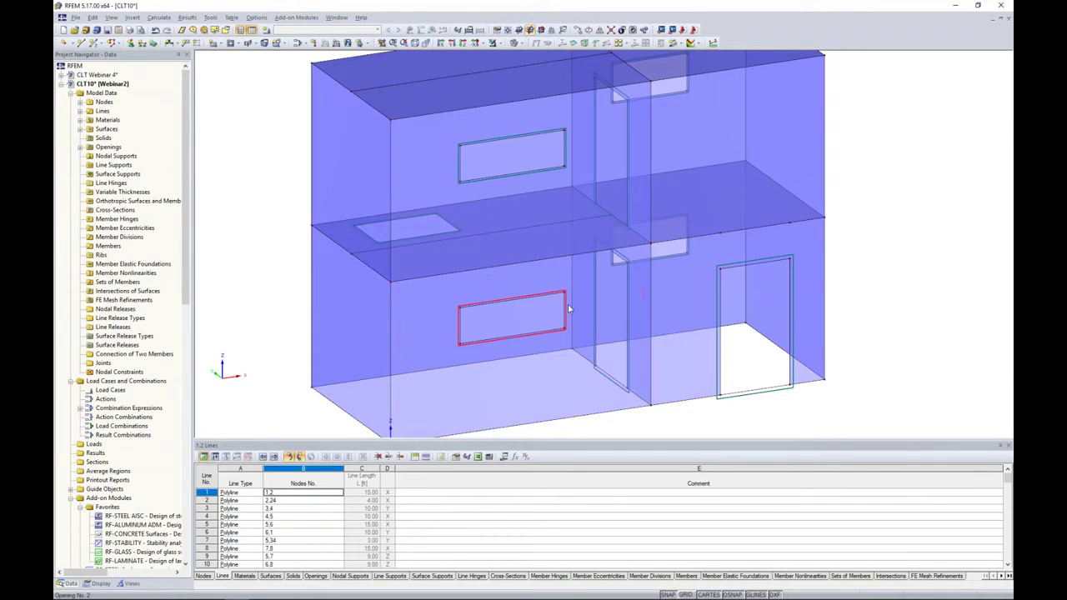
{"action": "middle_click_drag", "start_coordinate": [567, 309], "coordinate": [680, 175], "text": "ctrl"}
{"action": "middle_click_drag", "start_coordinate": [833, 198], "coordinate": [809, 225], "text": "ctrl"}
{"action": "left_click_drag", "start_coordinate": [809, 225], "coordinate": [309, 82]}
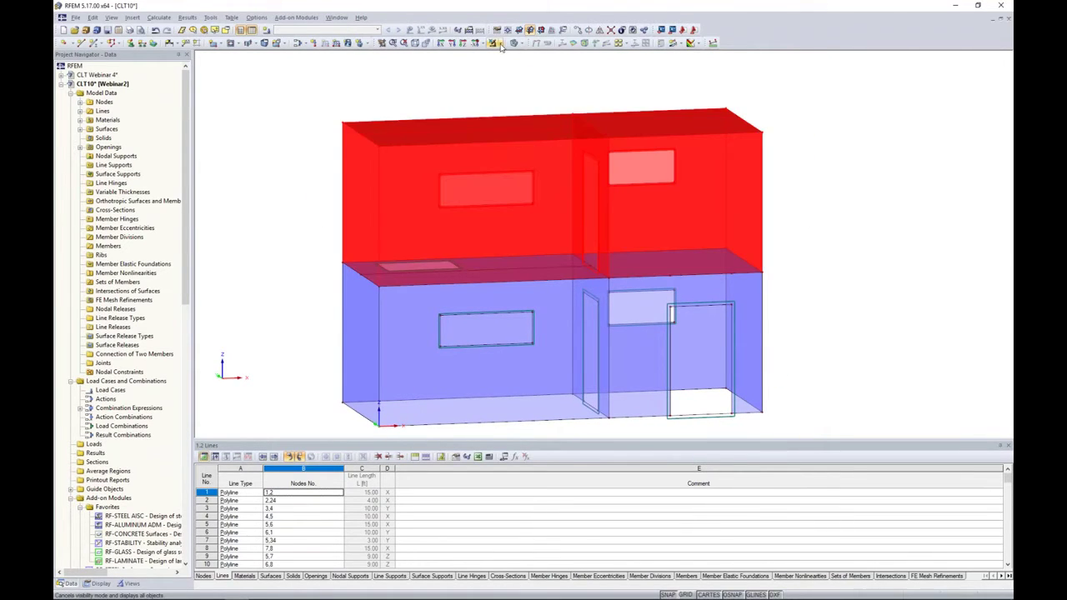
{"action": "left_click", "coordinate": [494, 42]}
{"action": "left_click", "coordinate": [511, 67]}
{"action": "middle_click_drag", "start_coordinate": [409, 159], "coordinate": [459, 152], "text": "ctrl"}
{"action": "scroll", "coordinate": [518, 251], "scroll_direction": "up", "scroll_amount": 5}
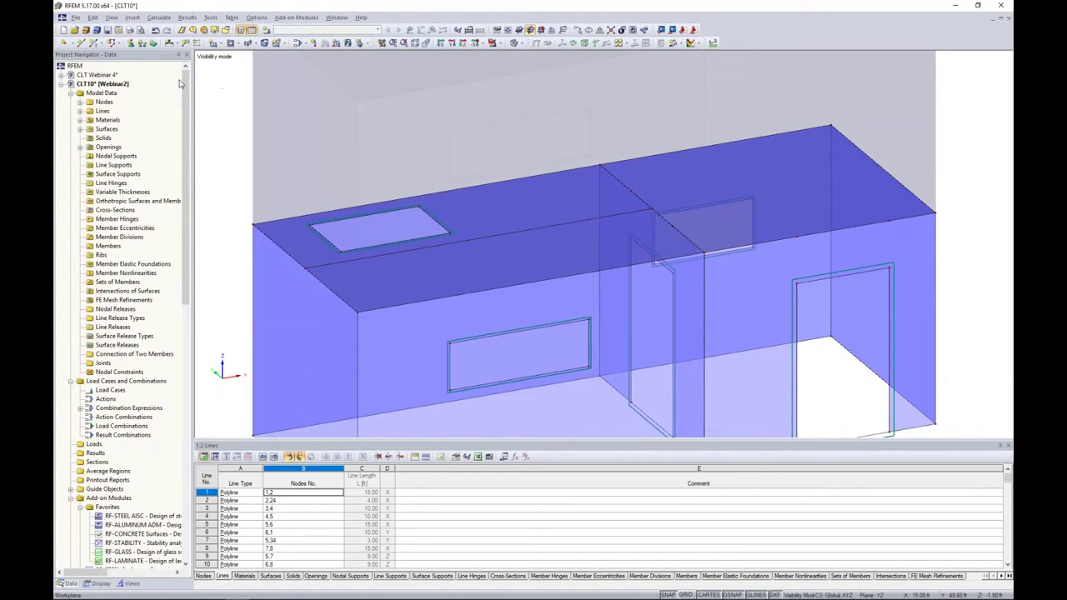
Start a new beam member and define its cross-section as a timber rectangle 6 in wide and 10 in high
{"action": "left_click", "coordinate": [94, 43]}
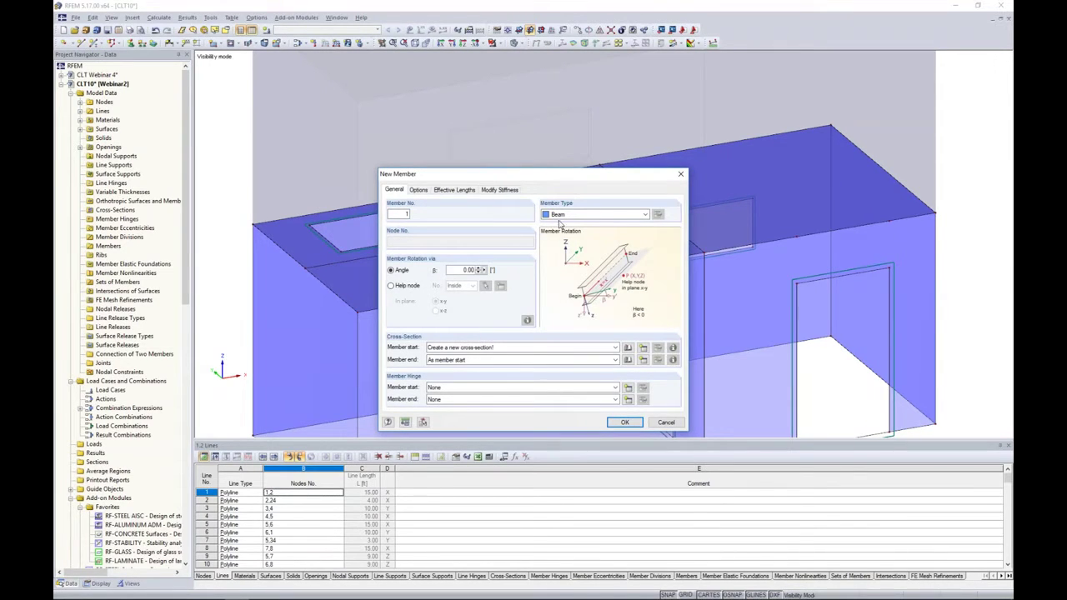
{"action": "left_click", "coordinate": [629, 349]}
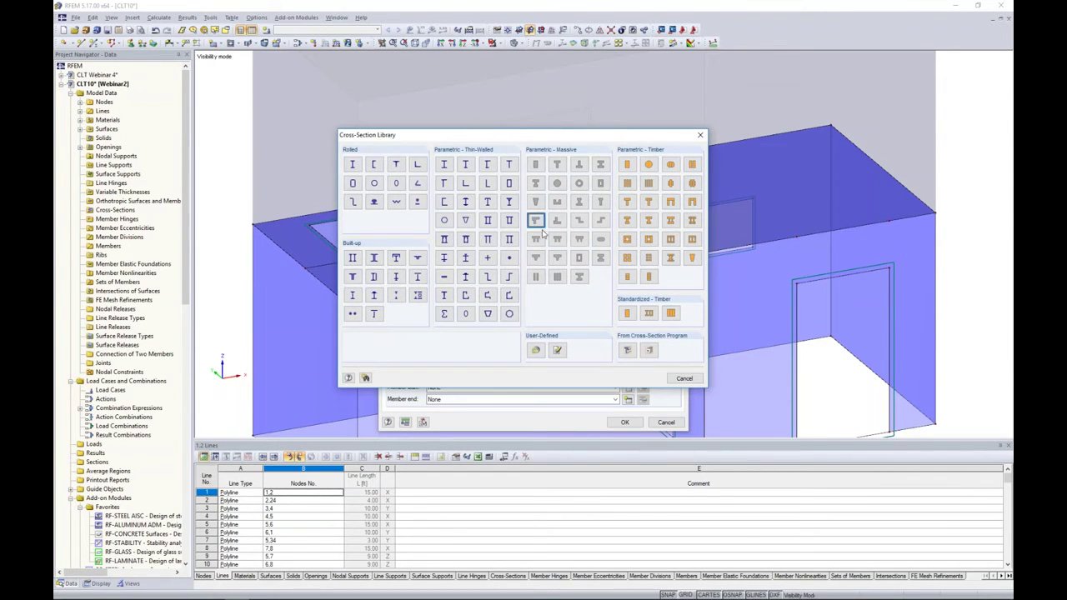
{"action": "left_click", "coordinate": [627, 258]}
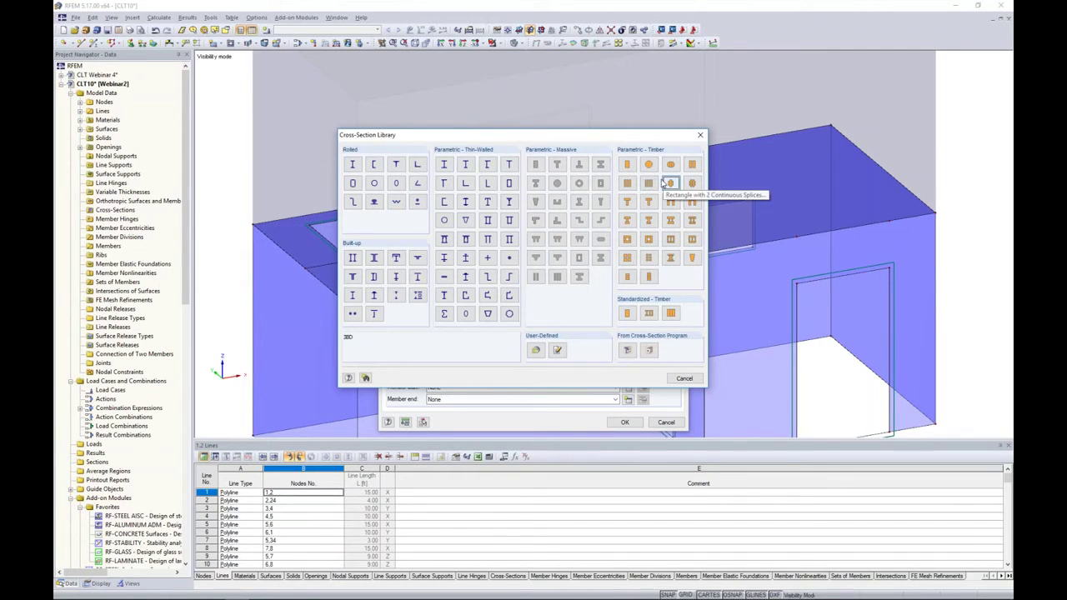
{"action": "left_click", "coordinate": [628, 165]}
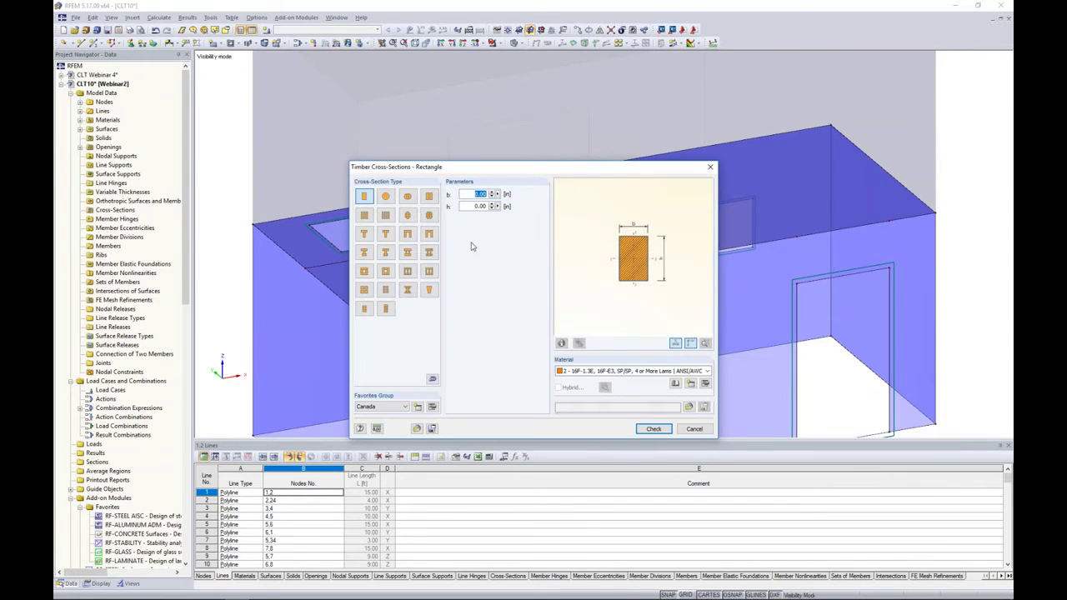
{"action": "type", "text": "6"}
{"action": "key", "text": "Tab"}
{"action": "type", "text": "10"}
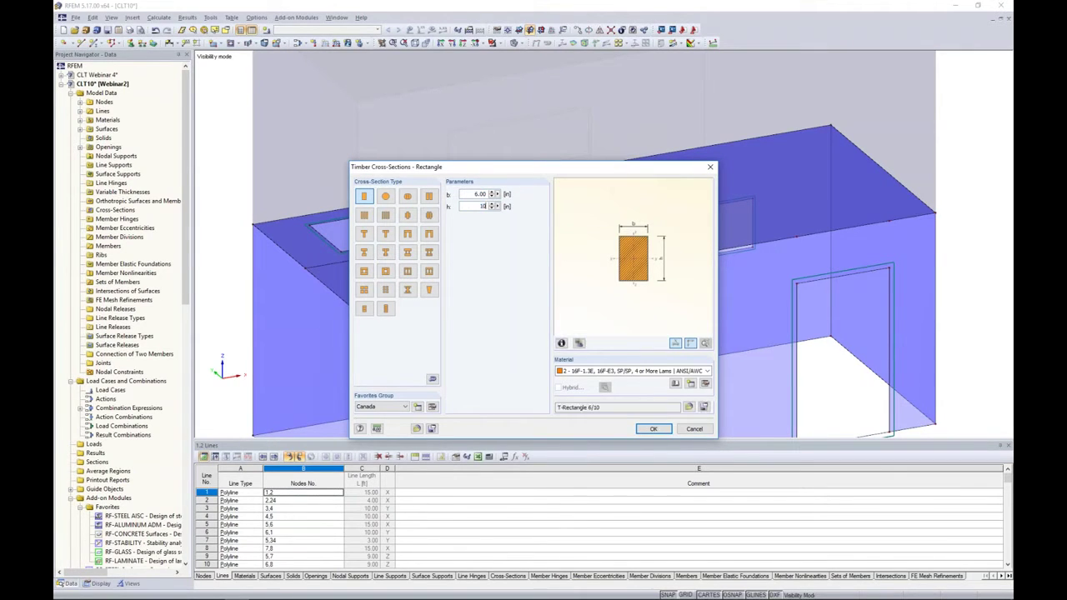
Filter the section's material library to Wood (North America), ANSI/AWC NDS-2015 and Table 5A structural glued laminated softwood timber
{"action": "left_click", "coordinate": [676, 385]}
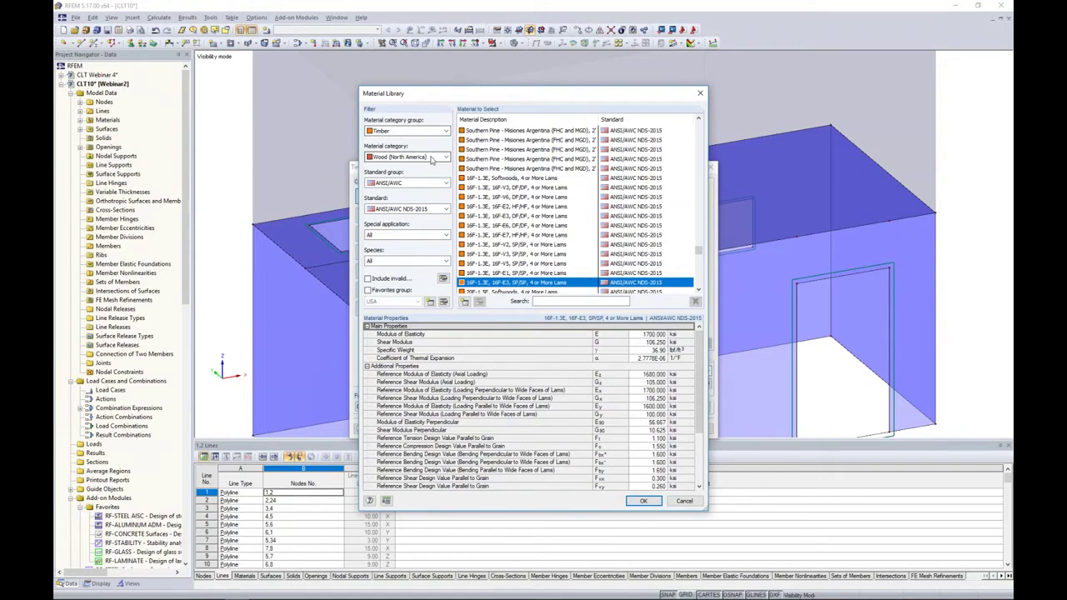
{"action": "left_click", "coordinate": [409, 157]}
{"action": "left_click", "coordinate": [401, 242]}
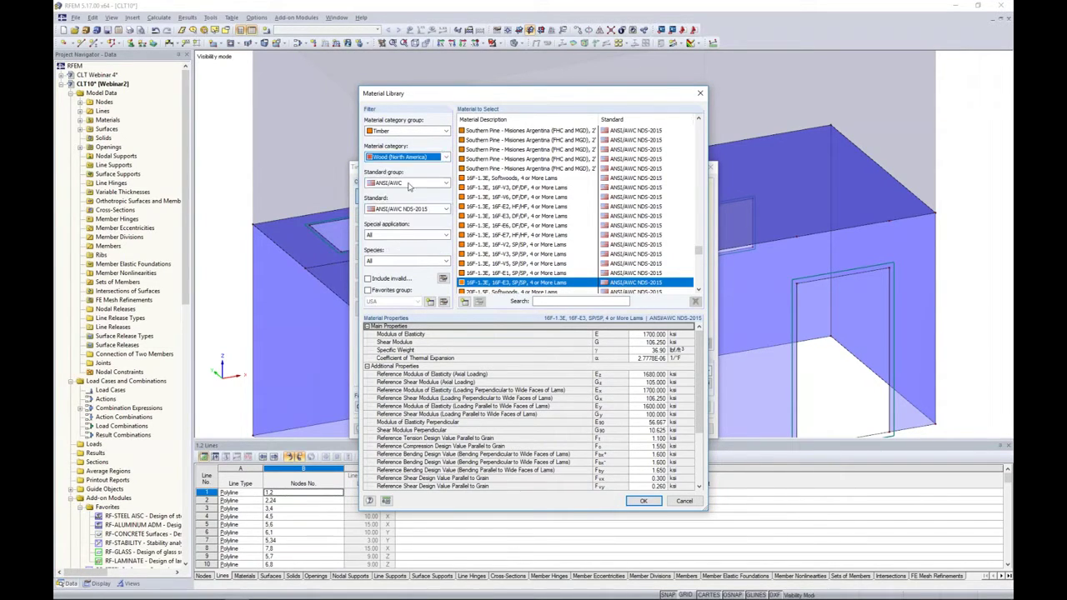
{"action": "left_click", "coordinate": [410, 184]}
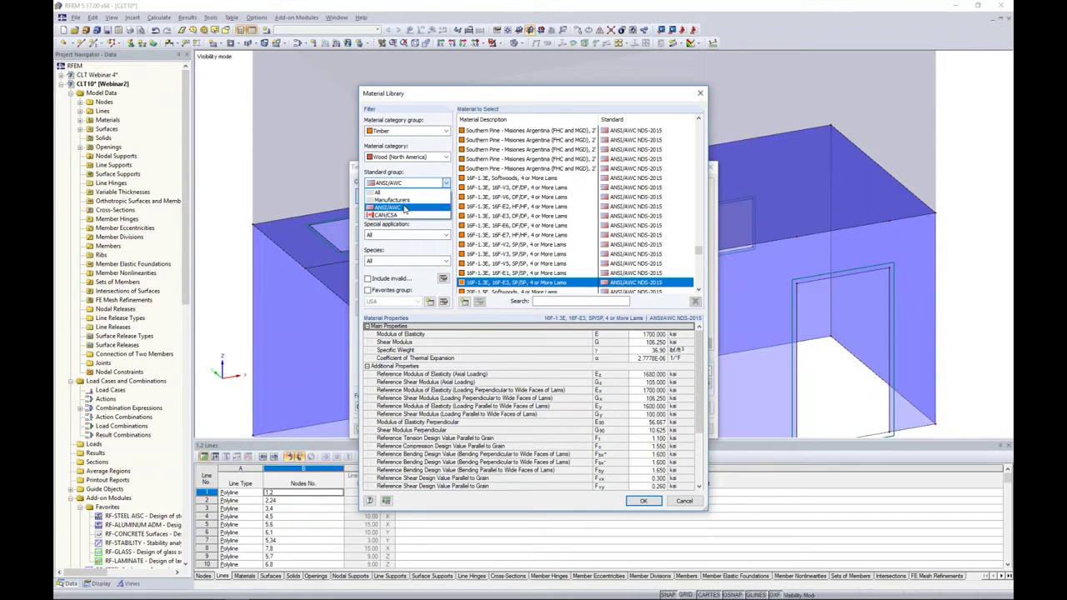
{"action": "left_click", "coordinate": [406, 224]}
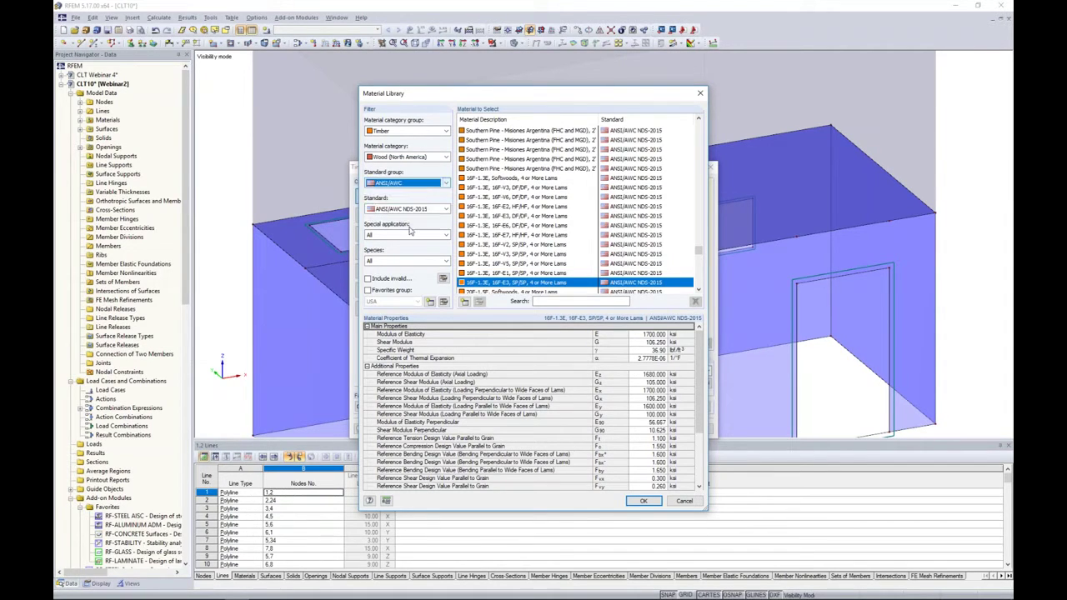
{"action": "left_click_drag", "start_coordinate": [699, 250], "coordinate": [699, 212]}
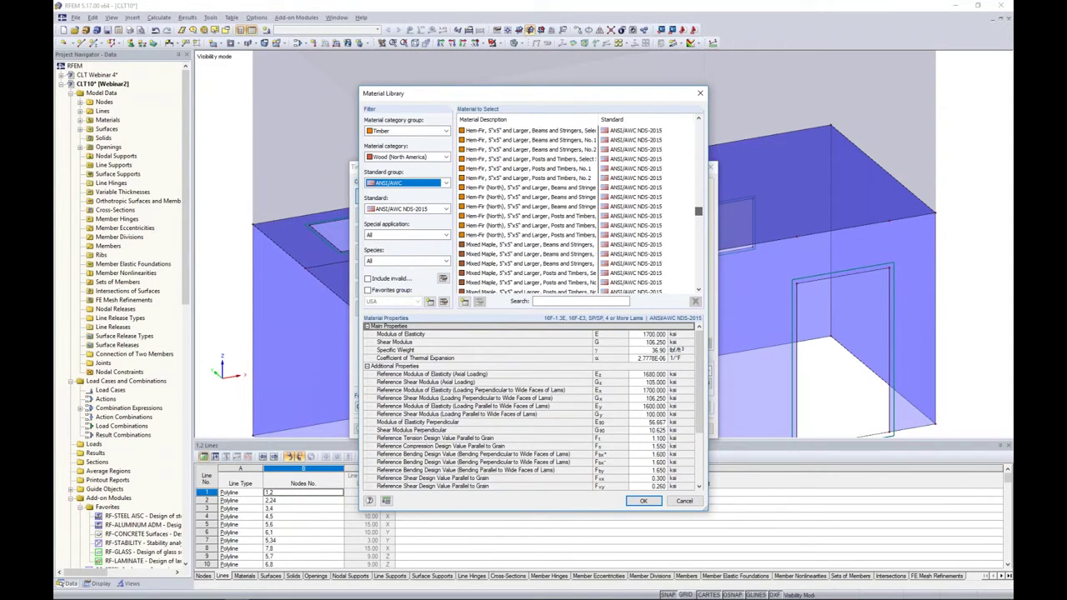
{"action": "left_click", "coordinate": [446, 235]}
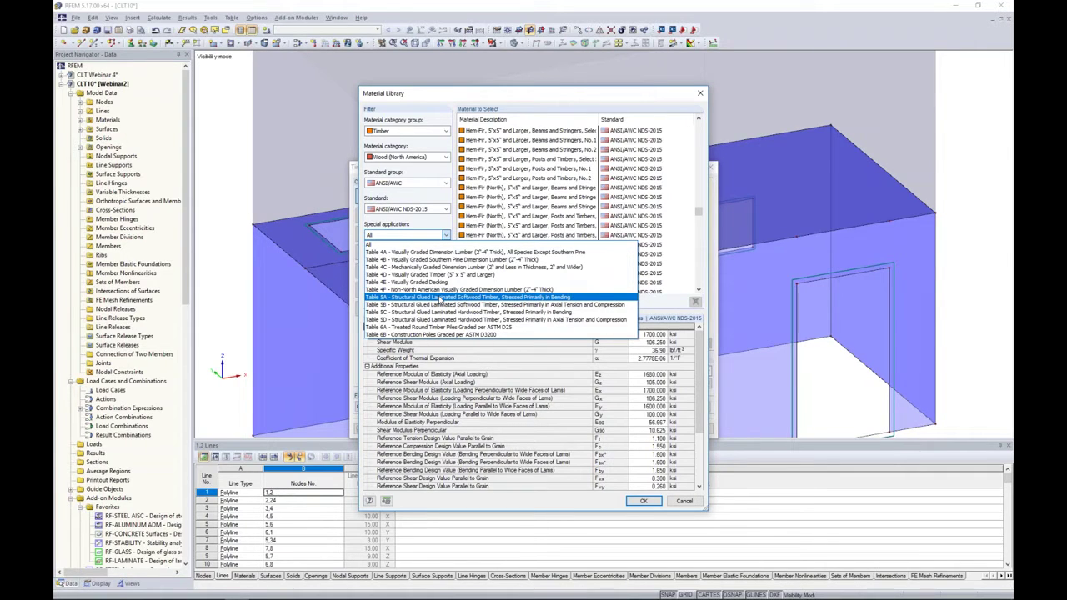
{"action": "left_click", "coordinate": [439, 298]}
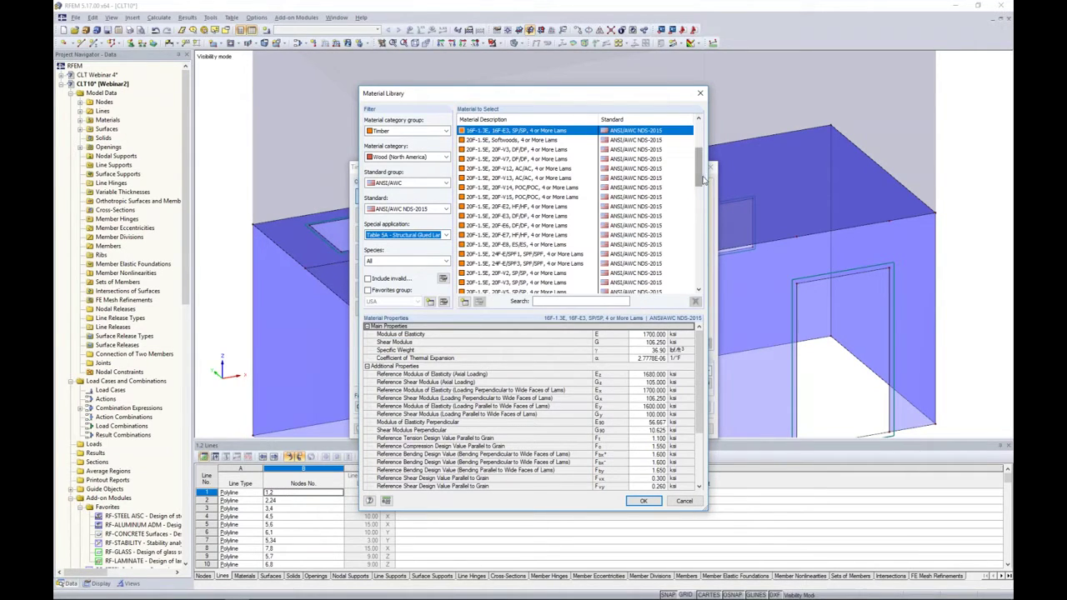
{"action": "left_click_drag", "start_coordinate": [701, 178], "coordinate": [698, 171]}
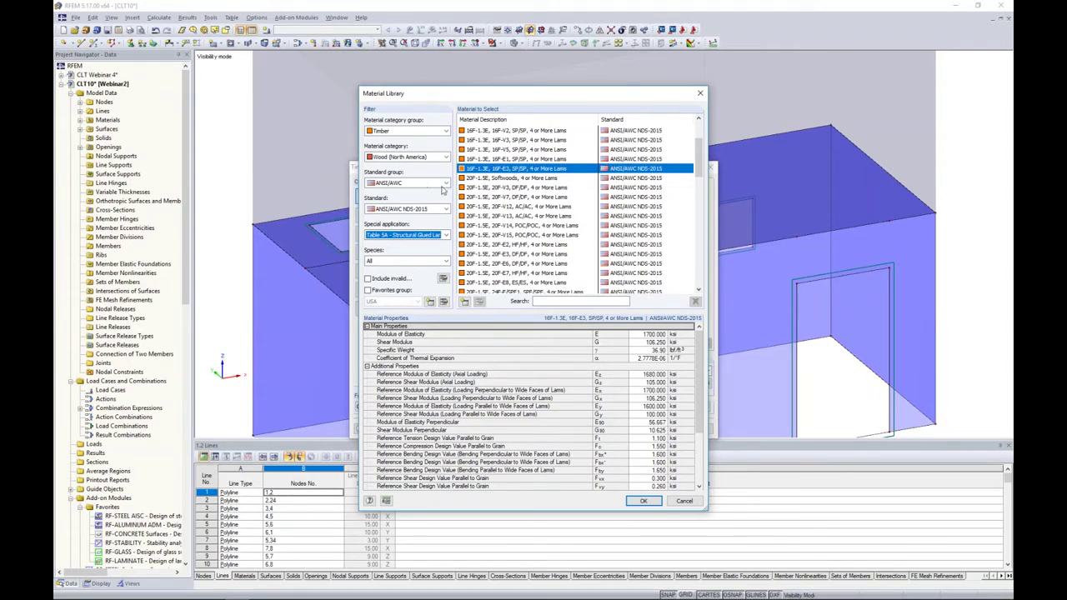
Limit the material list to the USA favorites group and assign 16F-1.3E, 16F-E3, SP/SP, 4 or More Lams
{"action": "left_click", "coordinate": [367, 290]}
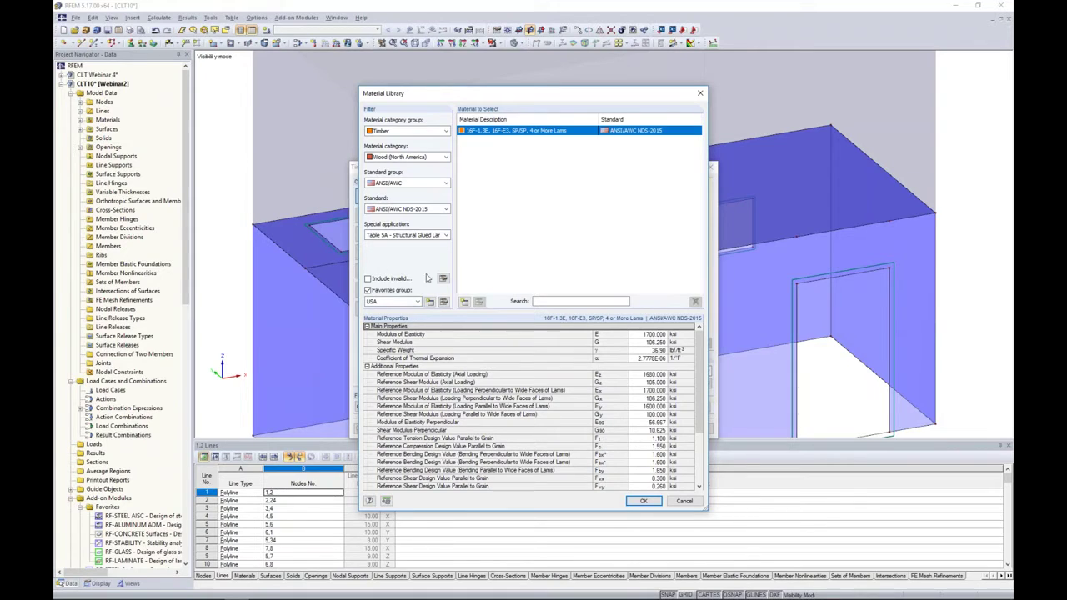
{"action": "scroll", "coordinate": [699, 373], "scroll_direction": "down", "scroll_amount": 1}
{"action": "scroll", "coordinate": [700, 372], "scroll_direction": "down", "scroll_amount": 3}
{"action": "scroll", "coordinate": [652, 478], "scroll_direction": "up", "scroll_amount": 4}
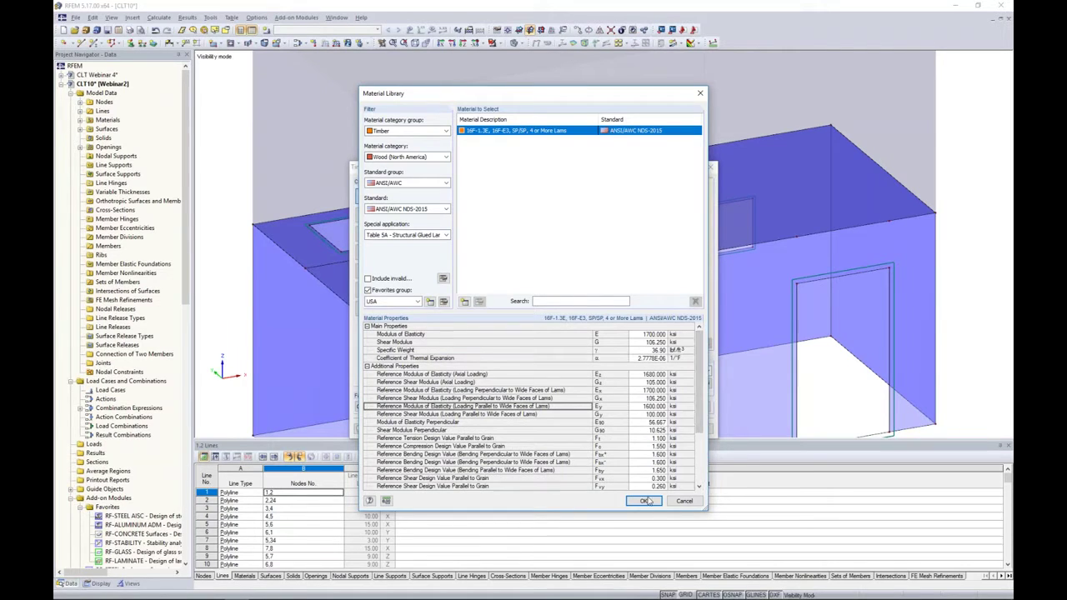
{"action": "left_click", "coordinate": [643, 500]}
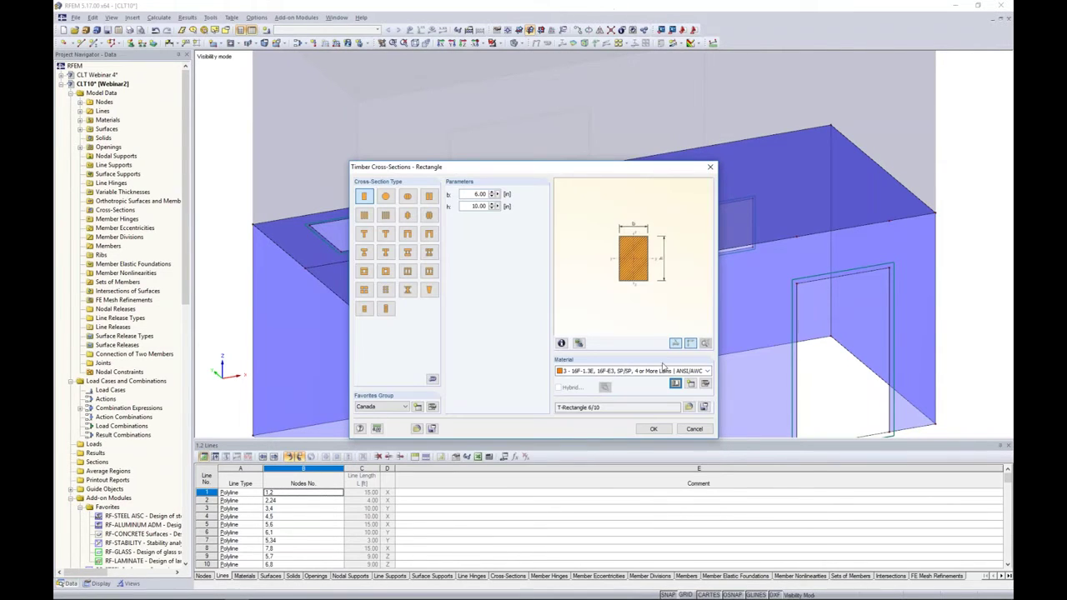
Accept the beam properties and place it across the first-storey slab between the midpoints of the 15 ft bay's rear and front edges
{"action": "left_click", "coordinate": [653, 430]}
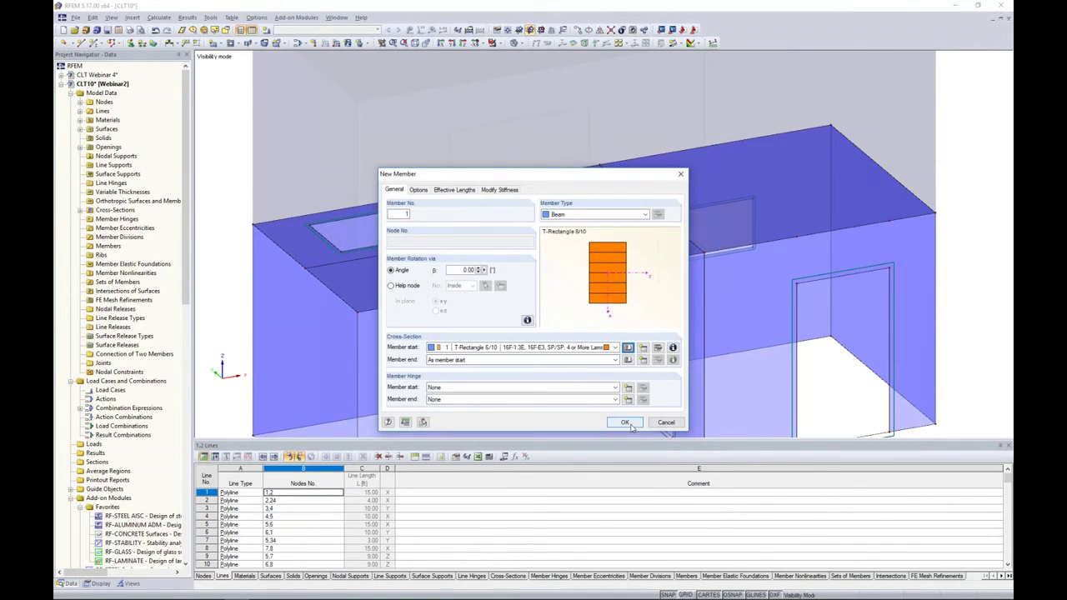
{"action": "left_click", "coordinate": [624, 423]}
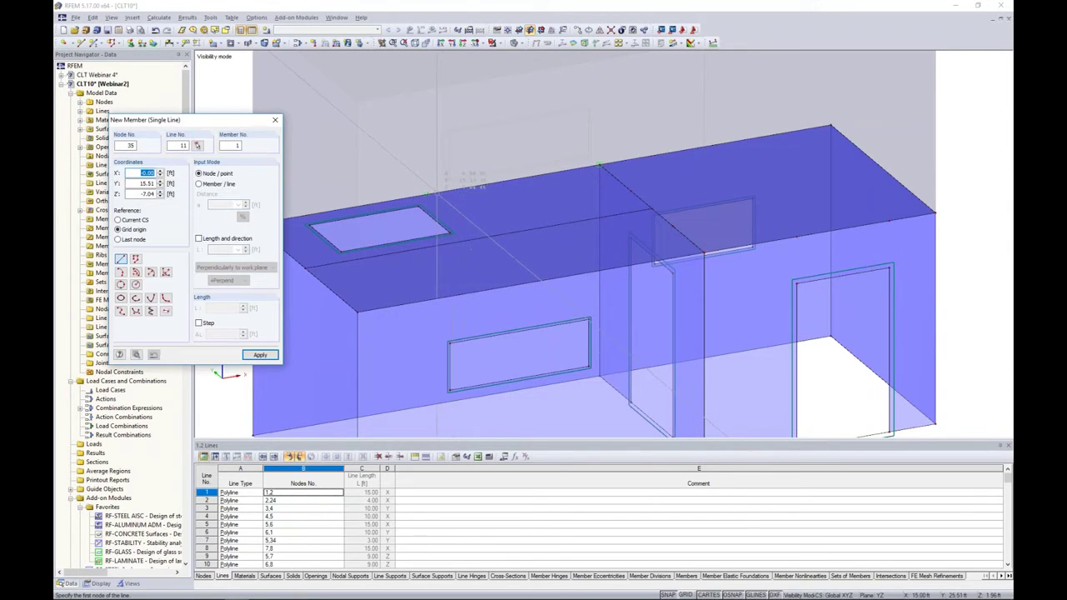
{"action": "left_click", "coordinate": [425, 194]}
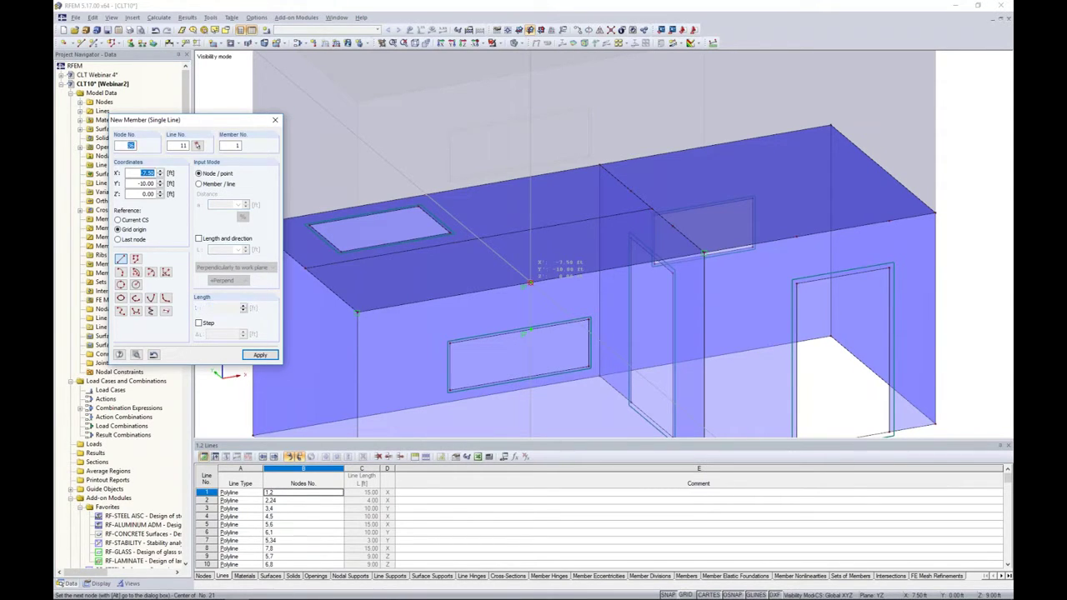
{"action": "key", "text": "Return"}
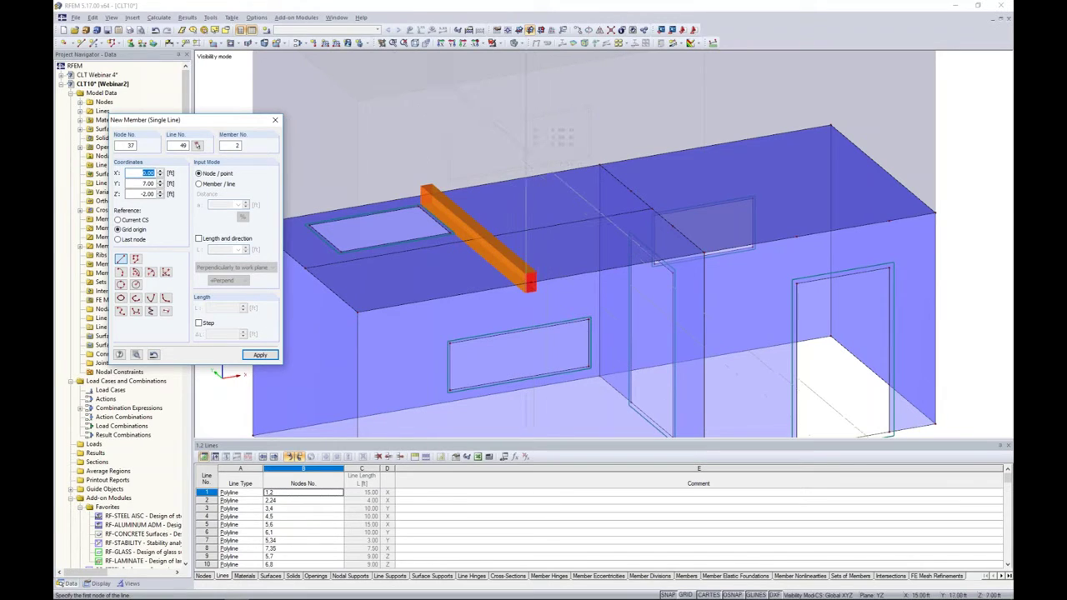
Display the model in wireframe and connect the crossing beam and slab lines so they share a node at their intersection
{"action": "key", "text": "Escape"}
{"action": "middle_click_drag", "start_coordinate": [565, 233], "coordinate": [474, 126], "text": "ctrl"}
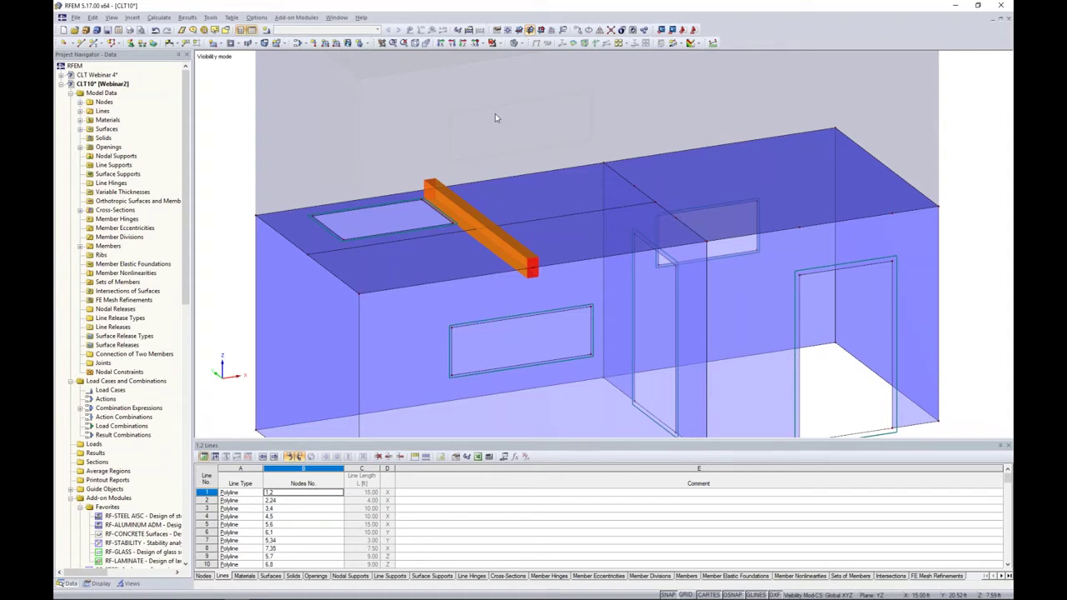
{"action": "left_click", "coordinate": [521, 43]}
{"action": "left_click", "coordinate": [551, 55]}
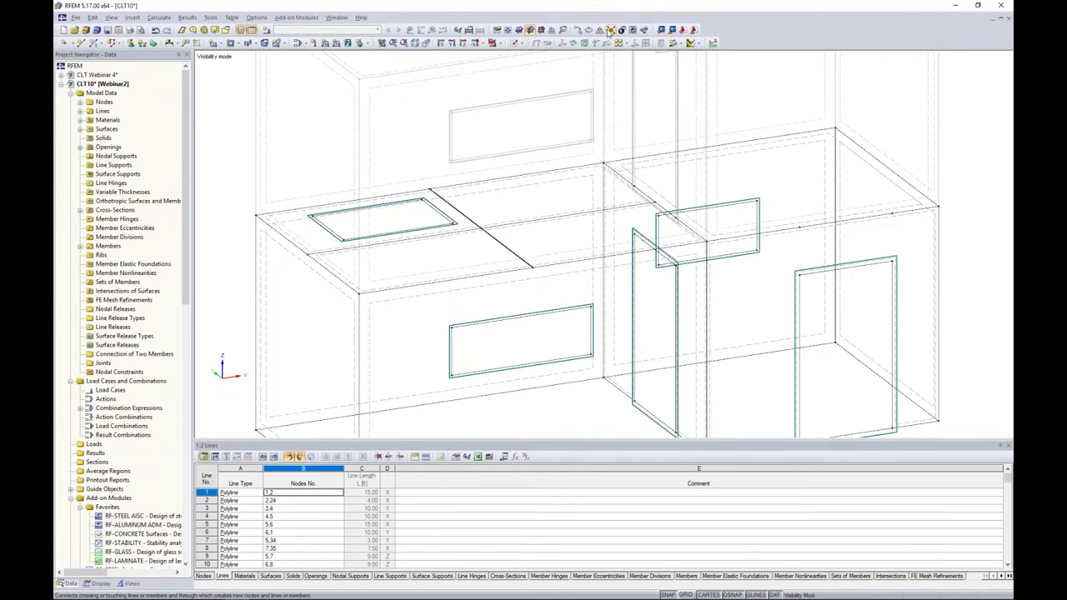
{"action": "left_click", "coordinate": [491, 224]}
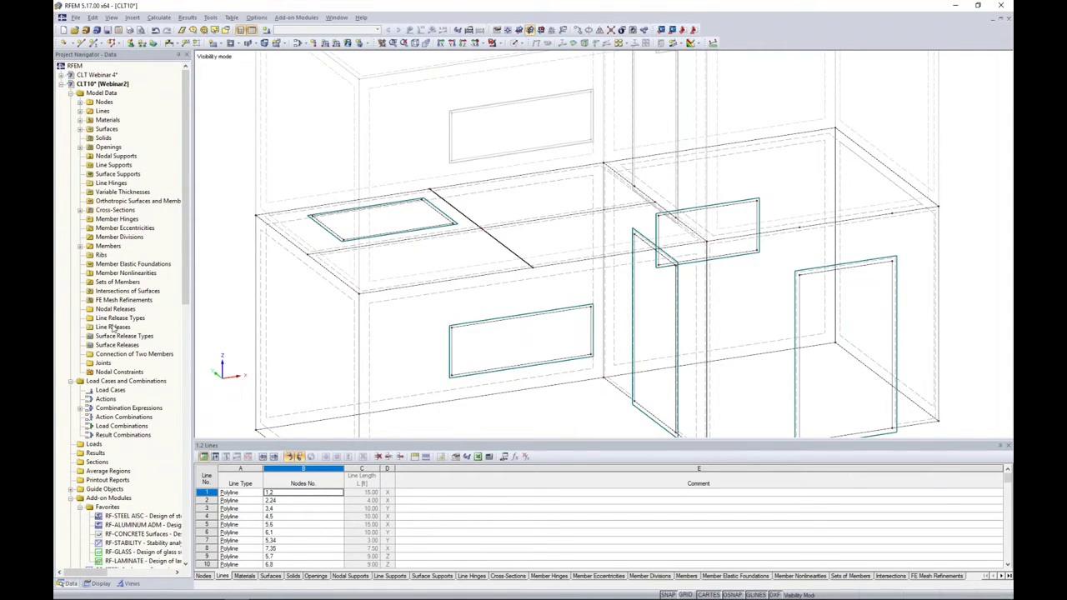
Start a new line release and assign it to line 11, the rear half of the beam
{"action": "left_click", "coordinate": [133, 19]}
{"action": "mouse_move", "coordinate": [140, 30]}
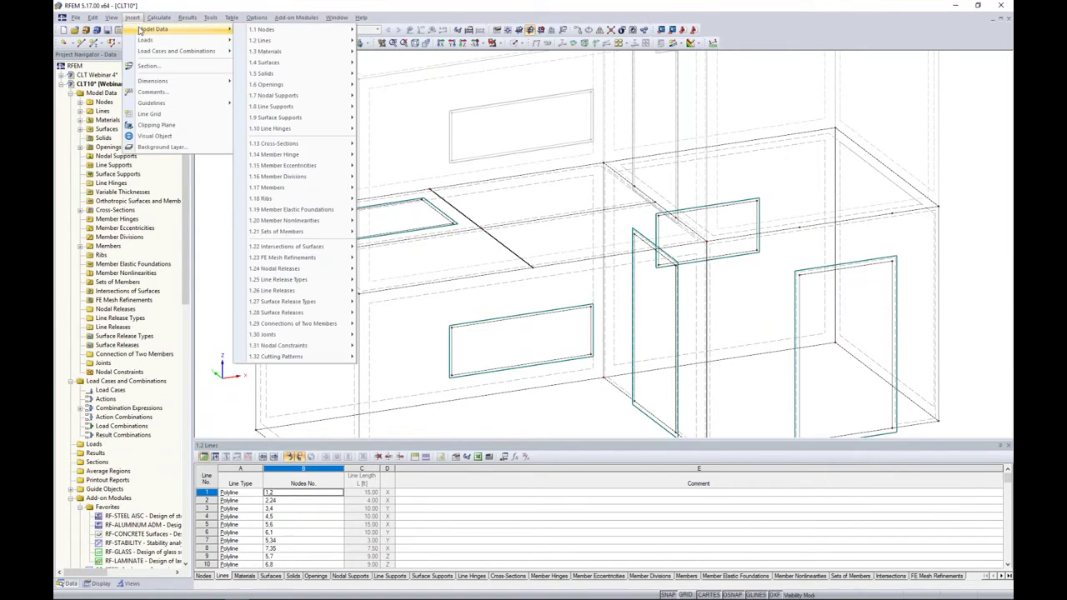
{"action": "mouse_move", "coordinate": [287, 280]}
{"action": "left_click", "coordinate": [120, 330]}
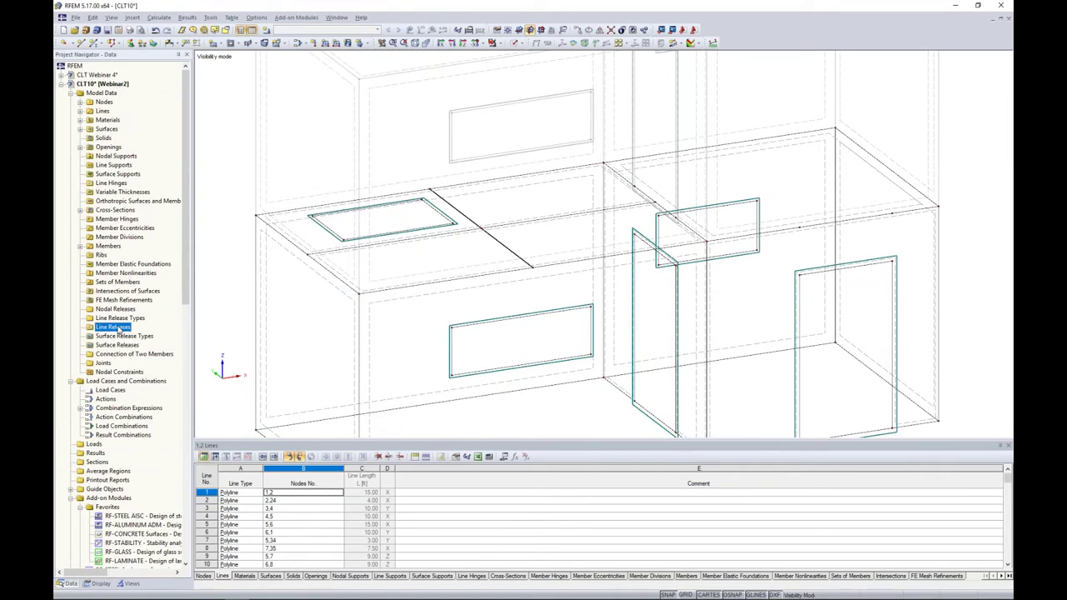
{"action": "right_click", "coordinate": [121, 330]}
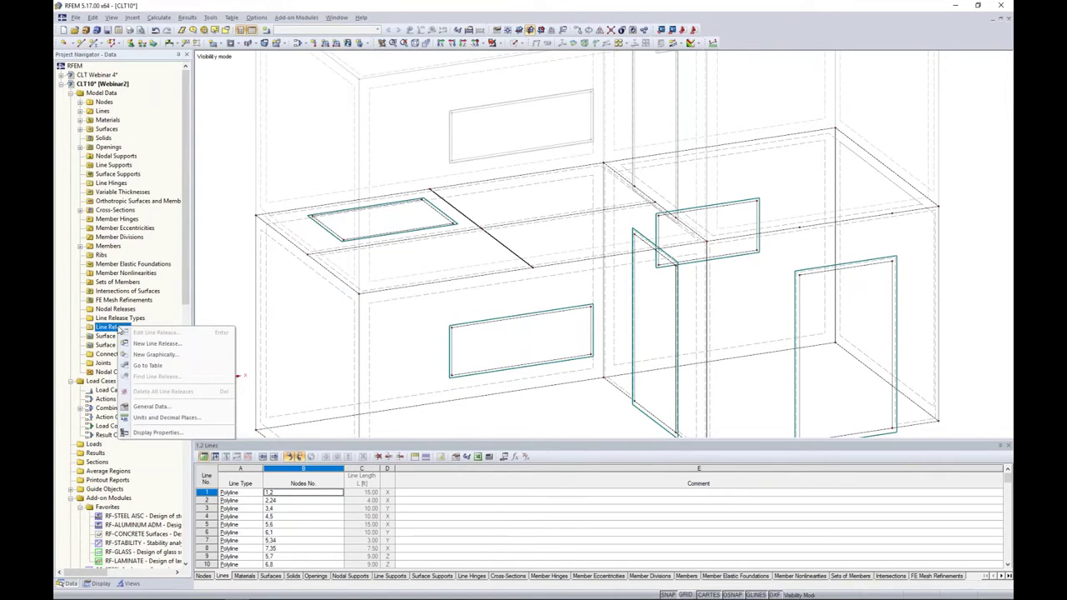
{"action": "left_click", "coordinate": [155, 343]}
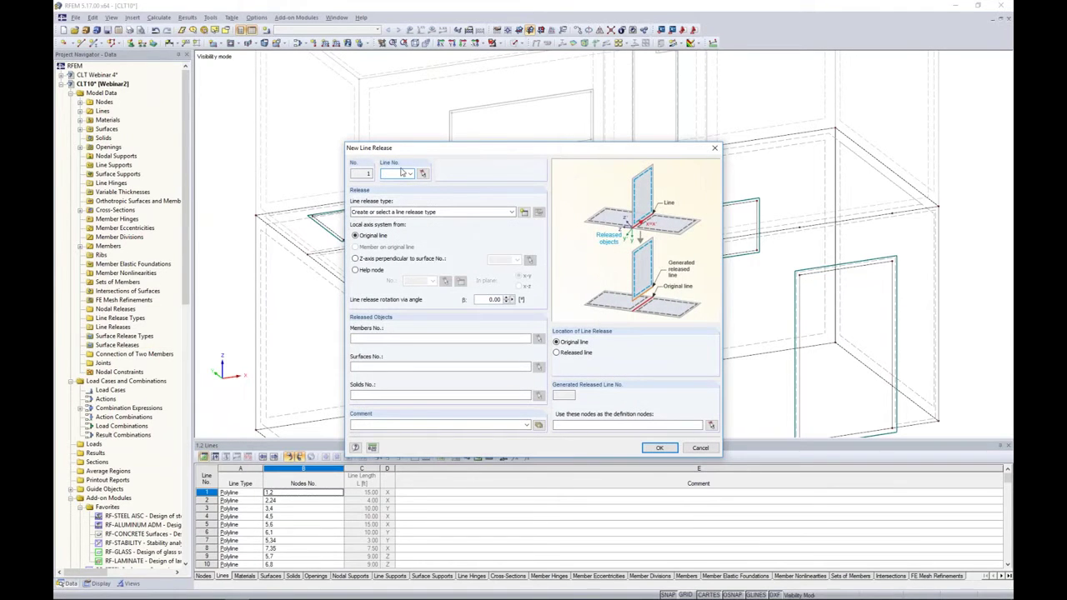
{"action": "left_click", "coordinate": [422, 174]}
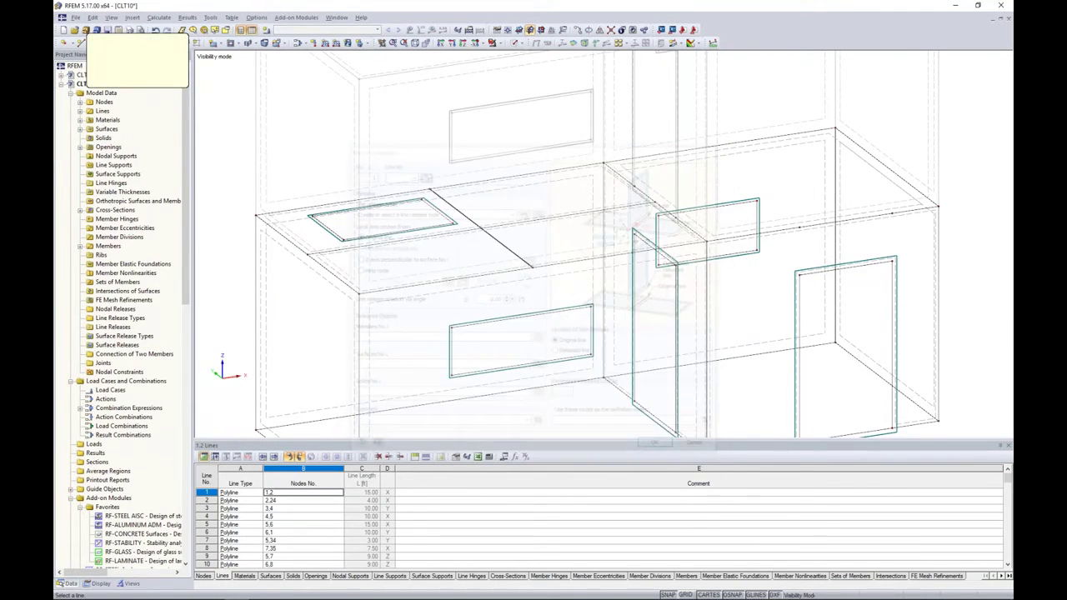
{"action": "mouse_move", "coordinate": [468, 152]}
{"action": "left_mouse_down"}
{"action": "mouse_move", "coordinate": [477, 282]}
{"action": "mouse_move", "coordinate": [464, 167]}
{"action": "left_mouse_up"}
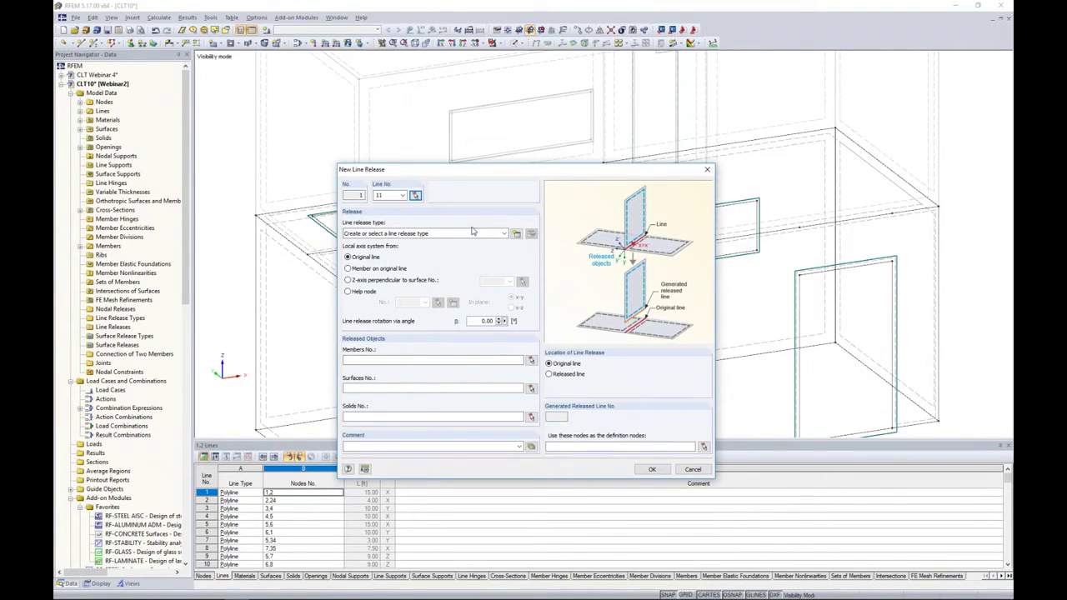
Create a line release type with only the φx rotation released and apply it with the adjoining rear slab surface as the released object
{"action": "left_click", "coordinate": [516, 234]}
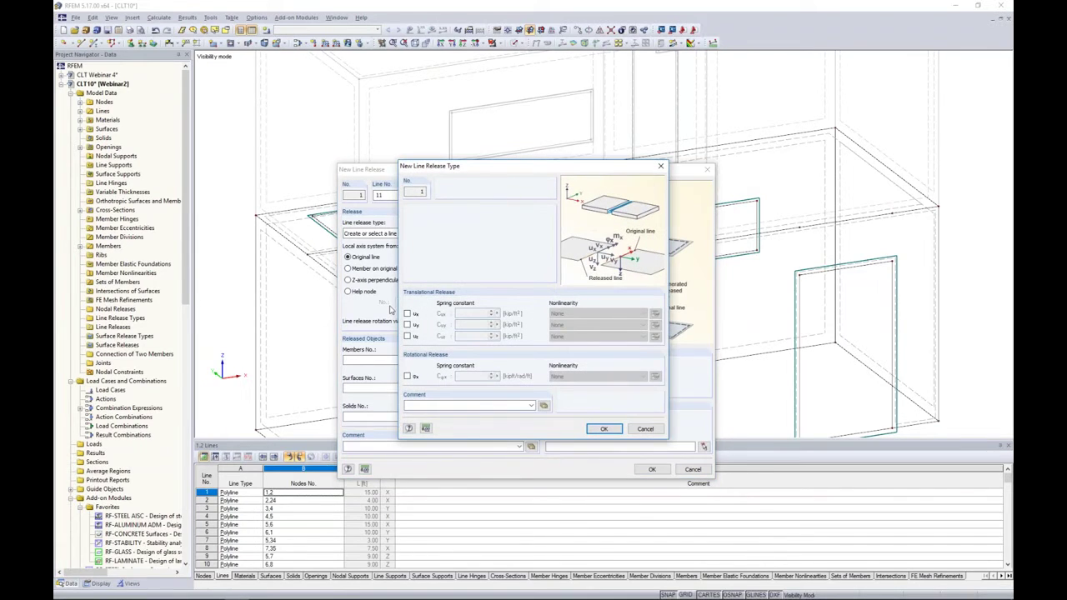
{"action": "left_click", "coordinate": [407, 376]}
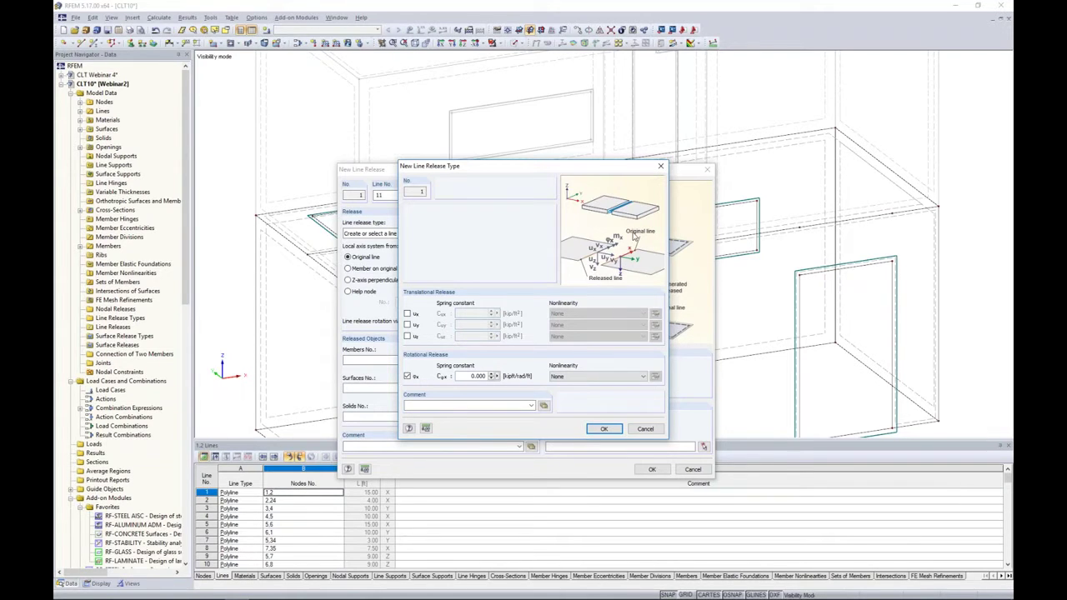
{"action": "left_click", "coordinate": [596, 428]}
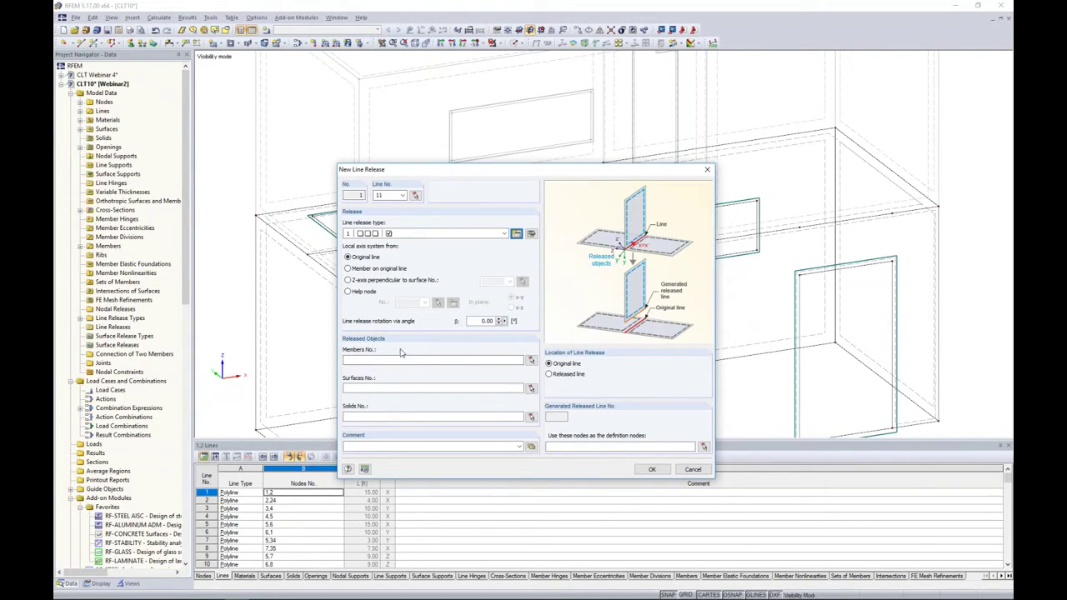
{"action": "left_click", "coordinate": [531, 389]}
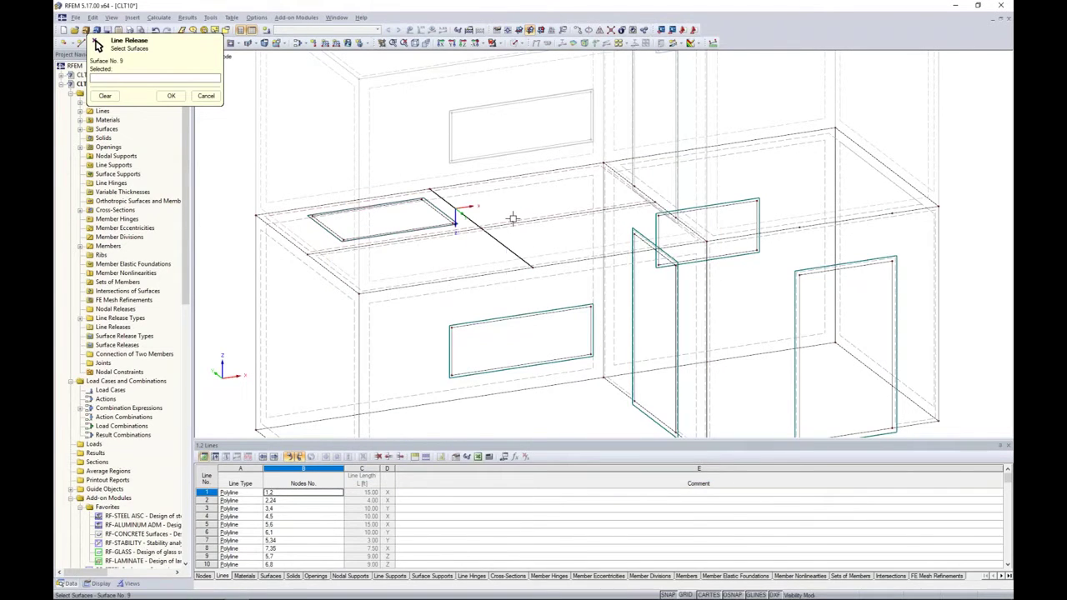
{"action": "left_click", "coordinate": [171, 95]}
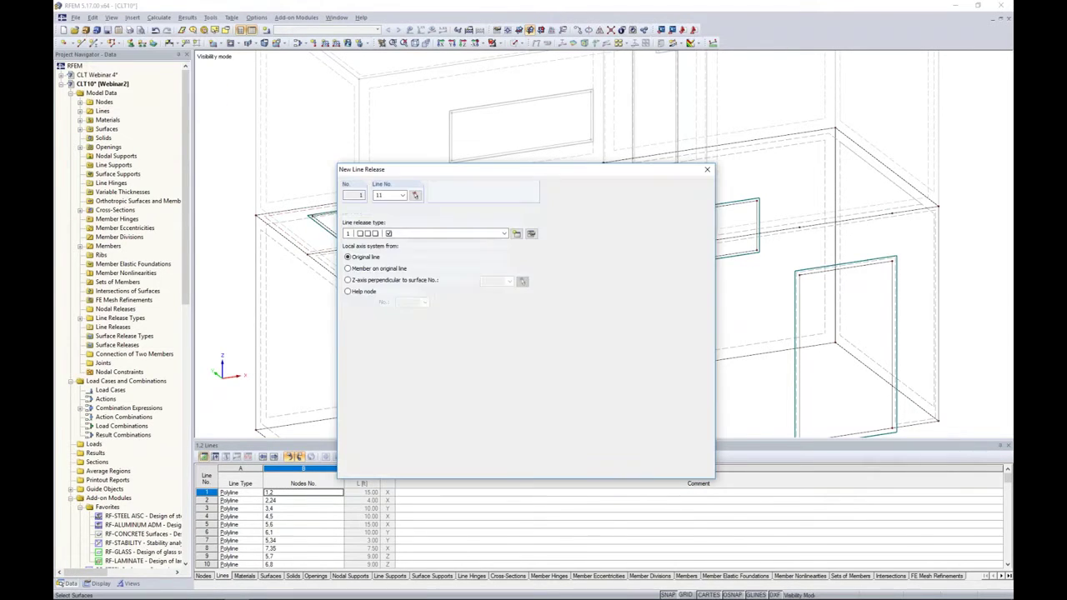
{"action": "left_click", "coordinate": [652, 469]}
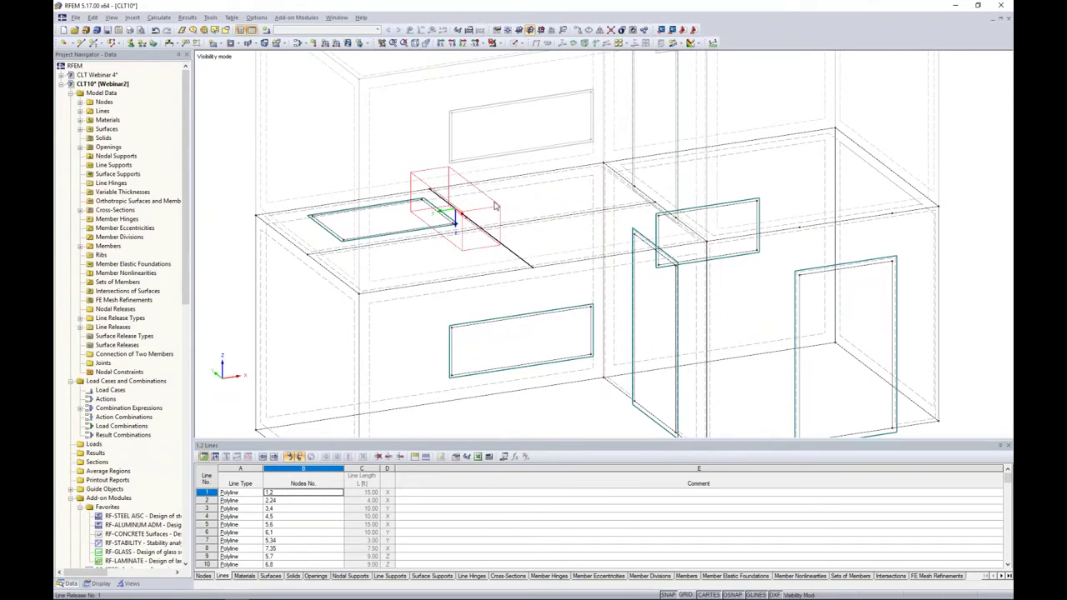
Create a second line release of type 1 on line 50, the beam's front half, releasing the adjoining front slab surface
{"action": "mouse_move", "coordinate": [495, 206]}
{"action": "middle_mouse_down", "text": "ctrl"}
{"action": "mouse_move", "coordinate": [543, 217]}
{"action": "mouse_move", "coordinate": [501, 215]}
{"action": "middle_mouse_up", "text": "ctrl"}
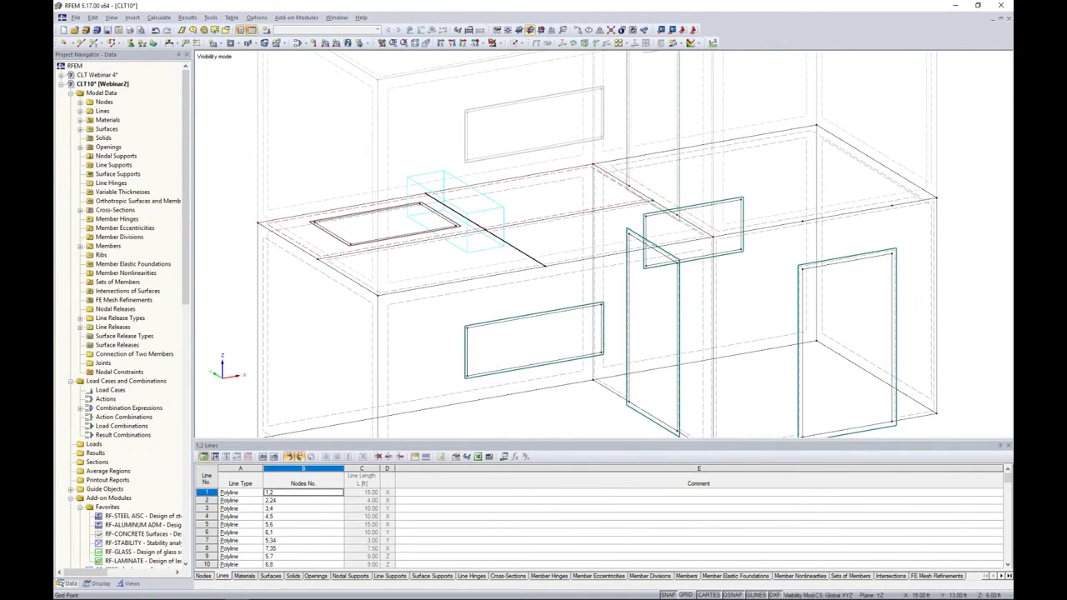
{"action": "right_click", "coordinate": [521, 208]}
{"action": "left_click", "coordinate": [539, 215]}
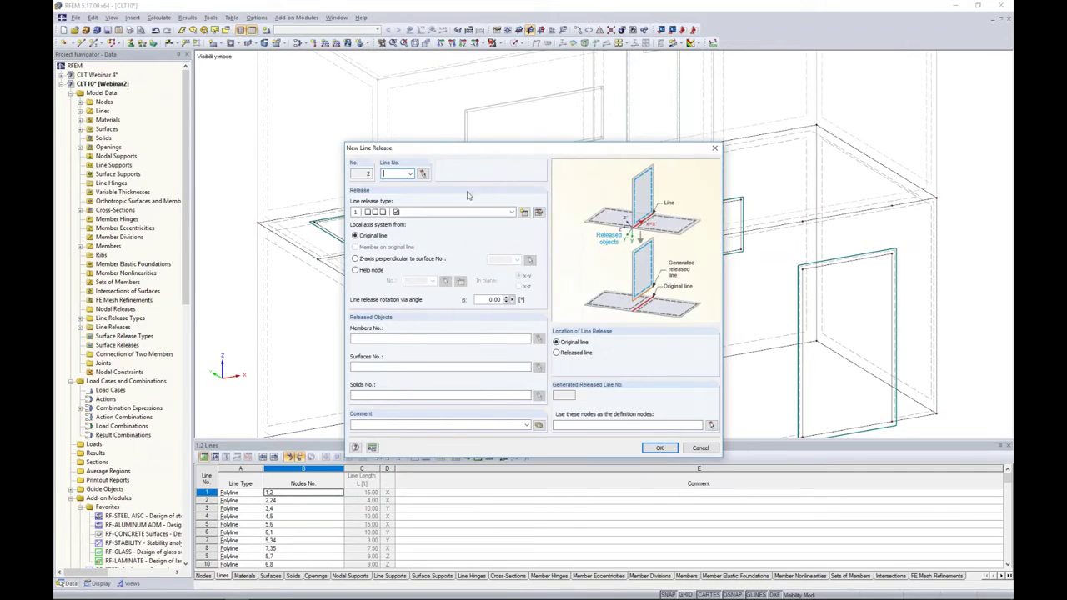
{"action": "left_click", "coordinate": [423, 173]}
{"action": "left_click", "coordinate": [510, 246]}
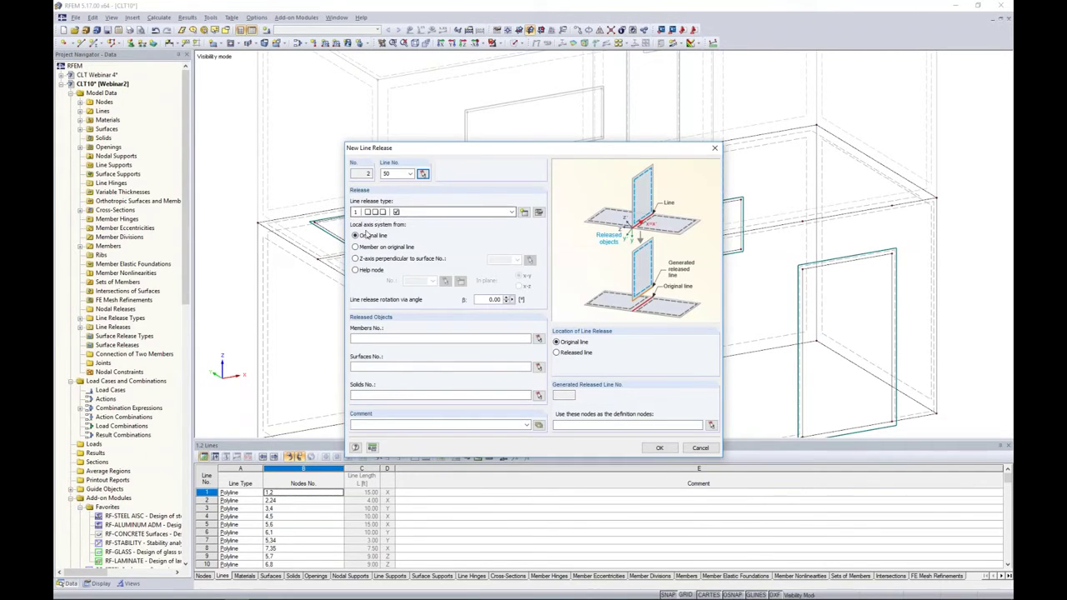
{"action": "left_click", "coordinate": [538, 367]}
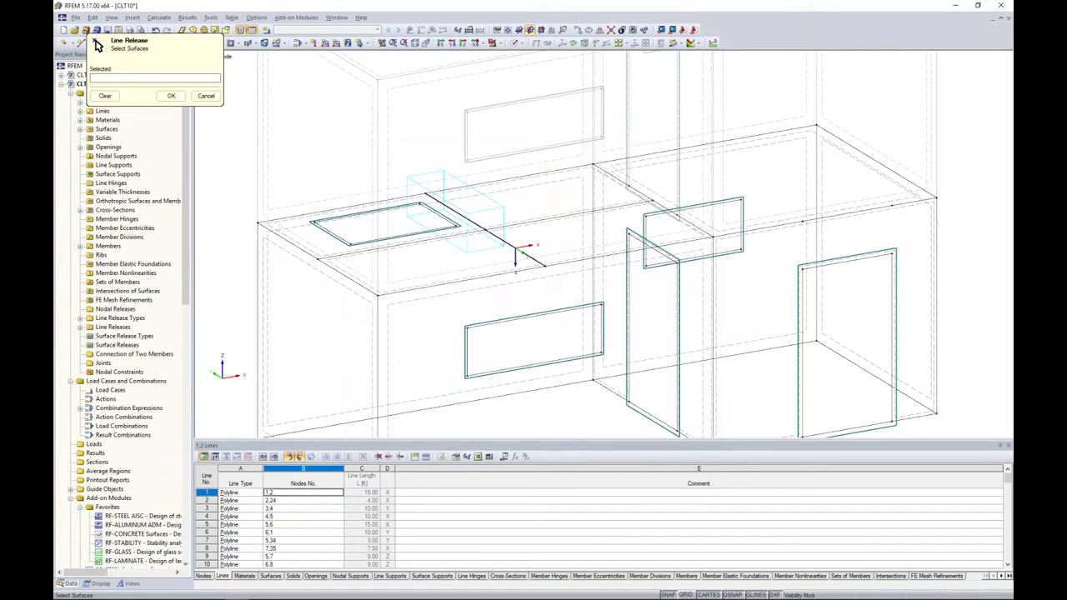
{"action": "left_click", "coordinate": [171, 96]}
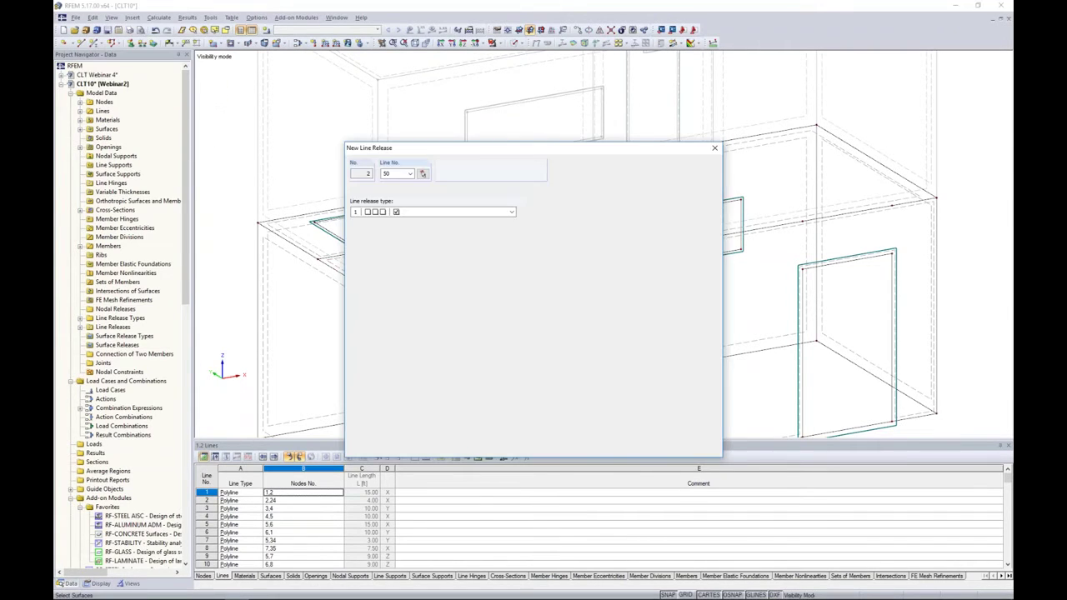
{"action": "left_click", "coordinate": [666, 441]}
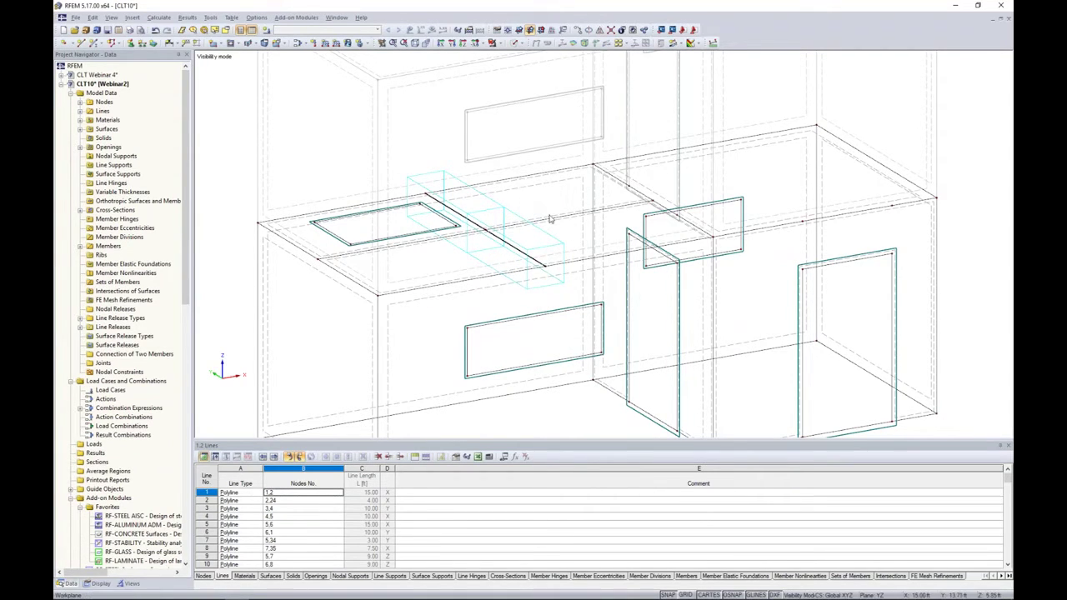
Switch the model display back to transparent solid rendering with the beam's full cross-section shown
{"action": "left_click", "coordinate": [514, 42]}
{"action": "left_click", "coordinate": [530, 77]}
{"action": "middle_click_drag", "start_coordinate": [564, 198], "coordinate": [538, 137], "text": "ctrl"}
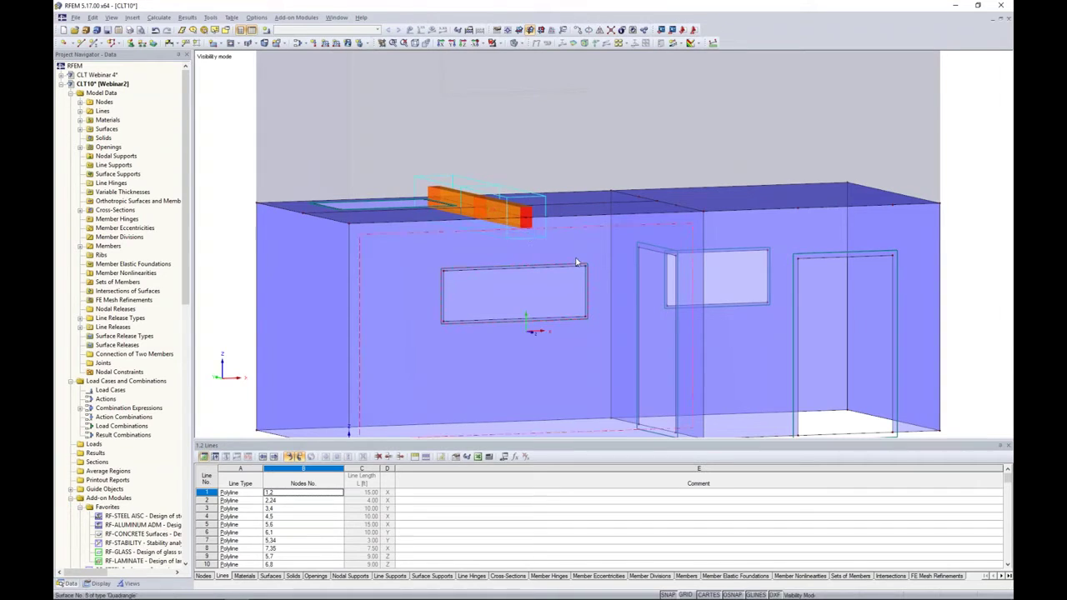
{"action": "middle_click_drag", "start_coordinate": [575, 263], "coordinate": [575, 313], "text": "ctrl"}
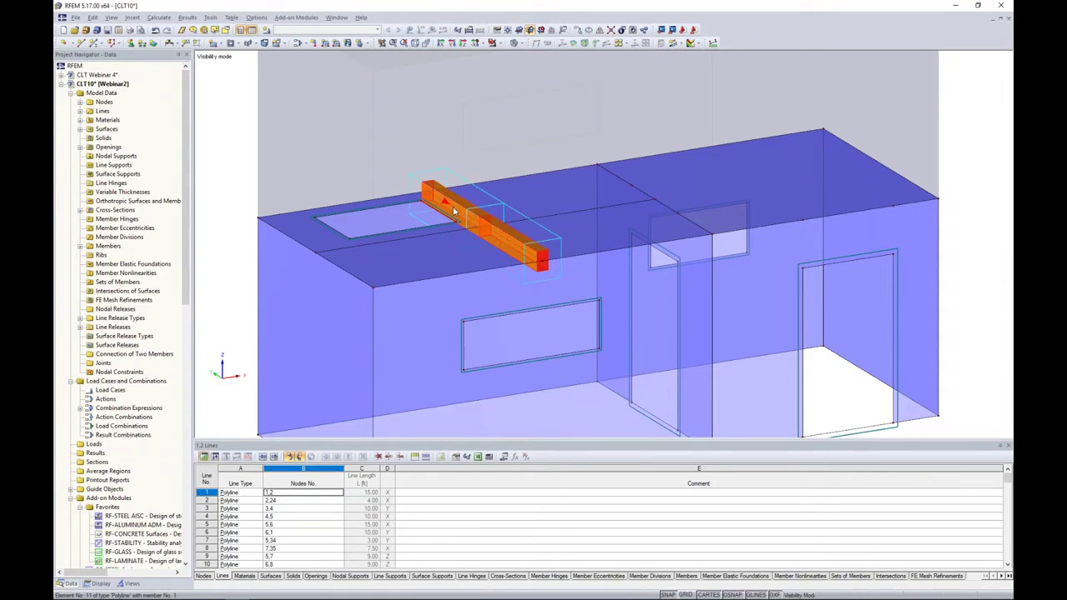
{"action": "middle_click_drag", "start_coordinate": [544, 204], "coordinate": [522, 152], "text": "ctrl"}
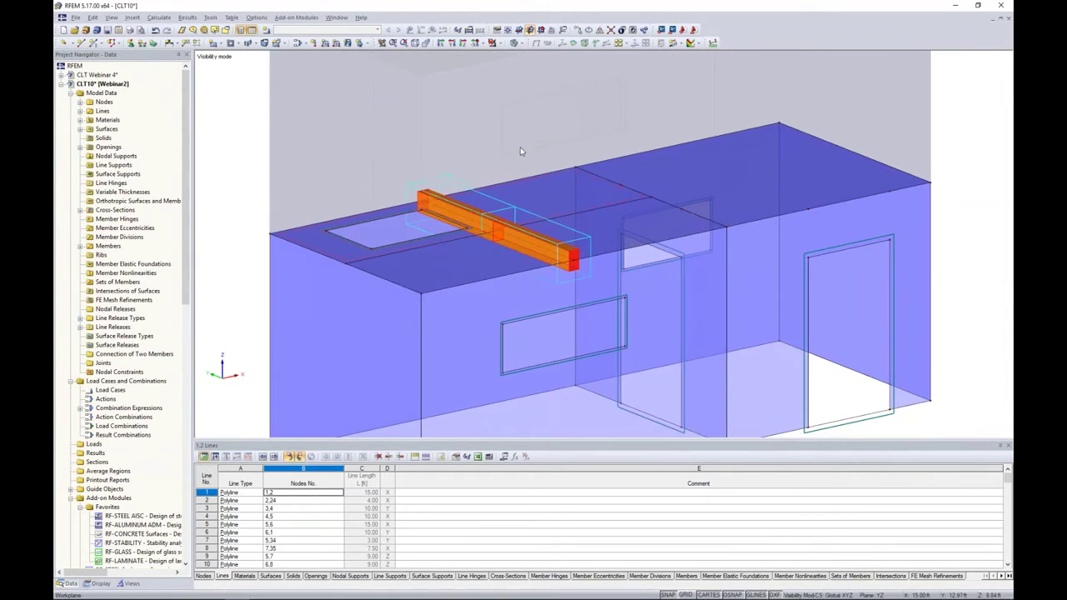
Create an eccentricity for beam members 1 and 2 with top-centre cross-section alignment and a transverse offset from a surface
{"action": "double_click", "coordinate": [471, 224]}
{"action": "left_click_drag", "start_coordinate": [501, 180], "coordinate": [488, 140]}
{"action": "left_click", "coordinate": [407, 152]}
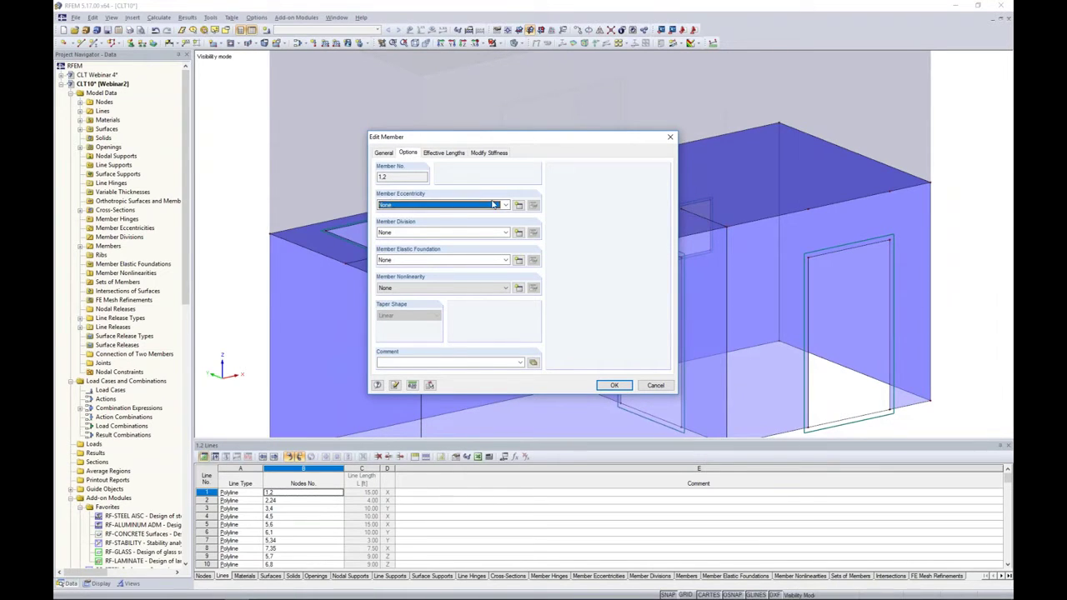
{"action": "left_click", "coordinate": [518, 205]}
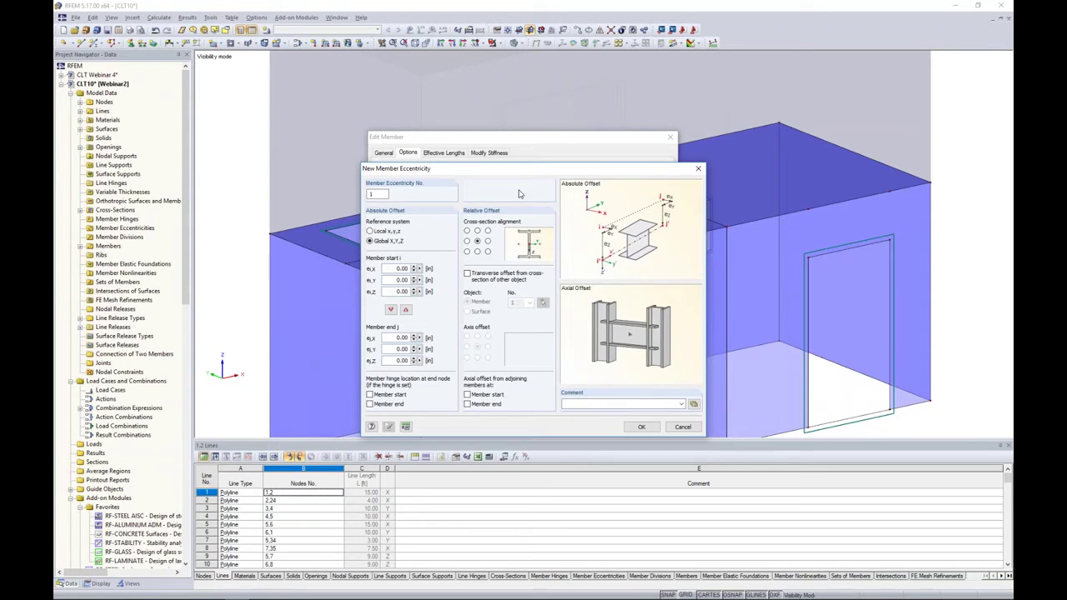
{"action": "left_click", "coordinate": [477, 231]}
{"action": "left_click", "coordinate": [467, 274]}
{"action": "left_click", "coordinate": [468, 312]}
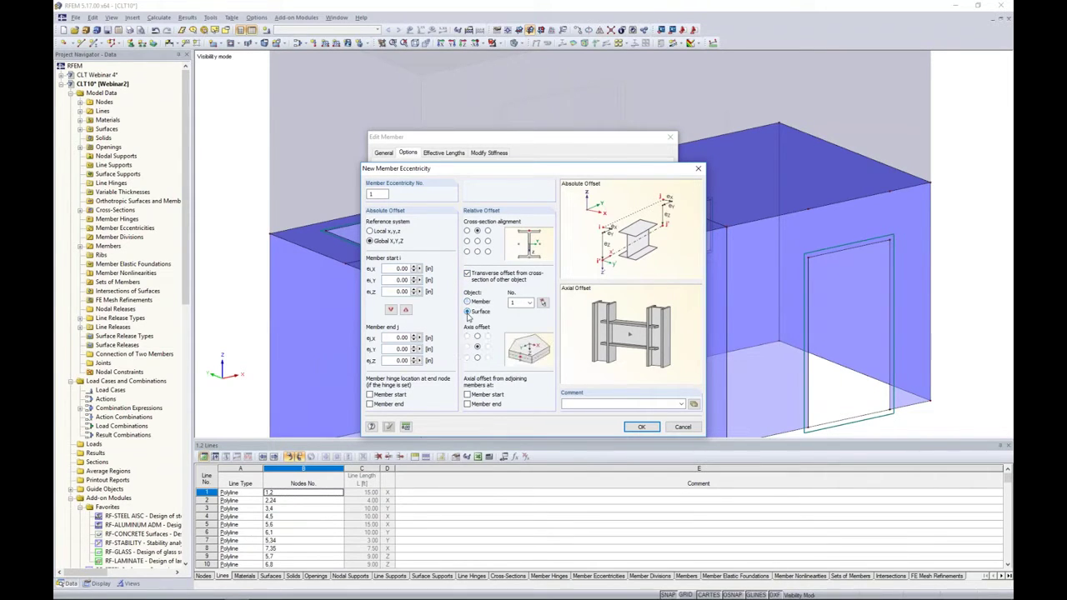
Reference the eccentricity to slab surface 10 with the axis offset at its underside, and apply it to both beam members
{"action": "left_click", "coordinate": [544, 307]}
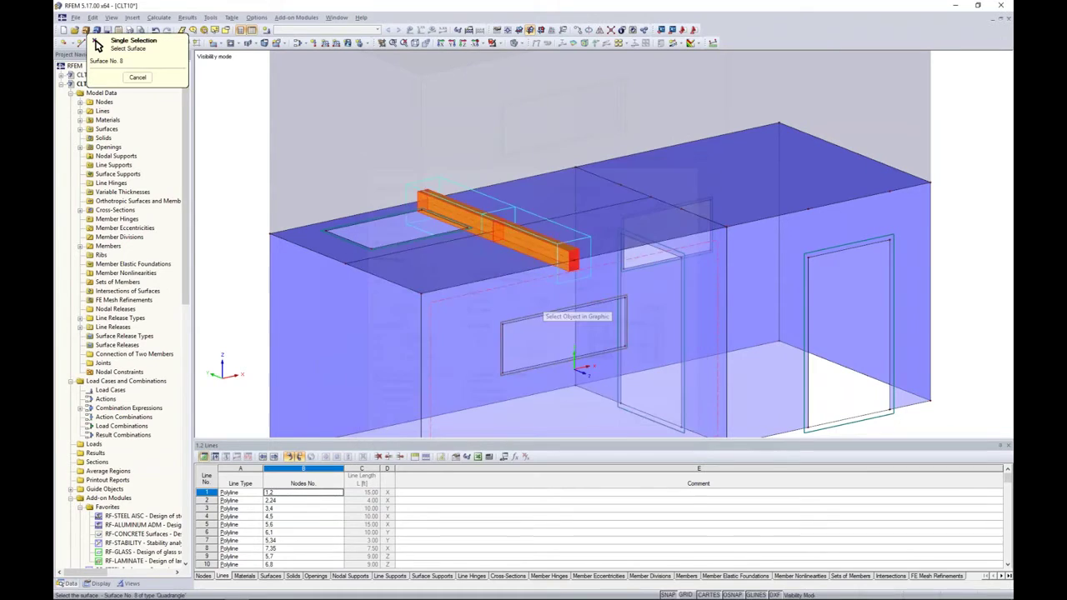
{"action": "left_click", "coordinate": [456, 257]}
{"action": "left_click", "coordinate": [477, 358]}
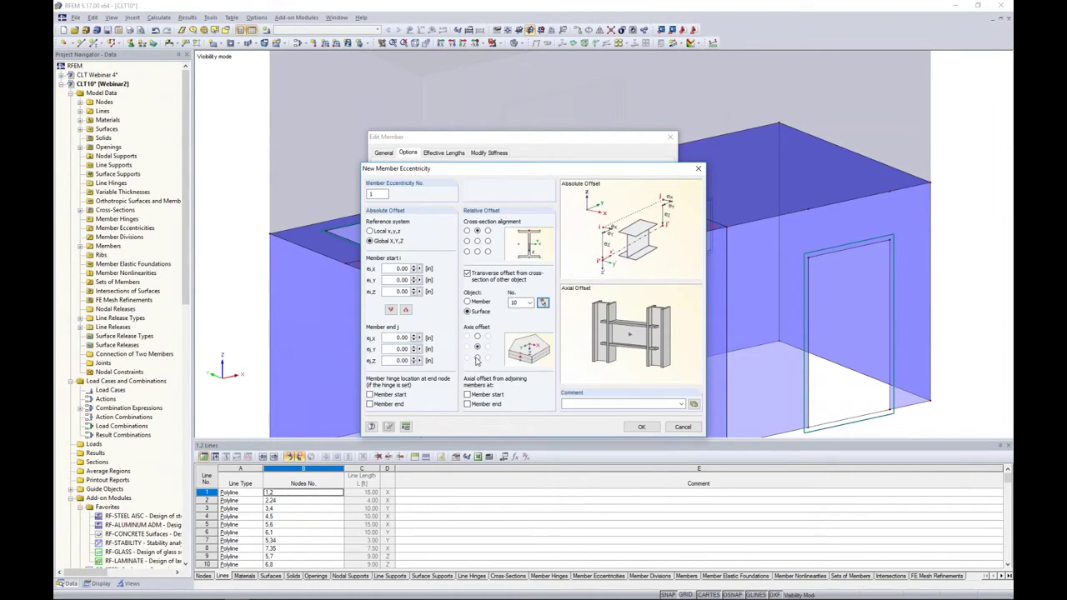
{"action": "left_click", "coordinate": [641, 427]}
{"action": "left_click", "coordinate": [614, 384]}
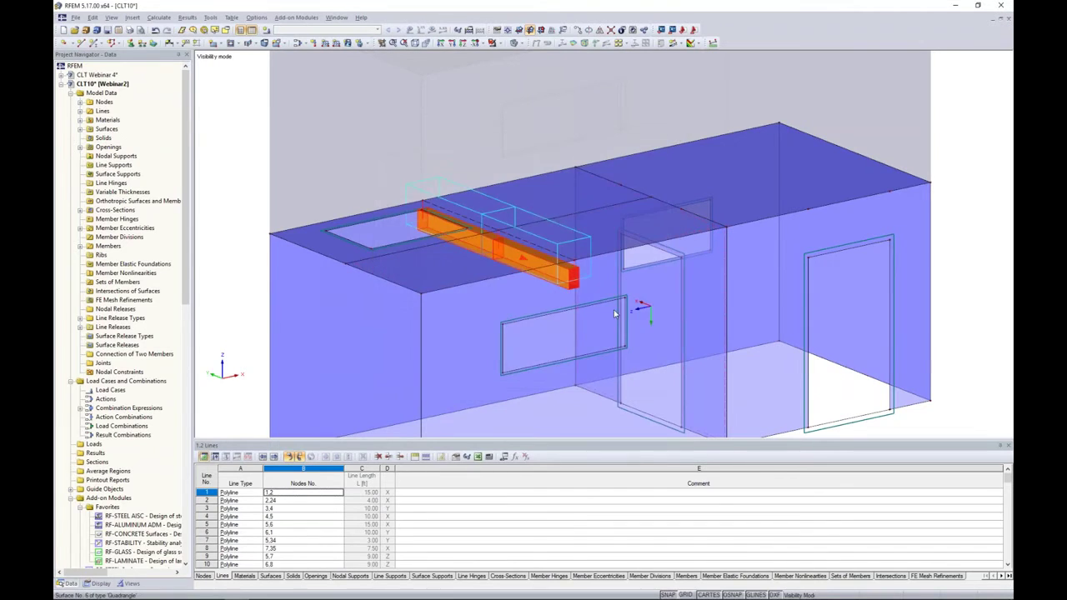
Cancel the visibility mode to show all objects of both storeys
{"action": "key", "text": "F5"}
{"action": "middle_click_drag", "start_coordinate": [473, 236], "coordinate": [605, 250], "text": "ctrl"}
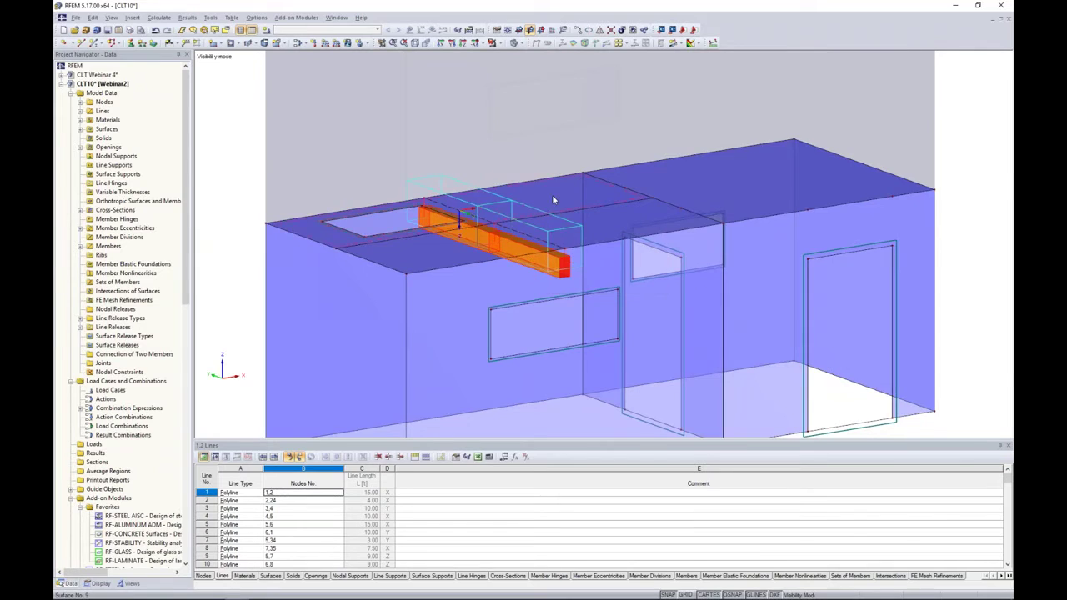
{"action": "scroll", "coordinate": [550, 213], "scroll_direction": "down", "scroll_amount": 5}
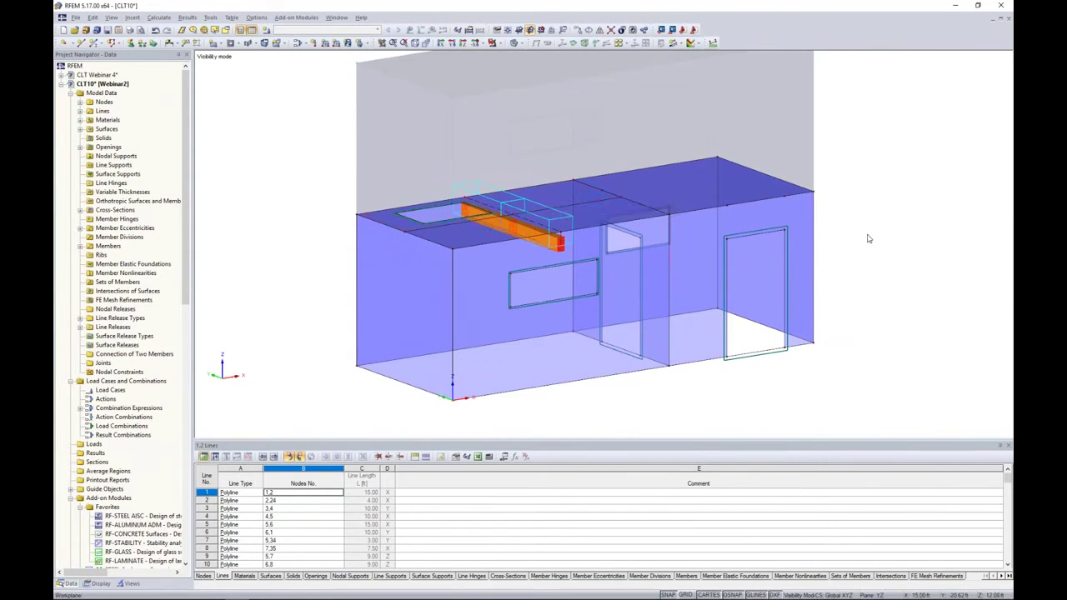
{"action": "scroll", "coordinate": [584, 251], "scroll_direction": "down", "scroll_amount": 2}
{"action": "left_click", "coordinate": [493, 42]}
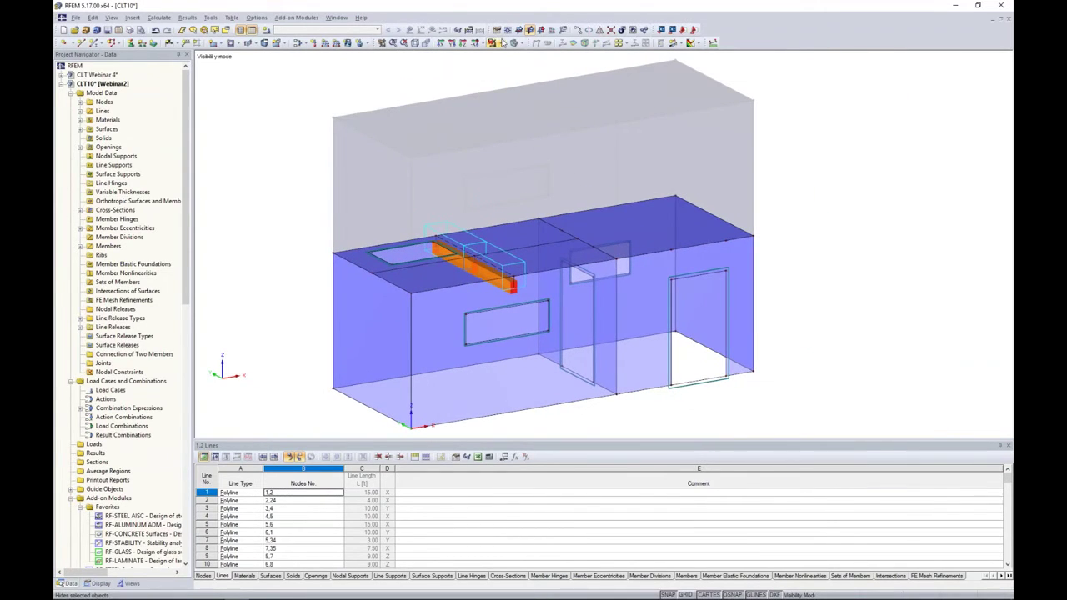
{"action": "left_click", "coordinate": [530, 129]}
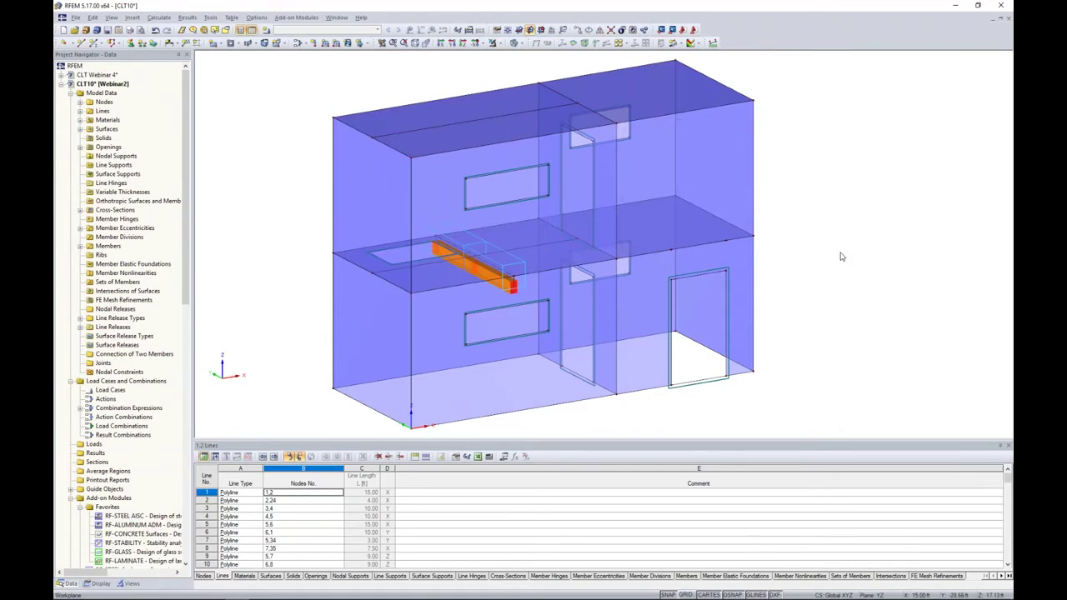
{"action": "scroll", "coordinate": [841, 257], "scroll_direction": "down", "scroll_amount": 2}
{"action": "middle_click_drag", "start_coordinate": [841, 257], "coordinate": [793, 249]}
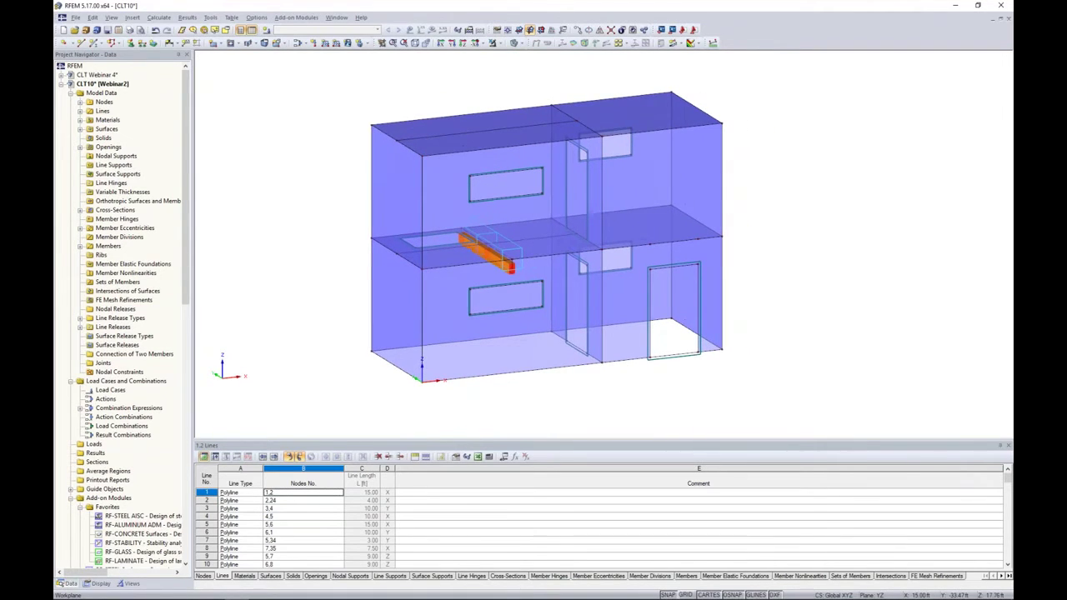
Examine the available line support types and the vertical support's nonlinearity options in a new support definition, then discard that definition
{"action": "middle_click_drag", "start_coordinate": [797, 299], "coordinate": [794, 268]}
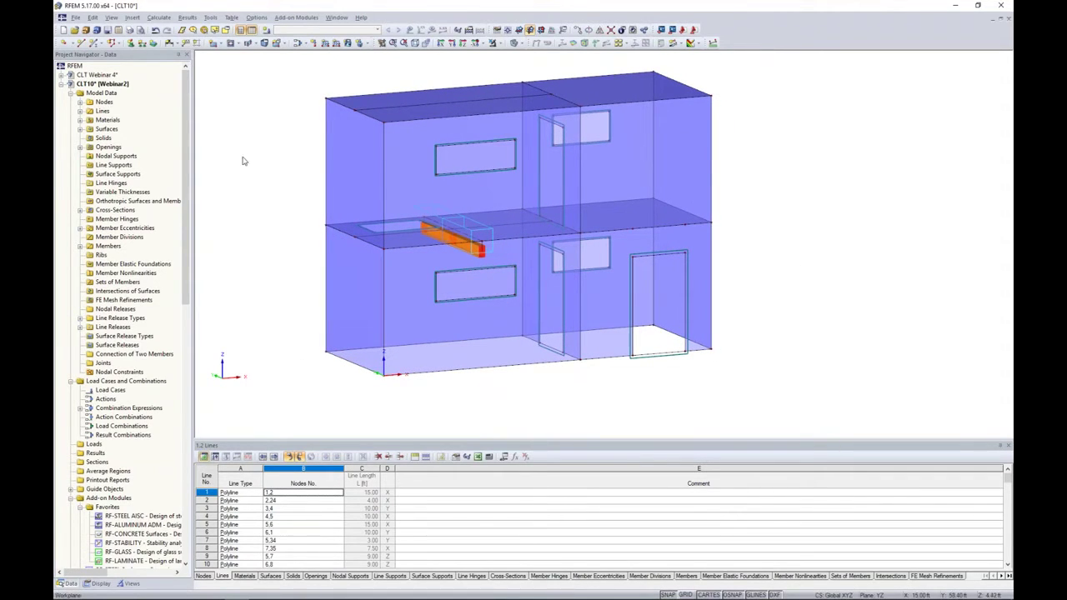
{"action": "left_click", "coordinate": [142, 44]}
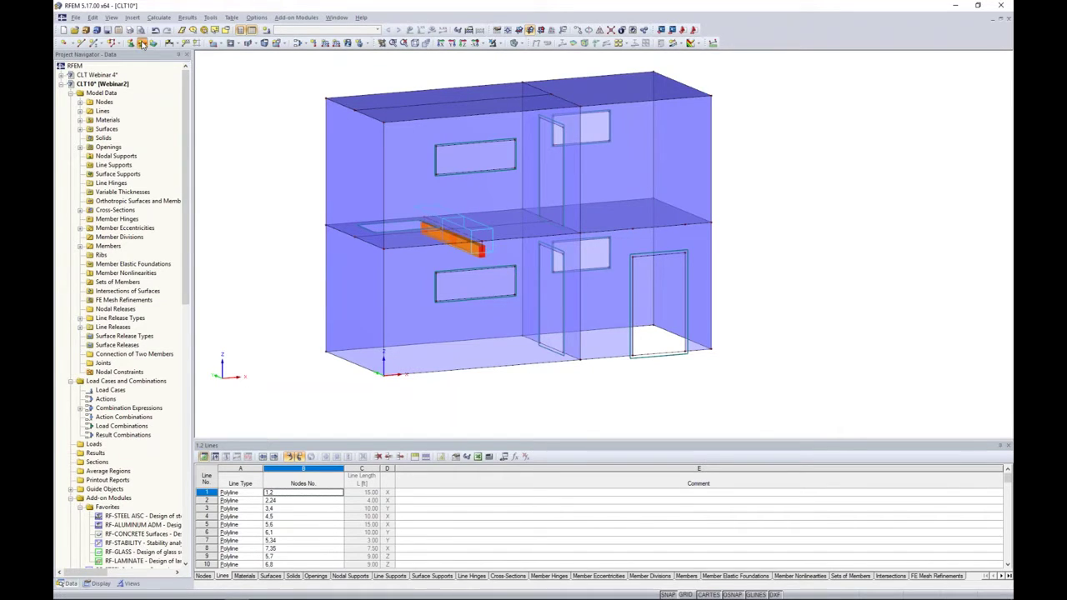
{"action": "left_click", "coordinate": [521, 229]}
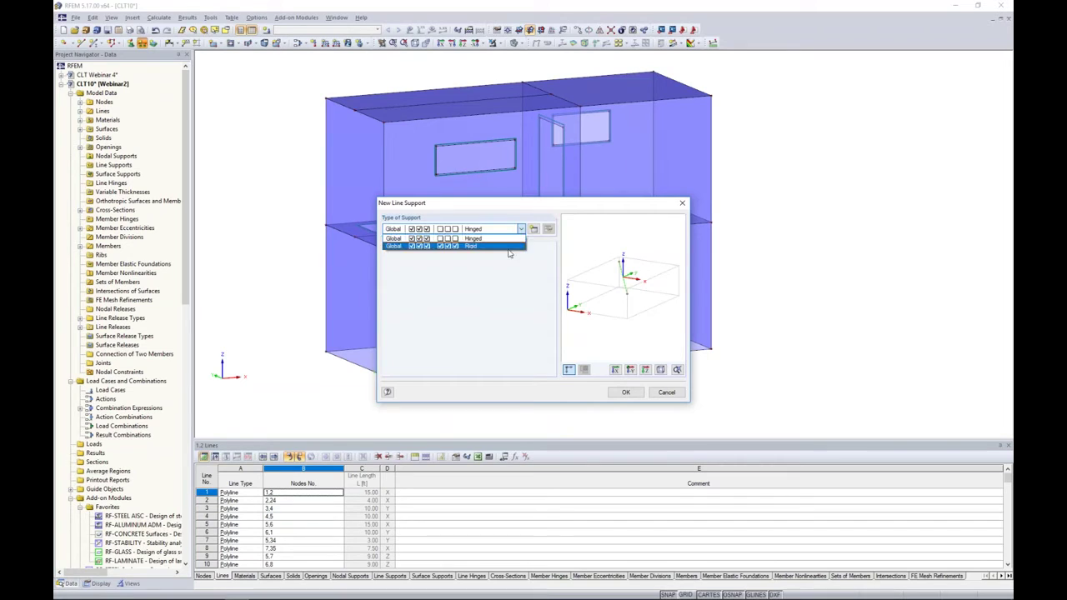
{"action": "left_click", "coordinate": [534, 231]}
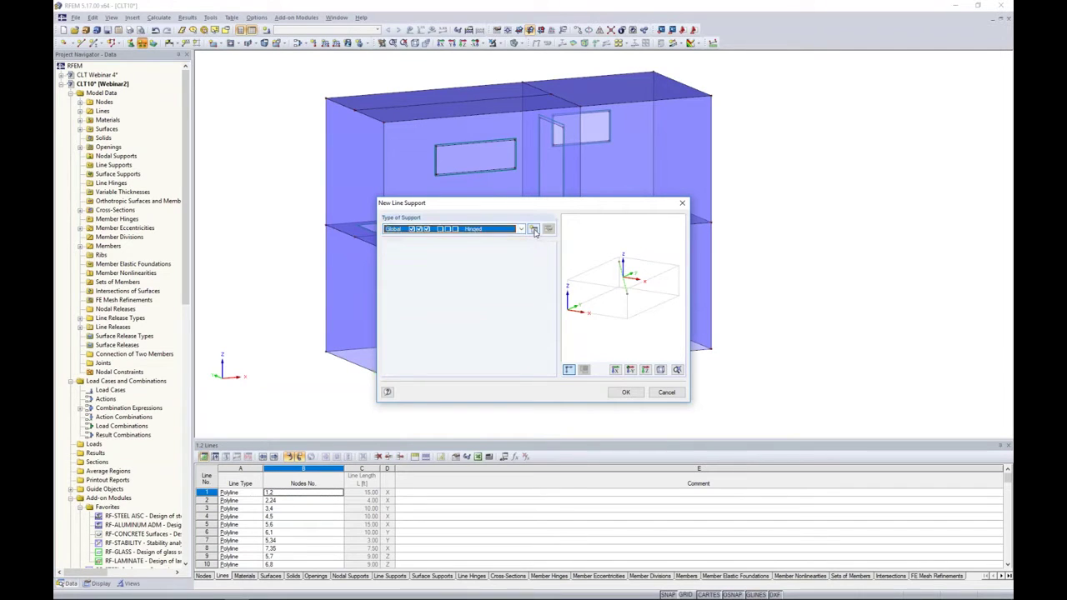
{"action": "left_click", "coordinate": [534, 230]}
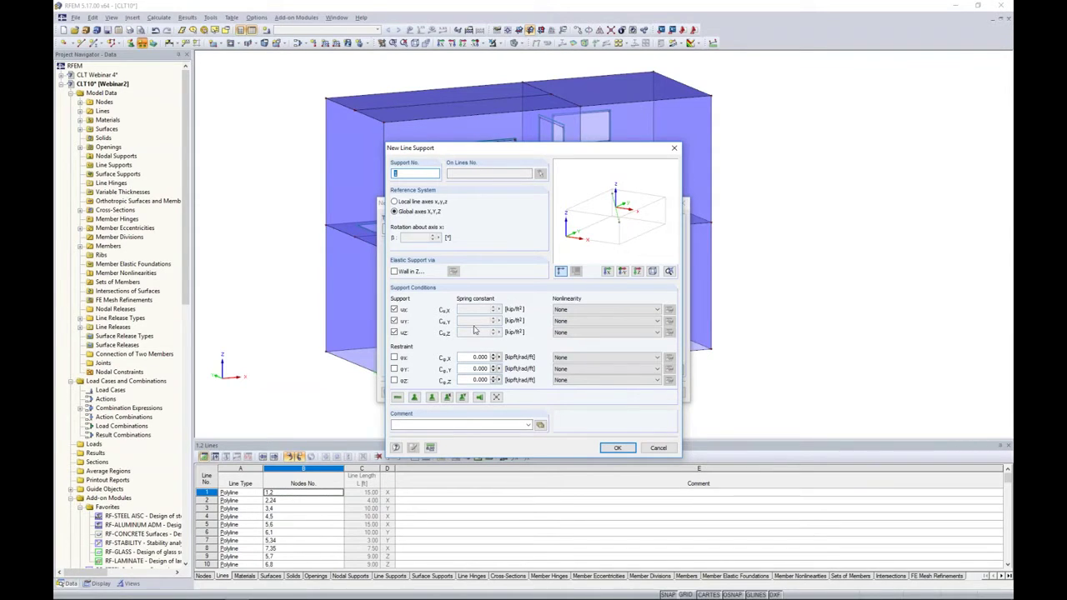
{"action": "left_click", "coordinate": [566, 334]}
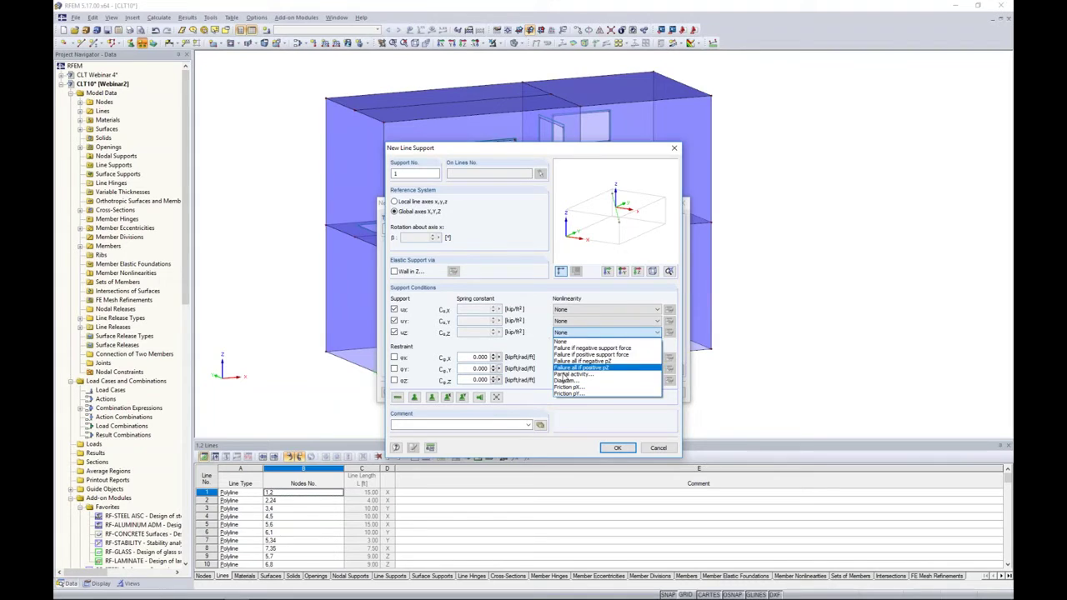
{"action": "left_click", "coordinate": [558, 339]}
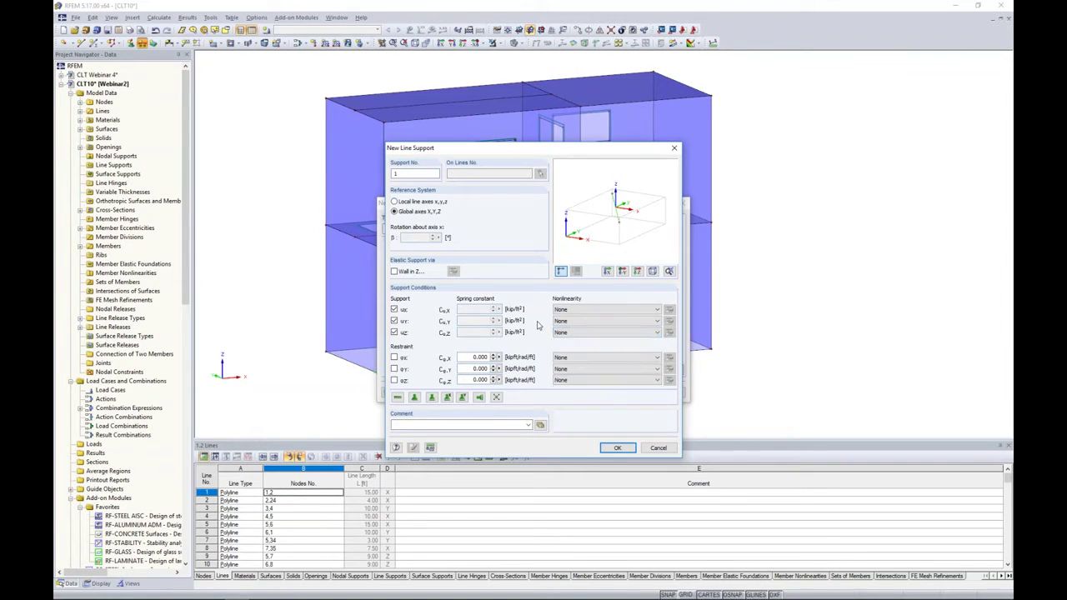
{"action": "left_click", "coordinate": [659, 447]}
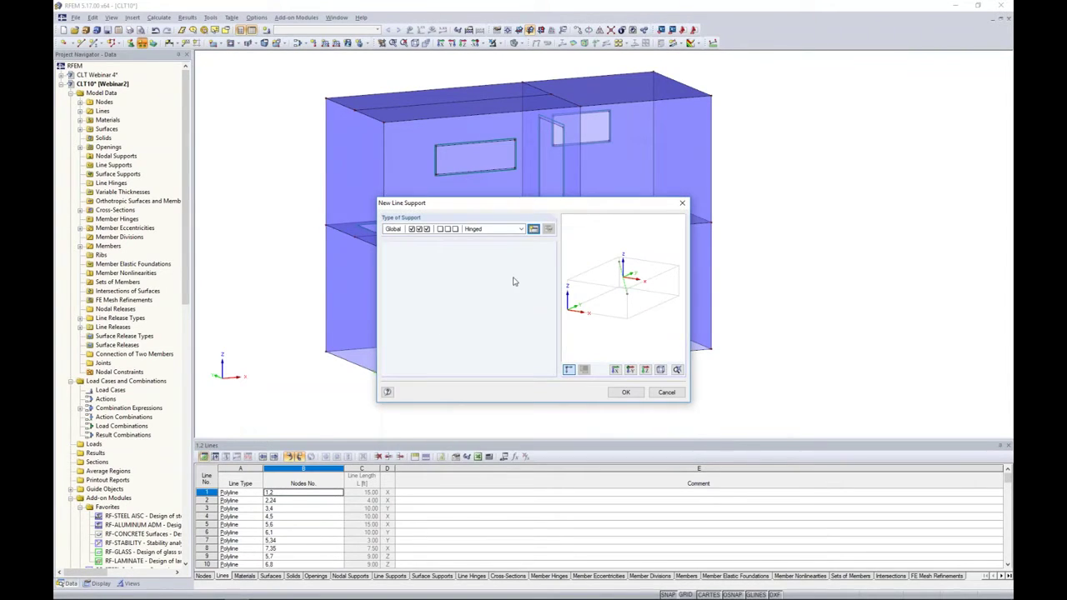
Assign the global Hinged line support to all base lines of the ground-floor walls
{"action": "left_click", "coordinate": [624, 393]}
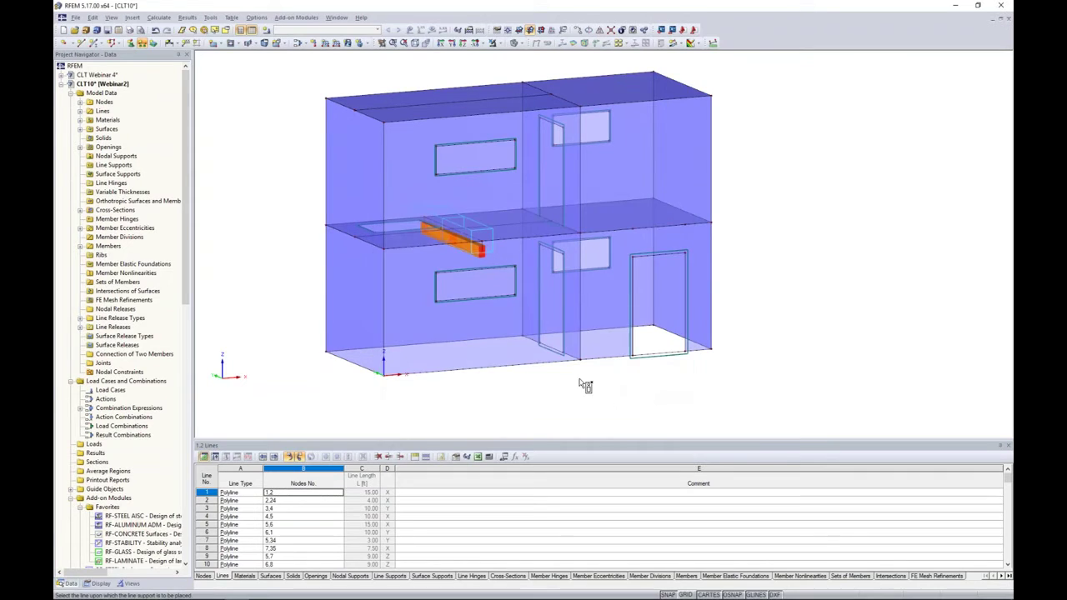
{"action": "left_click_drag", "start_coordinate": [327, 327], "coordinate": [752, 405]}
{"action": "key", "text": "Escape"}
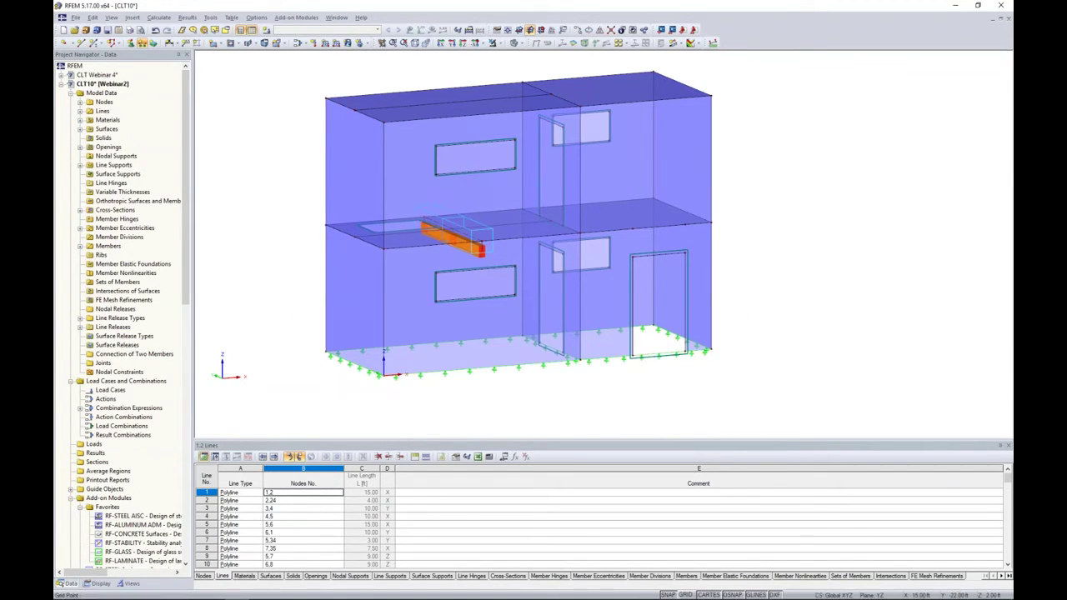
Delete the line supports beneath the interior and exterior door openings on the ground floor
{"action": "middle_click_drag", "start_coordinate": [658, 392], "coordinate": [712, 376], "text": "ctrl"}
{"action": "scroll", "coordinate": [679, 390], "scroll_direction": "up", "scroll_amount": 3}
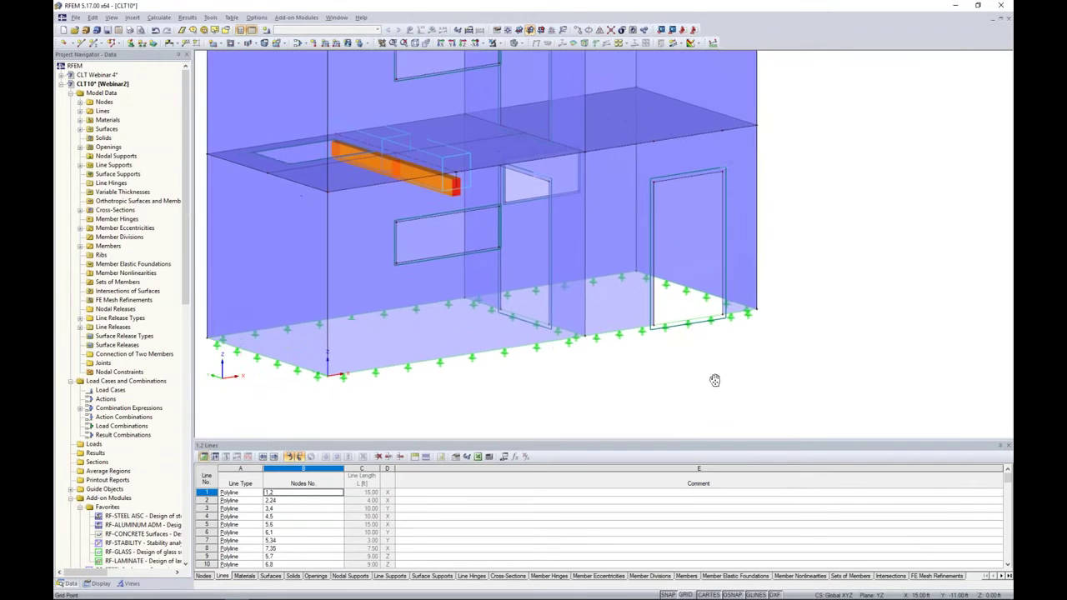
{"action": "left_click", "coordinate": [538, 330]}
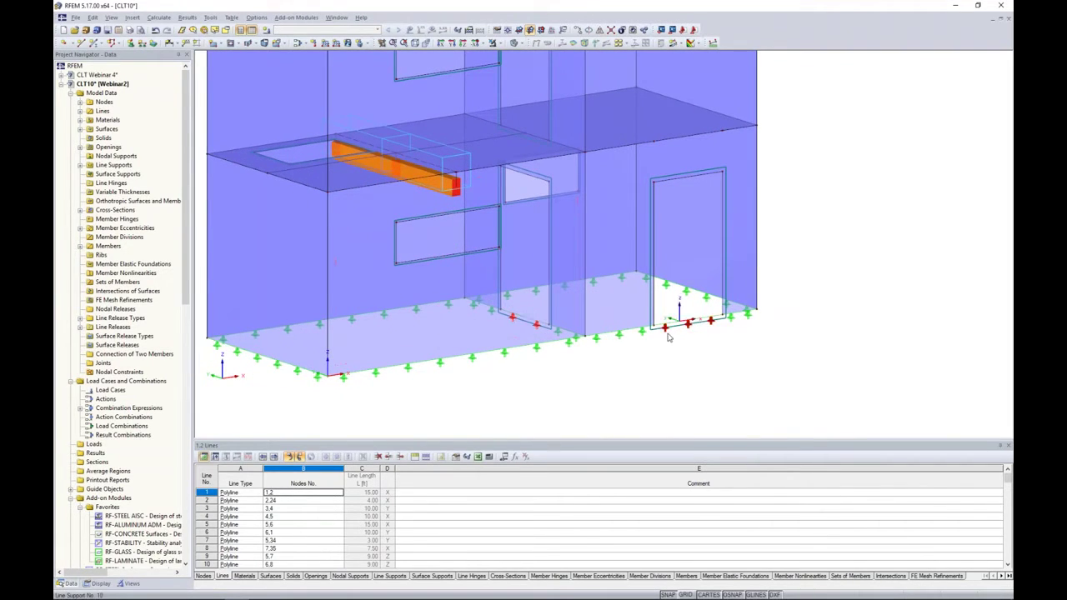
{"action": "left_click", "coordinate": [668, 335]}
{"action": "key", "text": "Escape"}
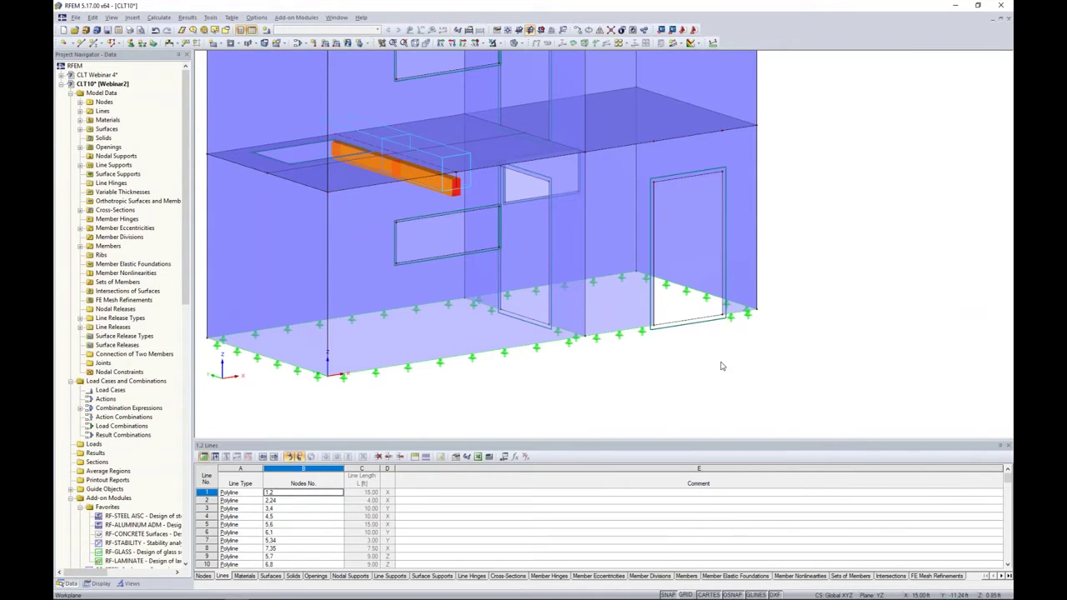
Describe load case LC1 as Dead with the Dead action category in the load cases and combinations
{"action": "scroll", "coordinate": [721, 366], "scroll_direction": "down", "scroll_amount": 5}
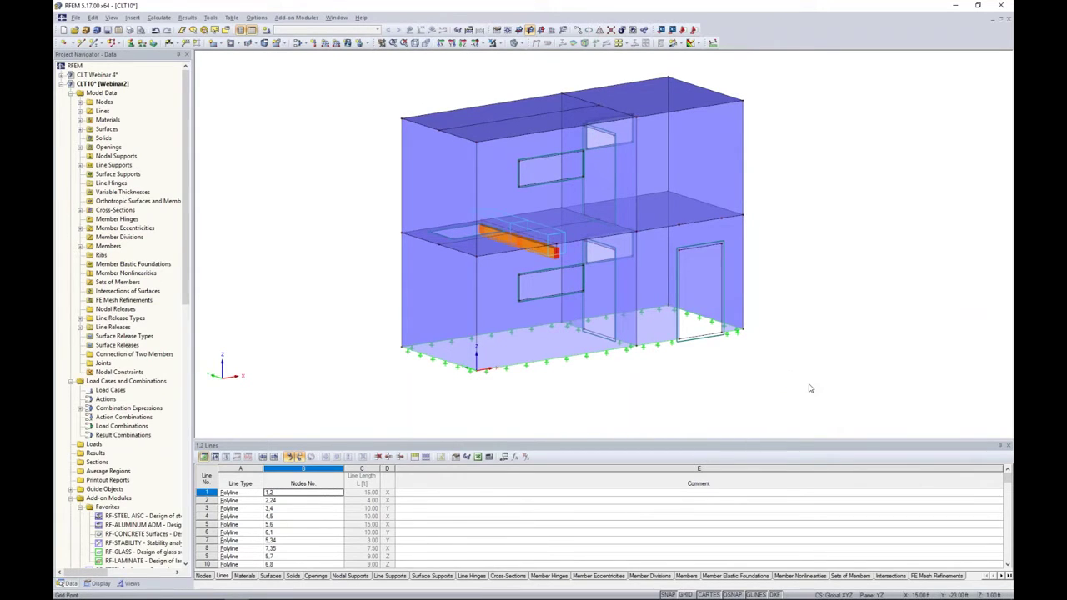
{"action": "middle_click_drag", "start_coordinate": [810, 387], "coordinate": [784, 388], "text": "ctrl"}
{"action": "middle_click_drag", "start_coordinate": [807, 333], "coordinate": [789, 346]}
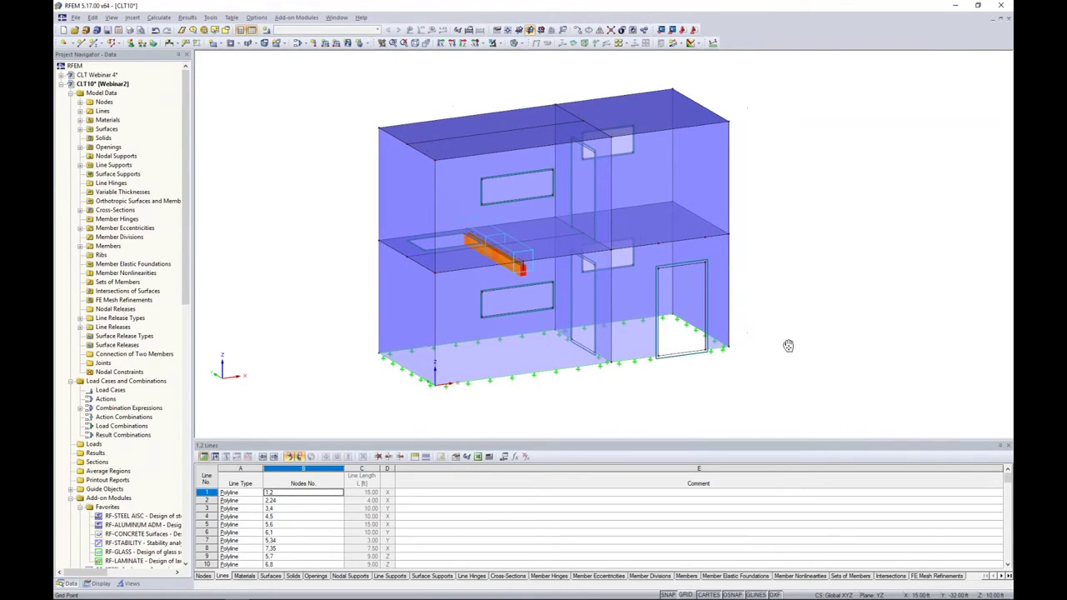
{"action": "left_click", "coordinate": [267, 31]}
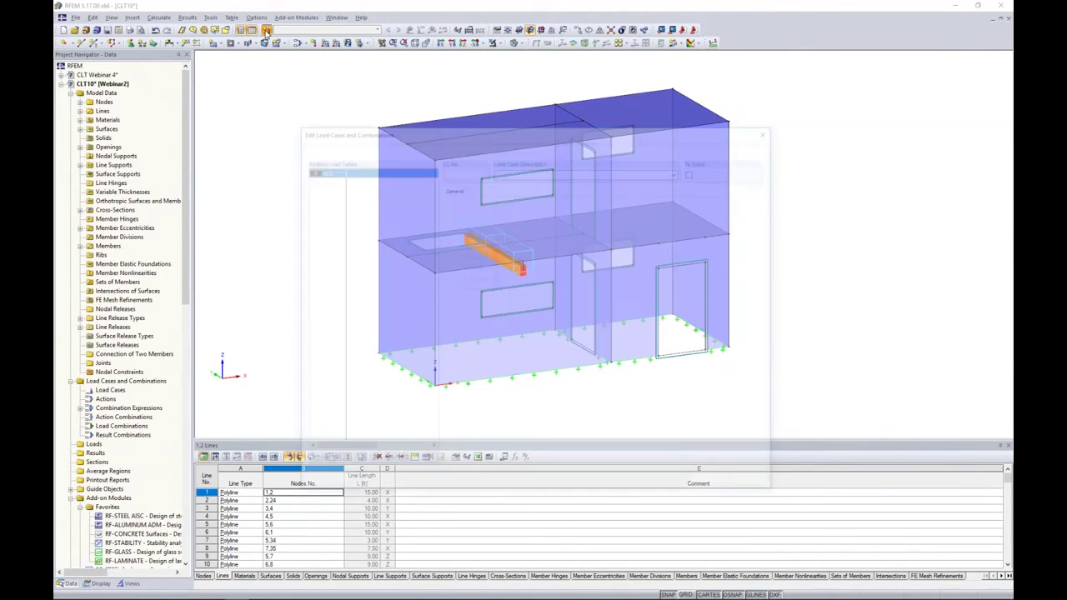
{"action": "left_click_drag", "start_coordinate": [411, 133], "coordinate": [412, 115]}
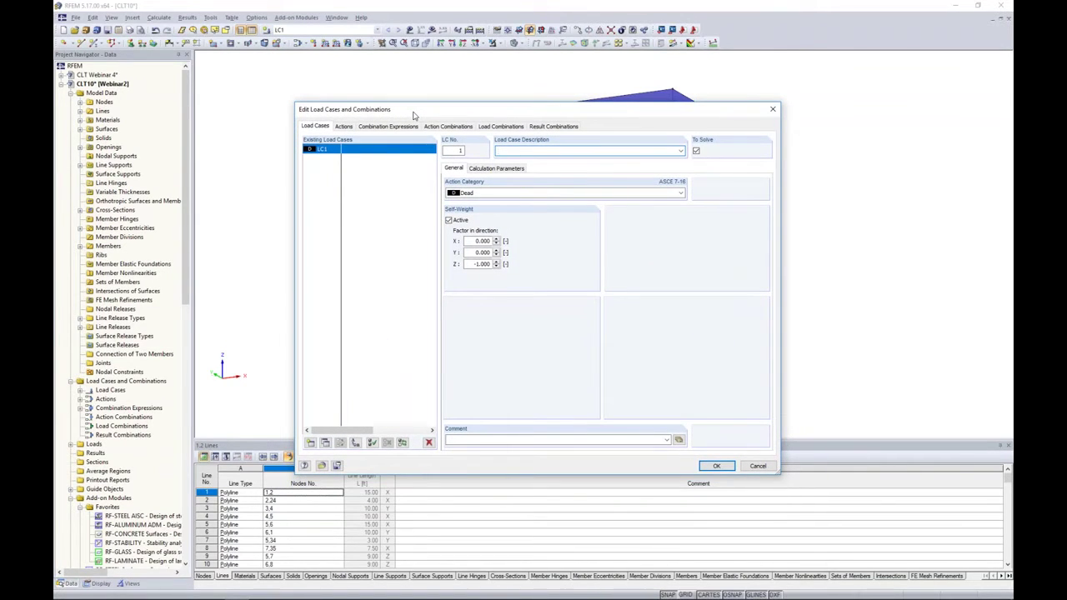
{"action": "left_click", "coordinate": [506, 151]}
{"action": "type", "text": "Dead"}
{"action": "left_click", "coordinate": [502, 193]}
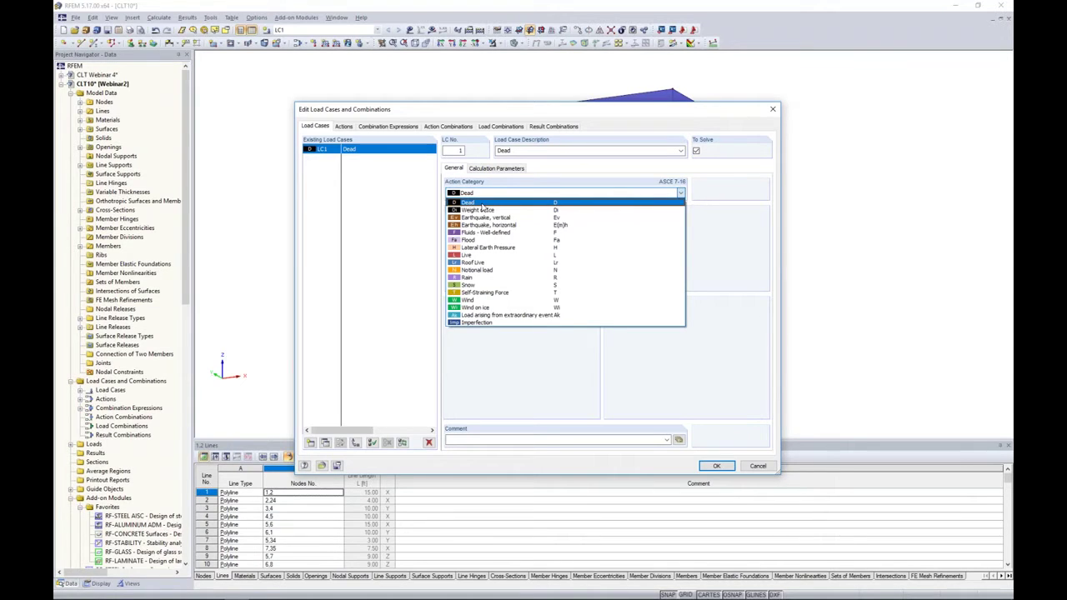
{"action": "left_click", "coordinate": [410, 208]}
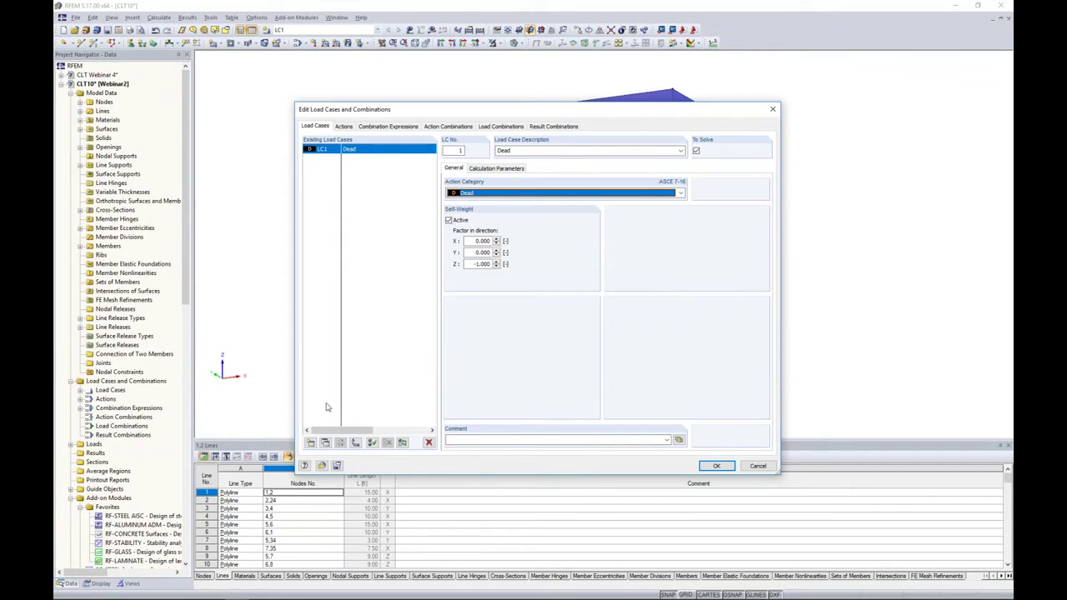
Add a second load case described as Live with the Live action category
{"action": "left_click", "coordinate": [310, 442]}
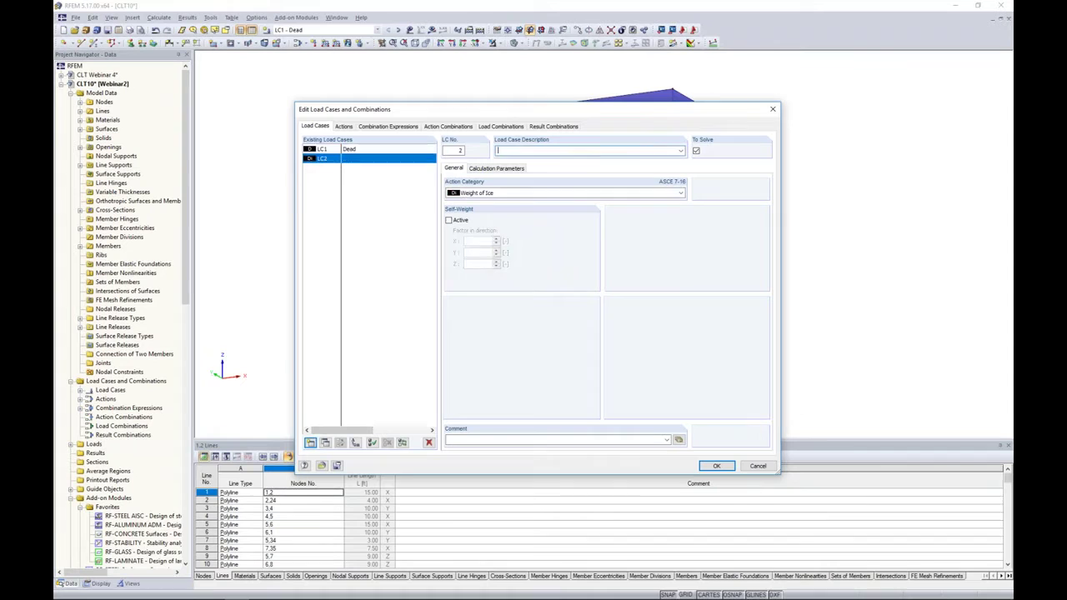
{"action": "type", "text": "Live"}
{"action": "left_click", "coordinate": [512, 193]}
{"action": "left_click", "coordinate": [471, 256]}
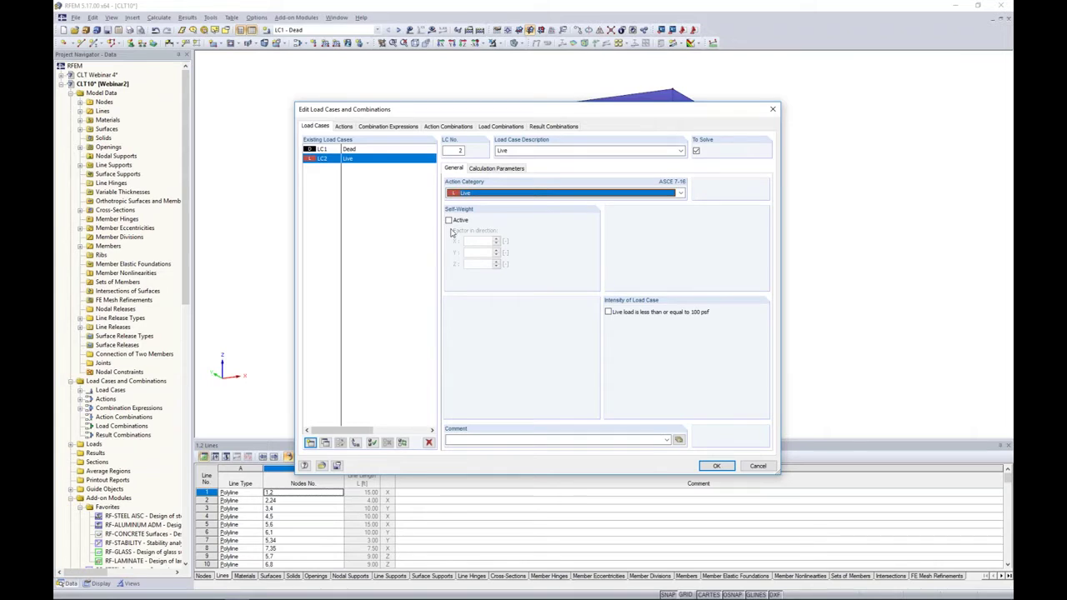
Add two more load cases described as Wind X and Wind Y, both with the Wind action category
{"action": "left_click", "coordinate": [311, 440]}
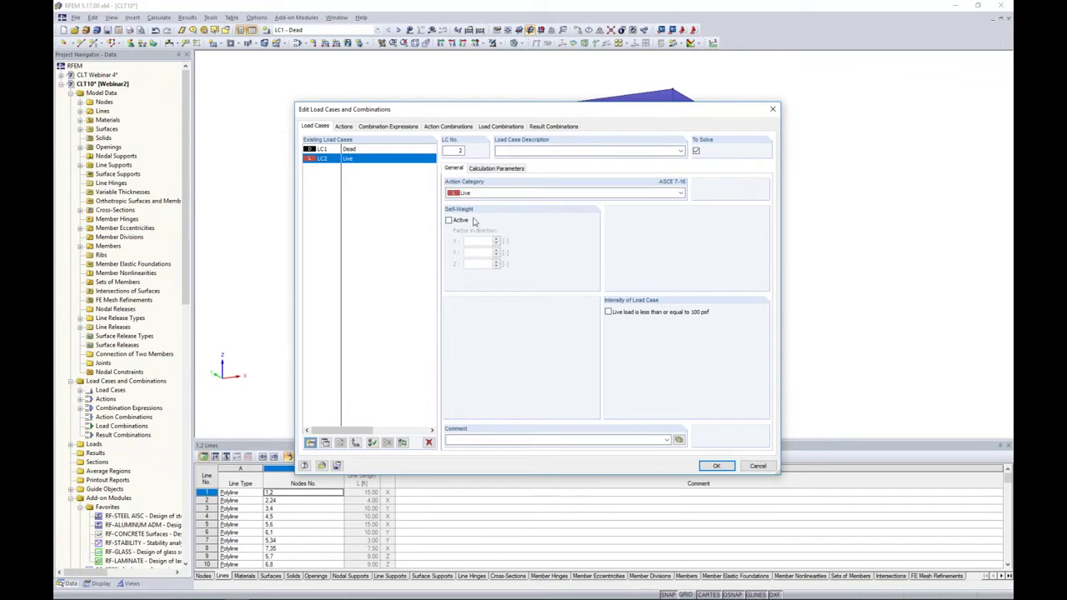
{"action": "type", "text": "Wind X"}
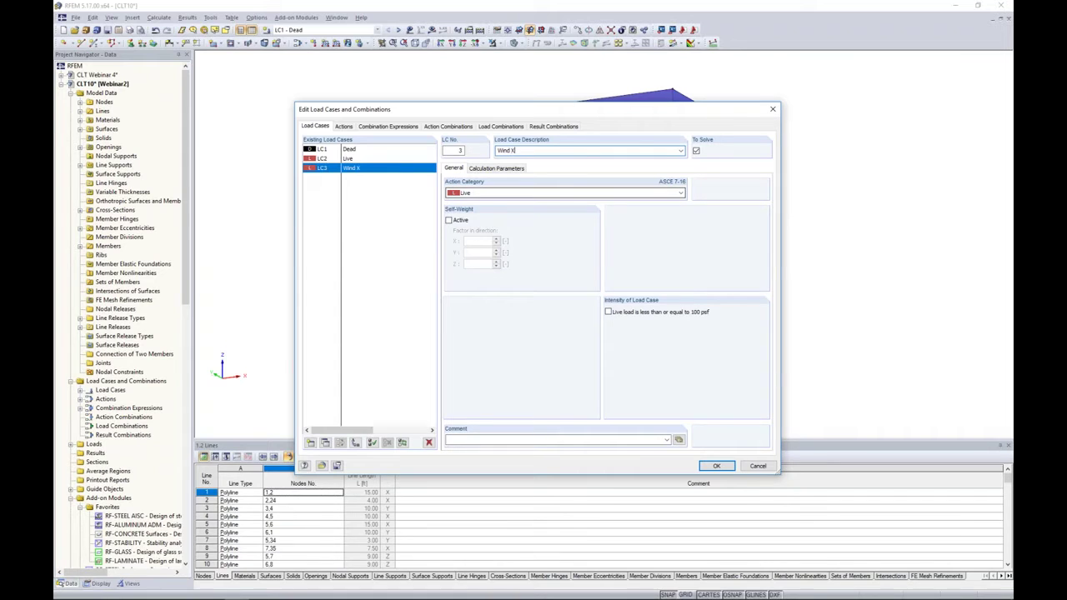
{"action": "left_click", "coordinate": [485, 193]}
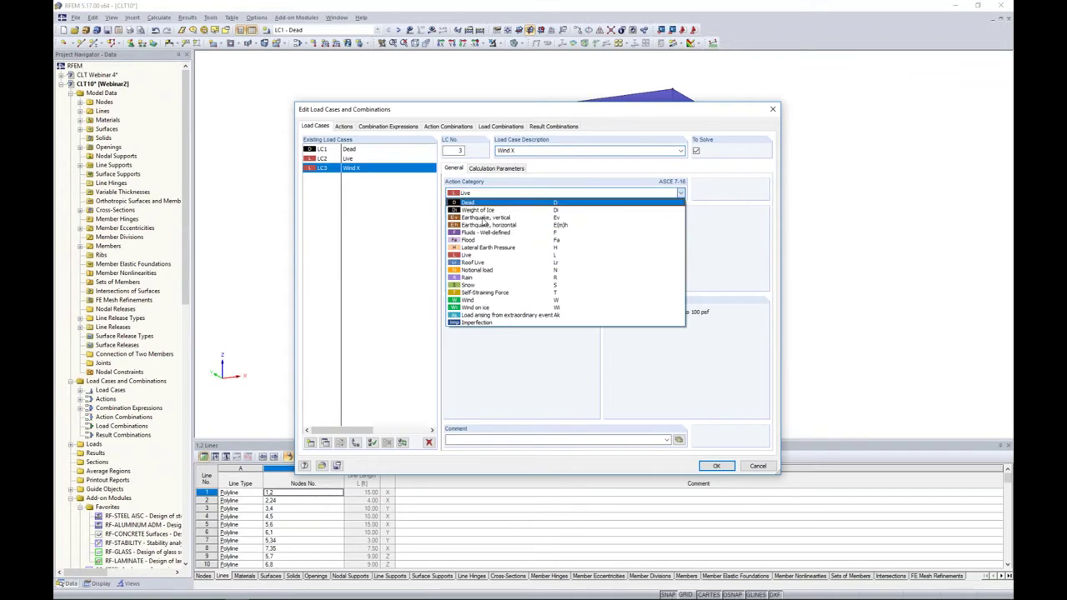
{"action": "left_click", "coordinate": [478, 302]}
{"action": "left_click", "coordinate": [310, 441]}
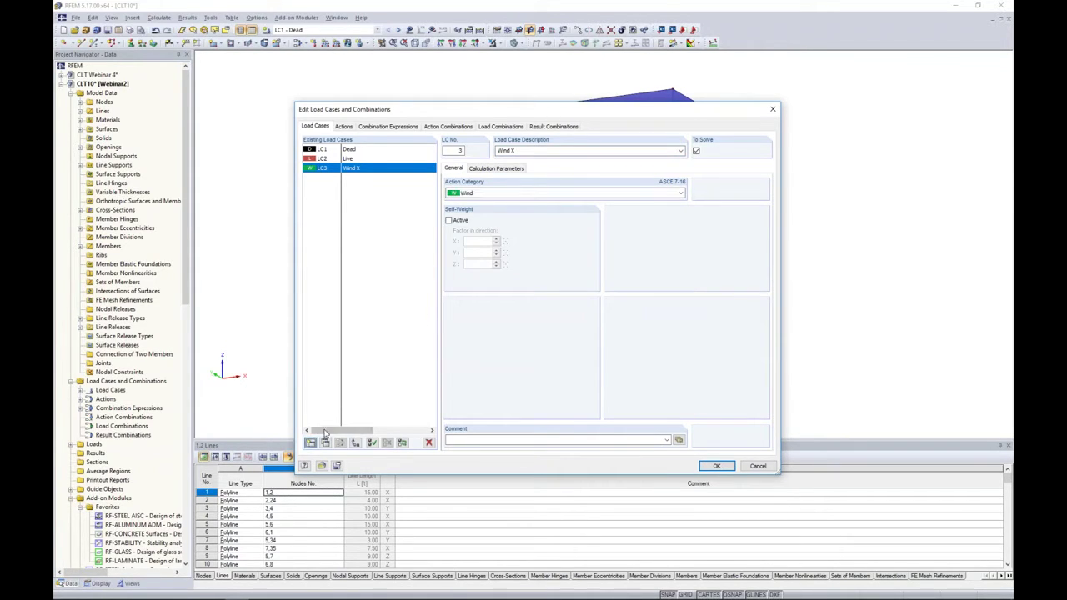
{"action": "type", "text": "Wi"}
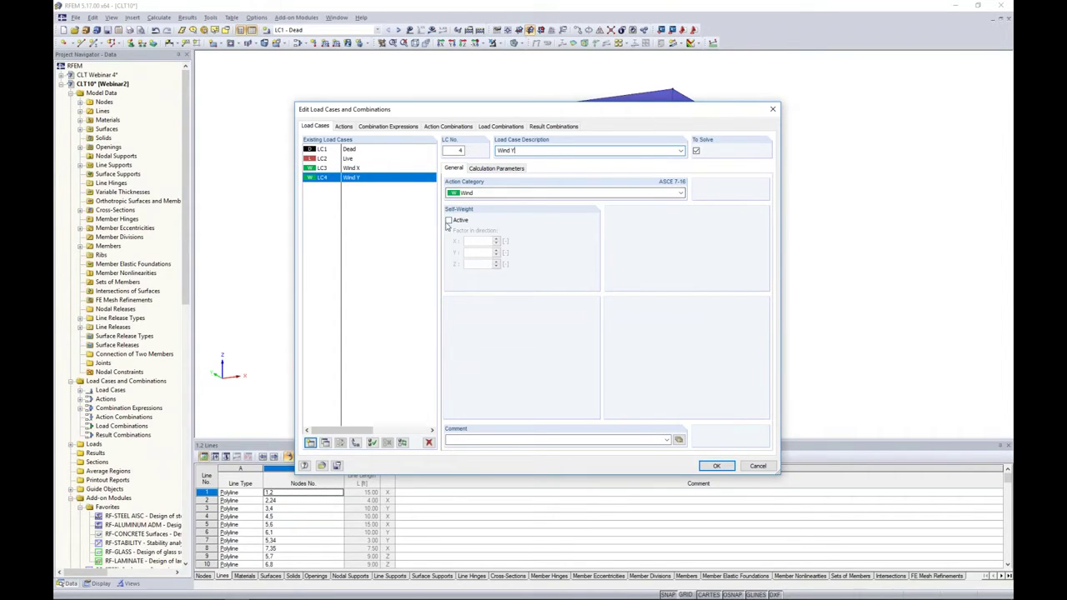
Review the LRFD and ASD combination expressions with their generated load and result combinations, and accept the load case definitions
{"action": "left_click", "coordinate": [401, 130]}
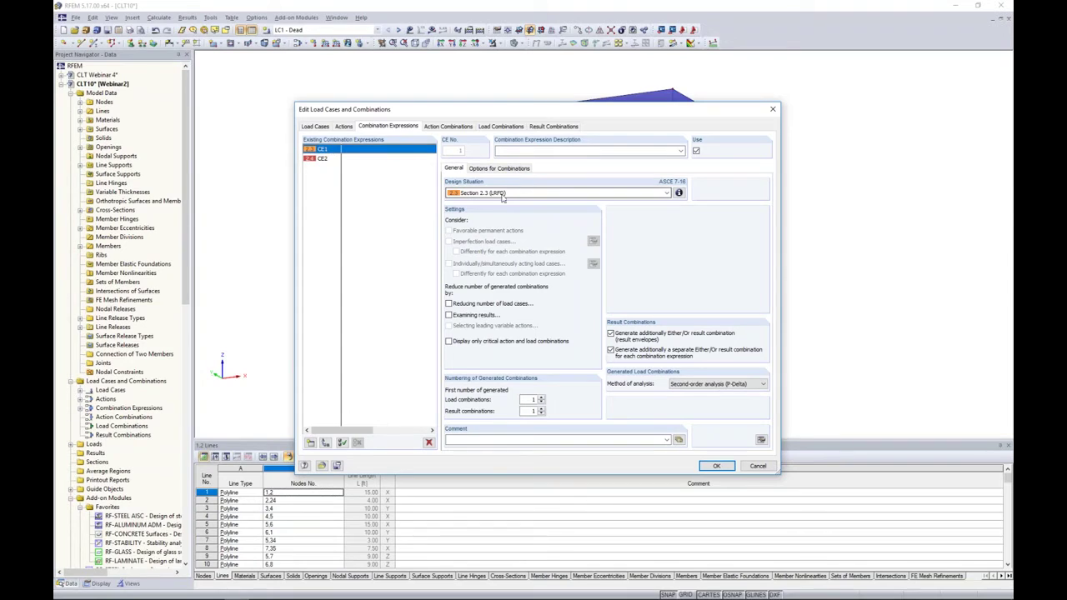
{"action": "left_click", "coordinate": [321, 158]}
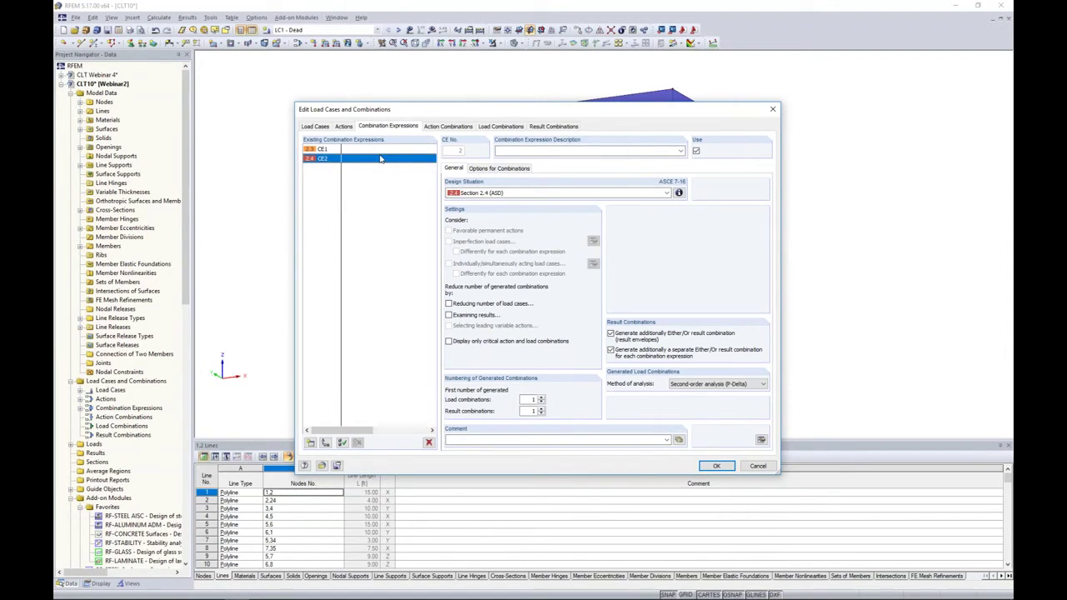
{"action": "left_click", "coordinate": [497, 127]}
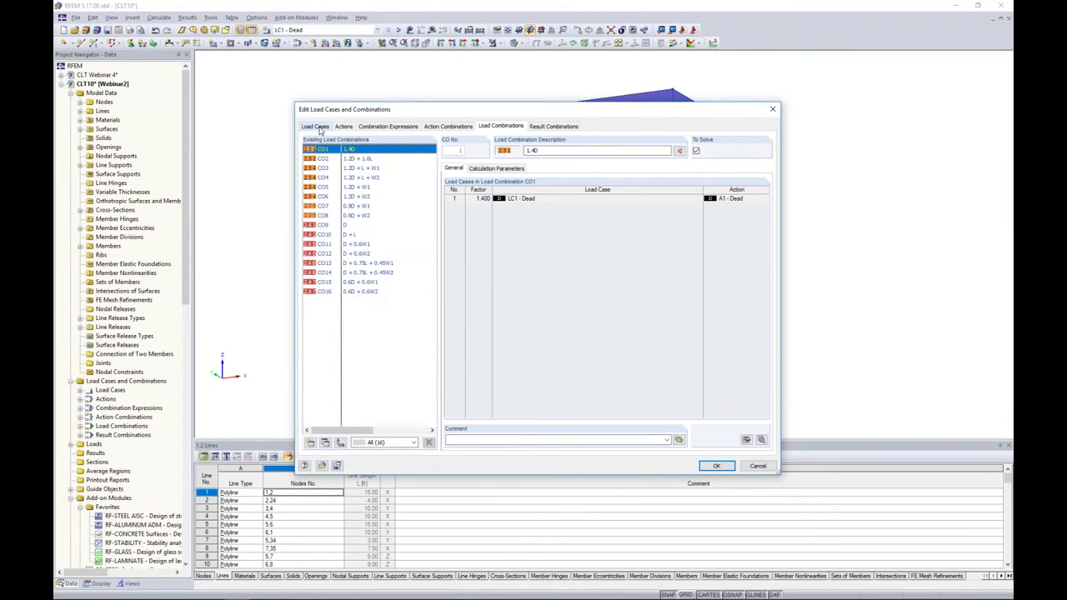
{"action": "left_click", "coordinate": [548, 126]}
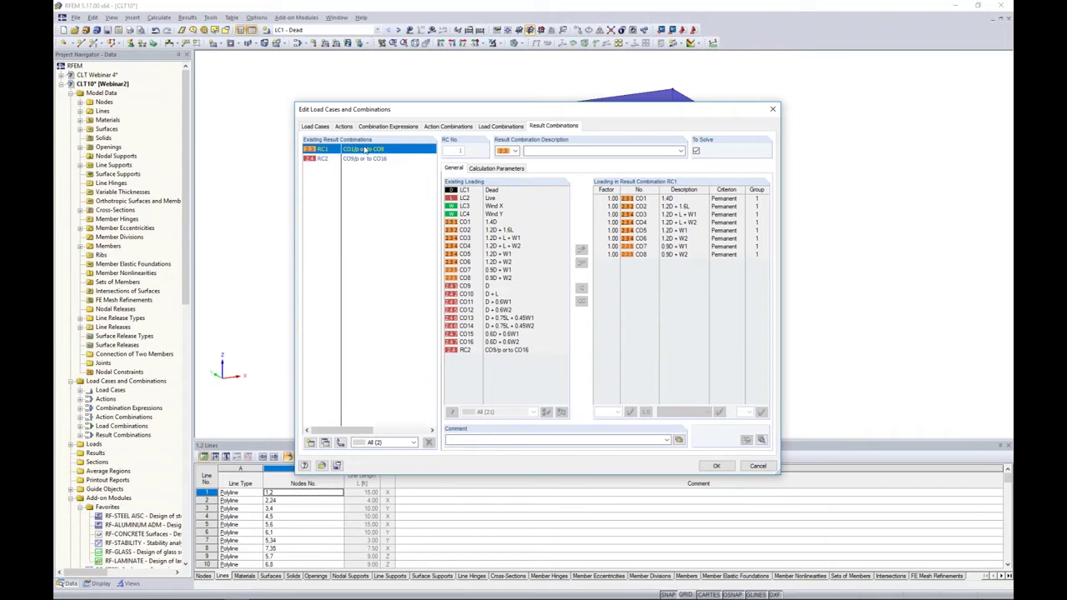
{"action": "left_click", "coordinate": [366, 159]}
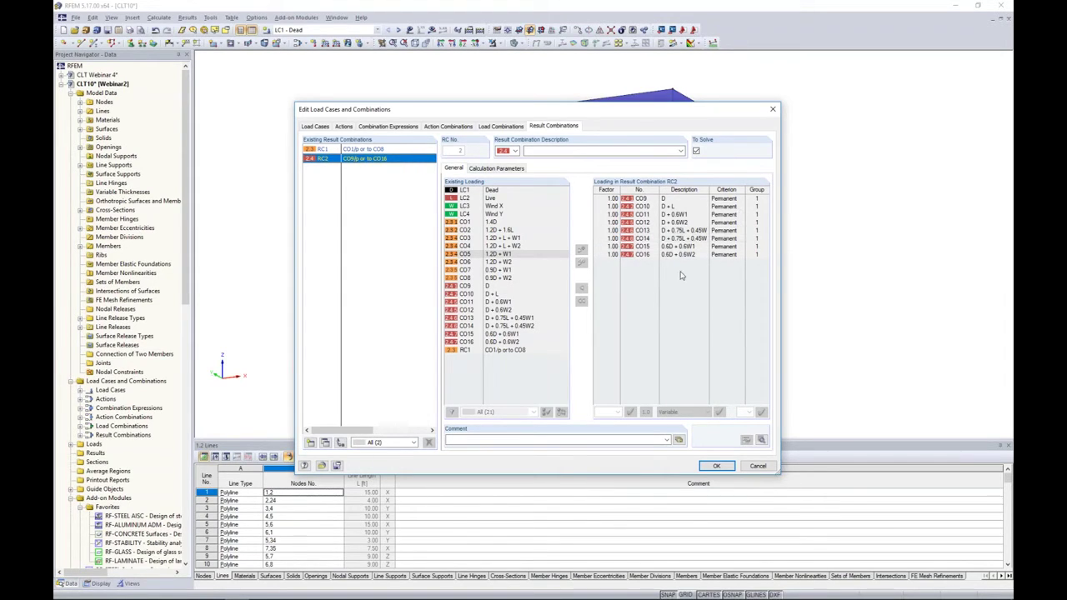
{"action": "left_click", "coordinate": [716, 466]}
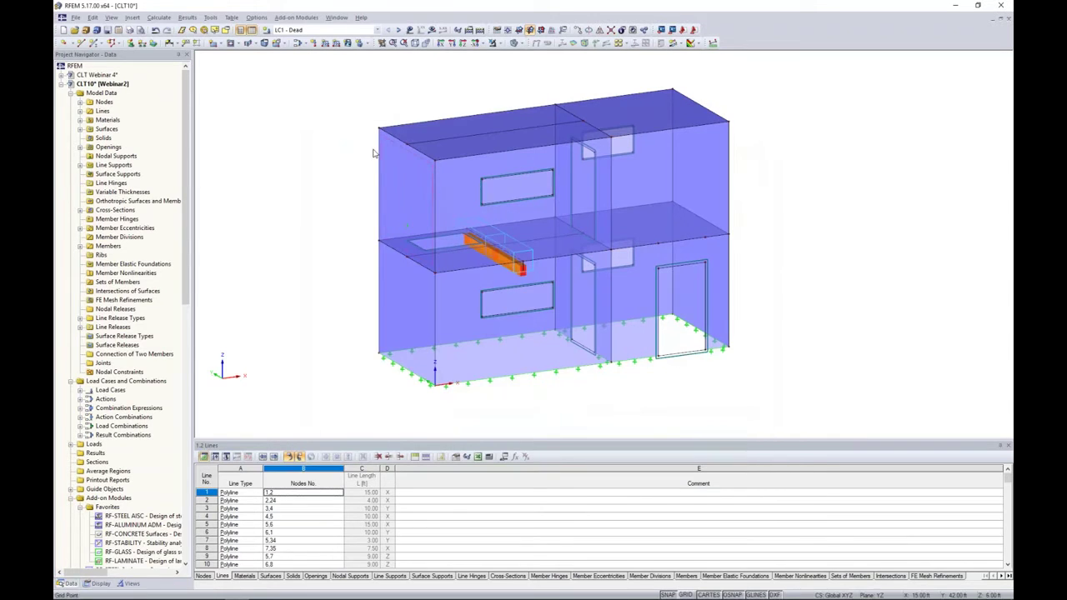
Set LC1 - Dead as the current load case for the model
{"action": "left_click", "coordinate": [378, 30]}
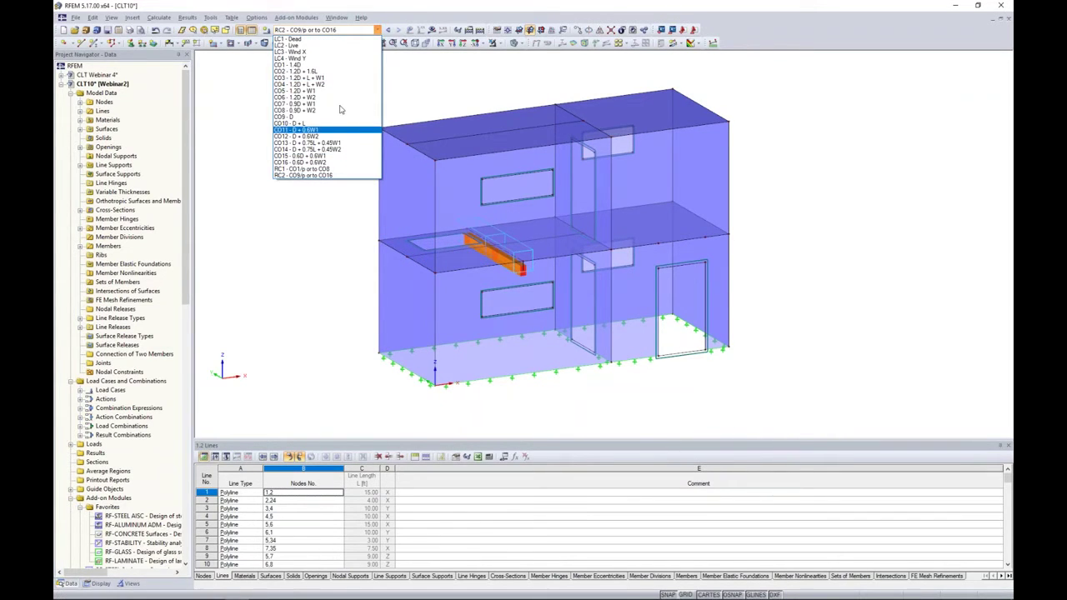
{"action": "left_click", "coordinate": [300, 38]}
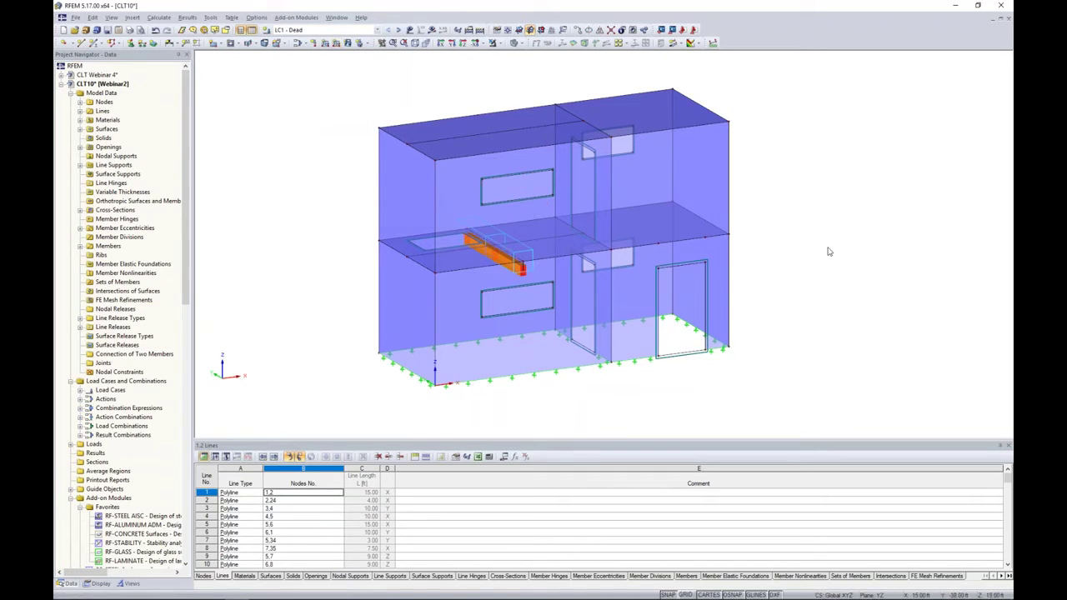
{"action": "middle_click_drag", "start_coordinate": [829, 252], "coordinate": [800, 238], "text": "ctrl"}
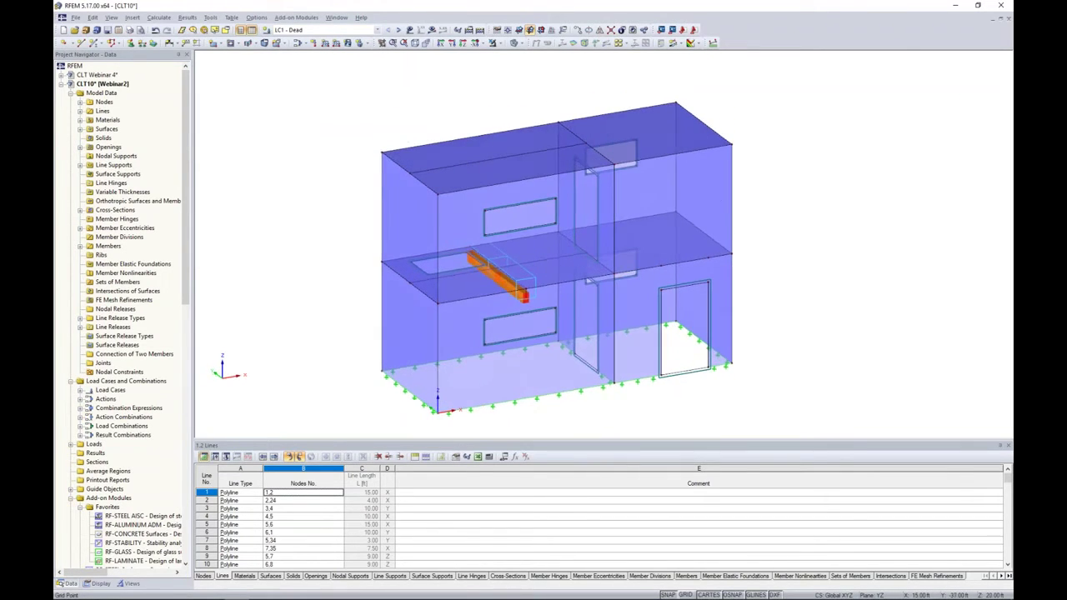
Apply a uniform surface force of -0.1 ksf in global direction ZL to both roof surfaces in the Dead load case
{"action": "left_click", "coordinate": [348, 43]}
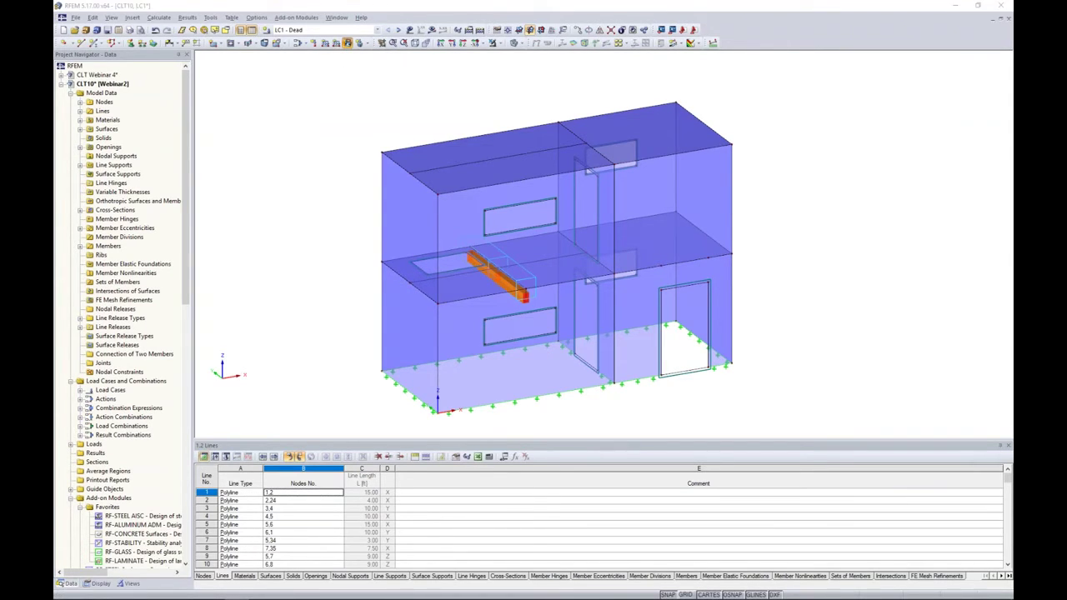
{"action": "left_click_drag", "start_coordinate": [442, 148], "coordinate": [431, 123]}
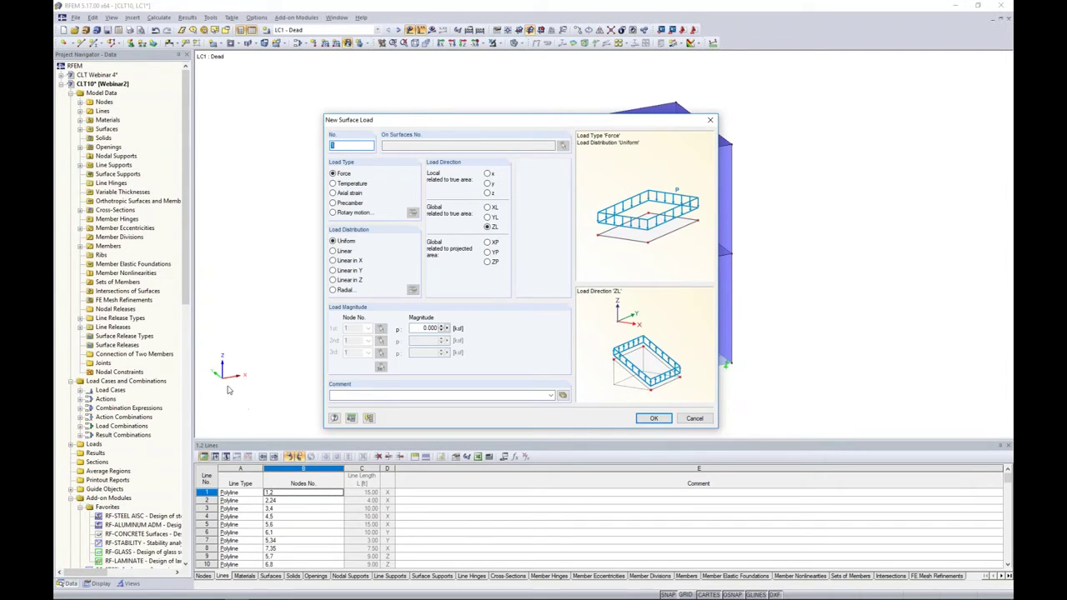
{"action": "double_click", "coordinate": [429, 328]}
{"action": "key", "text": "BackSpace"}
{"action": "type", "text": "-0.1"}
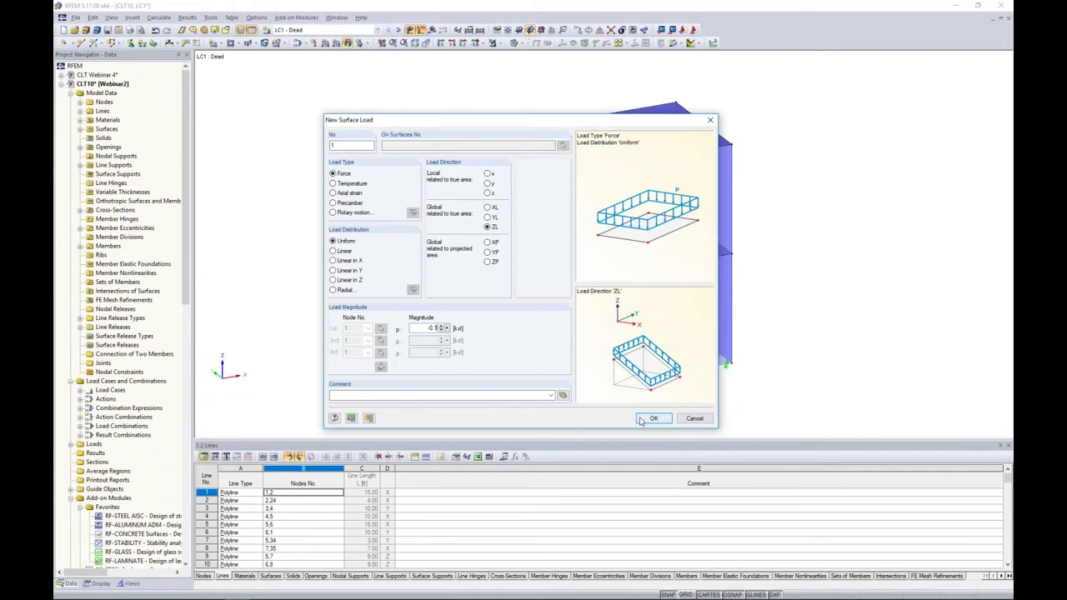
{"action": "left_click", "coordinate": [653, 418]}
{"action": "left_click", "coordinate": [555, 135]}
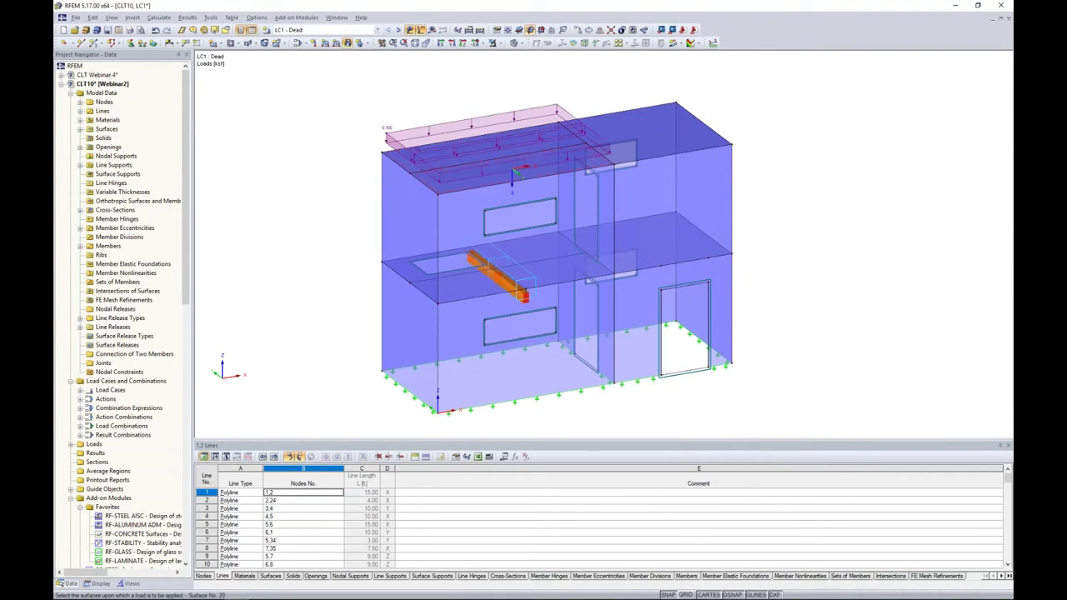
{"action": "left_click", "coordinate": [646, 138]}
Apply the same dead surface load to the intermediate floor surfaces and finish placing loads
{"action": "key", "text": "F7"}
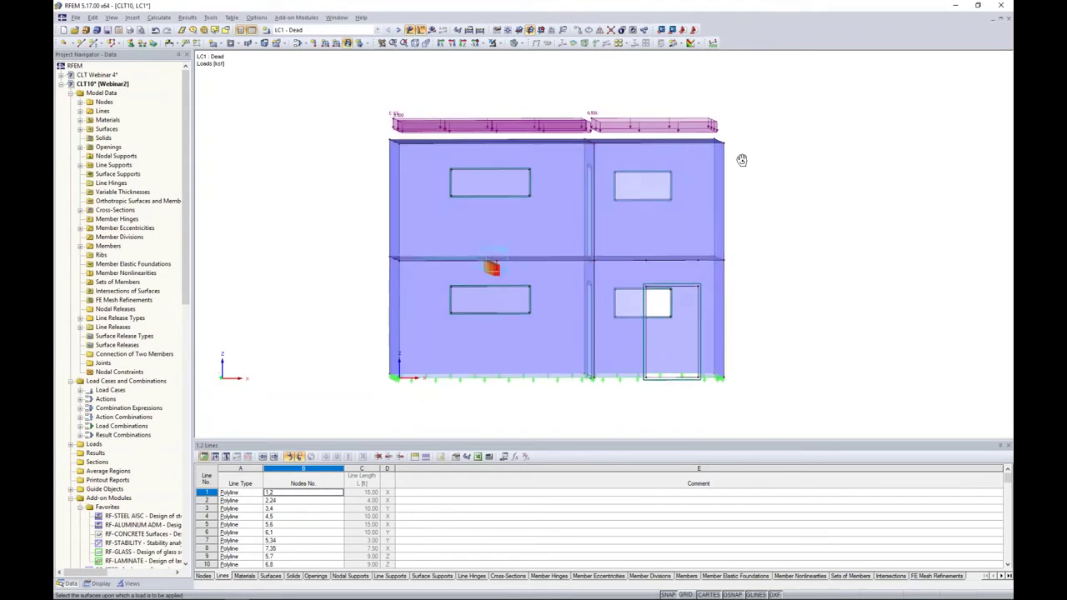
{"action": "left_click", "coordinate": [701, 265]}
{"action": "key", "text": "F7"}
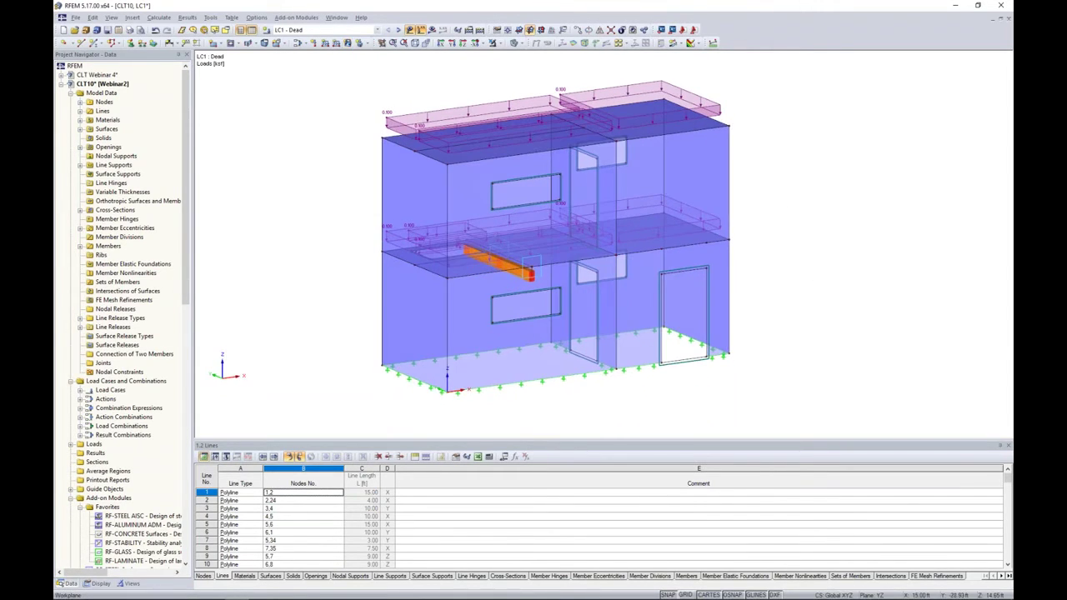
{"action": "middle_click_drag", "start_coordinate": [815, 276], "coordinate": [807, 288], "text": "ctrl"}
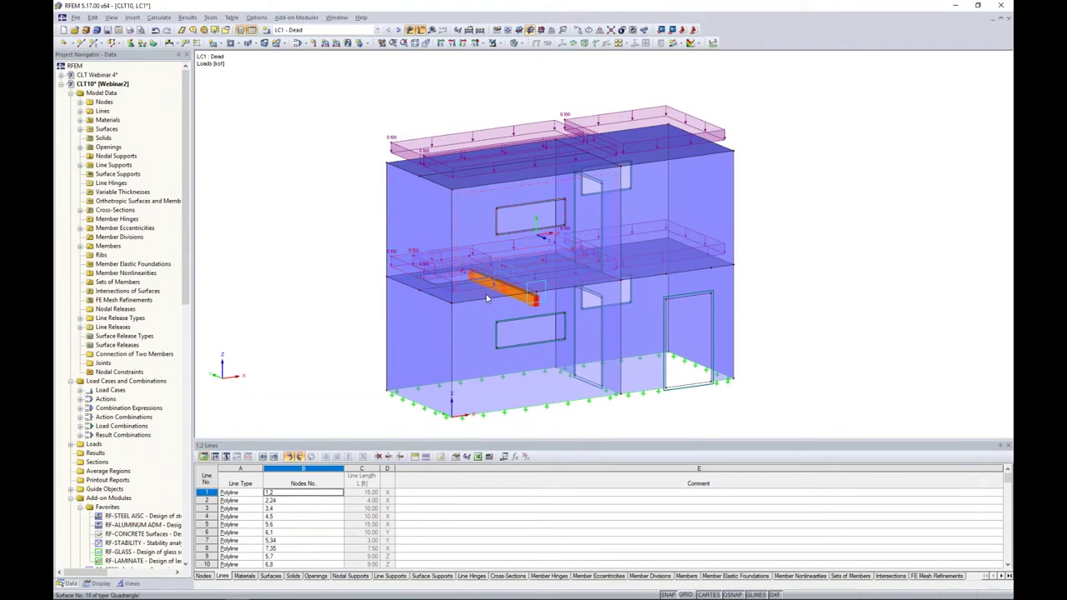
{"action": "middle_click_drag", "start_coordinate": [709, 325], "coordinate": [725, 333], "text": "ctrl"}
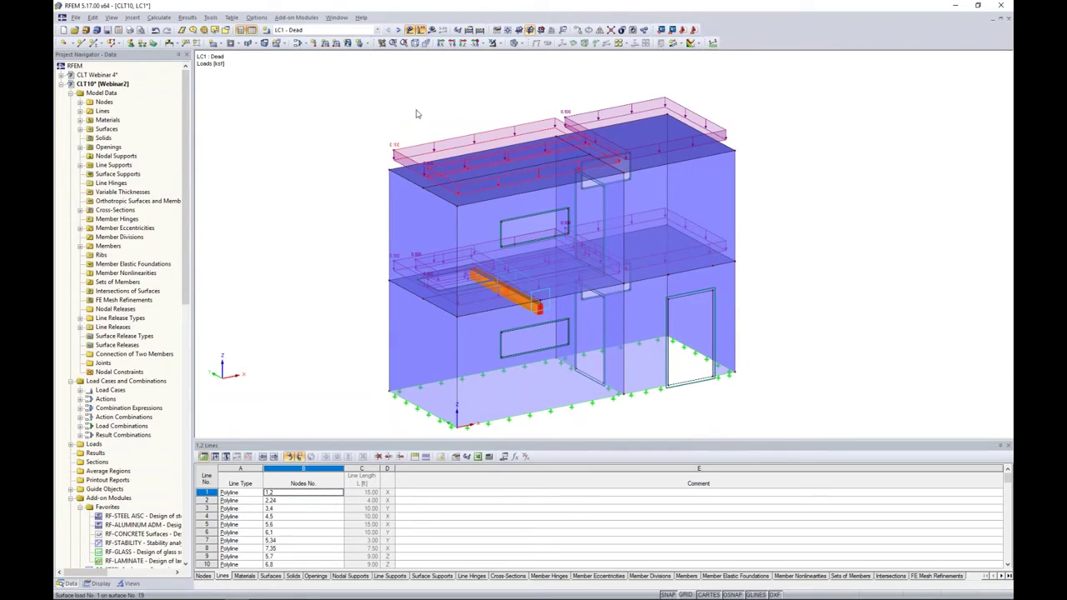
In LC2 - Live, apply a uniform surface load of -0.05 ksf in global ZL to the intermediate floor surfaces
{"action": "left_click", "coordinate": [398, 29]}
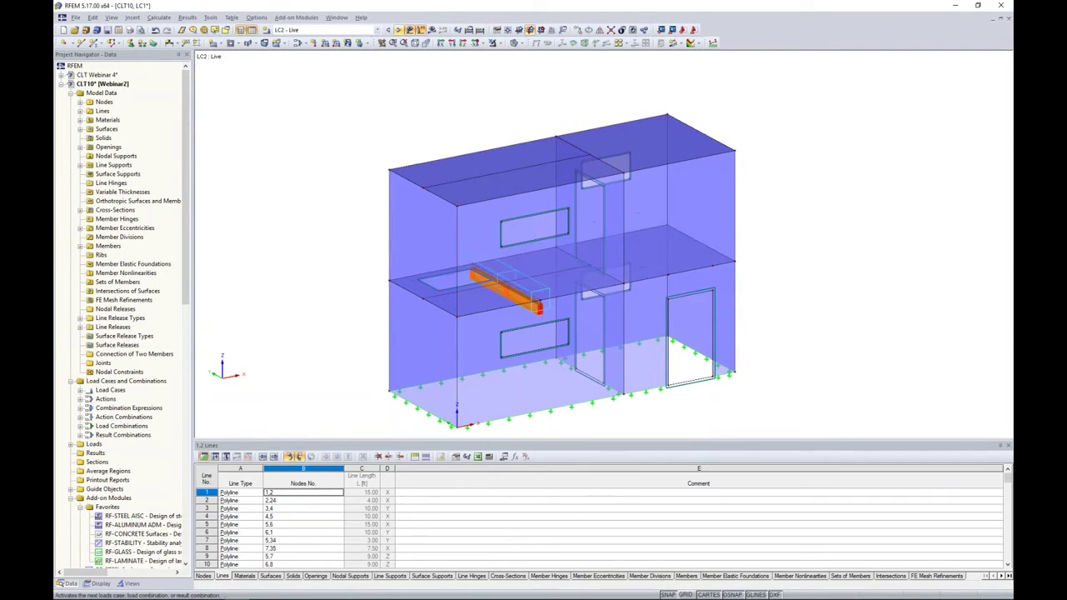
{"action": "left_click", "coordinate": [347, 42]}
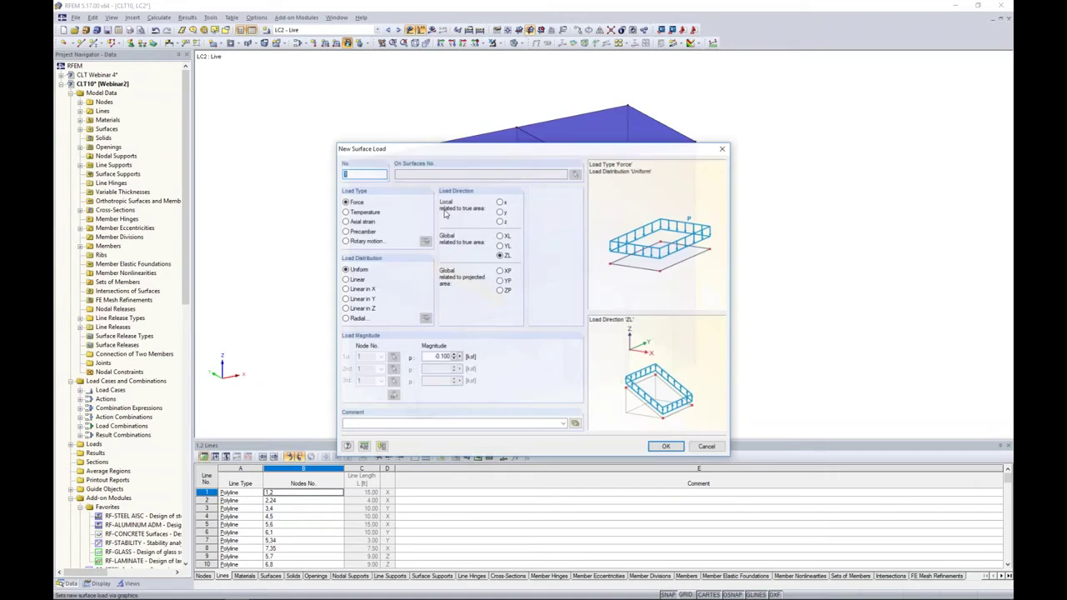
{"action": "double_click", "coordinate": [442, 356]}
{"action": "type", "text": "-0"}
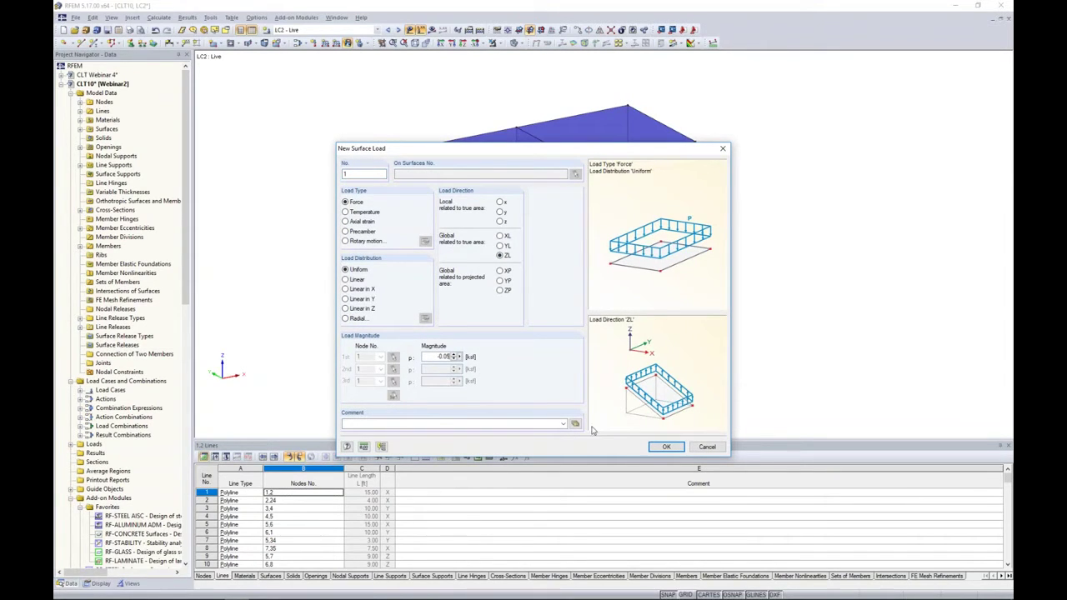
{"action": "left_click", "coordinate": [666, 446]}
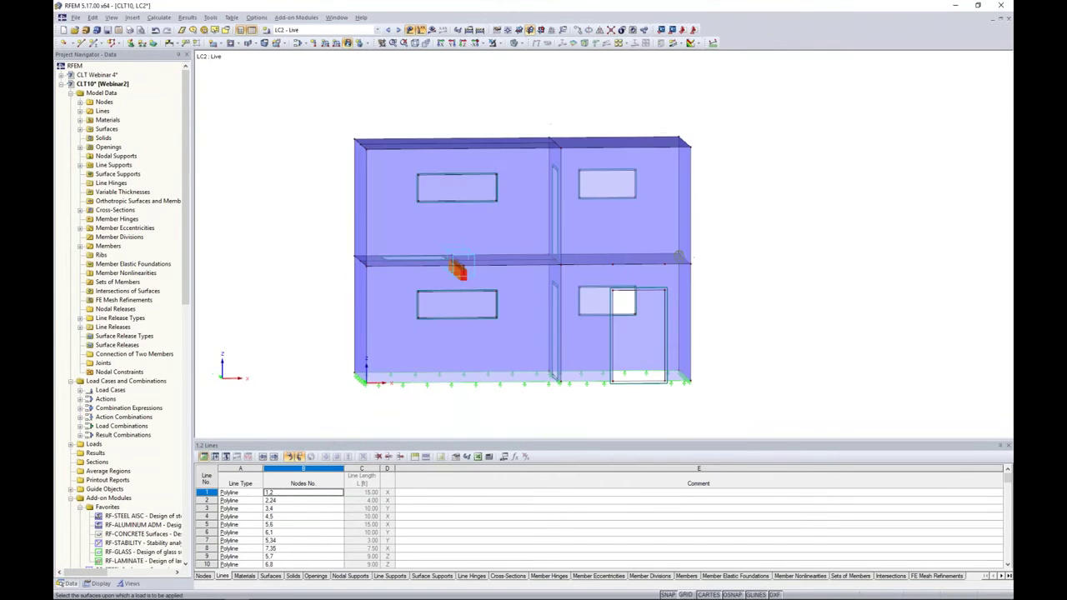
{"action": "left_click_drag", "start_coordinate": [335, 236], "coordinate": [725, 282]}
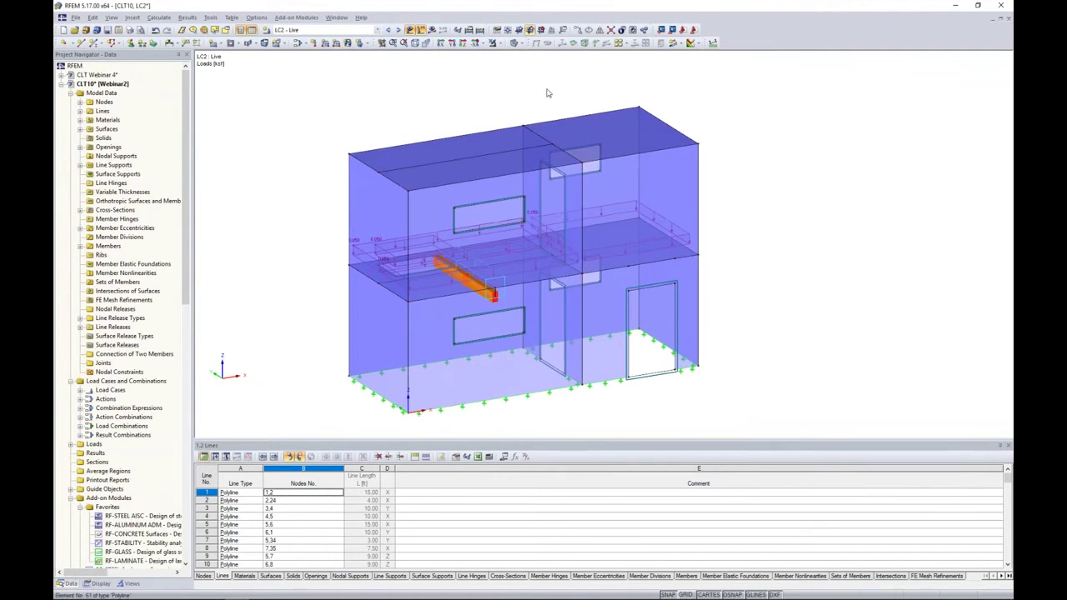
Make LC3 - Wind X the current load case
{"action": "left_click", "coordinate": [398, 30]}
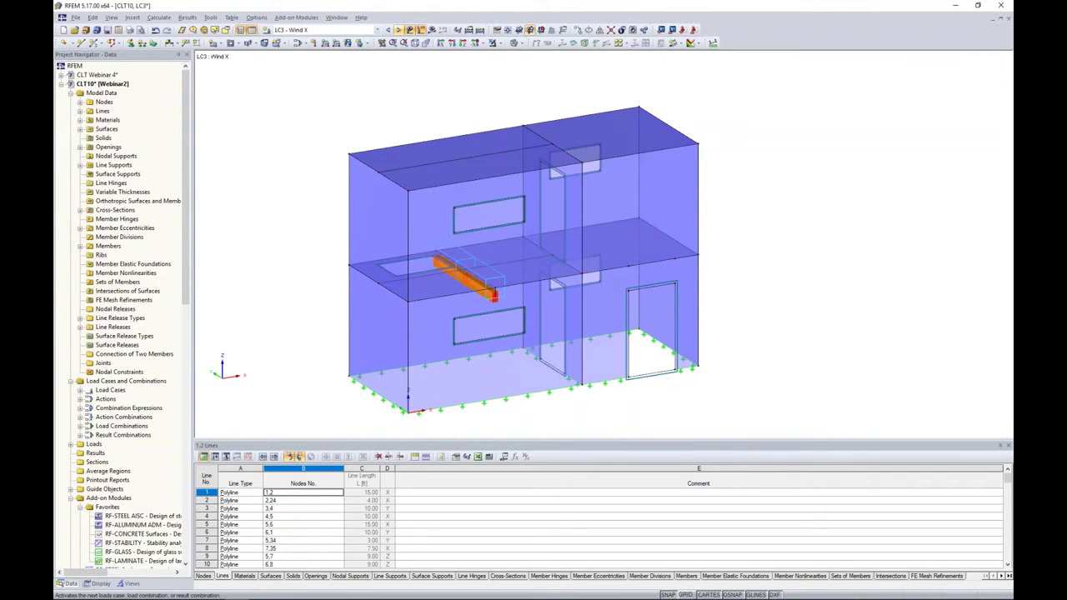
Examine the ASCE/SEI 7-16 wind load generator for vertical walls with roof, and leave it without generating loads
{"action": "left_click", "coordinate": [210, 18]}
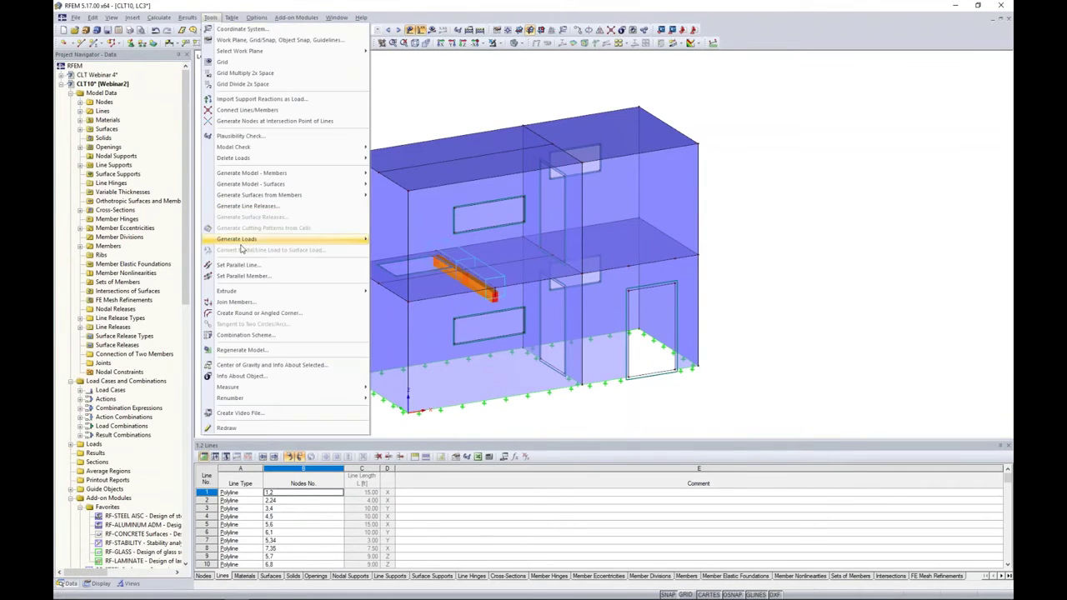
{"action": "mouse_move", "coordinate": [242, 248]}
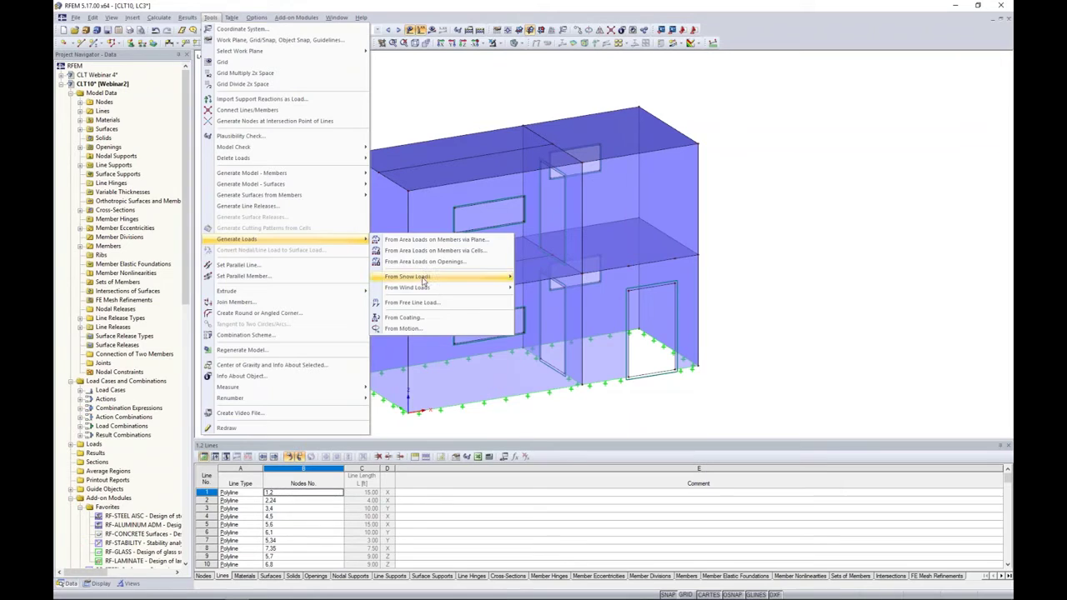
{"action": "mouse_move", "coordinate": [422, 291]}
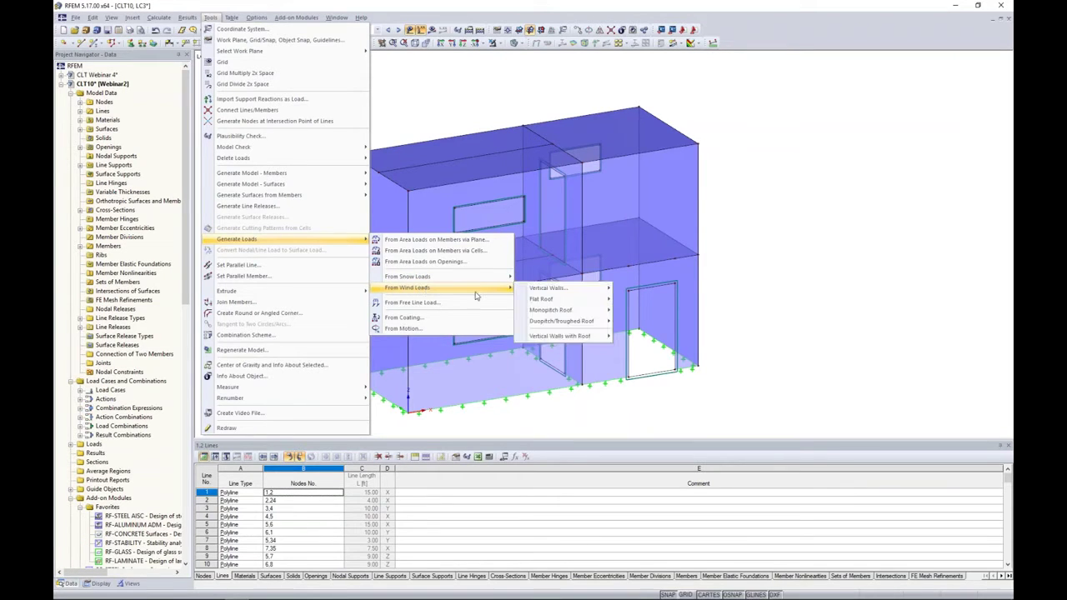
{"action": "mouse_move", "coordinate": [596, 337]}
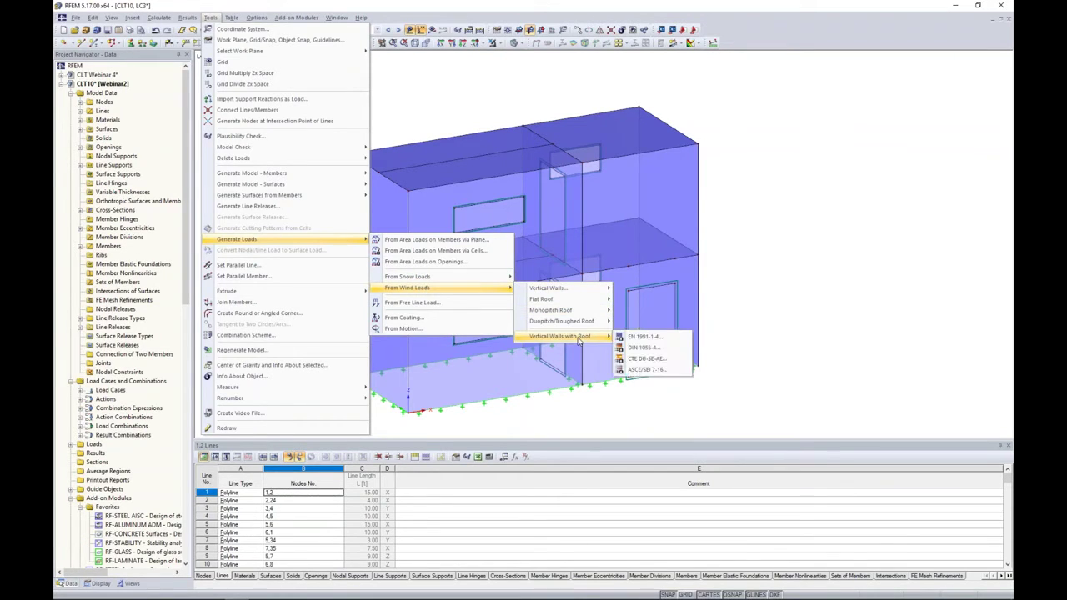
{"action": "left_click", "coordinate": [654, 371]}
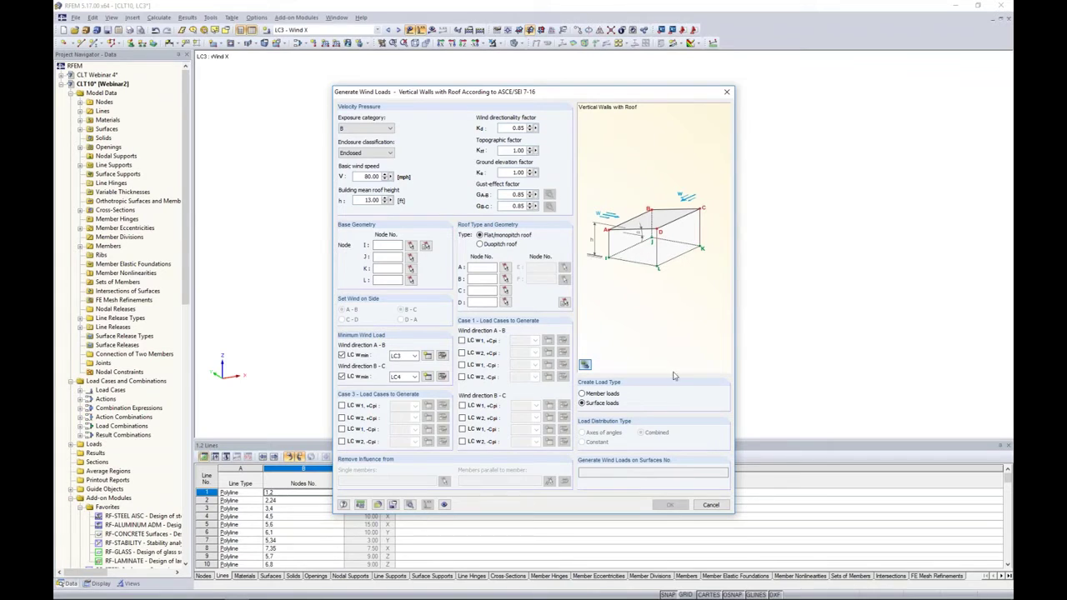
{"action": "left_click", "coordinate": [710, 505]}
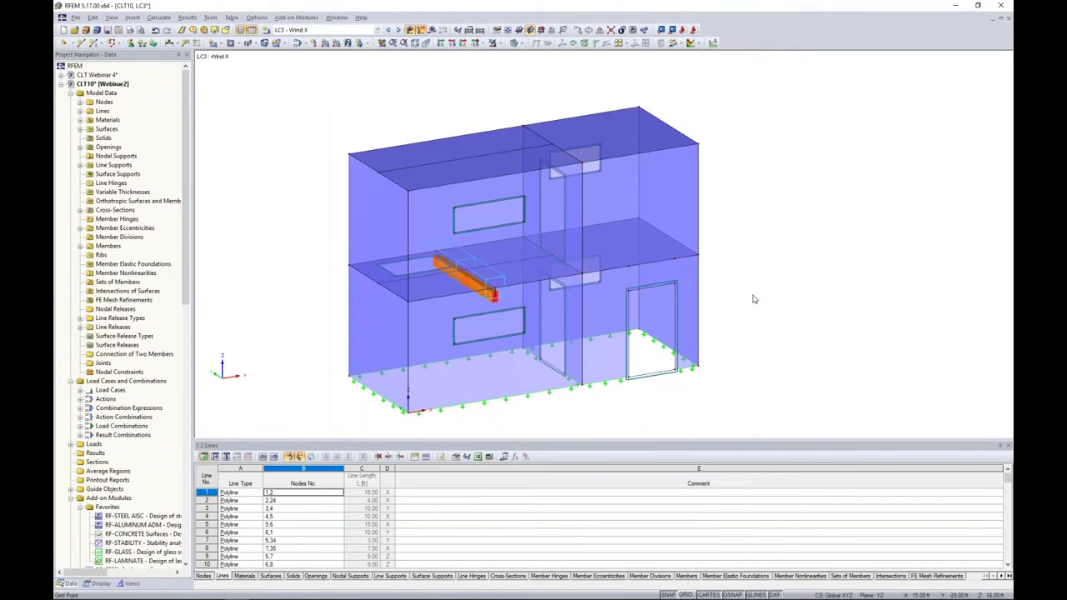
Apply a uniform surface load of 0.03 ksf in global direction XL to the windward end walls of both storeys
{"action": "middle_click_drag", "start_coordinate": [772, 303], "coordinate": [798, 306]}
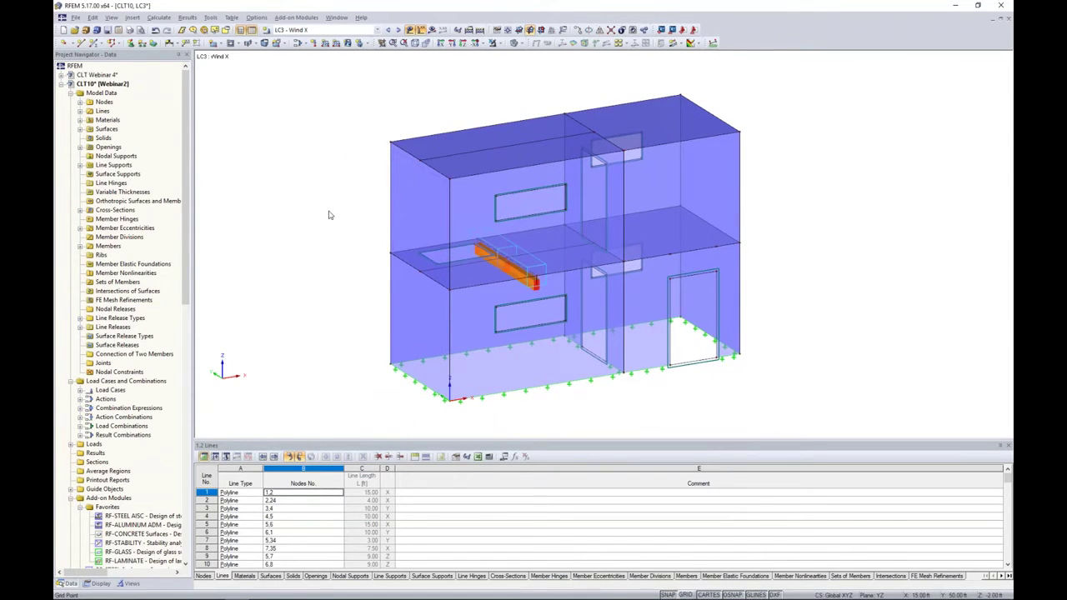
{"action": "middle_click_drag", "start_coordinate": [329, 212], "coordinate": [343, 209]}
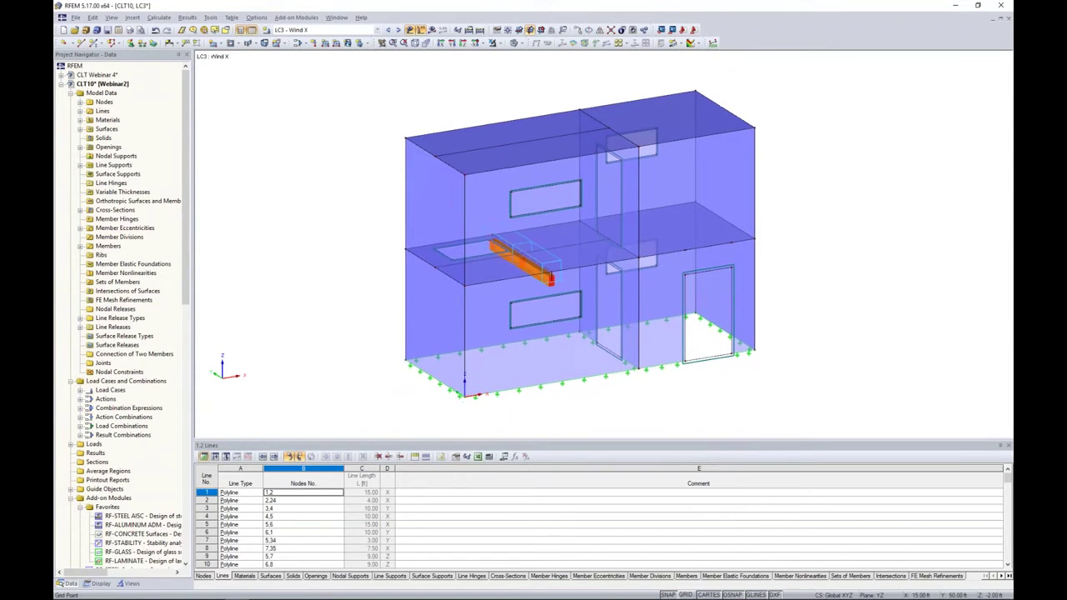
{"action": "left_click", "coordinate": [349, 43]}
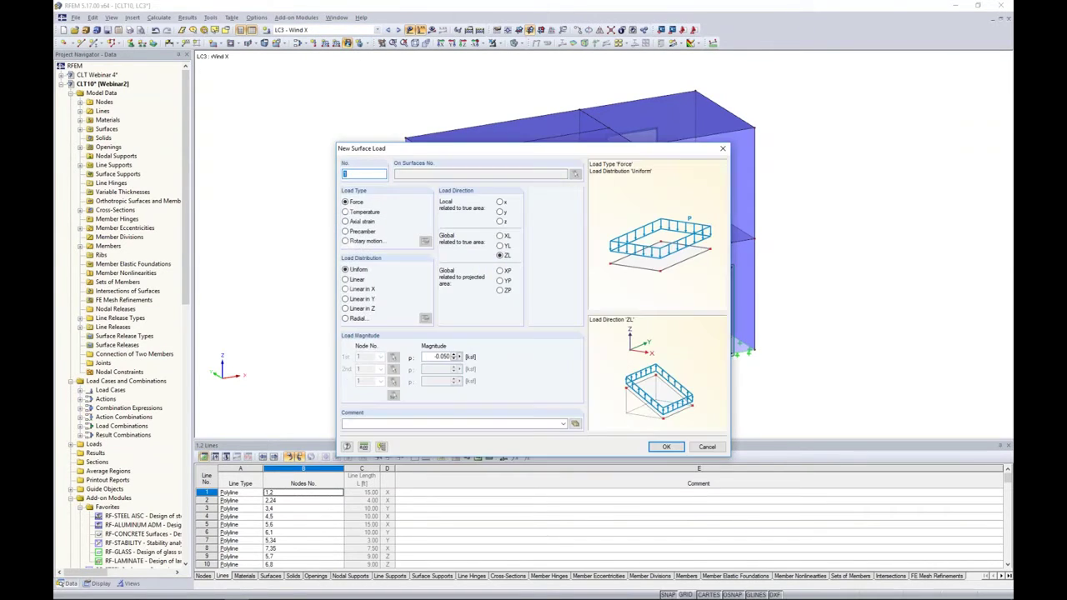
{"action": "left_click", "coordinate": [500, 236]}
{"action": "double_click", "coordinate": [428, 356]}
{"action": "type", "text": "0.03"}
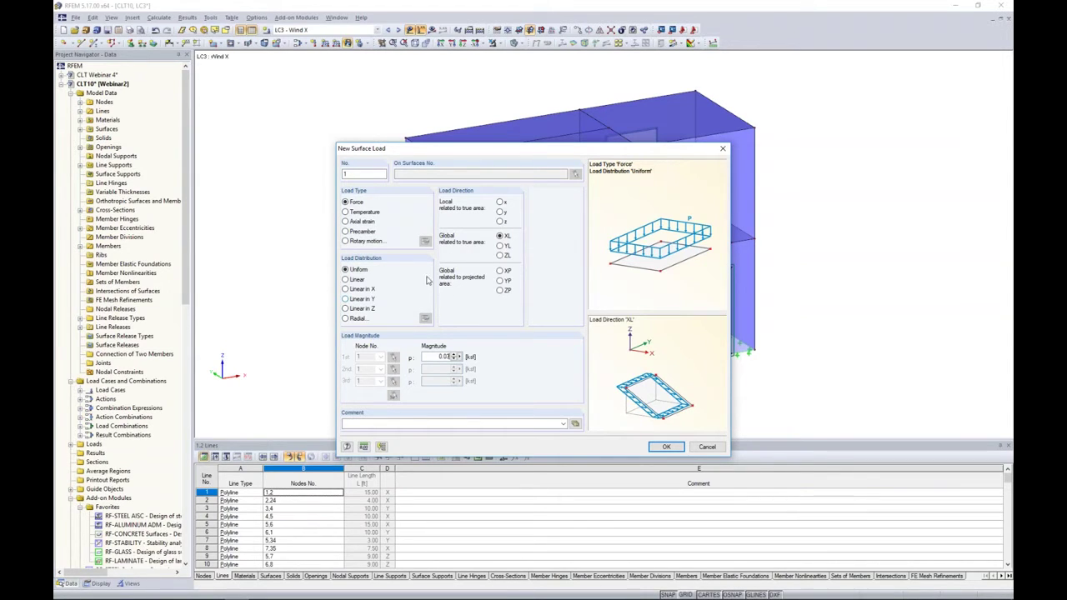
{"action": "left_click", "coordinate": [665, 447]}
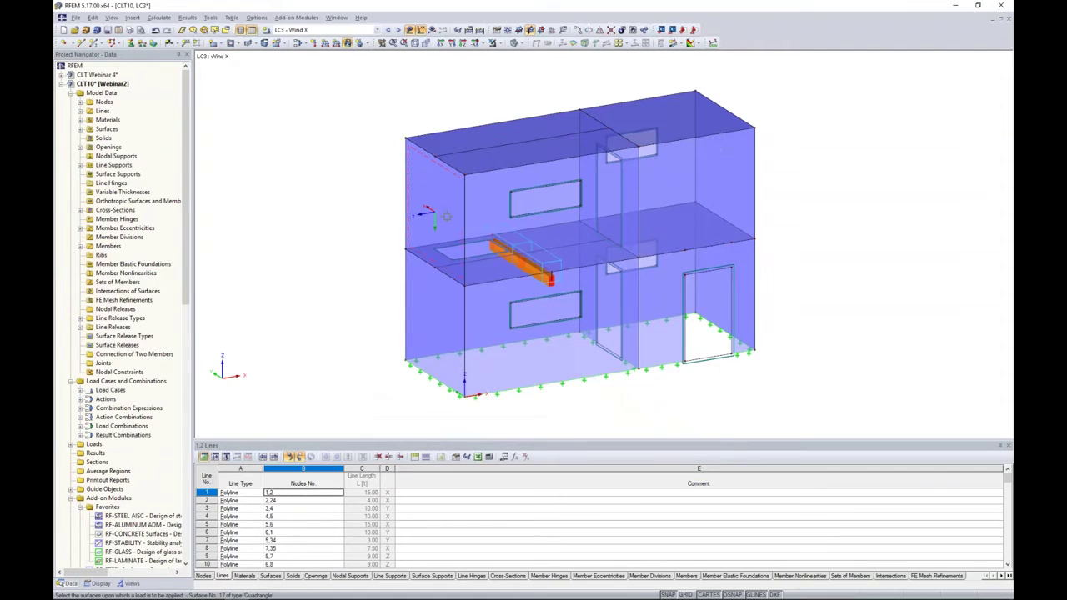
{"action": "left_click", "coordinate": [436, 300]}
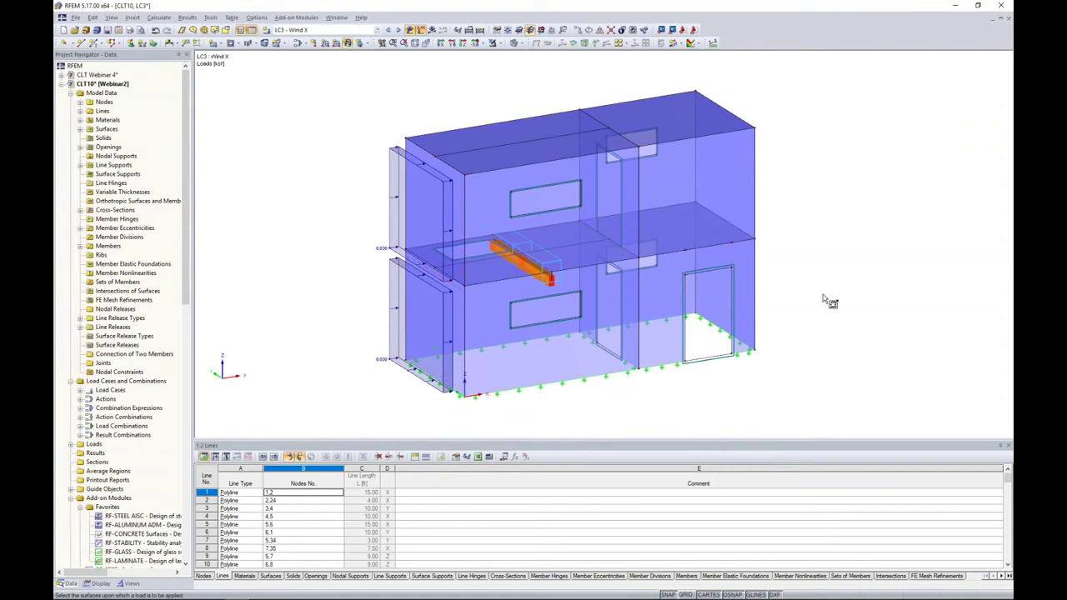
{"action": "key", "text": "Escape"}
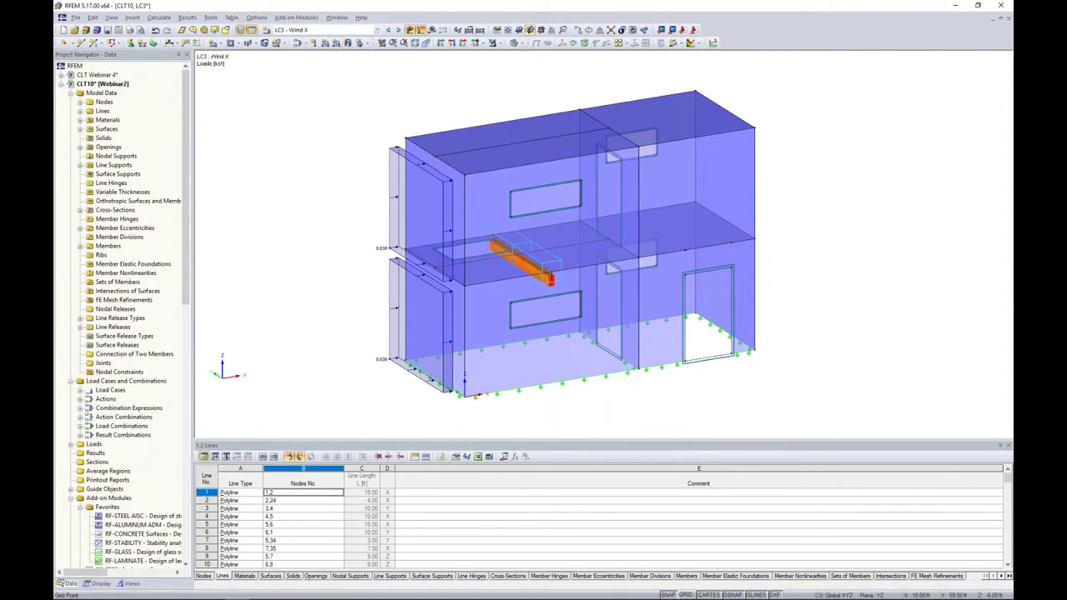
Apply a uniform surface load of 0.01 ksf in global direction XL to the leeward end walls of both storeys
{"action": "left_click", "coordinate": [347, 42]}
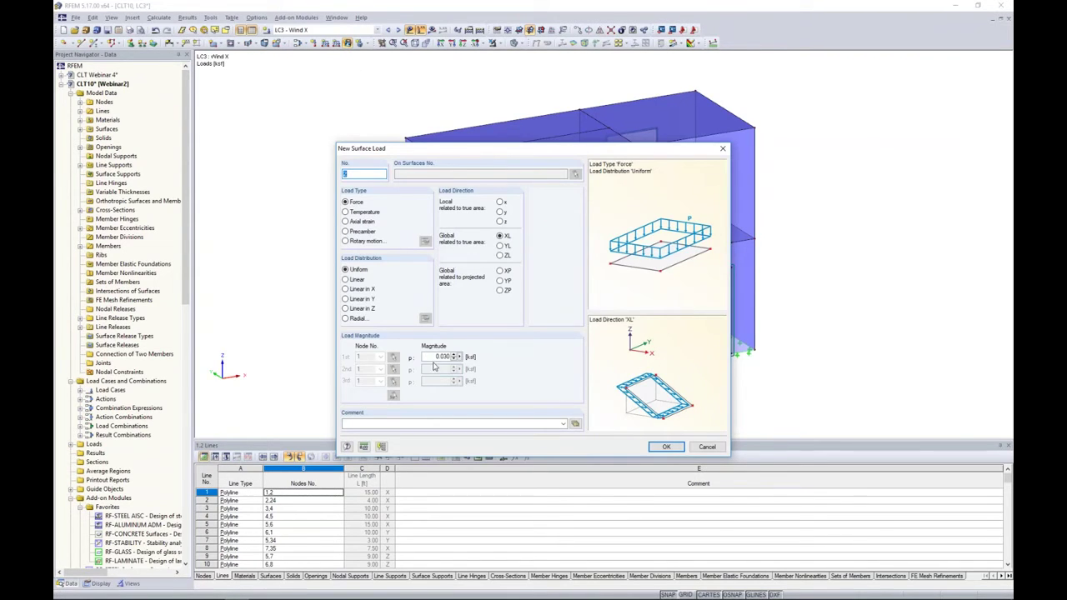
{"action": "double_click", "coordinate": [440, 356]}
{"action": "type", "text": "0.0"}
{"action": "left_click", "coordinate": [666, 447]}
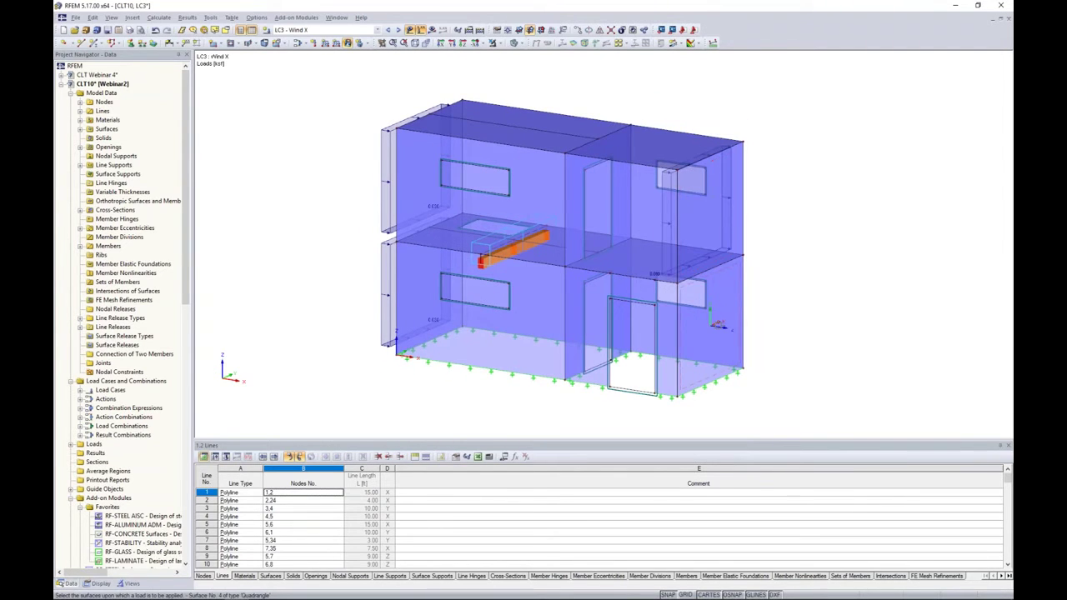
{"action": "middle_click_drag", "start_coordinate": [617, 346], "coordinate": [642, 321], "text": "ctrl"}
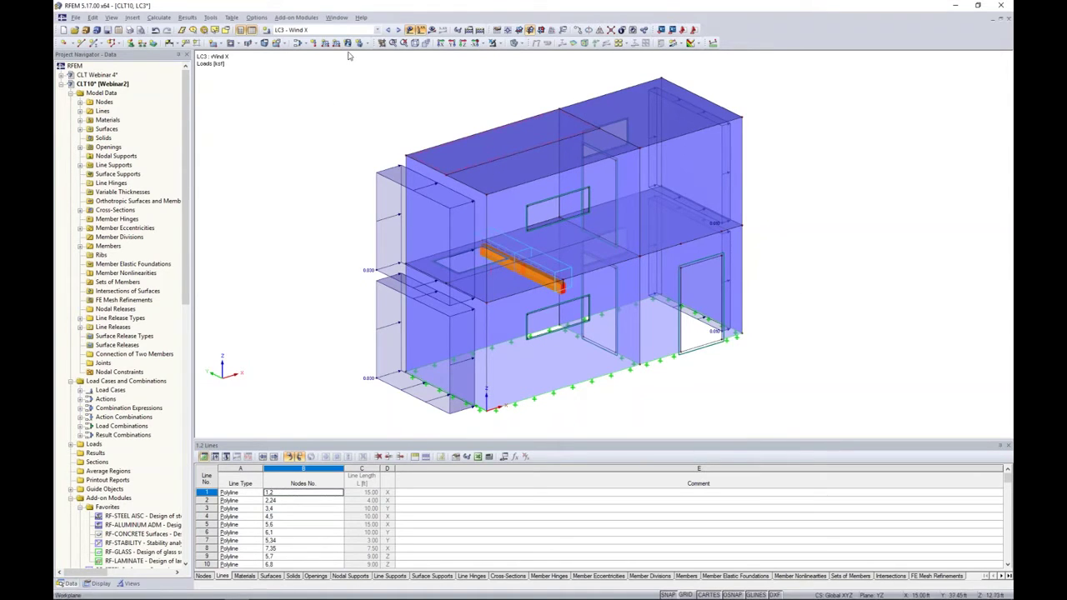
Switch to LC4 - Wind Y and start a new uniform surface load in global direction YL
{"action": "left_click", "coordinate": [397, 29]}
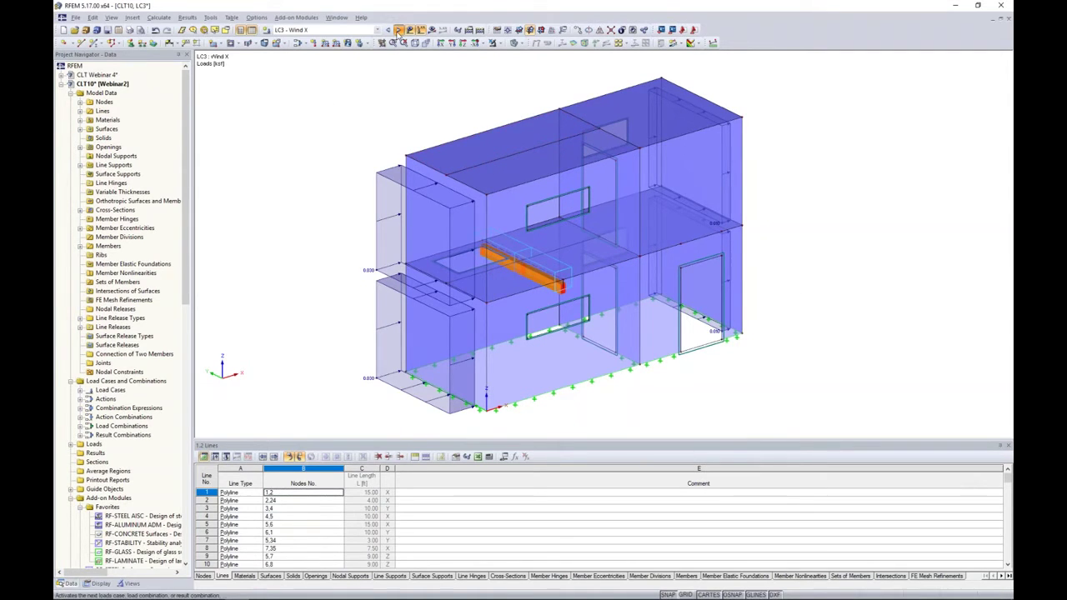
{"action": "left_click", "coordinate": [348, 43]}
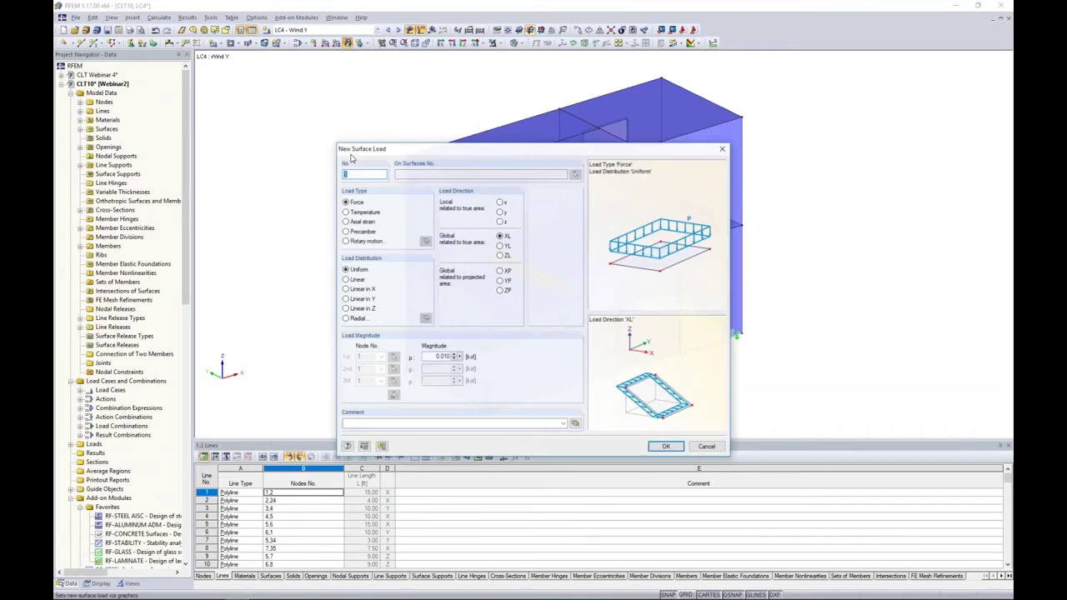
{"action": "left_click", "coordinate": [500, 246]}
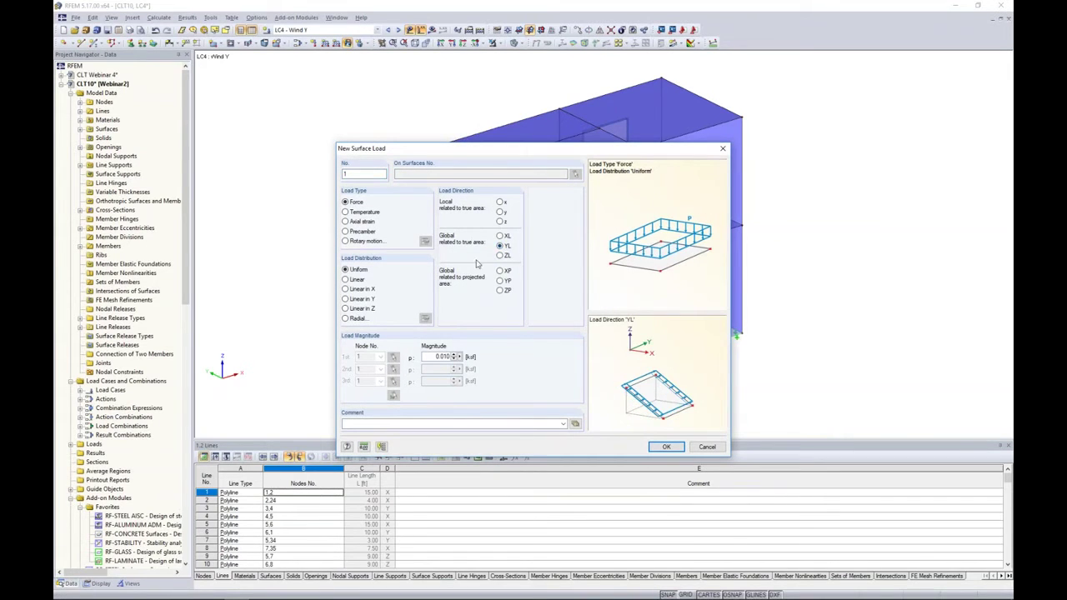
Apply a uniform 0.030 ksf surface load in global direction YL to the four front wall surfaces on both storeys in LC4 Wind Y
{"action": "left_click_drag", "start_coordinate": [437, 357], "coordinate": [471, 356]}
{"action": "type", "text": "0"}
{"action": "left_click", "coordinate": [666, 447]}
{"action": "left_click", "coordinate": [698, 183]}
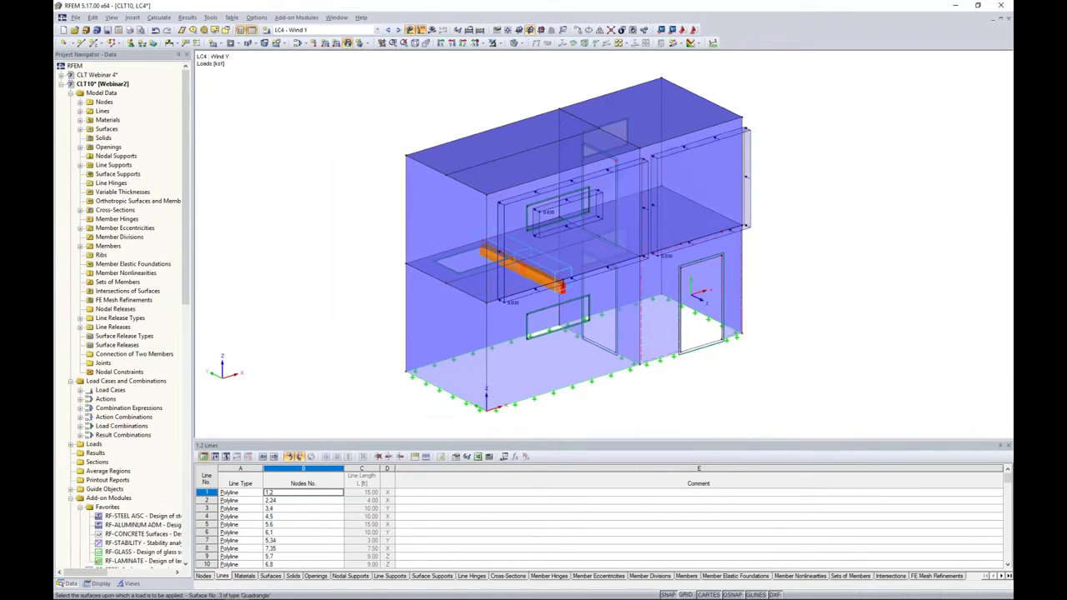
{"action": "left_click", "coordinate": [704, 300]}
{"action": "left_click", "coordinate": [583, 367]}
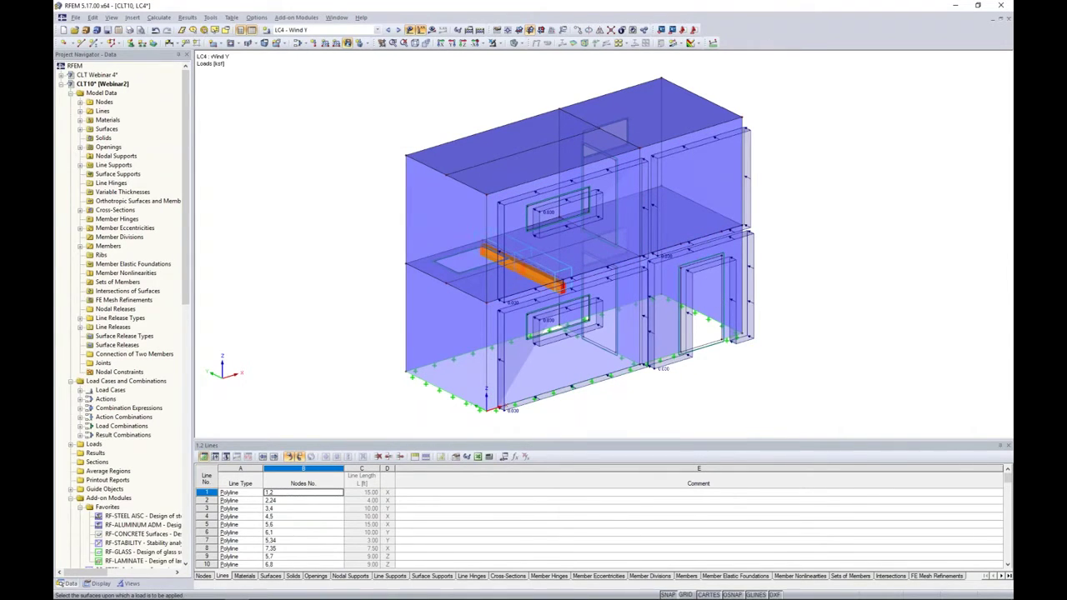
{"action": "key", "text": "Escape"}
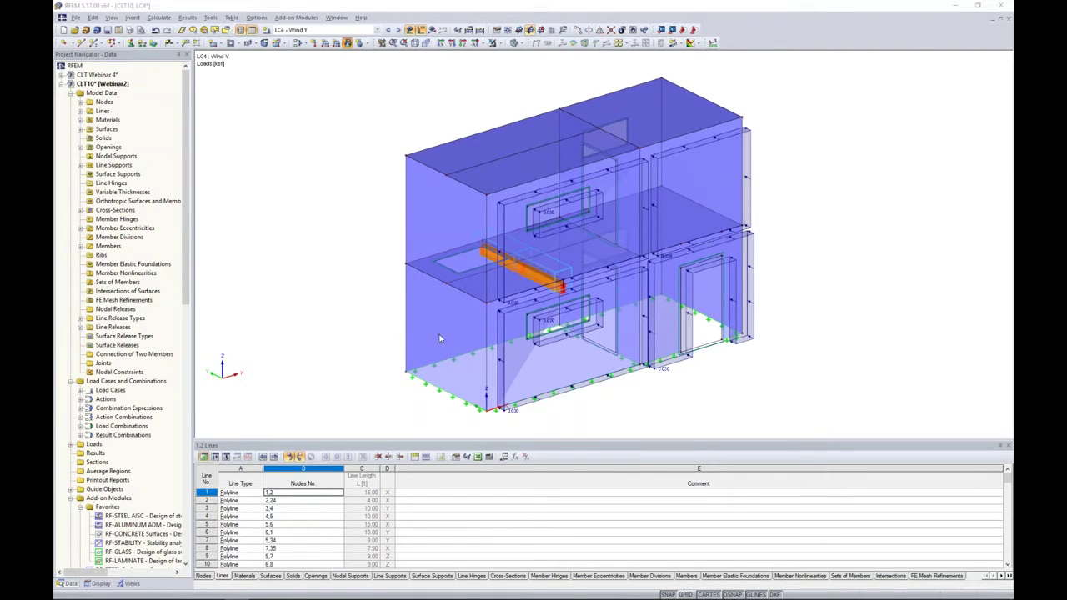
Apply a uniform 0.01 ksf surface load in global direction YL to the rear wall surfaces on both storeys
{"action": "type", "text": "0.015"}
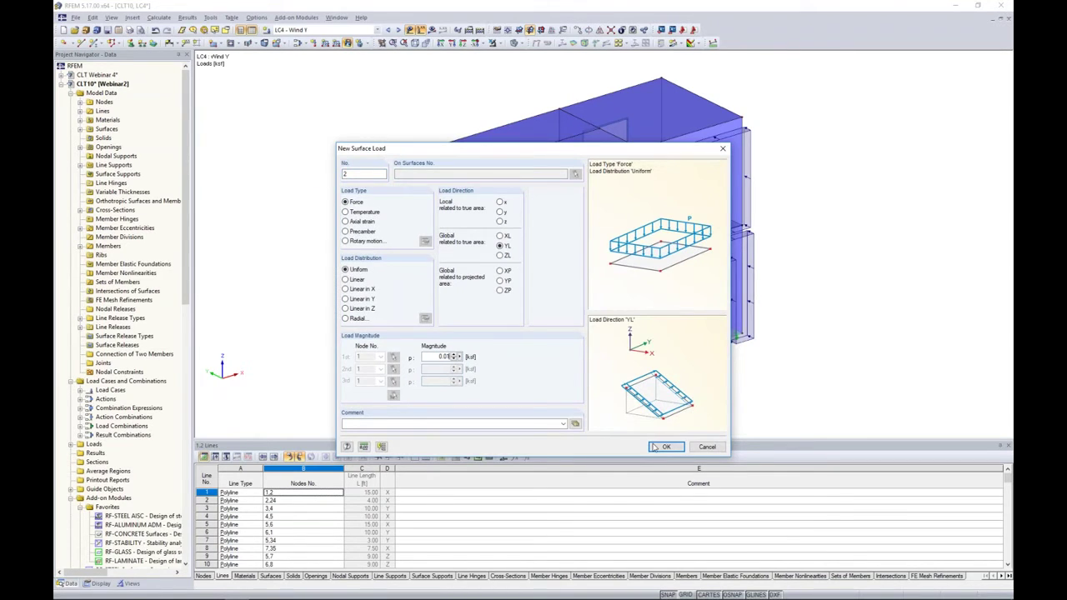
{"action": "left_click", "coordinate": [658, 447]}
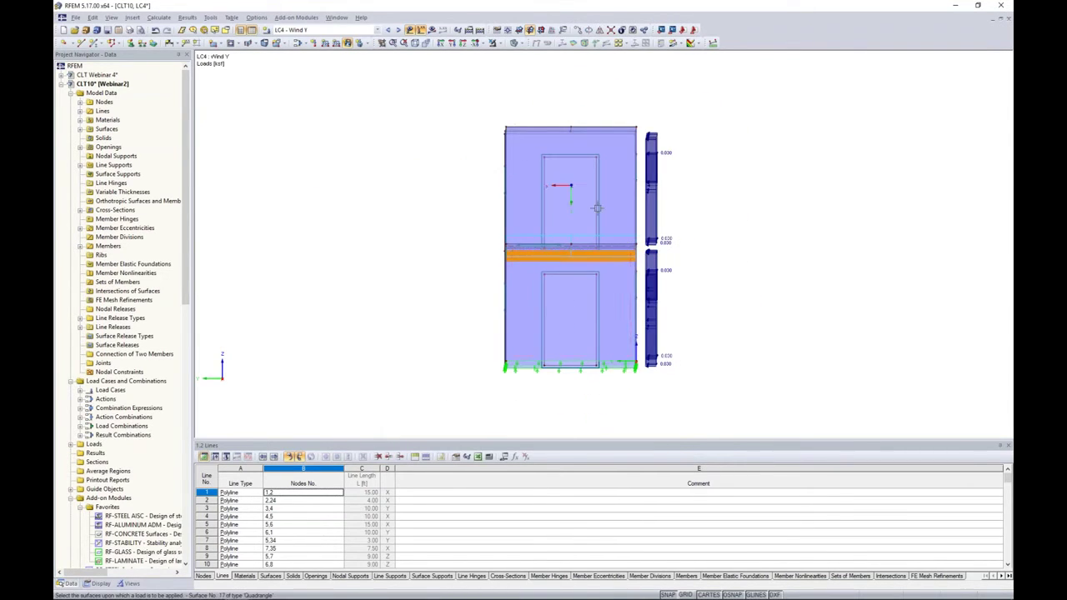
{"action": "left_click_drag", "start_coordinate": [488, 107], "coordinate": [523, 394]}
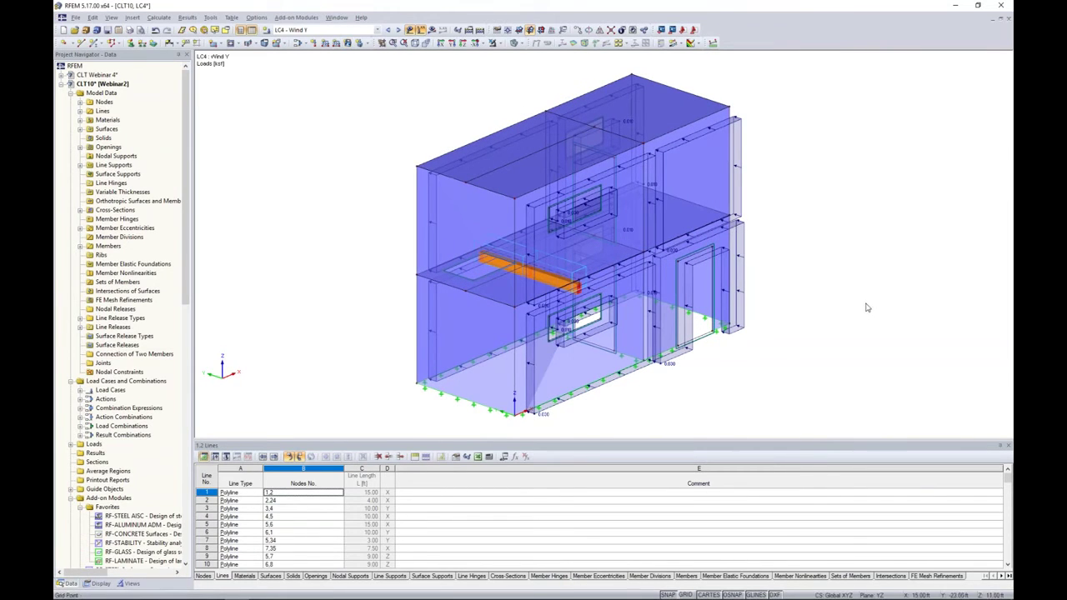
Review the model loads in the load combinations from CO1 through CO4 and hide the load display
{"action": "middle_click_drag", "start_coordinate": [825, 281], "coordinate": [769, 275]}
{"action": "left_click", "coordinate": [398, 30]}
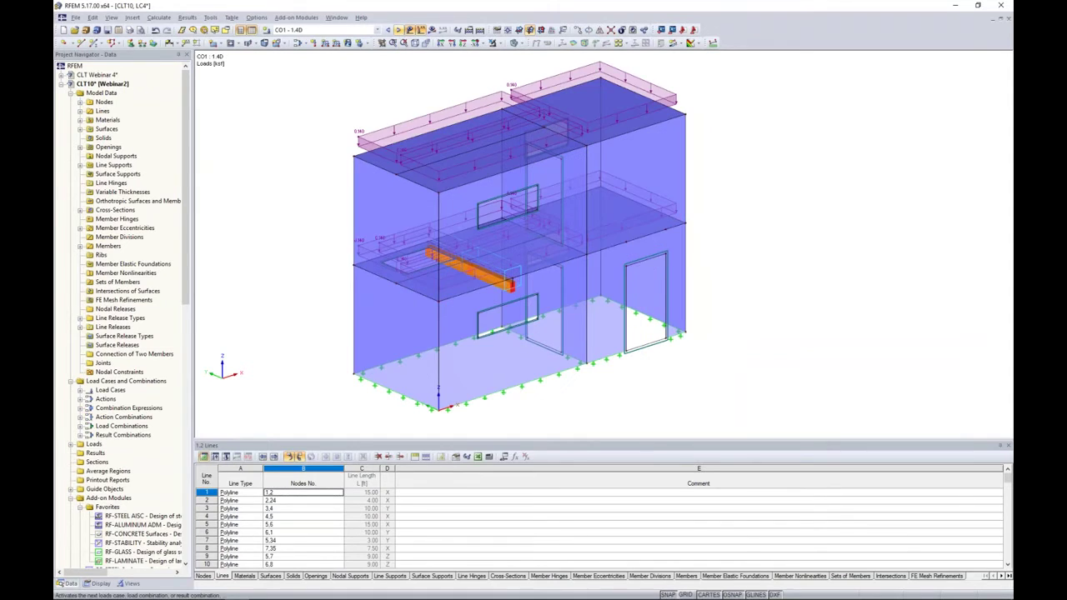
{"action": "left_click", "coordinate": [398, 30]}
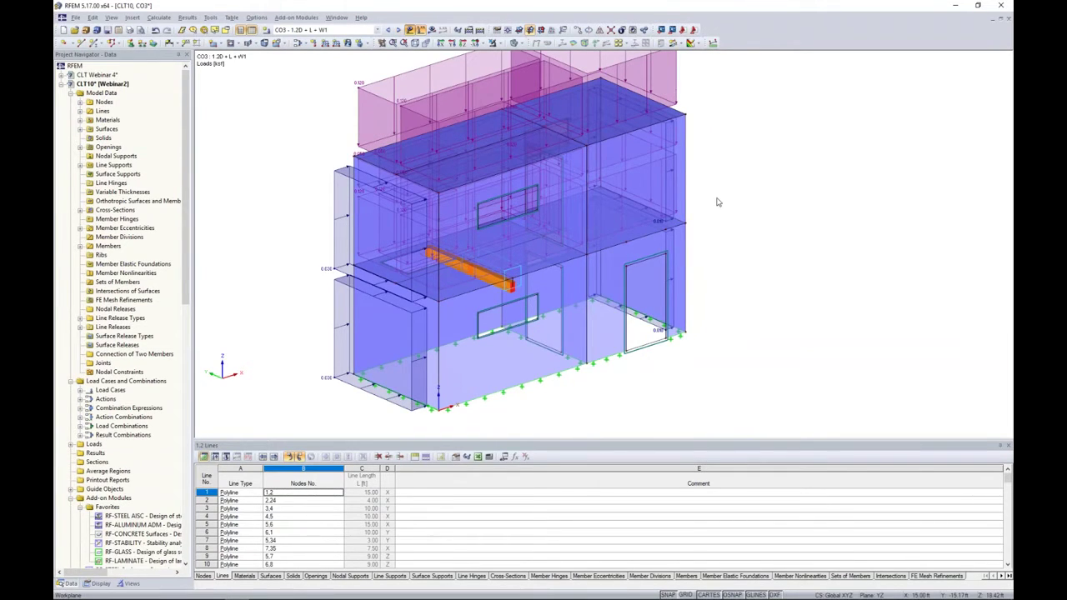
{"action": "middle_click_drag", "start_coordinate": [757, 236], "coordinate": [741, 257]}
{"action": "scroll", "coordinate": [759, 245], "scroll_direction": "down", "scroll_amount": 1}
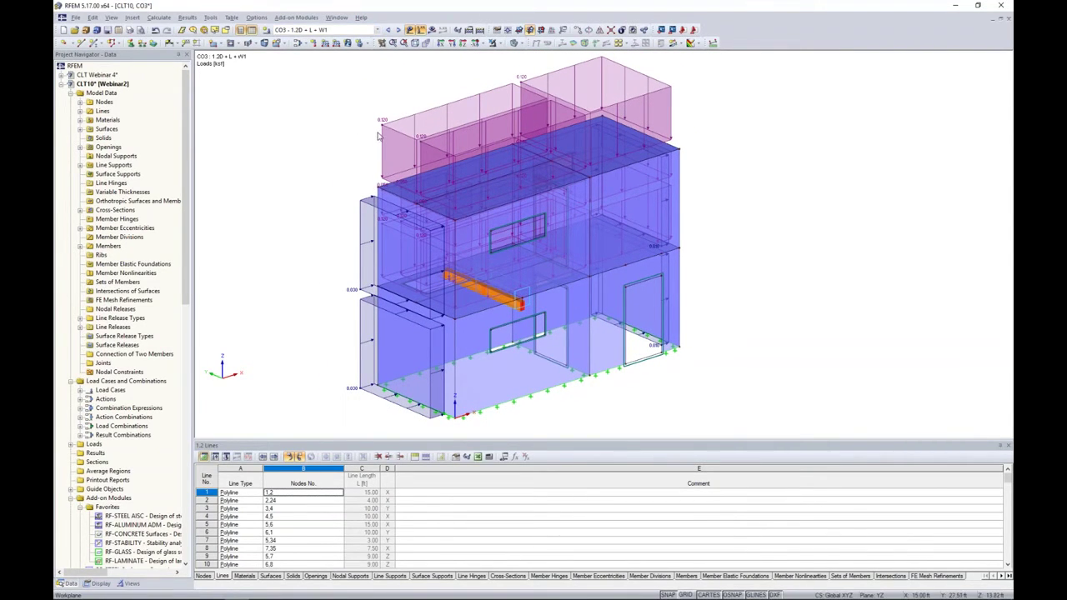
{"action": "left_click", "coordinate": [398, 29]}
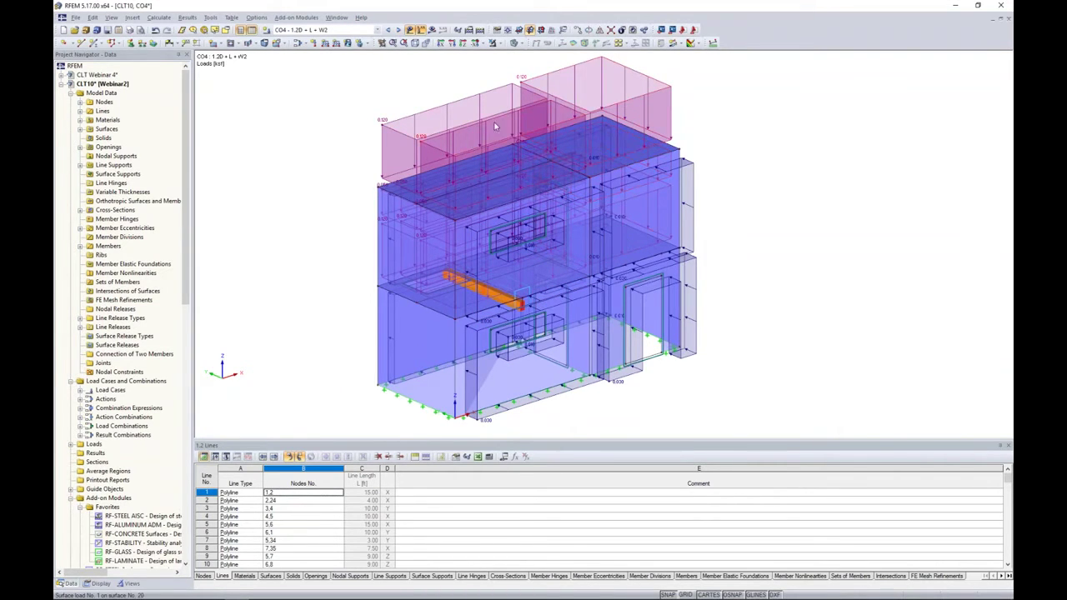
{"action": "left_click", "coordinate": [421, 29]}
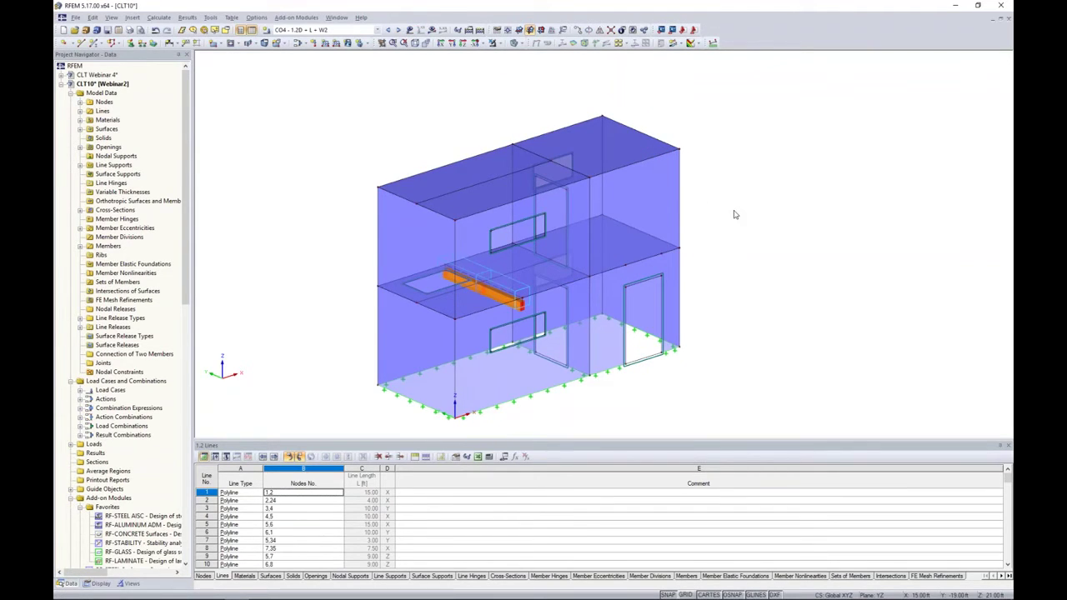
Open the RF-LAMINATE add-on module for the design of laminate surfaces
{"action": "middle_click_drag", "start_coordinate": [750, 268], "coordinate": [719, 247], "text": "ctrl"}
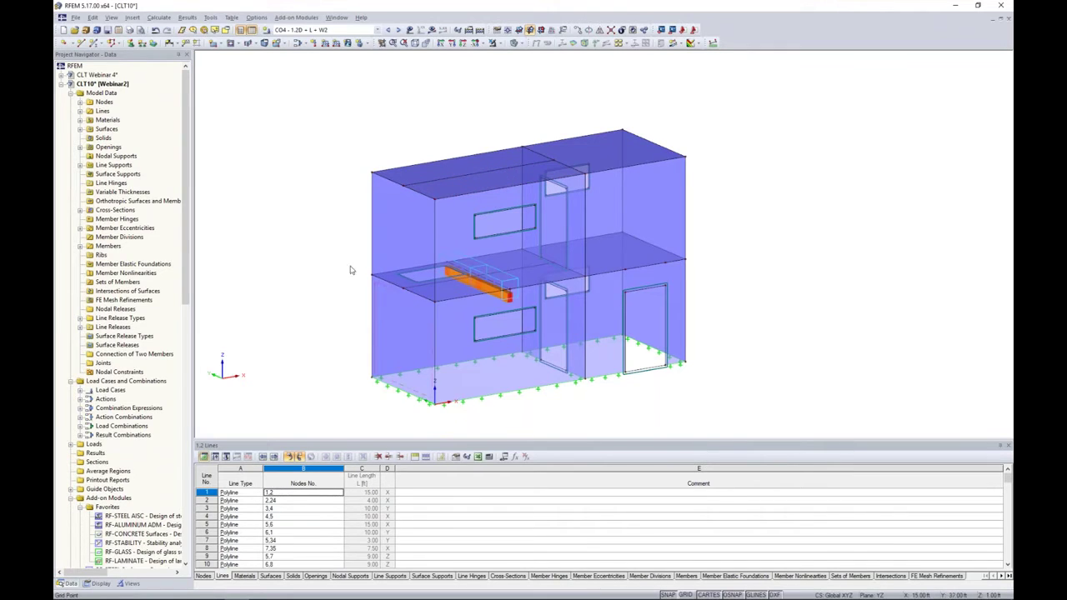
{"action": "scroll", "coordinate": [142, 263], "scroll_direction": "down", "scroll_amount": 4}
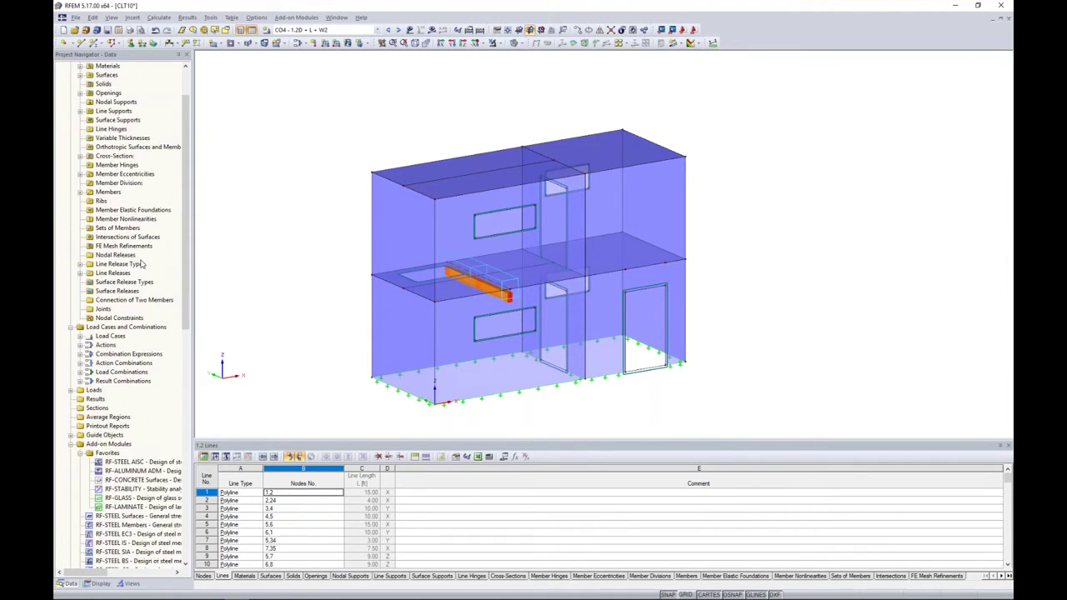
{"action": "scroll", "coordinate": [142, 263], "scroll_direction": "down", "scroll_amount": 3}
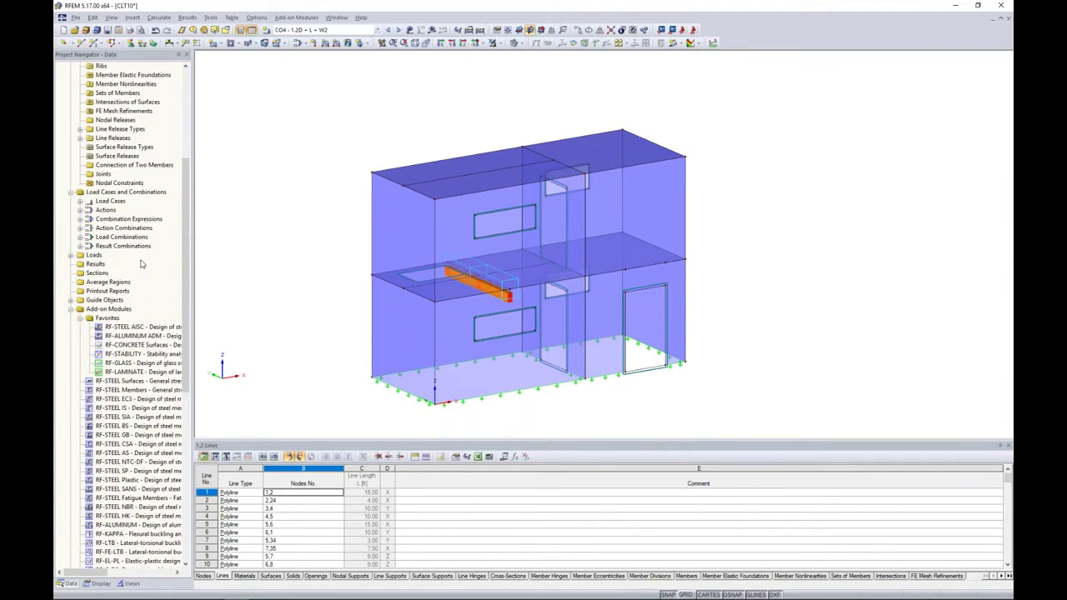
{"action": "scroll", "coordinate": [142, 264], "scroll_direction": "down", "scroll_amount": 2}
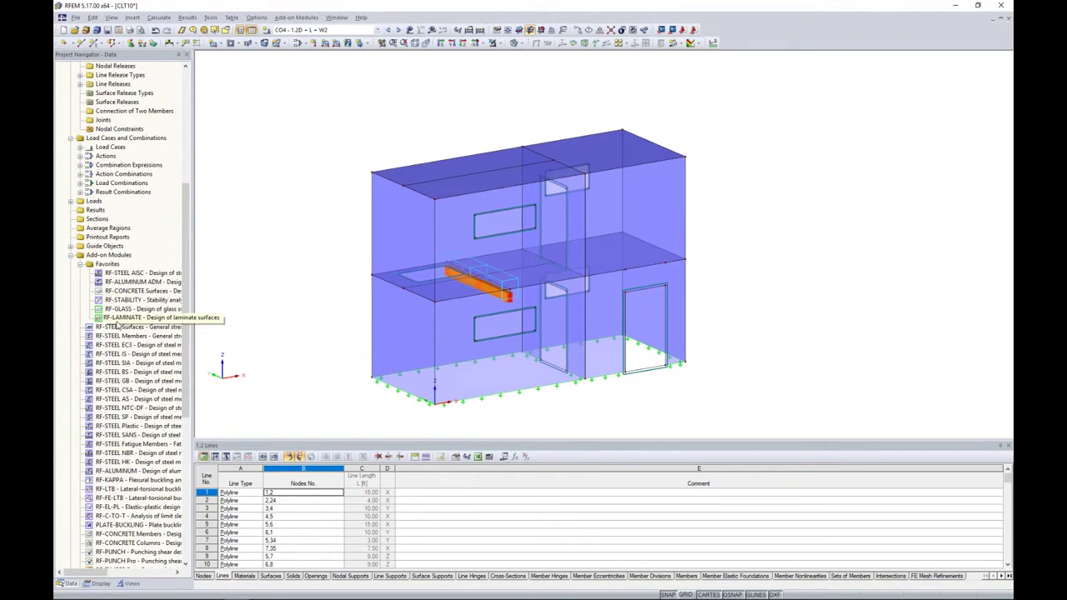
{"action": "double_click", "coordinate": [120, 319]}
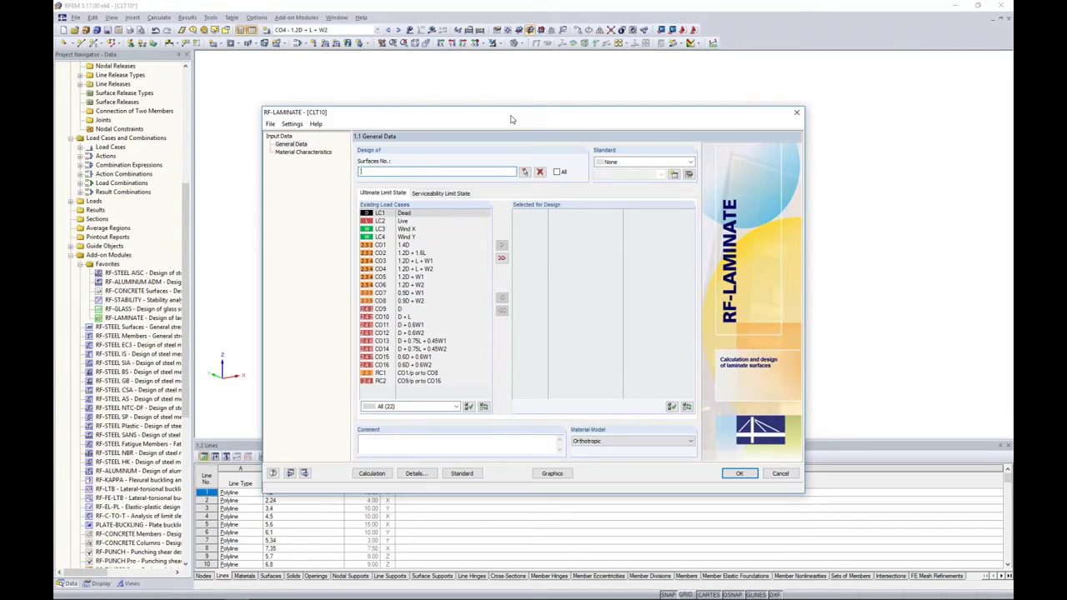
{"action": "left_click_drag", "start_coordinate": [511, 118], "coordinate": [510, 274]}
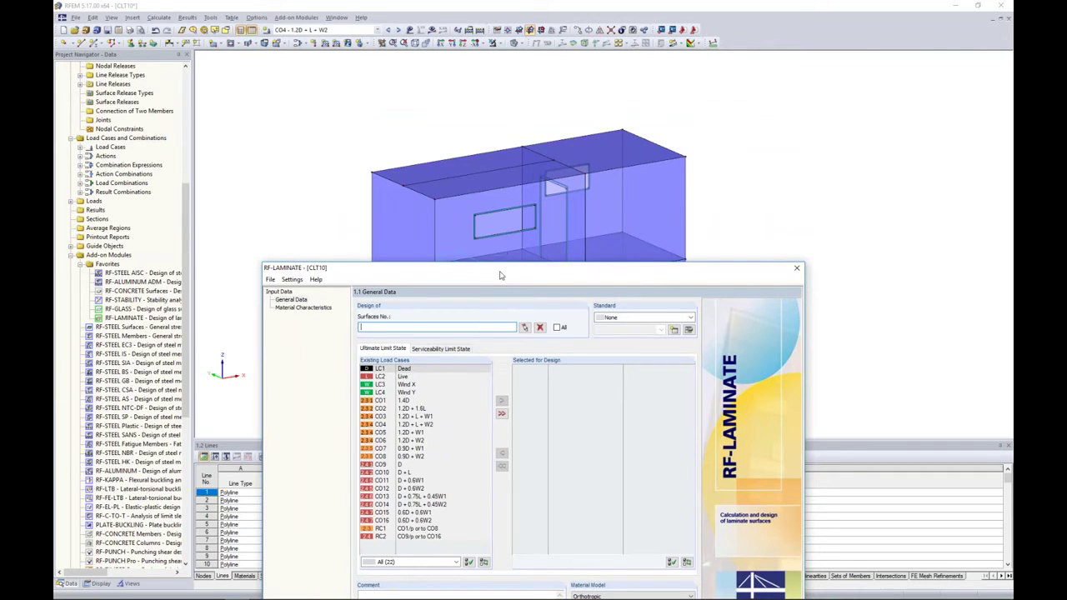
{"action": "left_click_drag", "start_coordinate": [500, 275], "coordinate": [503, 141]}
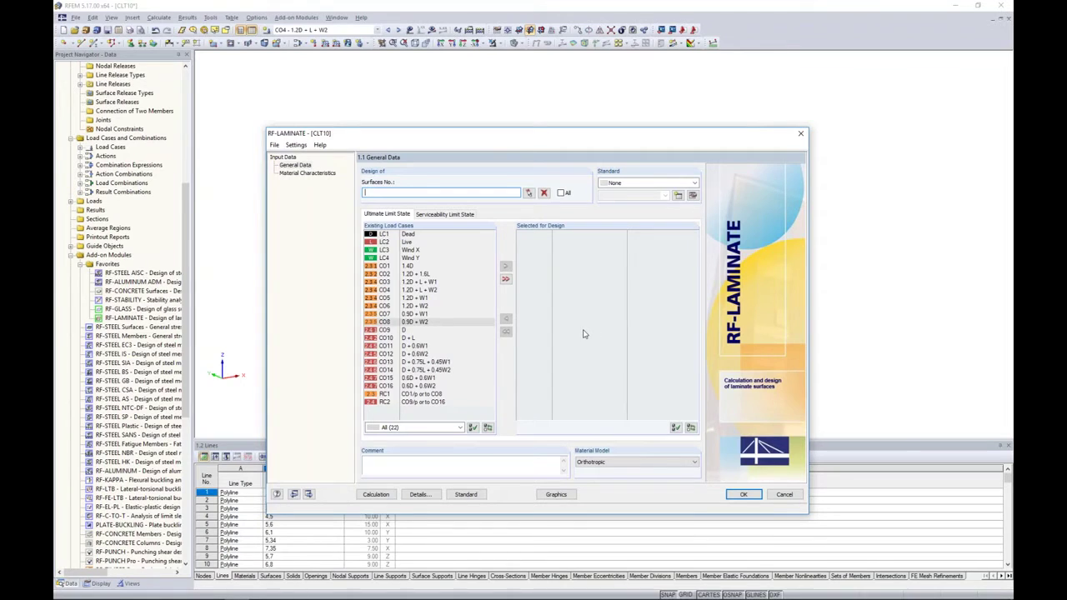
Set the design standard to ANSI/AWC NDS-2018 with the LRFD method and include all surfaces in the design
{"action": "left_click", "coordinate": [613, 185]}
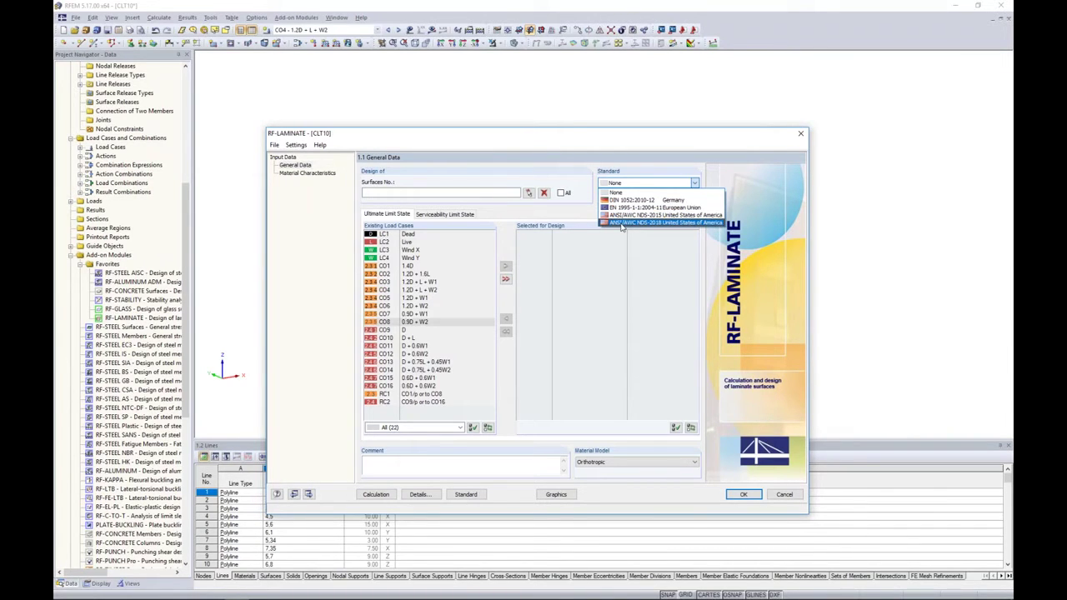
{"action": "left_click", "coordinate": [621, 223]}
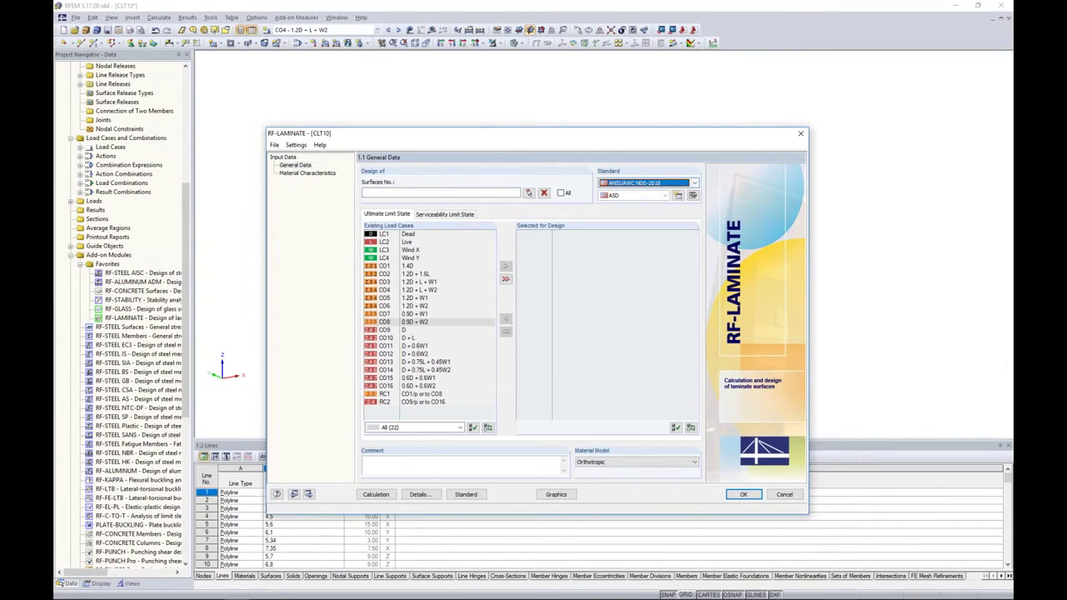
{"action": "left_click", "coordinate": [666, 196]}
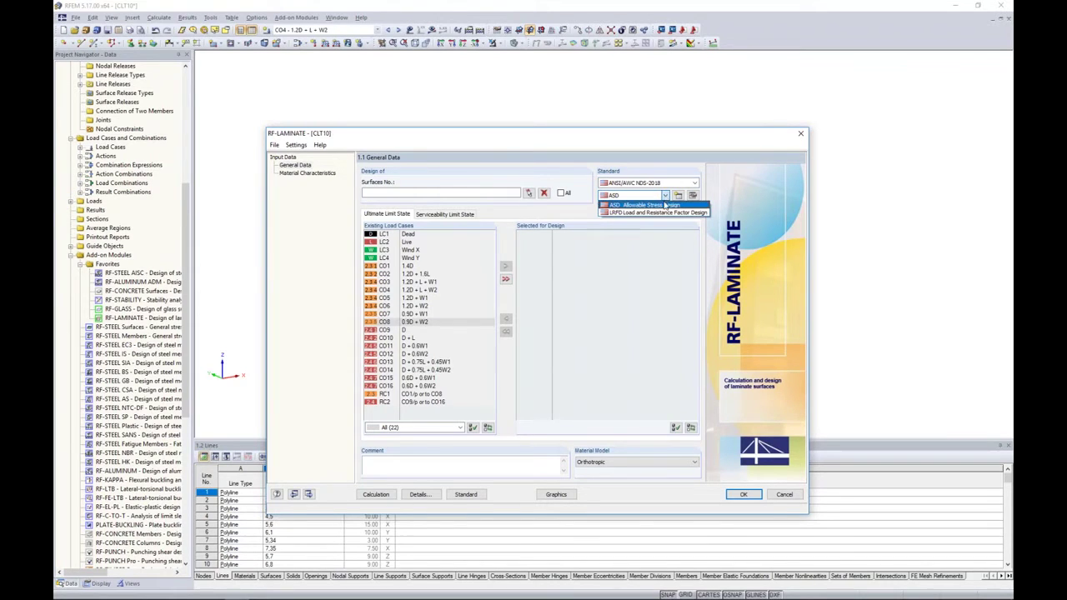
{"action": "left_click", "coordinate": [665, 208]}
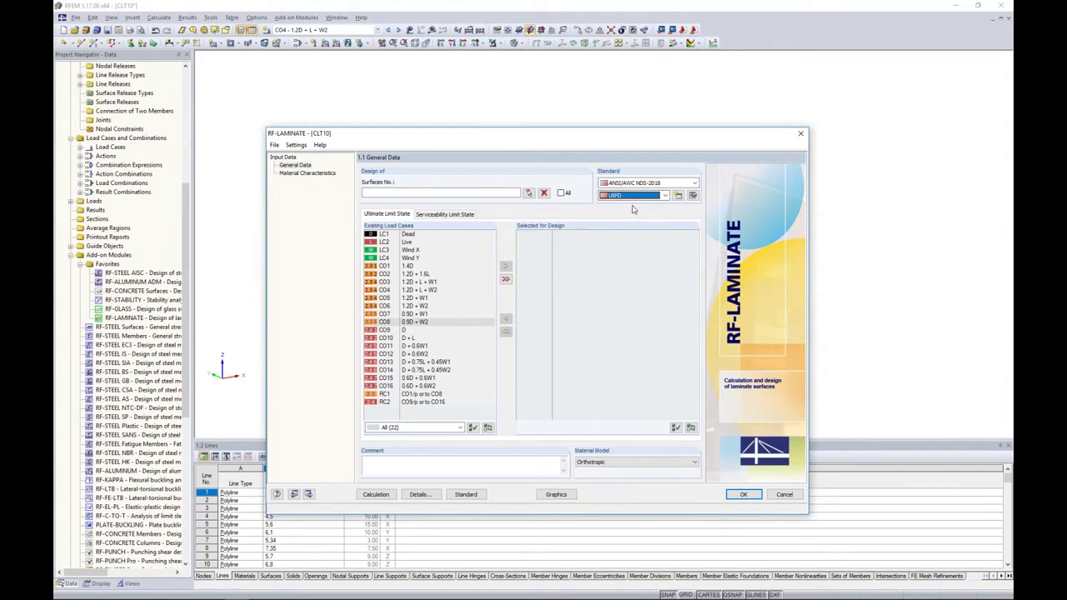
{"action": "left_click", "coordinate": [560, 194]}
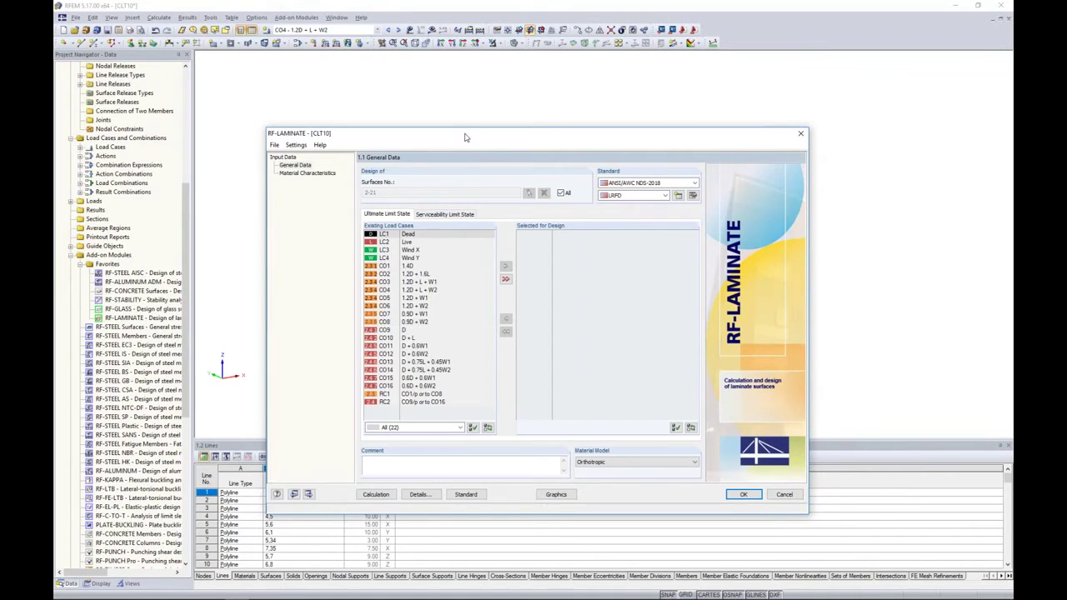
{"action": "left_click_drag", "start_coordinate": [466, 137], "coordinate": [490, 272]}
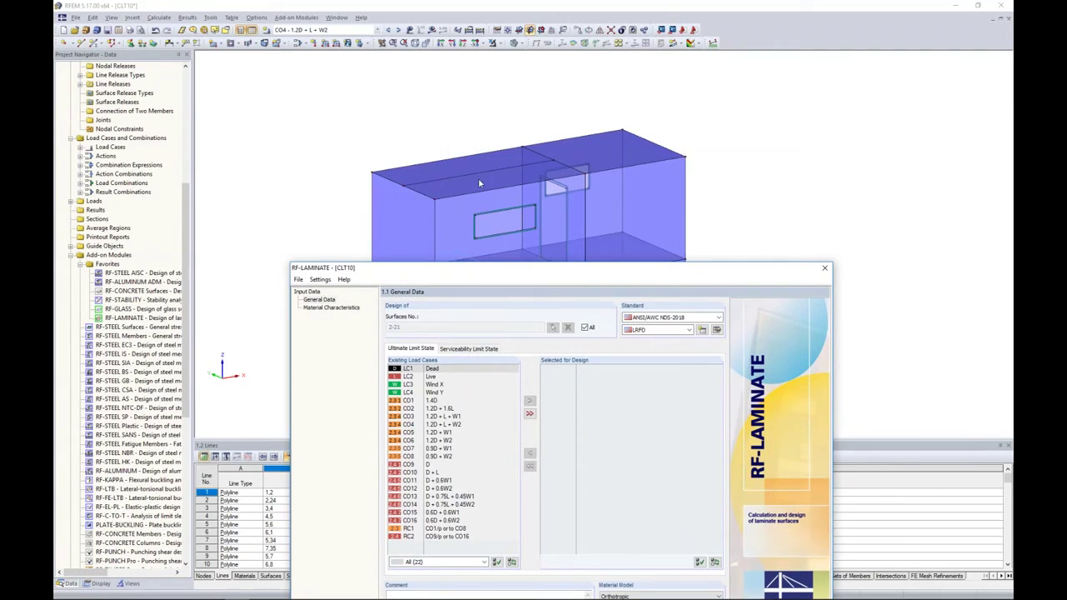
{"action": "left_click_drag", "start_coordinate": [485, 266], "coordinate": [476, 113]}
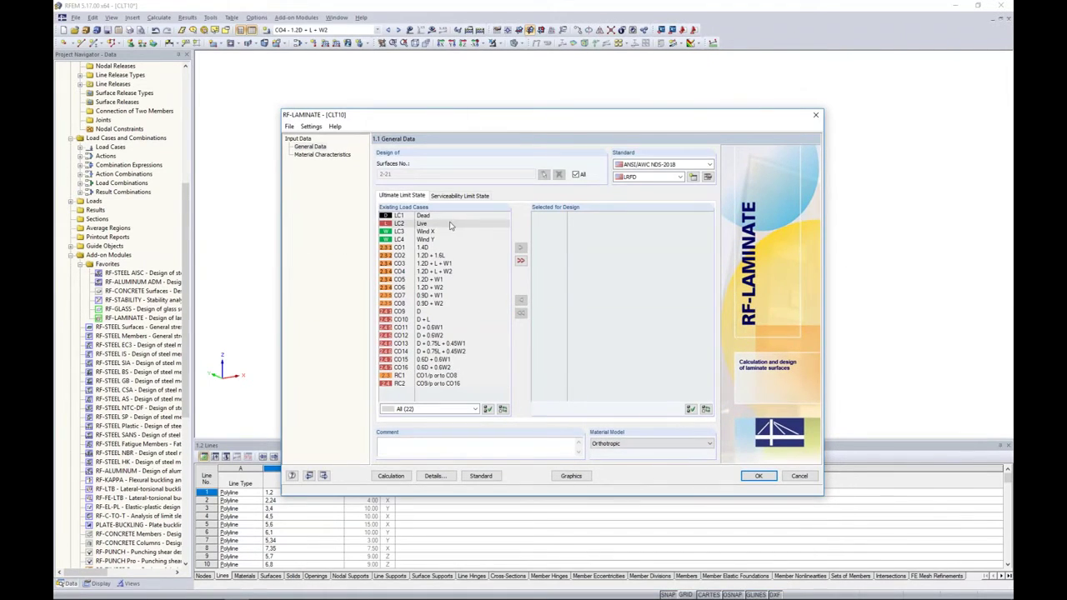
Select load combinations CO1 to CO8 for the ultimate limit state design
{"action": "left_click", "coordinate": [436, 248]}
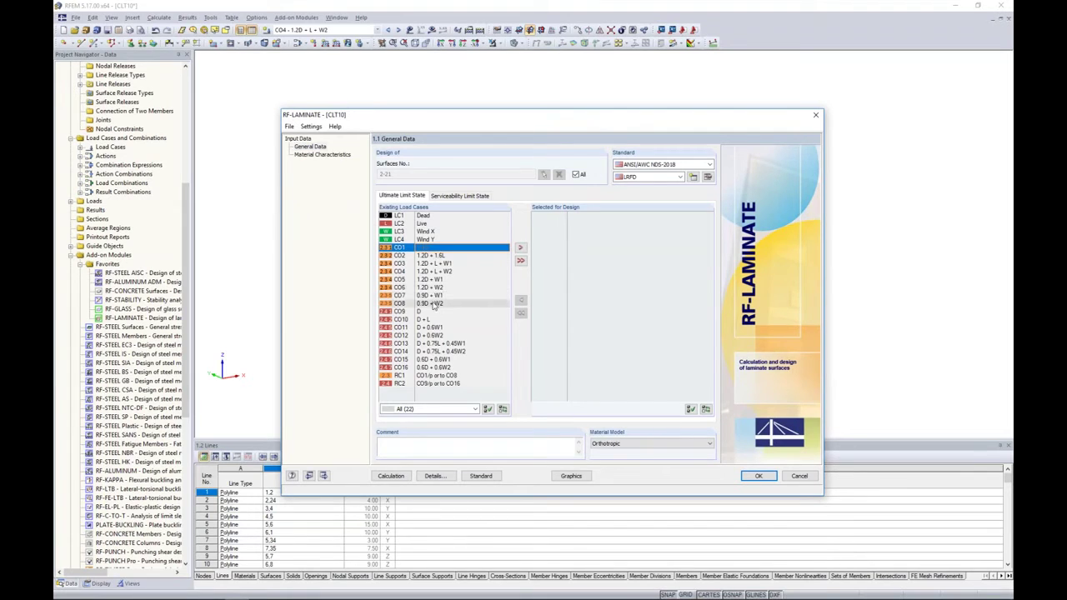
{"action": "left_click", "coordinate": [433, 303], "text": "shift"}
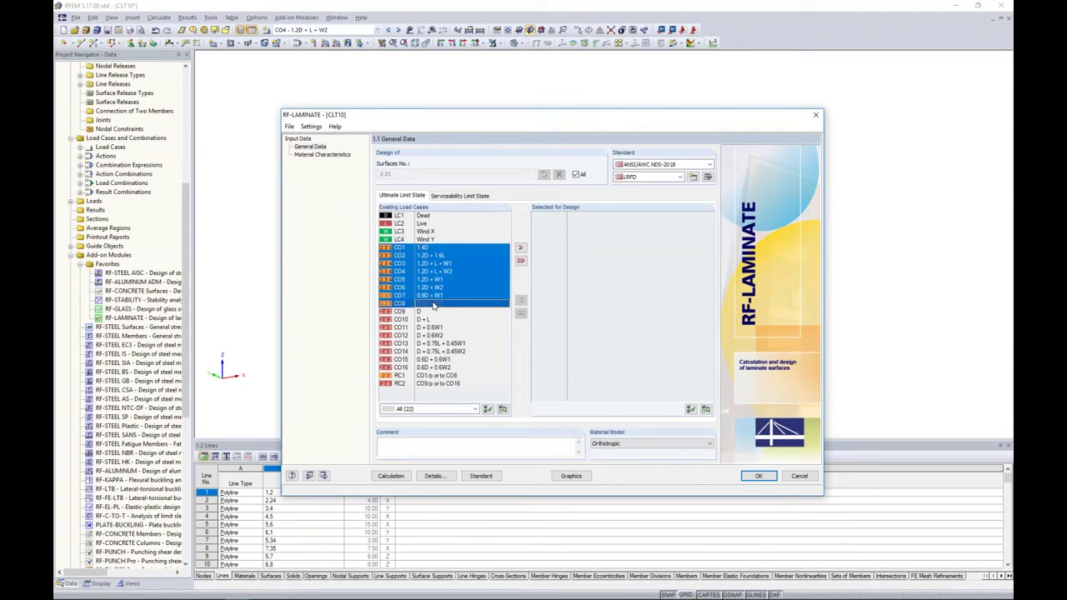
{"action": "left_click", "coordinate": [519, 248]}
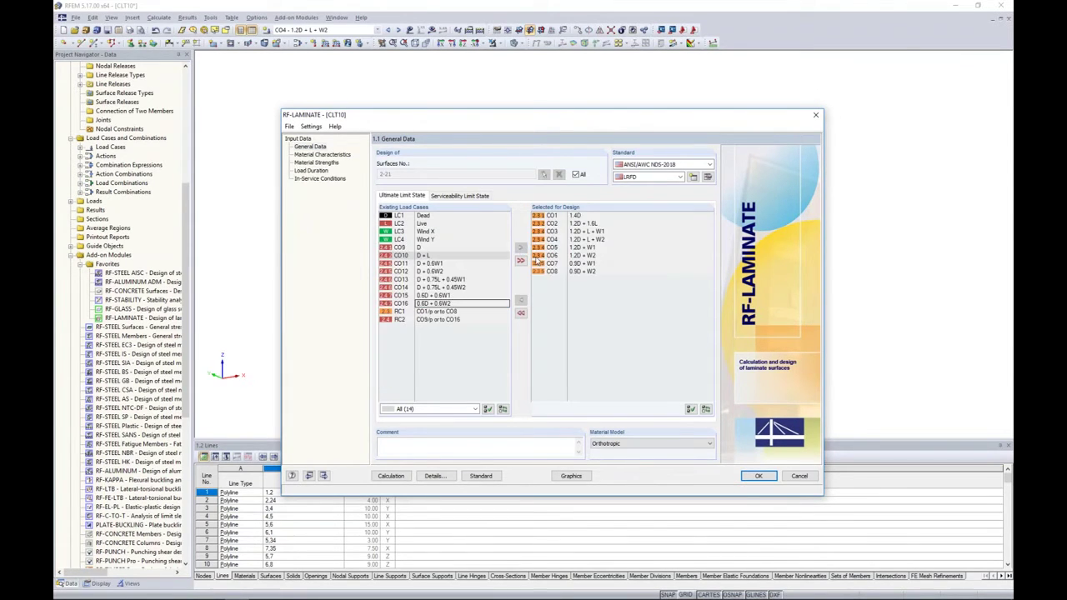
Select load combinations CO9 to CO16 for the serviceability limit state design and open the orthotropic material characteristics
{"action": "left_click", "coordinate": [469, 197]}
{"action": "left_click", "coordinate": [434, 311]}
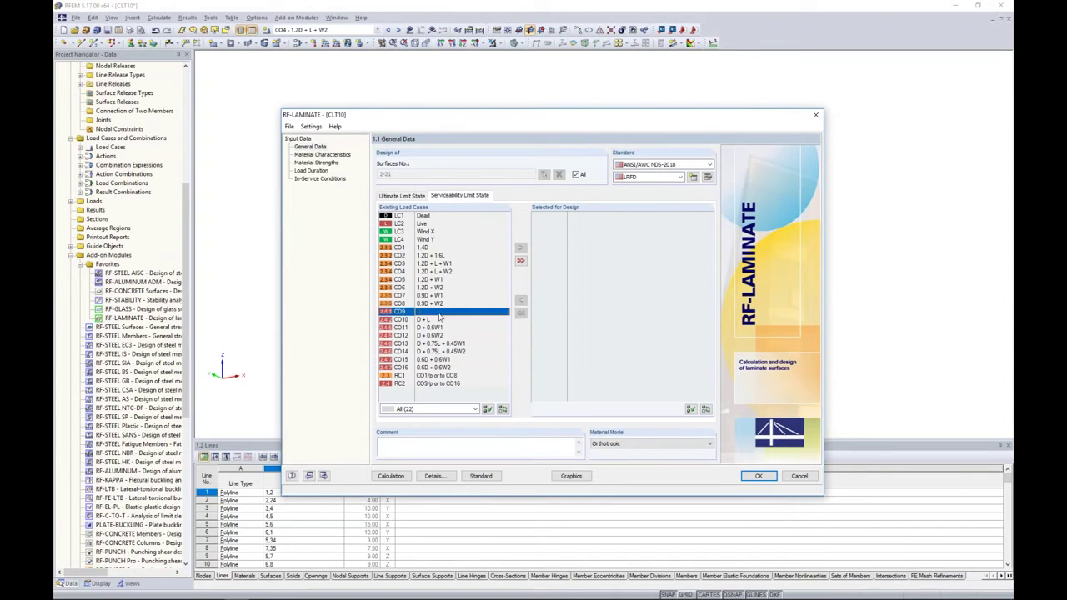
{"action": "left_click", "coordinate": [446, 367], "text": "shift"}
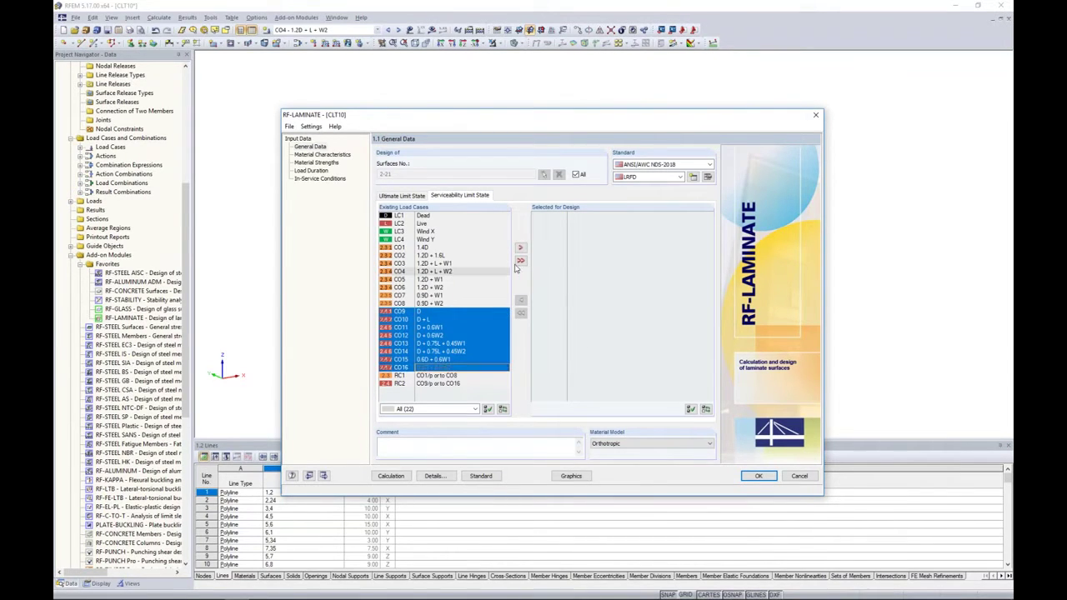
{"action": "left_click", "coordinate": [519, 247]}
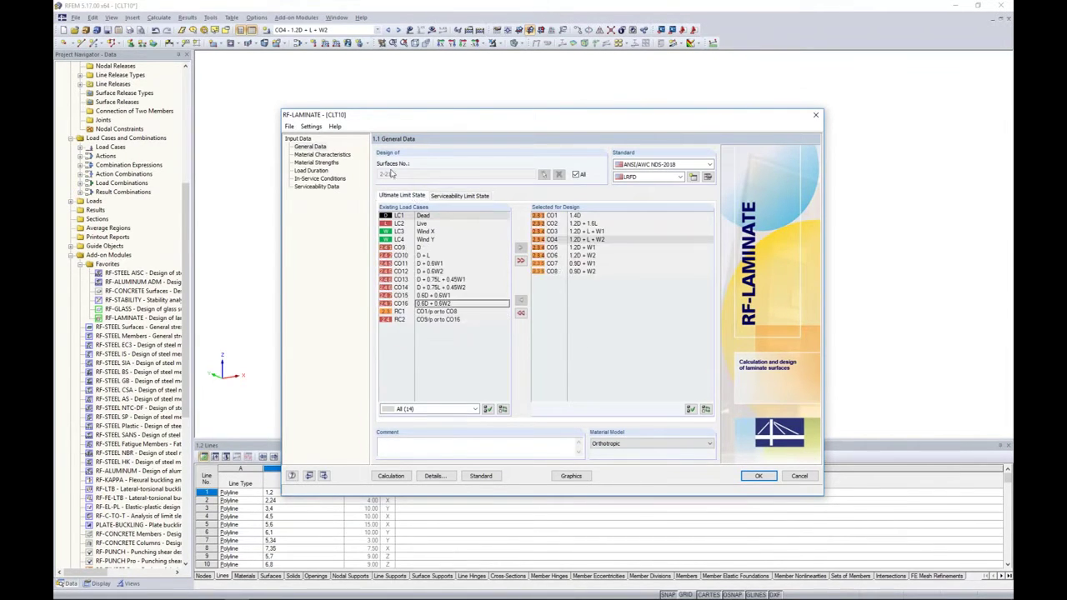
{"action": "left_click", "coordinate": [345, 157]}
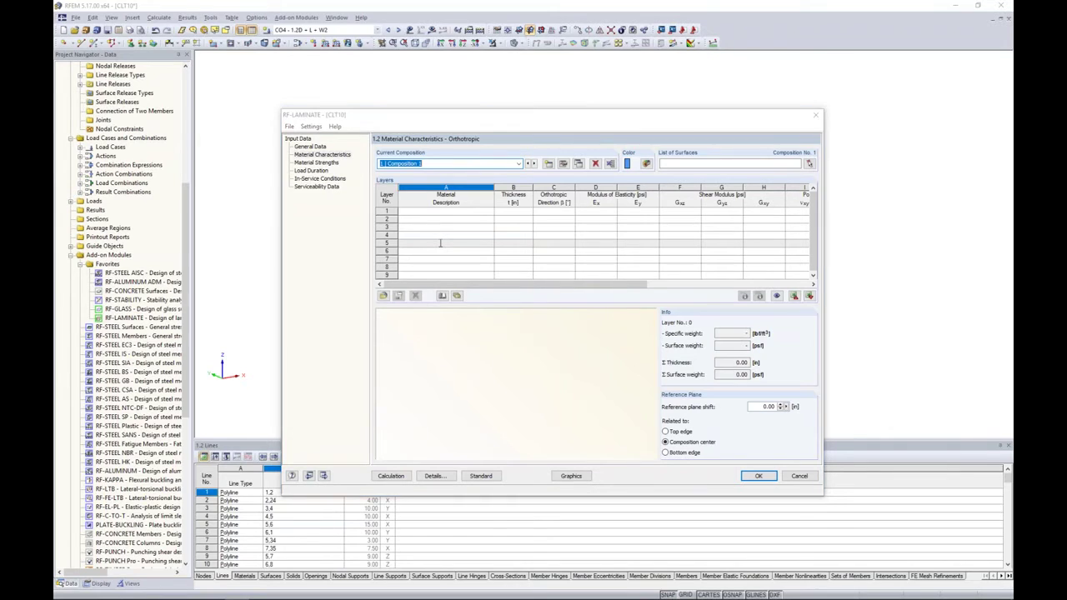
{"action": "key", "text": "super+Tab"}
{"action": "left_click", "coordinate": [532, 202]}
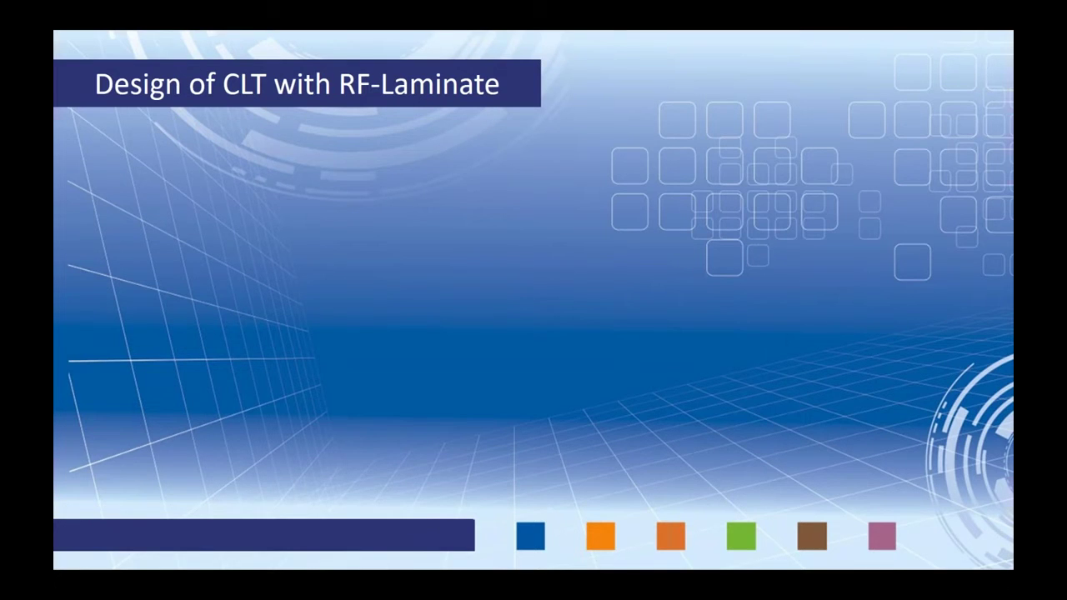
{"action": "key", "text": "Right"}
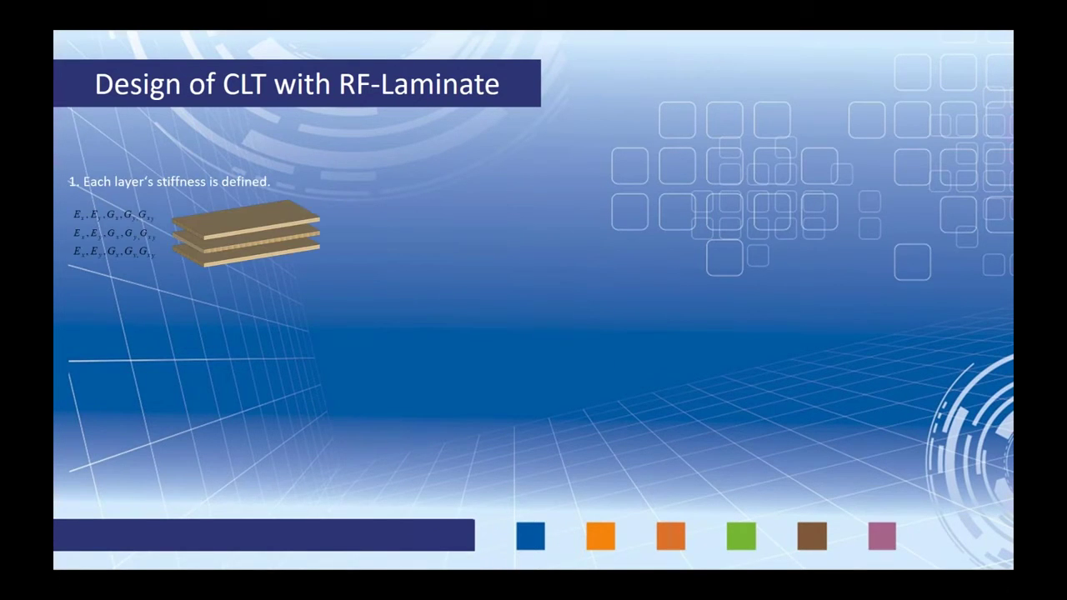
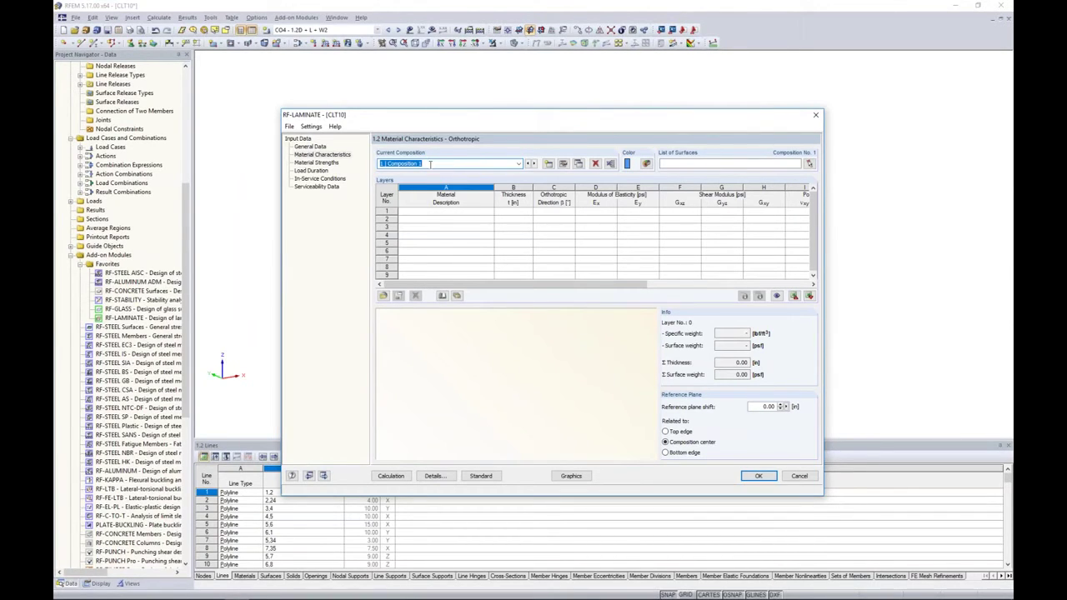
Name the first composition Floor and assign surfaces 9-11 and 19-21 to it by selecting them in the model
{"action": "key", "text": "BackSpace"}
{"action": "left_click", "coordinate": [808, 164]}
{"action": "left_click_drag", "start_coordinate": [356, 123], "coordinate": [693, 172]}
{"action": "left_click_drag", "start_coordinate": [354, 248], "coordinate": [710, 278]}
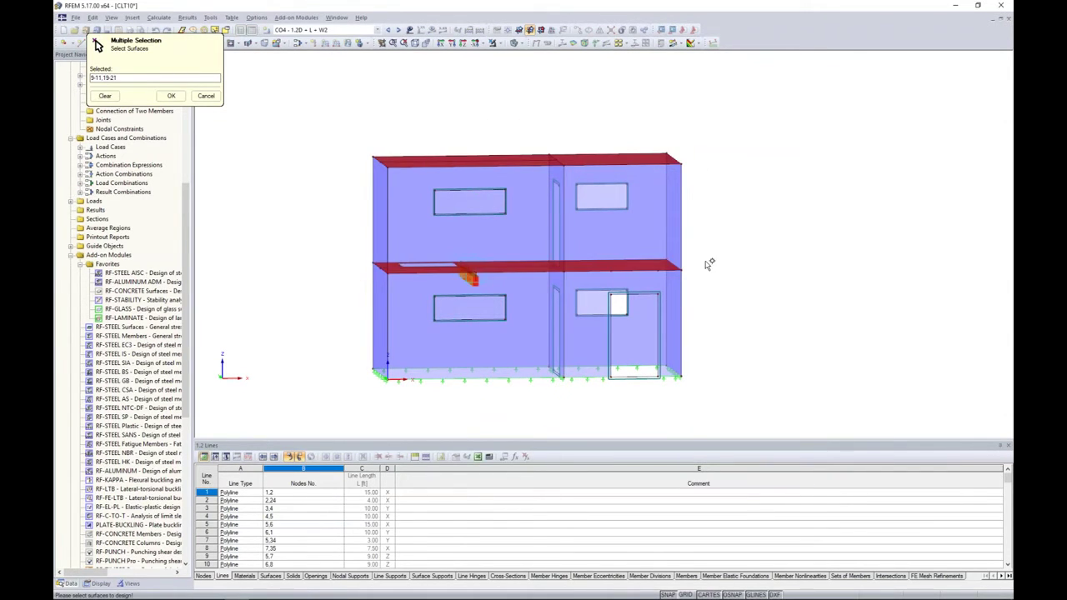
{"action": "middle_click_drag", "start_coordinate": [710, 265], "coordinate": [760, 303], "text": "ctrl"}
{"action": "left_click", "coordinate": [171, 95]}
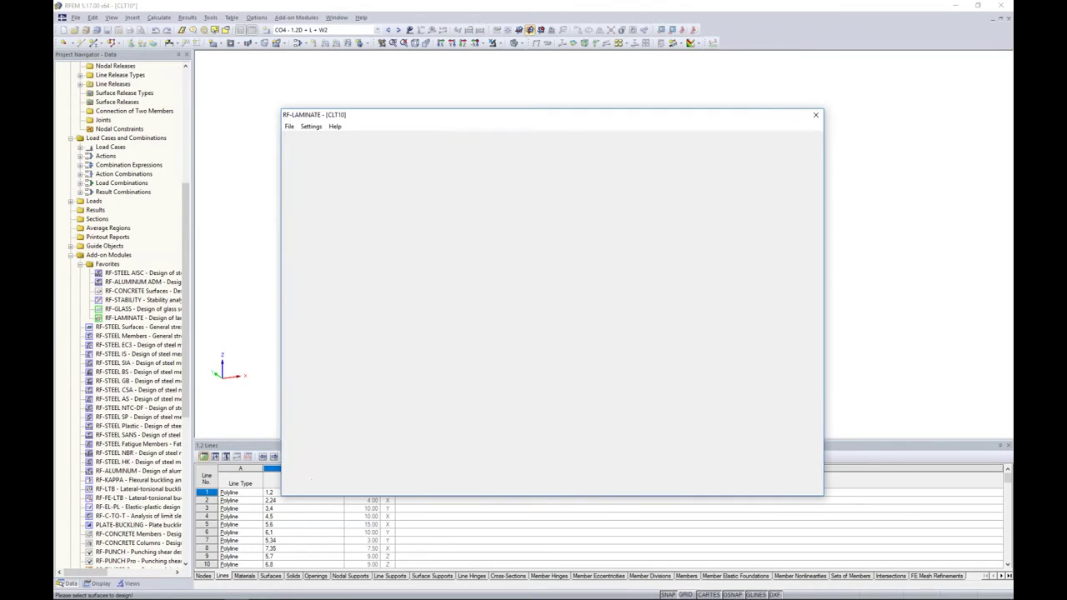
Browse the material library for layer 1, filtered to Timber, Wood (North America) and the ANSI/AWC standard group
{"action": "left_click", "coordinate": [430, 211]}
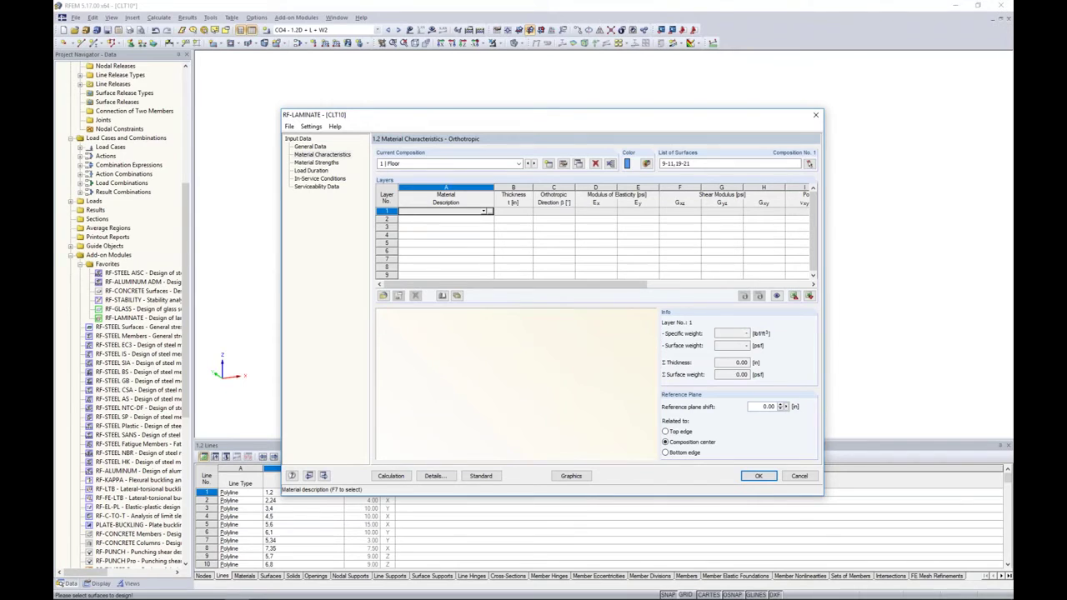
{"action": "left_click", "coordinate": [489, 212]}
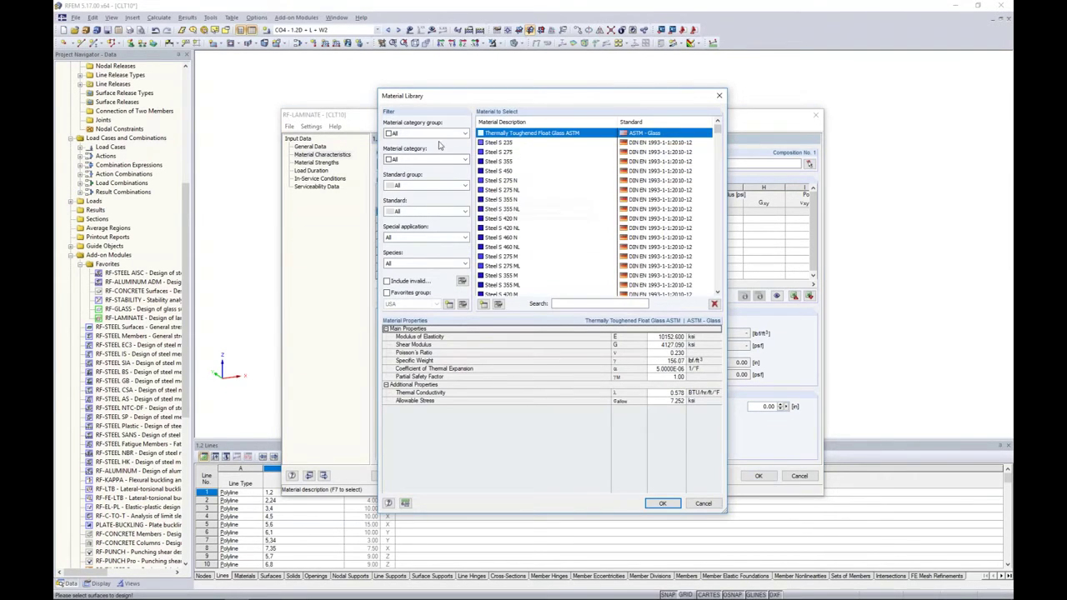
{"action": "left_click", "coordinate": [433, 133]}
{"action": "left_click", "coordinate": [407, 172]}
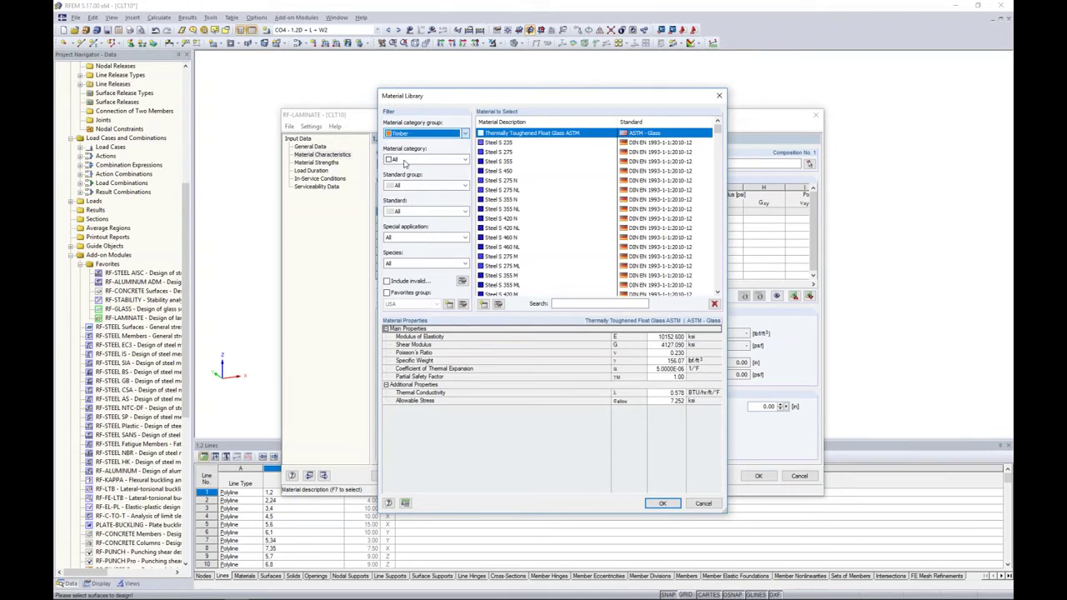
{"action": "left_click", "coordinate": [405, 160]}
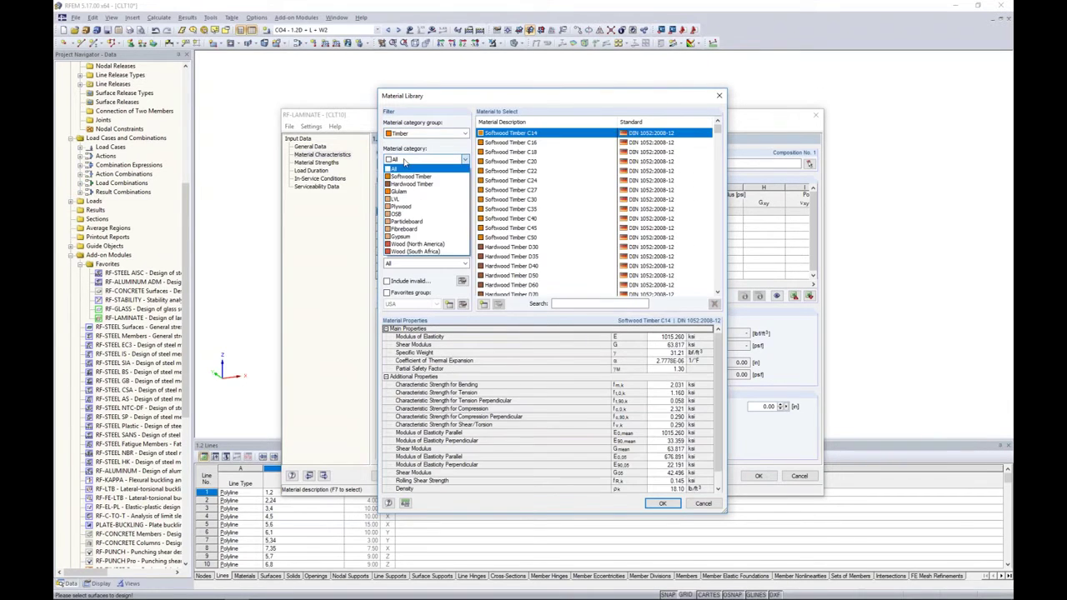
{"action": "left_click", "coordinate": [417, 248]}
{"action": "left_click", "coordinate": [426, 185]}
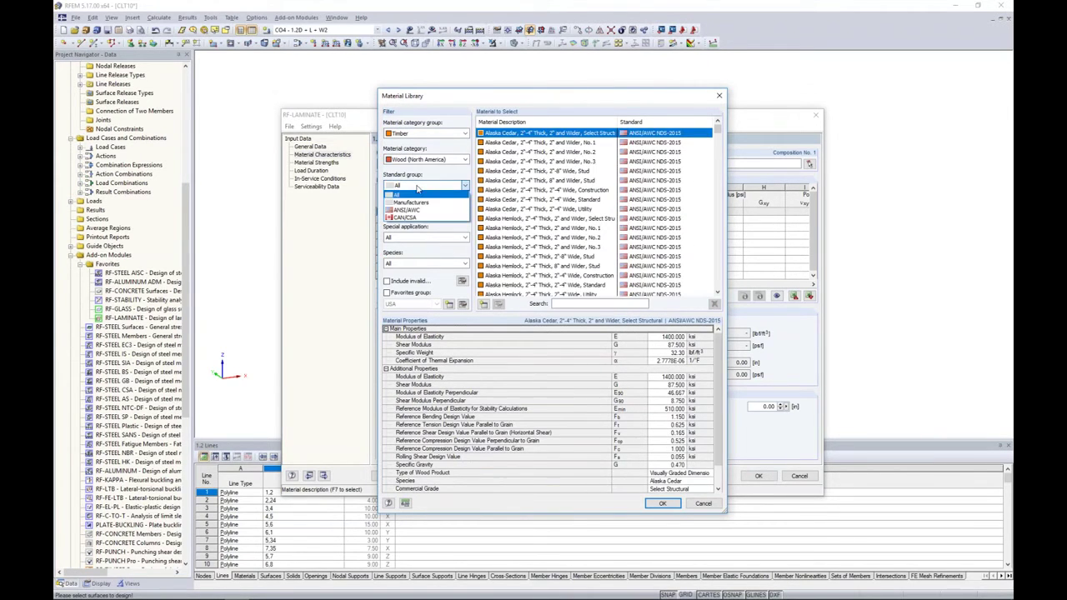
{"action": "left_click", "coordinate": [413, 210]}
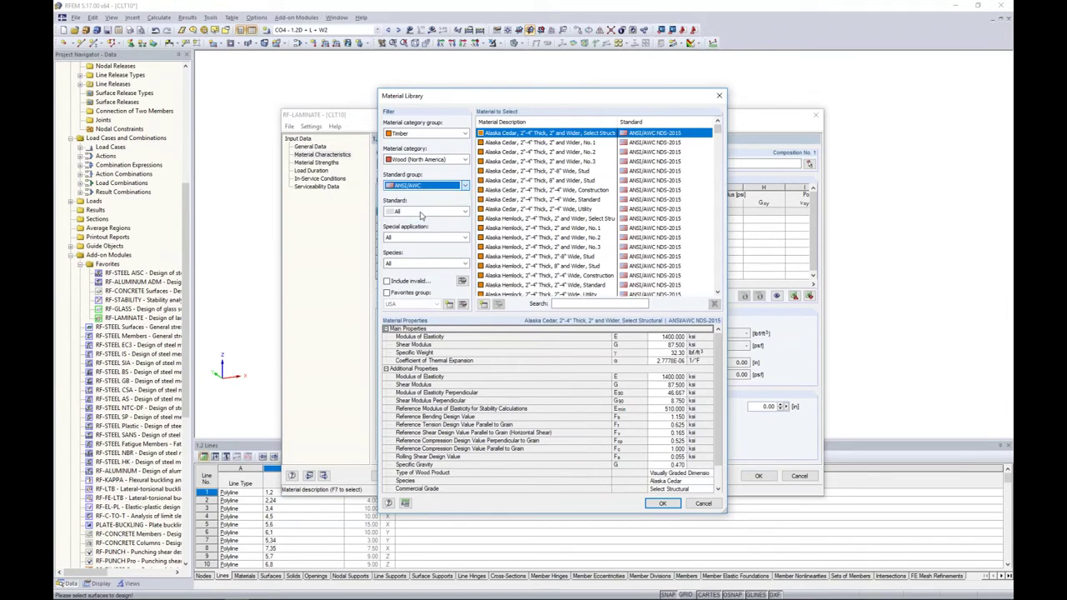
{"action": "left_click_drag", "start_coordinate": [717, 131], "coordinate": [718, 281]}
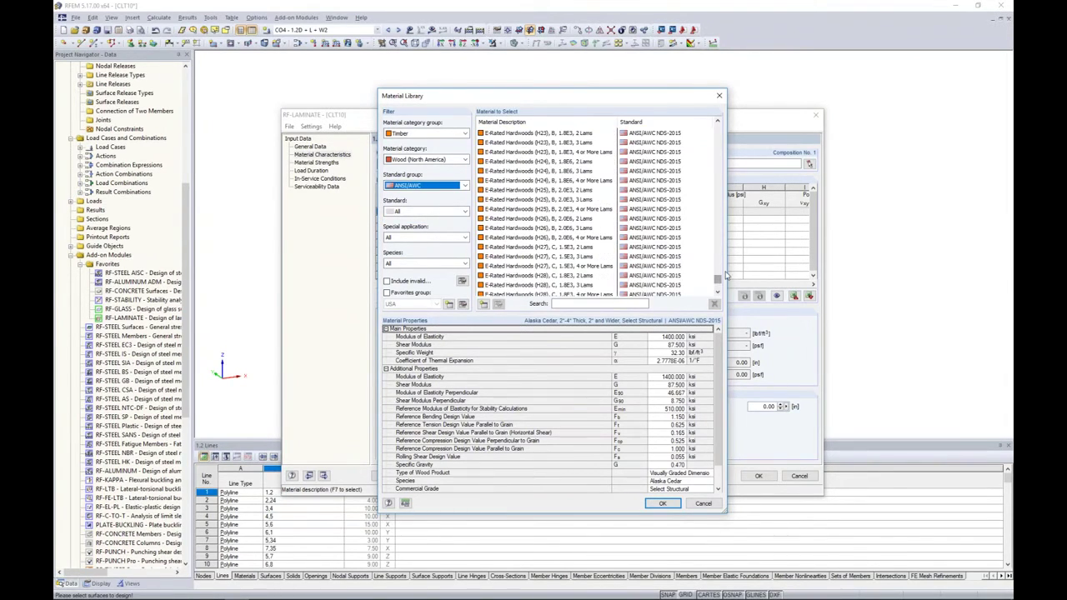
{"action": "left_click", "coordinate": [703, 505]}
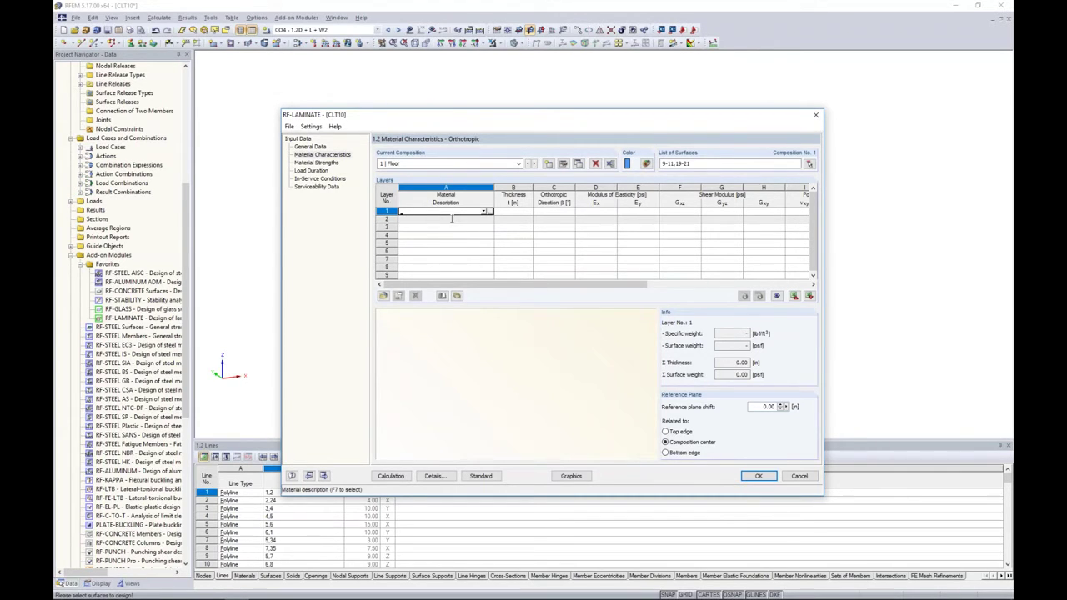
Import the 6 7/8 in CLT Grade E2 layers of ANSI/APA PRG 320 CLT - US into the Floor composition and check their material strengths
{"action": "left_click", "coordinate": [457, 297]}
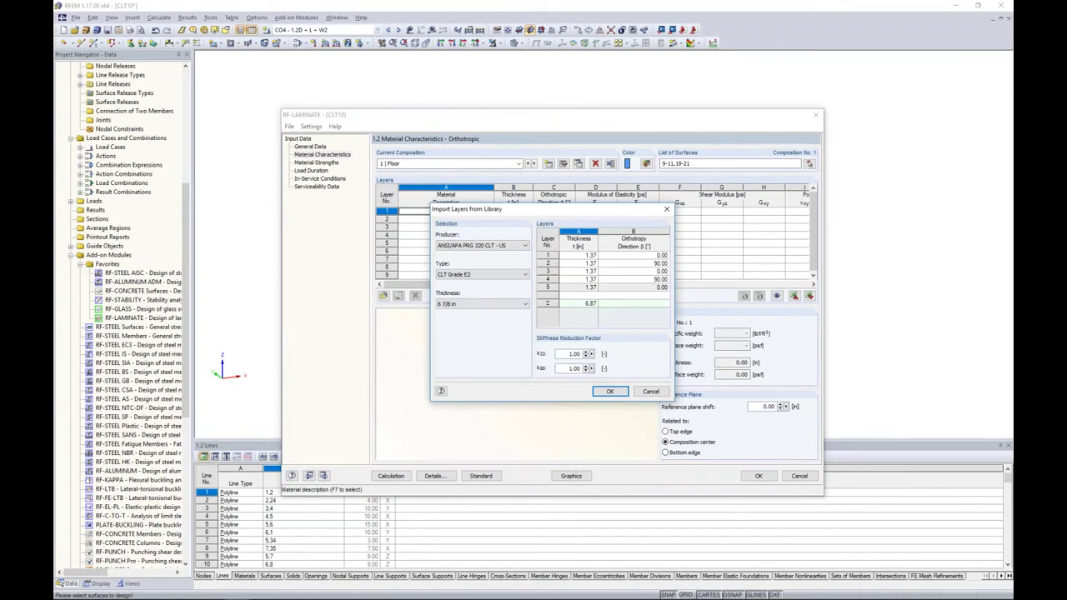
{"action": "left_click", "coordinate": [525, 247]}
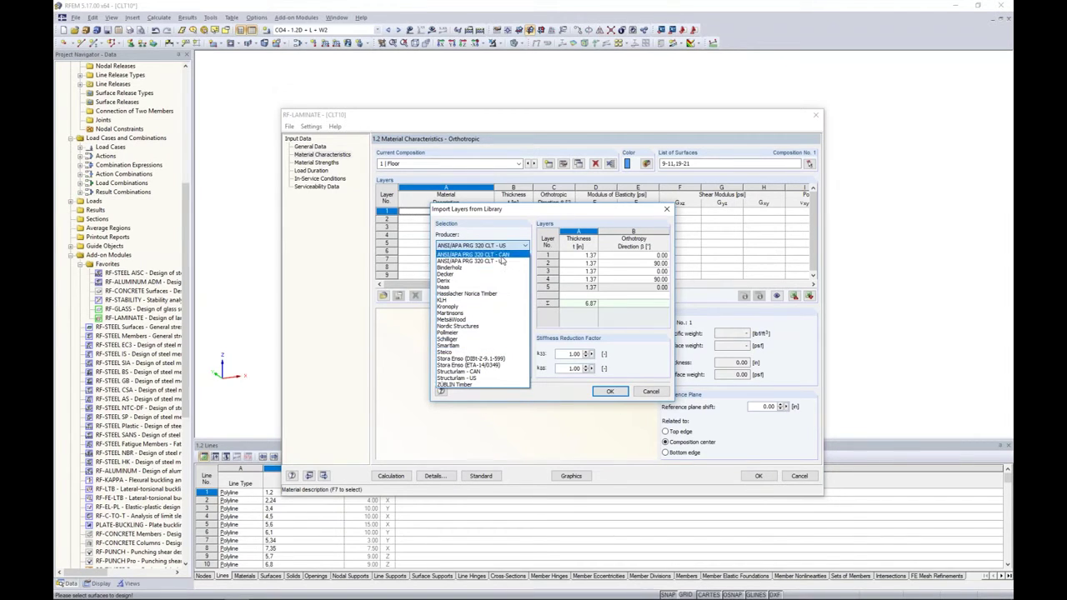
{"action": "left_click", "coordinate": [501, 261]}
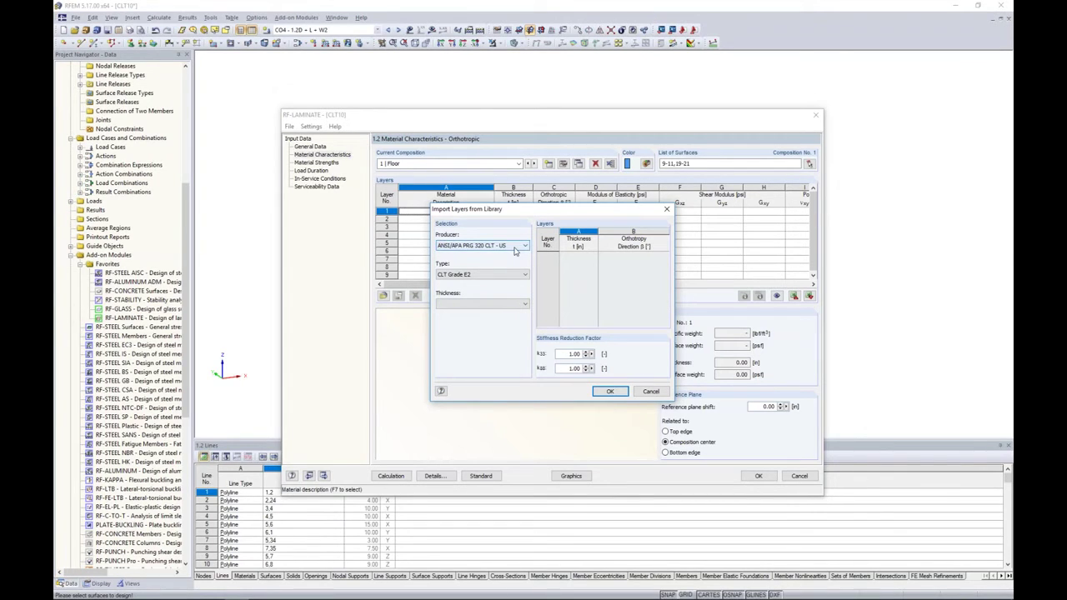
{"action": "left_click", "coordinate": [503, 274]}
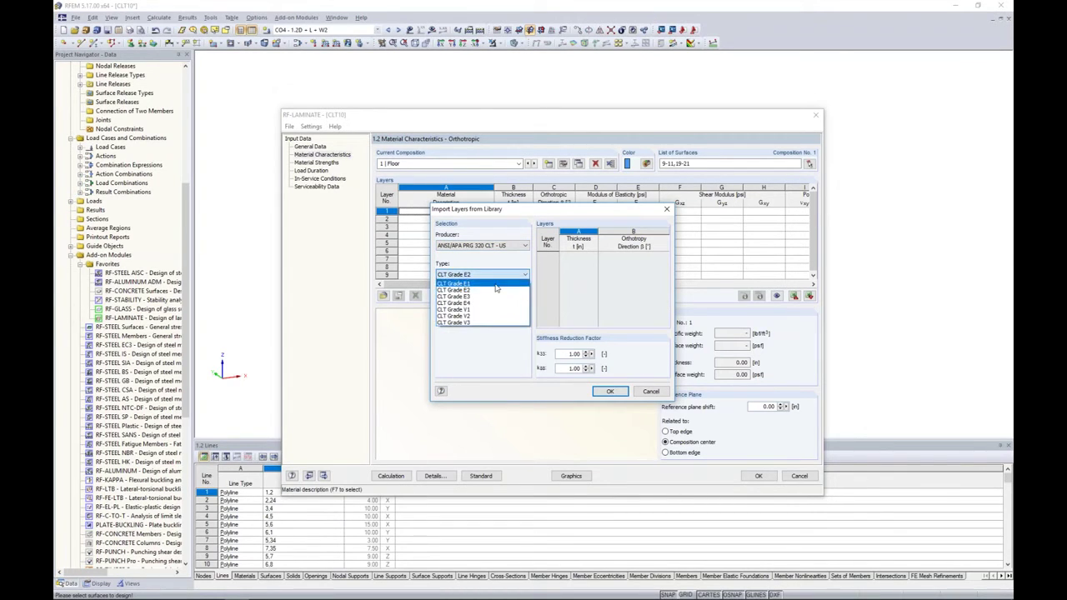
{"action": "left_click", "coordinate": [491, 293]}
{"action": "left_click", "coordinate": [486, 303]}
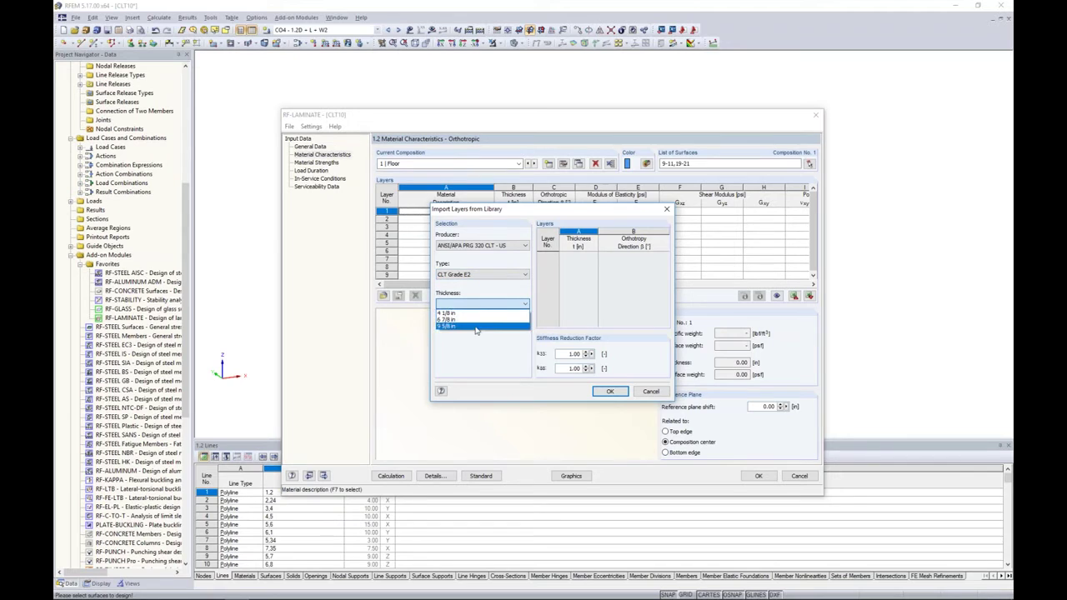
{"action": "left_click", "coordinate": [475, 321]}
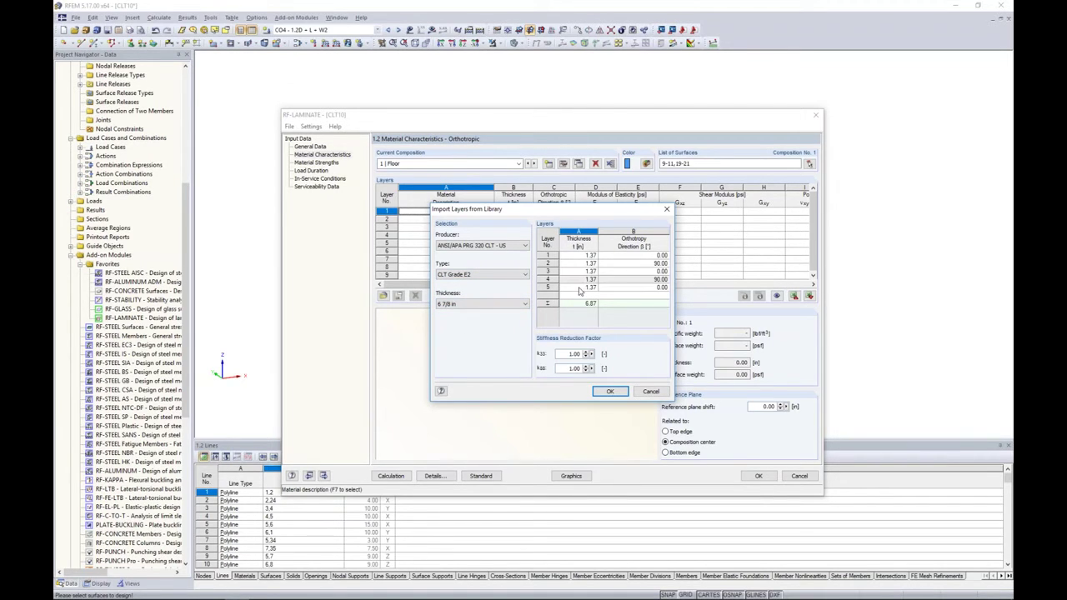
{"action": "left_click", "coordinate": [607, 391]}
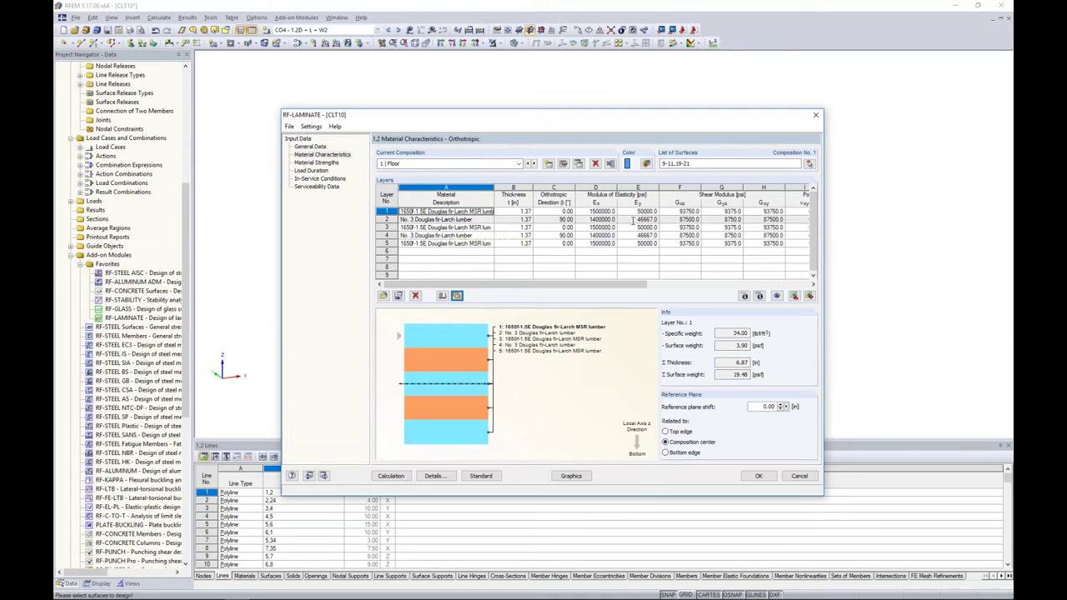
{"action": "mouse_move", "coordinate": [627, 287]}
{"action": "left_mouse_down"}
{"action": "mouse_move", "coordinate": [717, 288]}
{"action": "mouse_move", "coordinate": [617, 289]}
{"action": "left_mouse_up"}
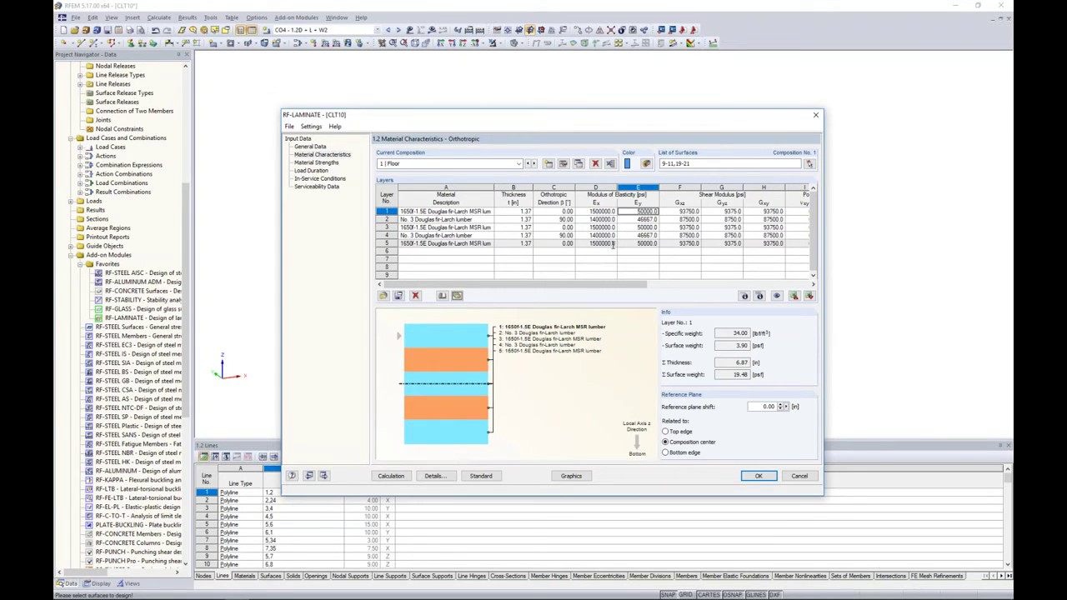
{"action": "left_click", "coordinate": [304, 162]}
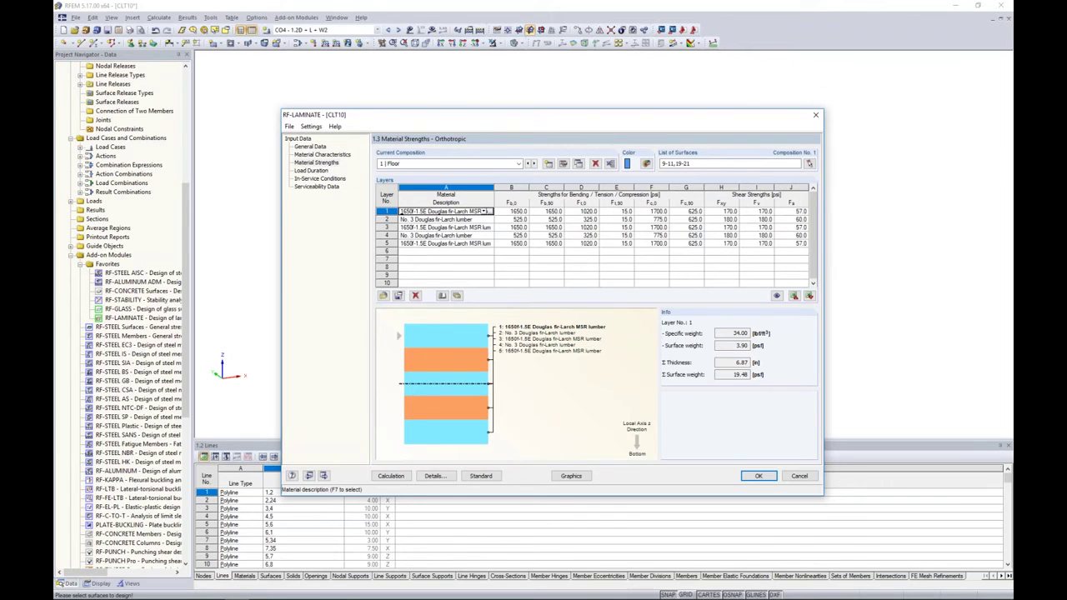
{"action": "left_click", "coordinate": [322, 154]}
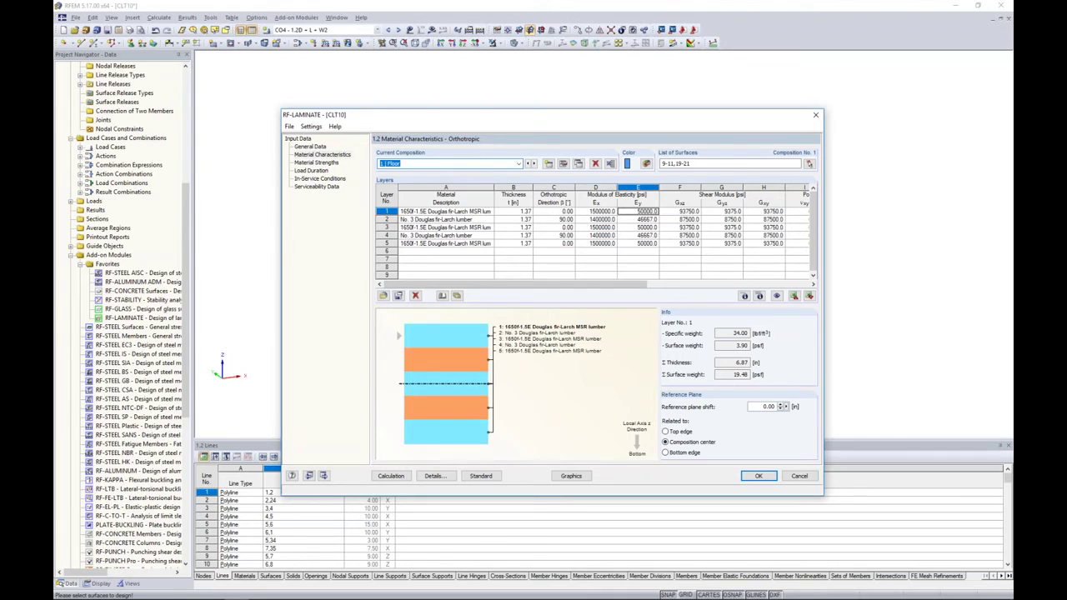
Create a Walls composition for surfaces 2-8 and 12-18 and import the 6 7/8 in CLT Grade E2 layers into it
{"action": "left_click", "coordinate": [548, 163]}
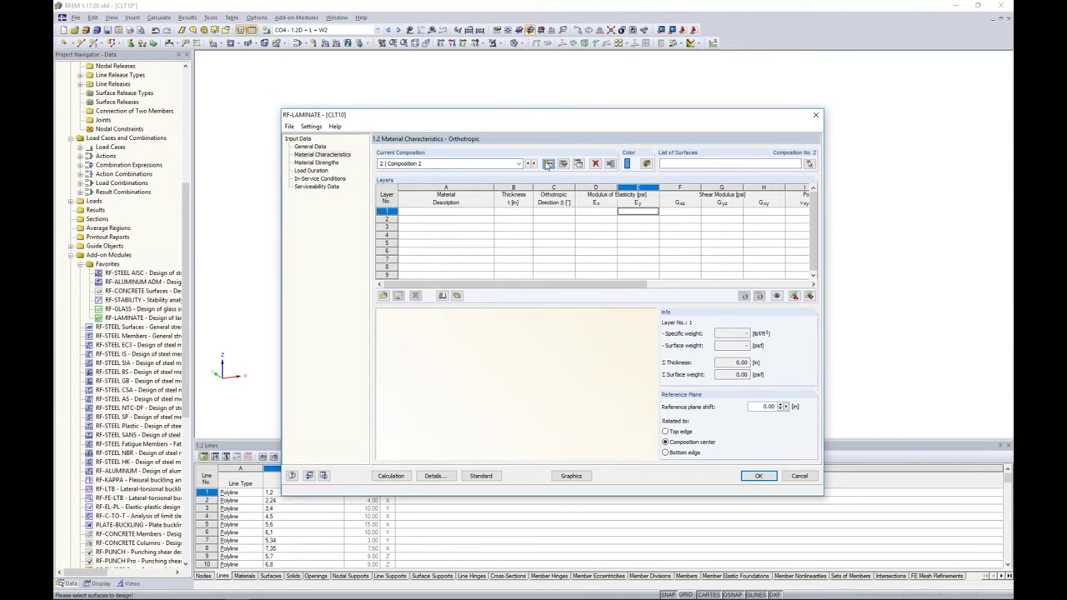
{"action": "type", "text": "Walls"}
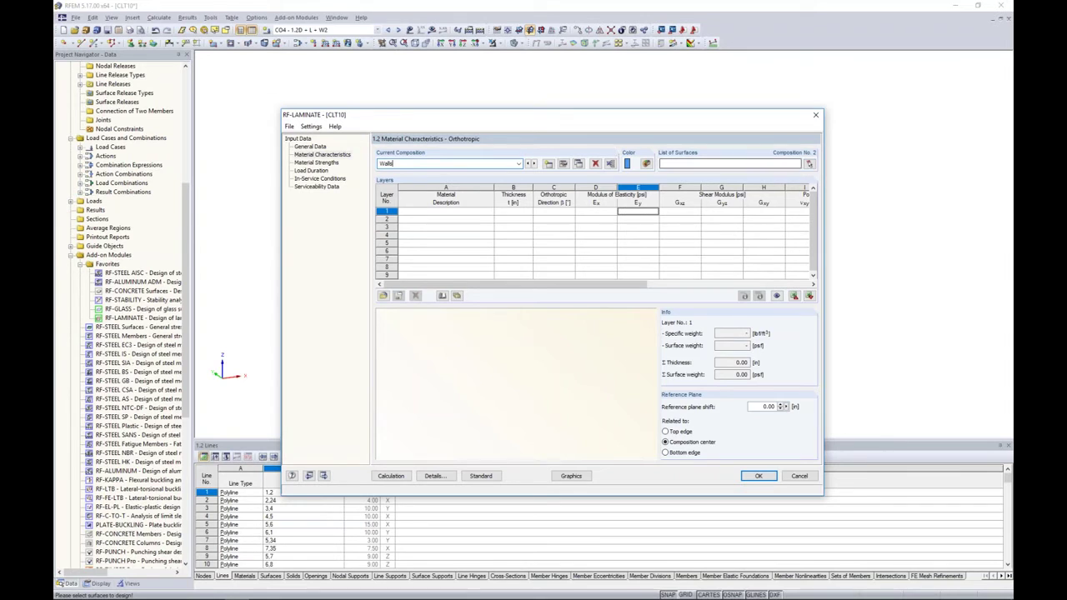
{"action": "left_click", "coordinate": [809, 163]}
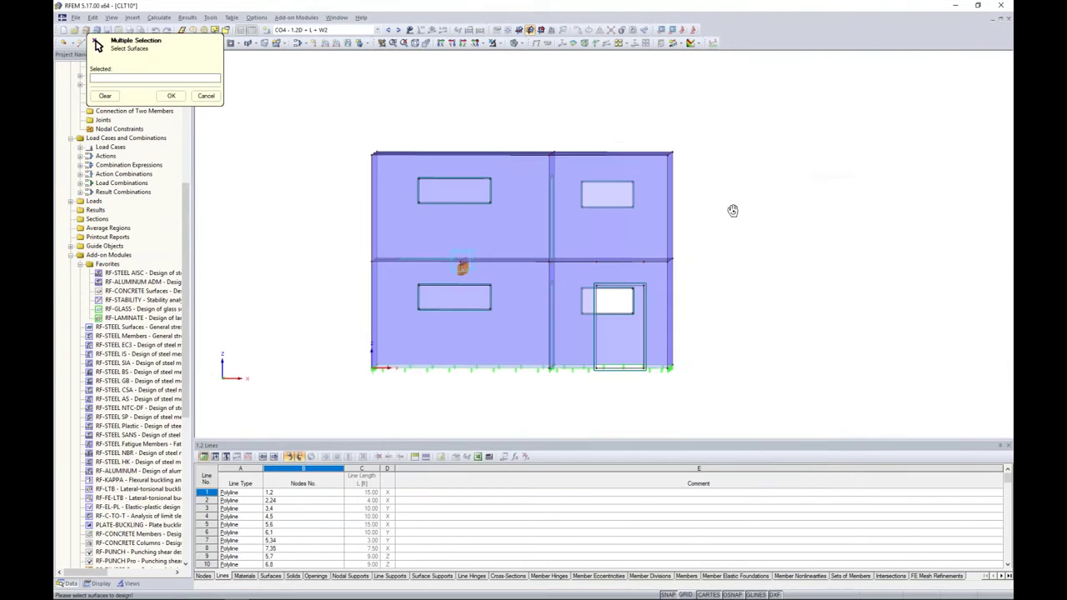
{"action": "left_click_drag", "start_coordinate": [746, 230], "coordinate": [336, 175]}
{"action": "left_click_drag", "start_coordinate": [714, 334], "coordinate": [286, 267]}
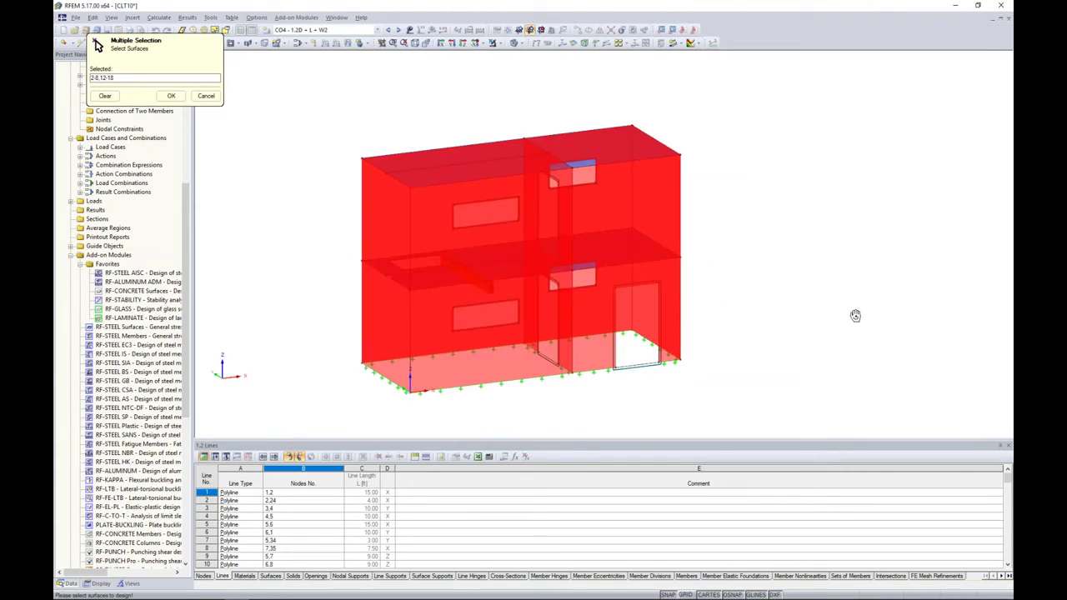
{"action": "left_click", "coordinate": [171, 96]}
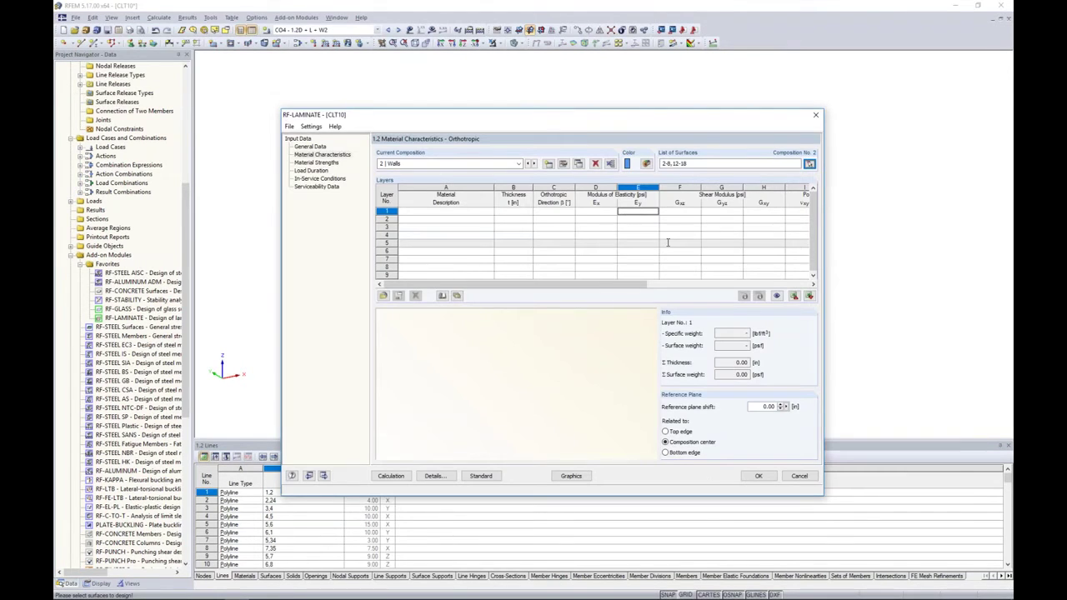
{"action": "left_click", "coordinate": [456, 295]}
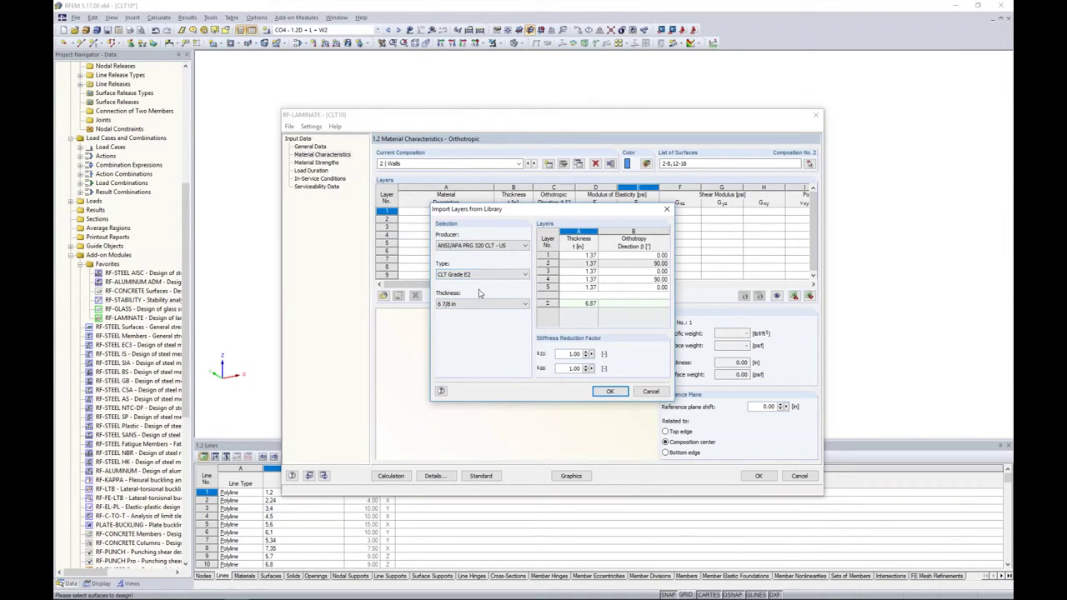
{"action": "left_click", "coordinate": [609, 391]}
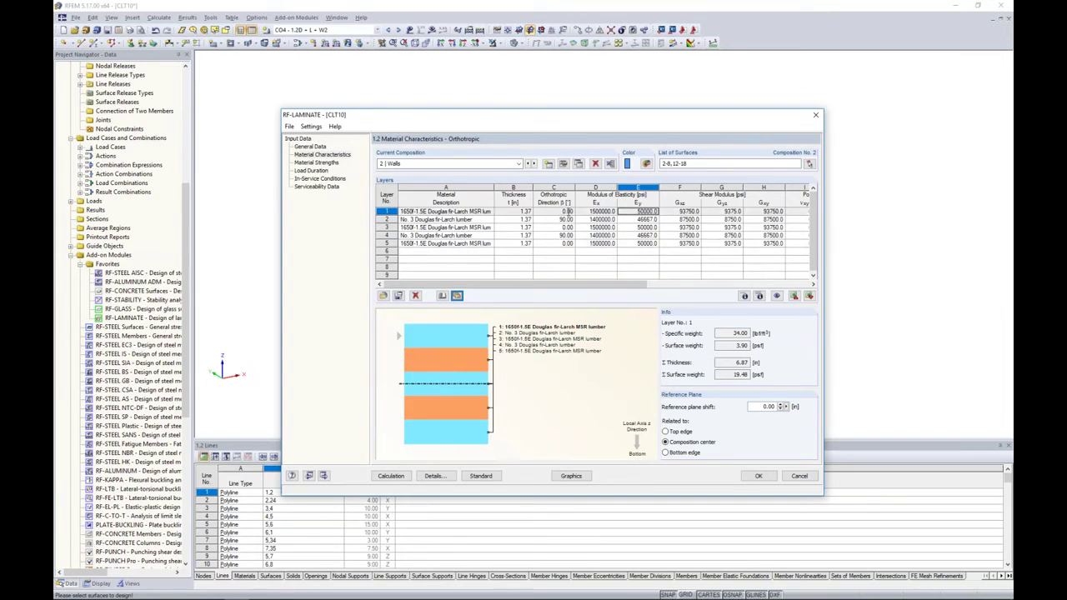
In the Walls composition details, enable cross laminated timber without glue at narrow sides and shear failure in glued contact surface
{"action": "left_click", "coordinate": [564, 164]}
{"action": "left_click_drag", "start_coordinate": [566, 139], "coordinate": [563, 202]}
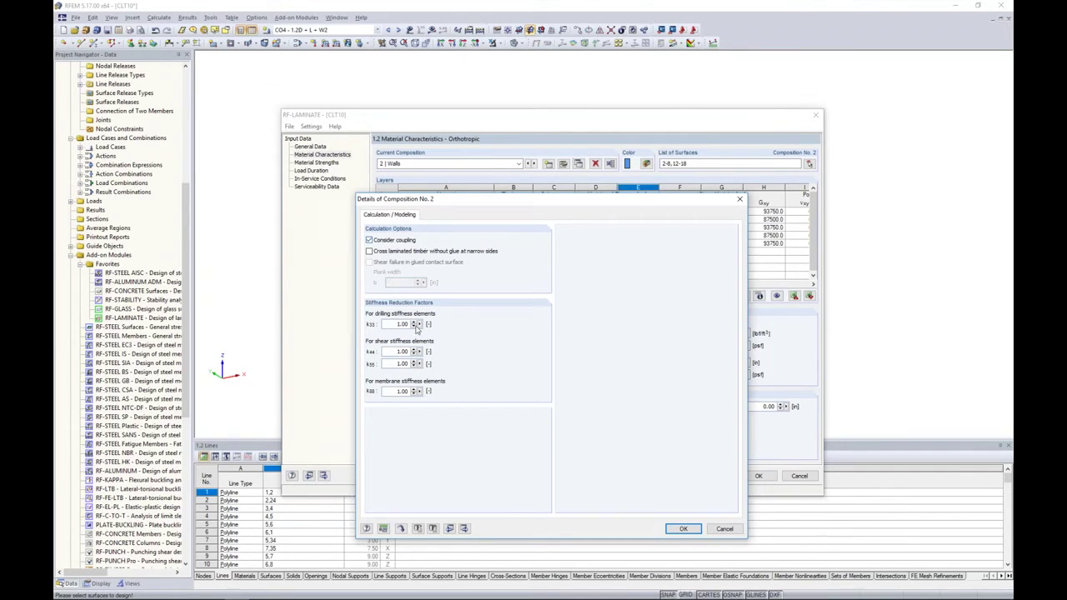
{"action": "left_click", "coordinate": [380, 251]}
{"action": "left_click", "coordinate": [369, 262]}
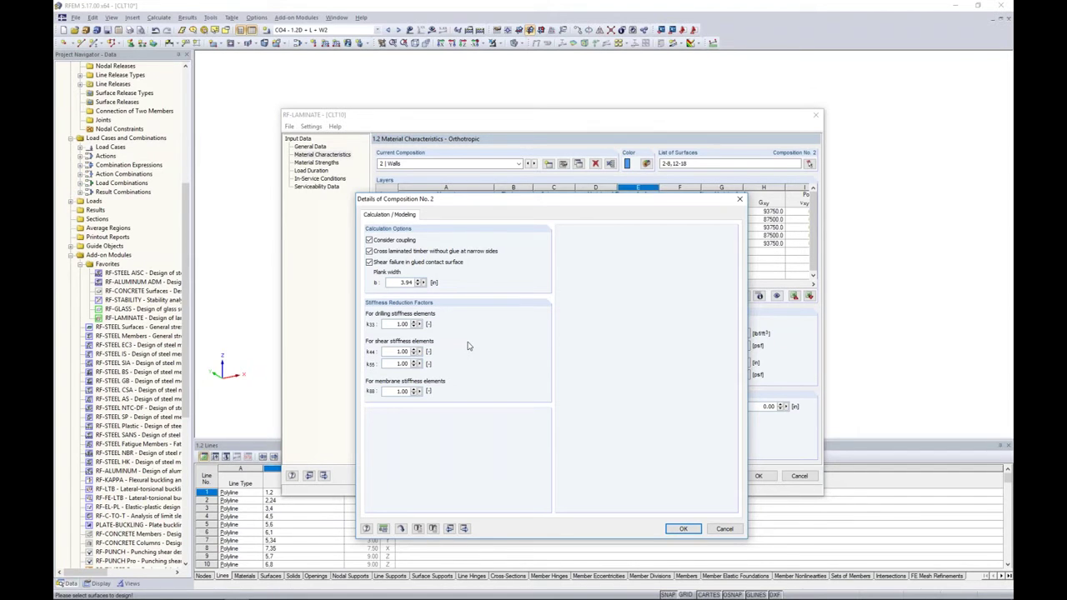
Switch to the presentation slide on the RF-LAMINATE calculation options
{"action": "key", "text": "super+Tab"}
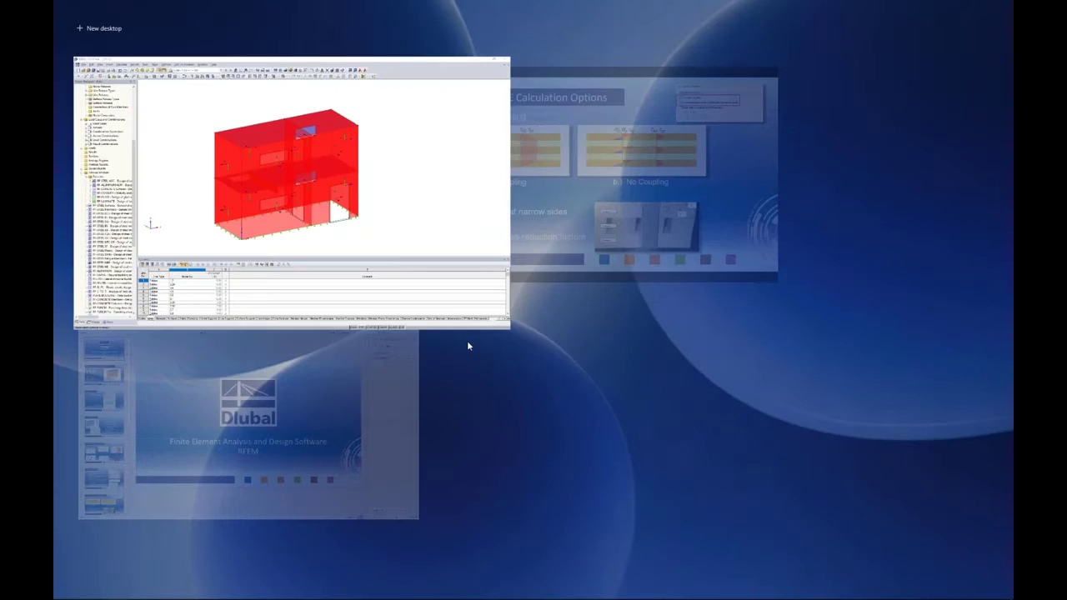
{"action": "left_click", "coordinate": [601, 175]}
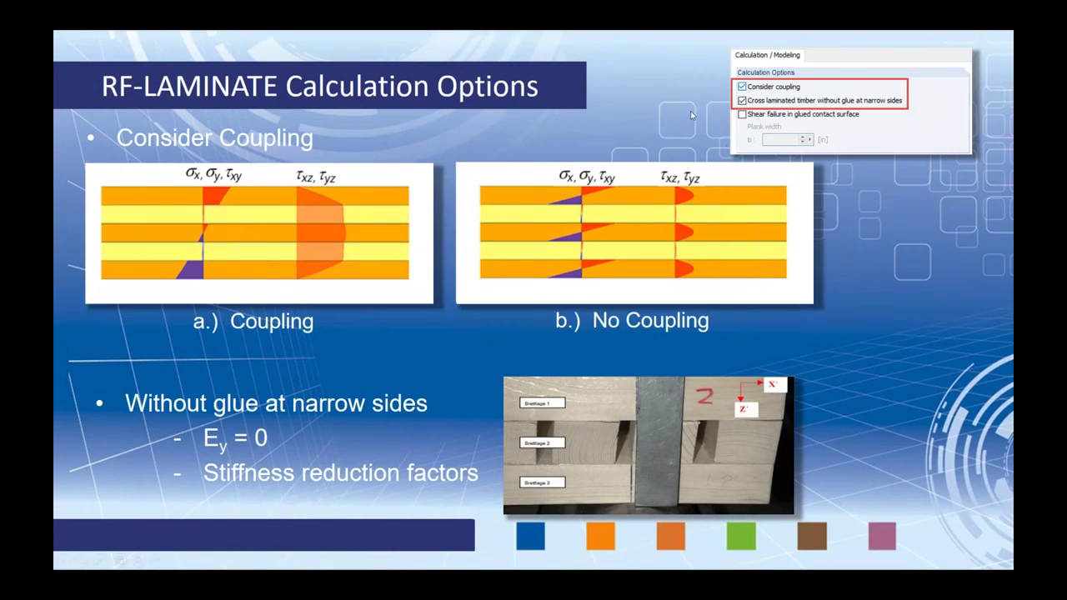
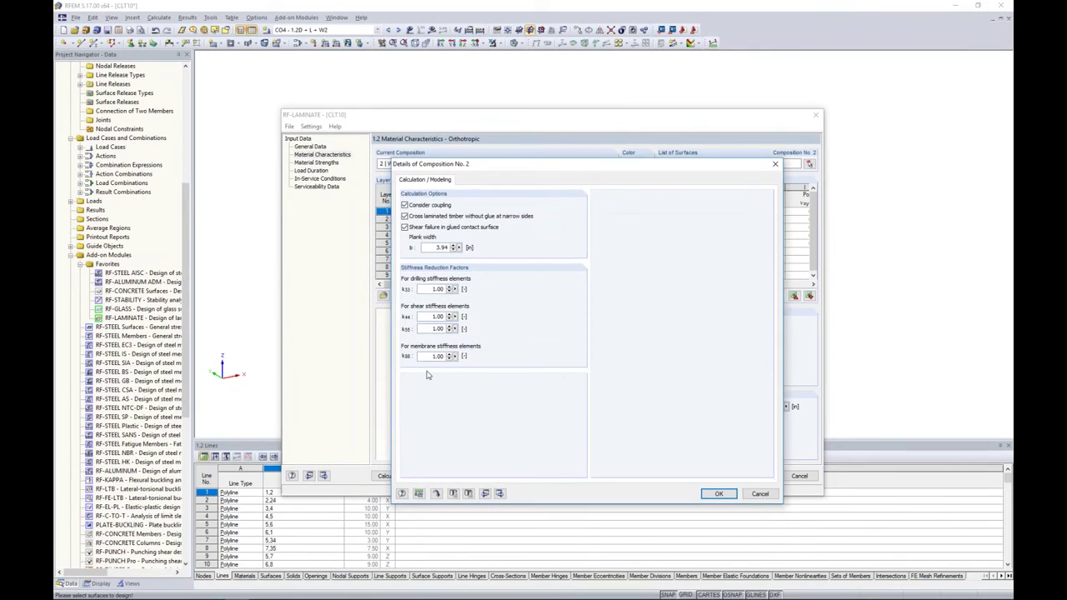
Set the Walls composition's plank width to 4.0 in and its stiffness reduction factors to 0.49 for drilling (k33) and 0.59 for membrane (k88)
{"action": "type", "text": "4.0"}
{"action": "key", "text": "Tab"}
{"action": "type", "text": "0.49"}
{"action": "key", "text": "Tab"}
{"action": "key", "text": "Tab"}
{"action": "key", "text": "Tab"}
{"action": "type", "text": "0.59"}
{"action": "left_click", "coordinate": [720, 494]}
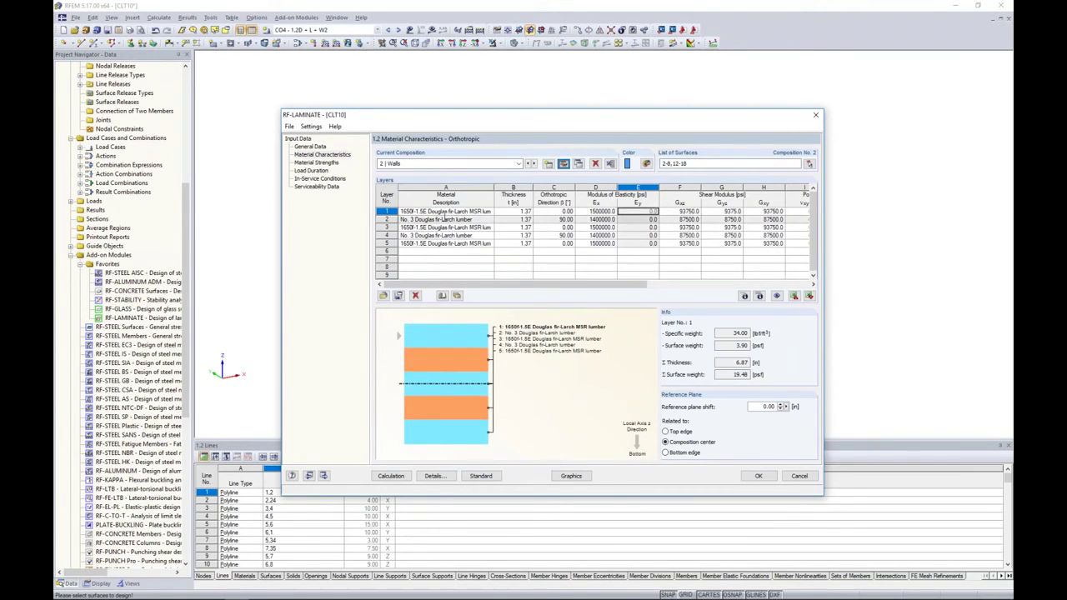
{"action": "left_click", "coordinate": [503, 164]}
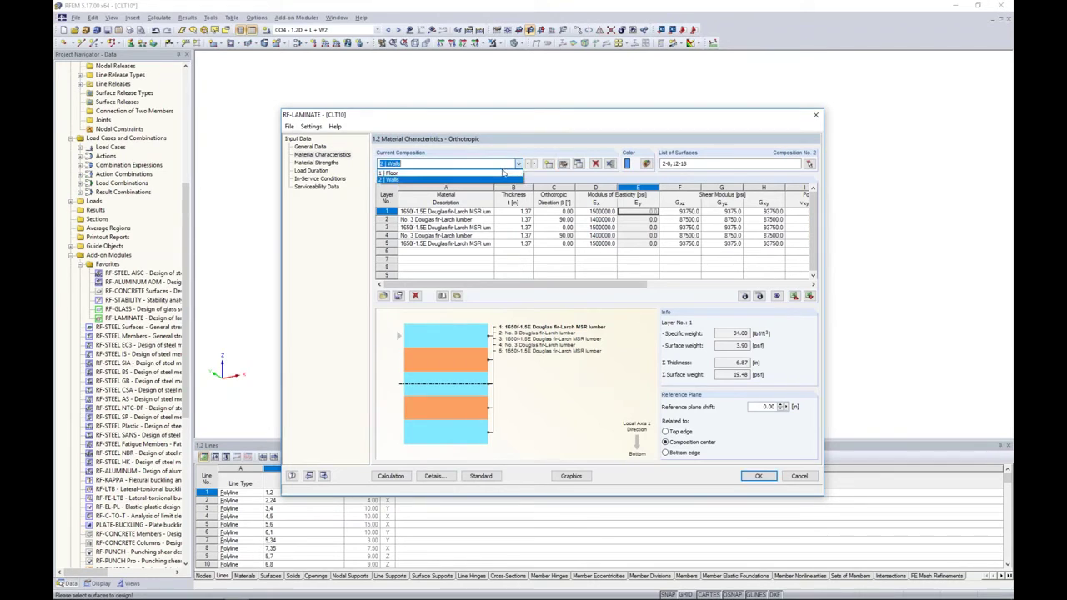
{"action": "left_click", "coordinate": [500, 180]}
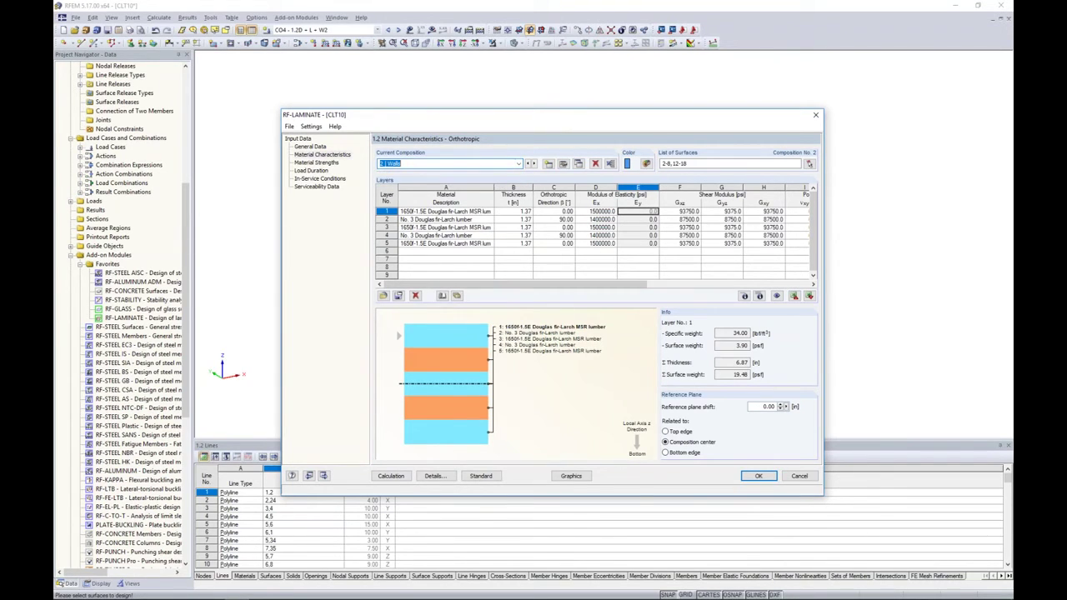
Examine the partial stiffness matrix of the Walls composition's first layer and the composition's extended stiffness matrix
{"action": "left_click", "coordinate": [481, 213]}
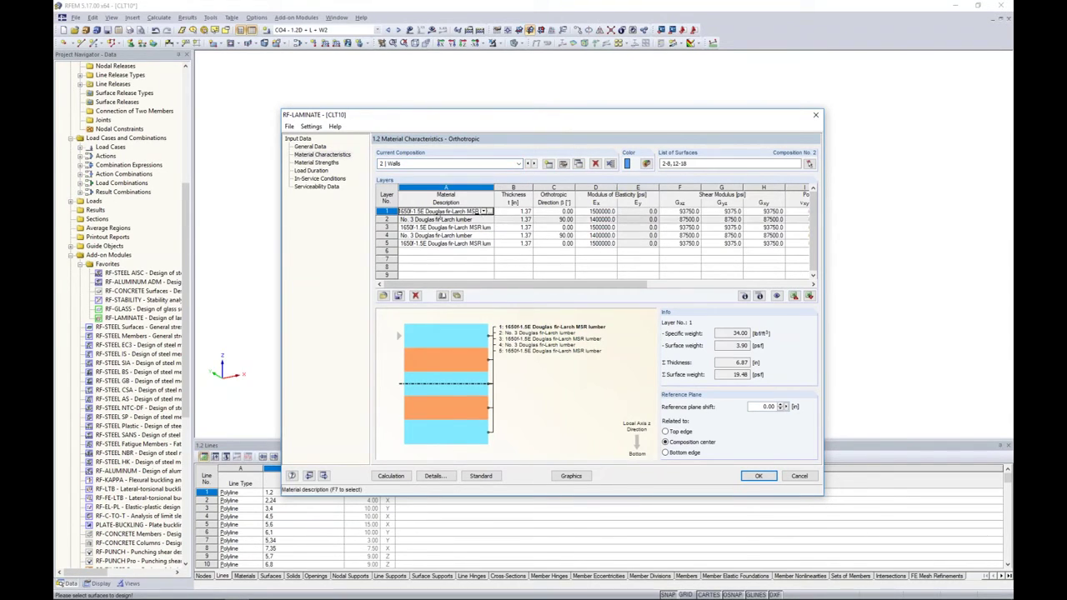
{"action": "left_click", "coordinate": [745, 295]}
{"action": "left_click_drag", "start_coordinate": [618, 194], "coordinate": [562, 227]}
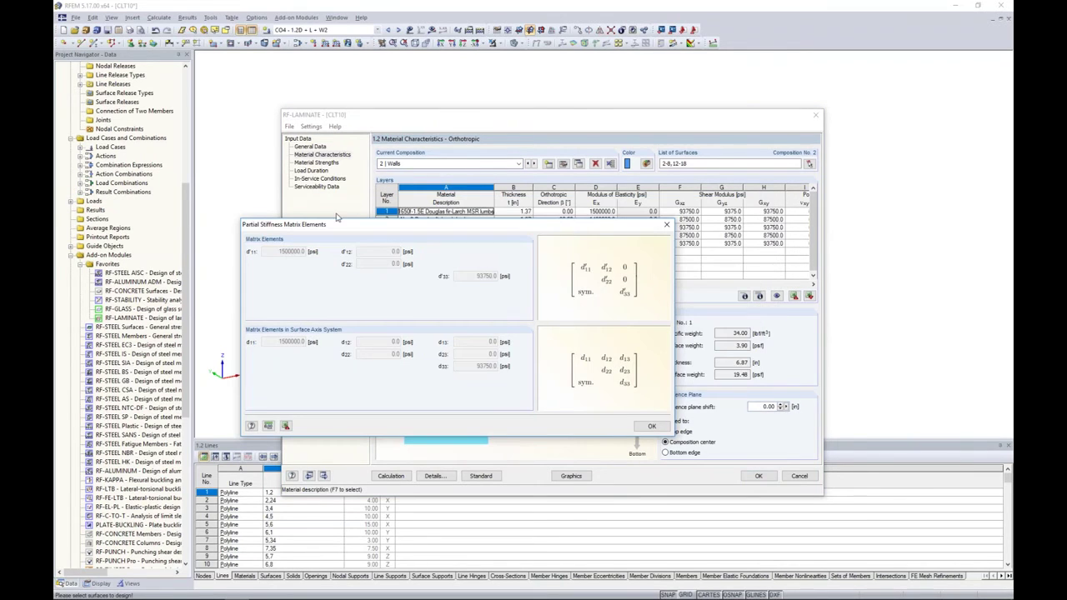
{"action": "left_click", "coordinate": [666, 225]}
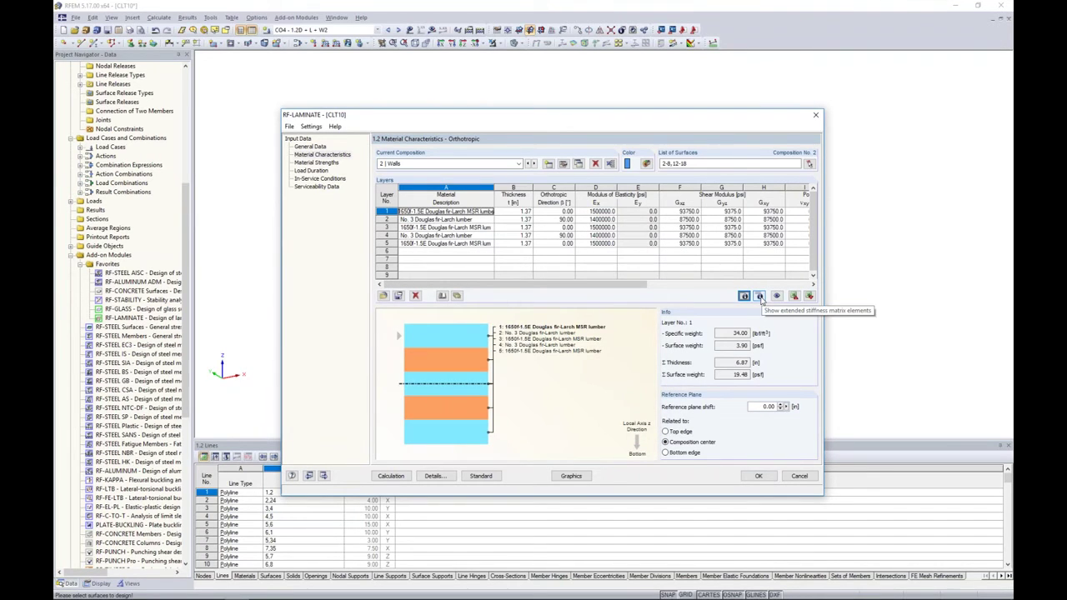
{"action": "left_click", "coordinate": [759, 296]}
{"action": "left_click_drag", "start_coordinate": [657, 170], "coordinate": [562, 265]}
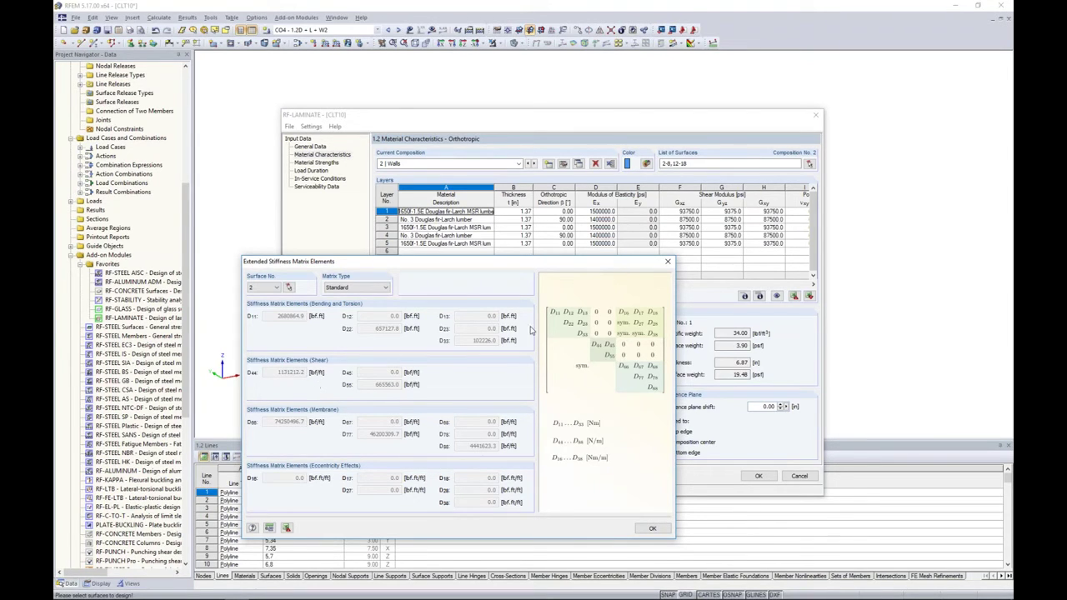
{"action": "left_click", "coordinate": [654, 528]}
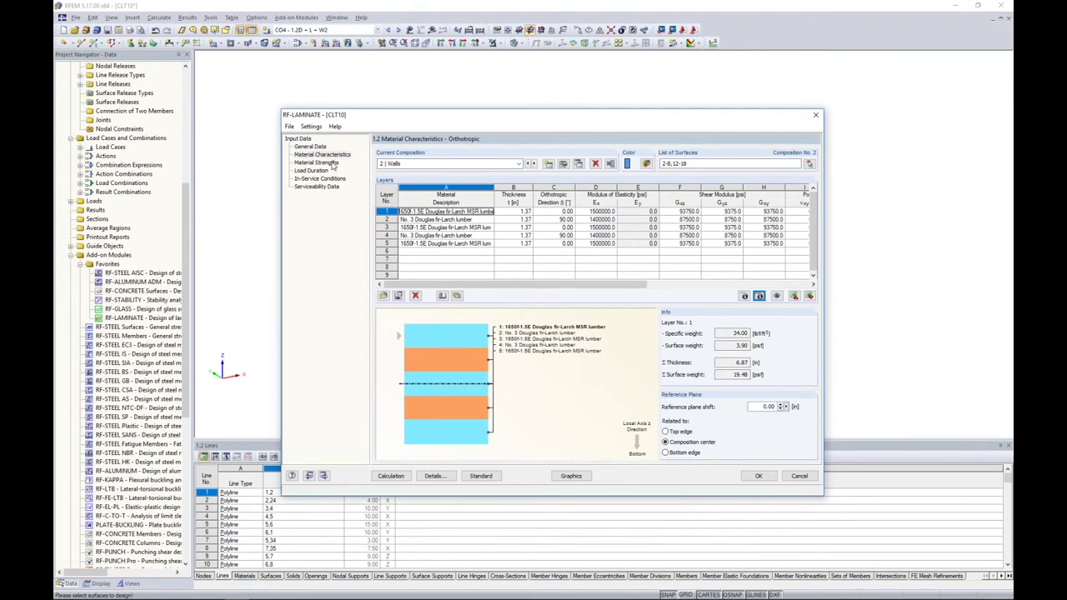
In the details for stress output, enable the torsional shear interaction stresses in x and y for the top/bottom and middle layers
{"action": "left_click", "coordinate": [332, 163]}
{"action": "left_click", "coordinate": [402, 212]}
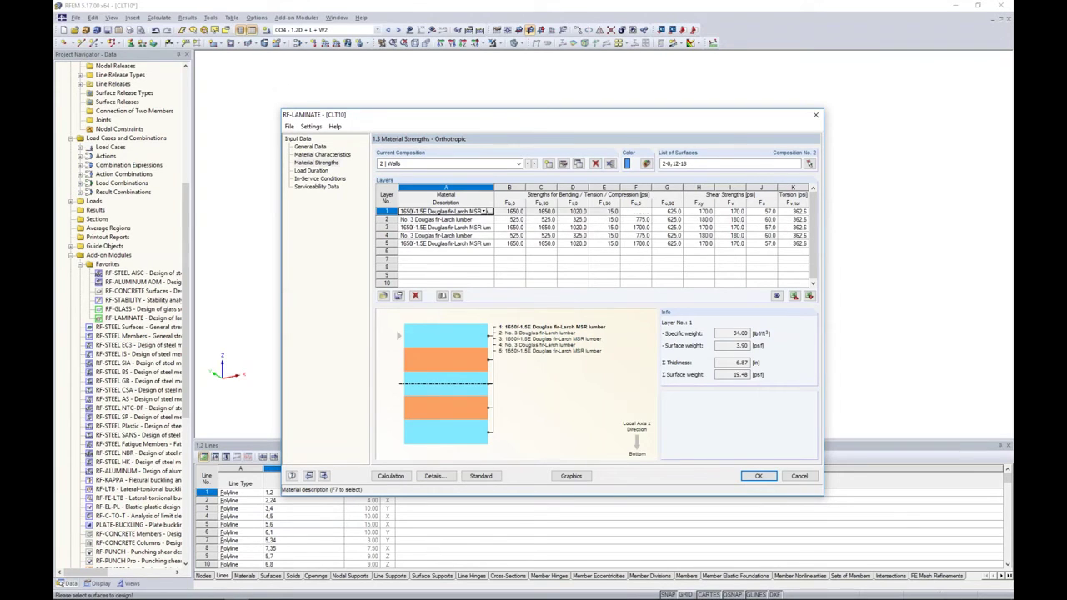
{"action": "left_click", "coordinate": [443, 476]}
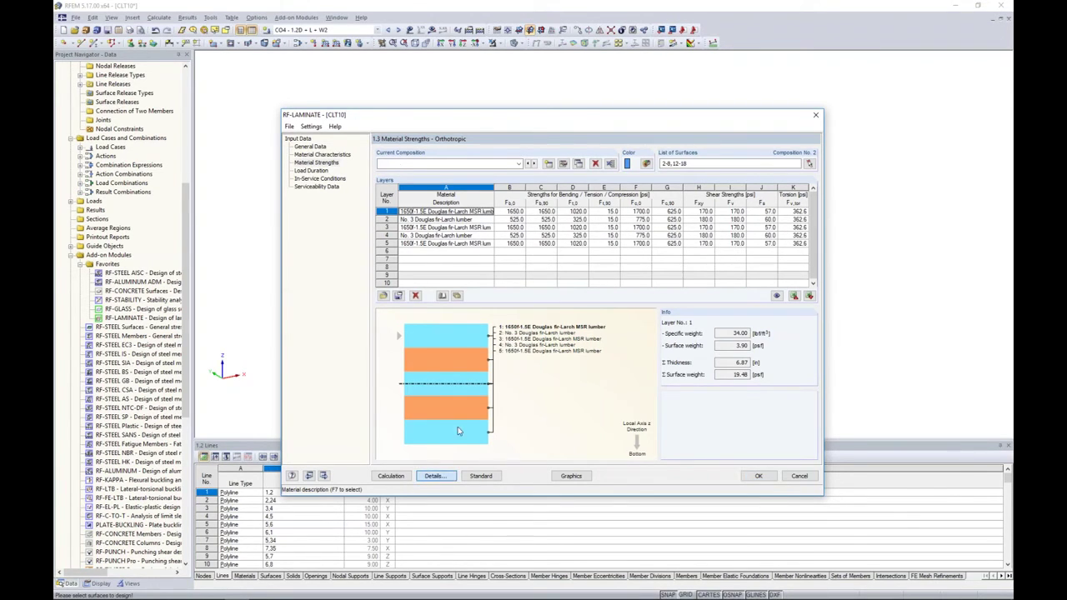
{"action": "left_click", "coordinate": [381, 329]}
{"action": "left_click", "coordinate": [381, 337]}
{"action": "left_click", "coordinate": [469, 329]}
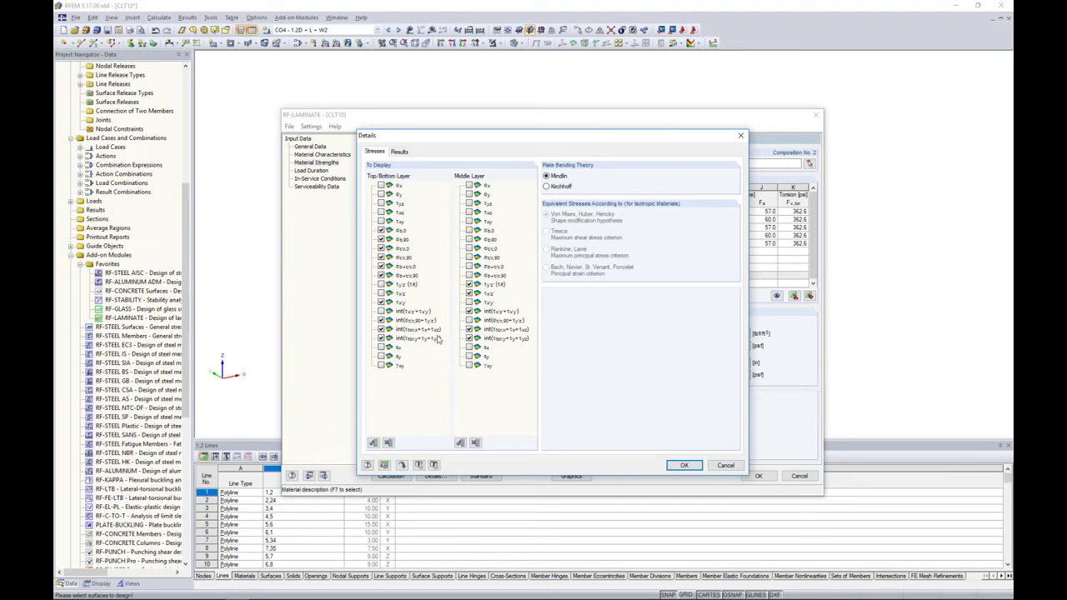
{"action": "left_click", "coordinate": [683, 465]}
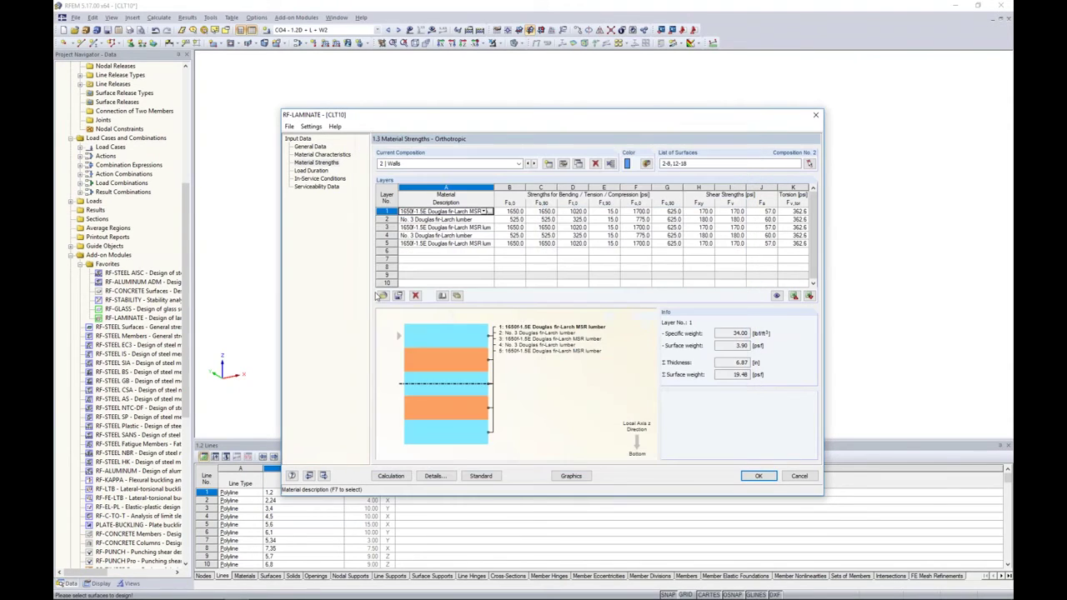
Review the load duration and in-service conditions, and assign the floor and roof surfaces 9-11 and 19-21 to the serviceability data
{"action": "left_click", "coordinate": [314, 172]}
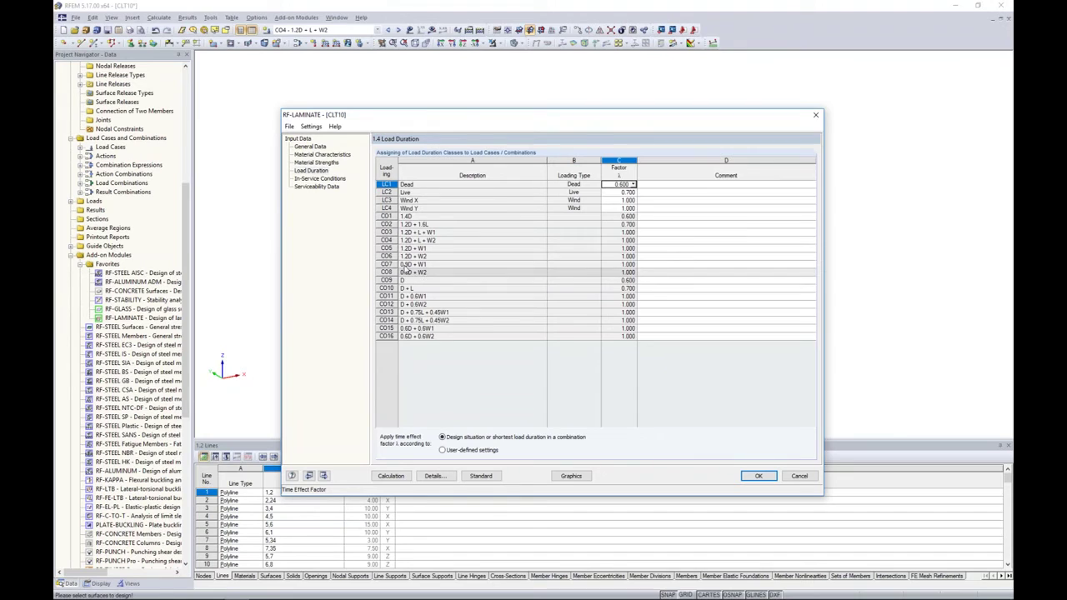
{"action": "left_click", "coordinate": [323, 179]}
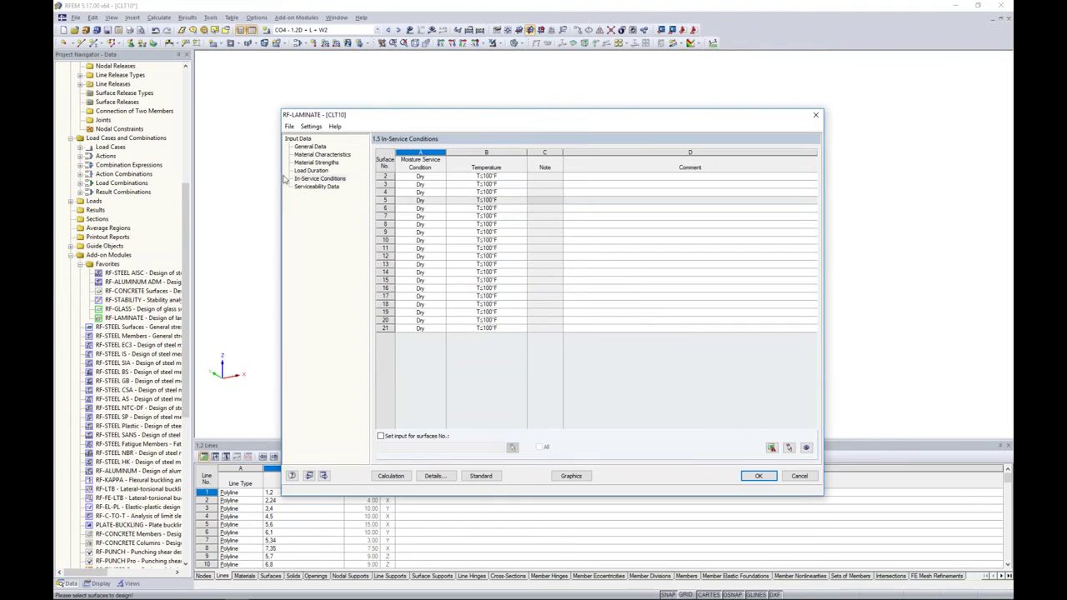
{"action": "left_click", "coordinate": [310, 188]}
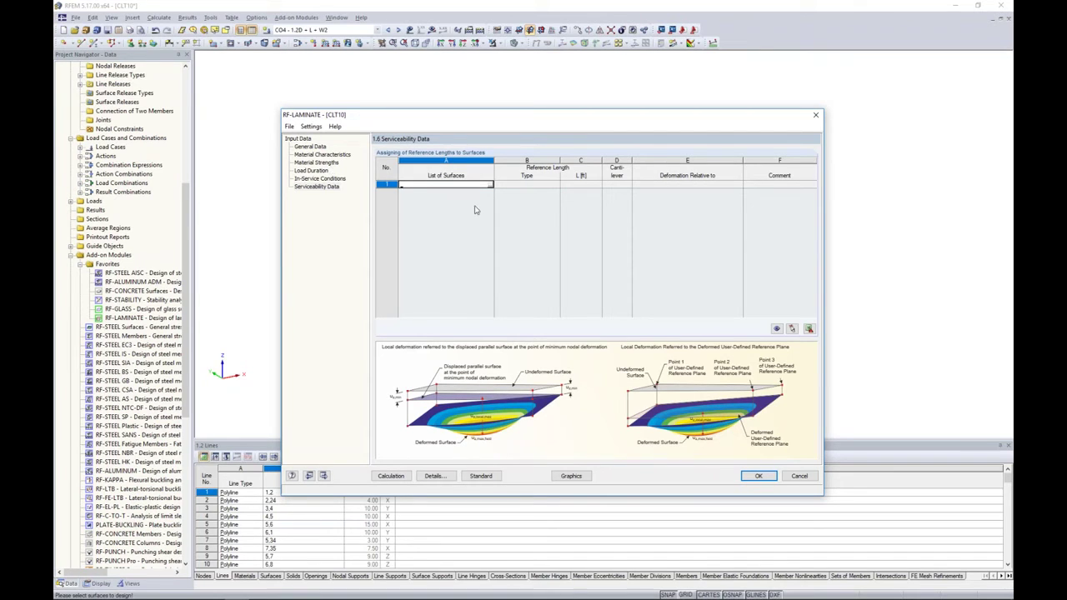
{"action": "left_click", "coordinate": [491, 185]}
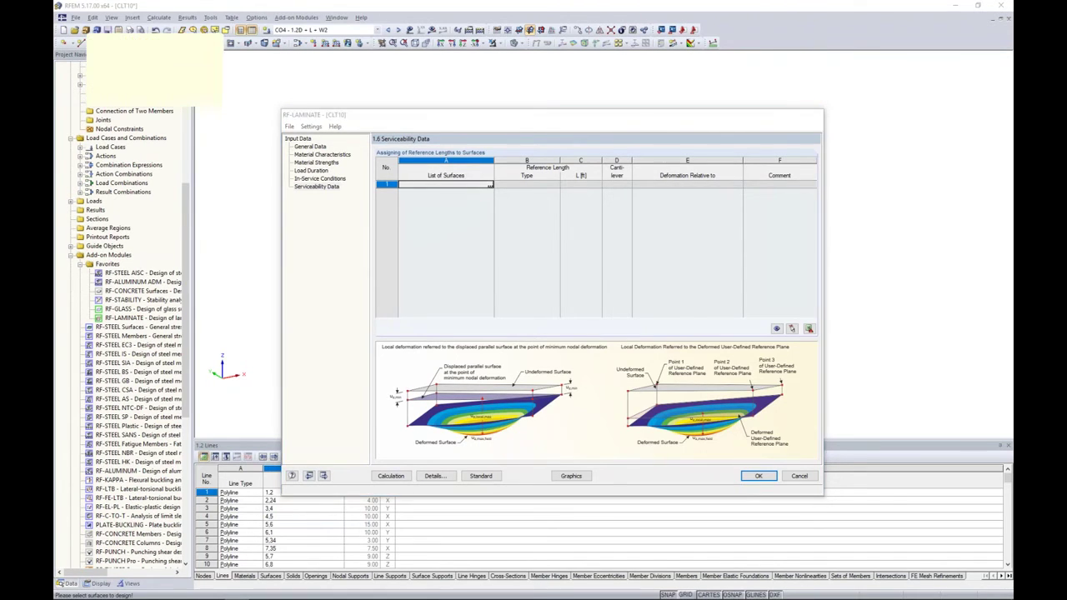
{"action": "left_click_drag", "start_coordinate": [350, 117], "coordinate": [702, 170]}
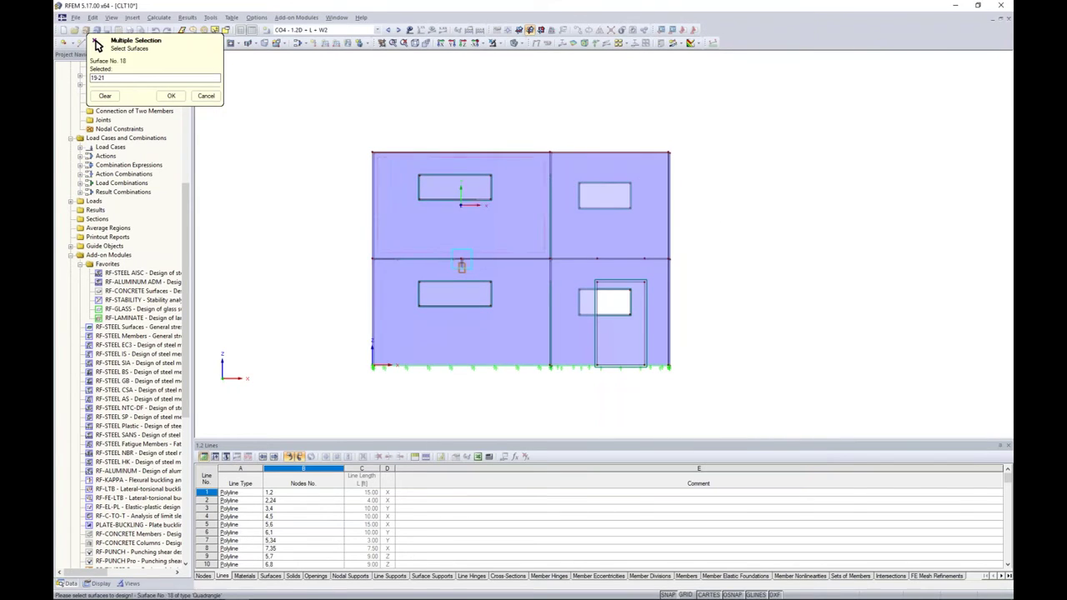
{"action": "left_click_drag", "start_coordinate": [350, 238], "coordinate": [689, 282]}
{"action": "mouse_move", "coordinate": [734, 297]}
{"action": "middle_mouse_down", "text": "ctrl"}
{"action": "mouse_move", "coordinate": [750, 314]}
{"action": "mouse_move", "coordinate": [734, 290]}
{"action": "middle_mouse_up", "text": "ctrl"}
{"action": "left_click", "coordinate": [171, 95]}
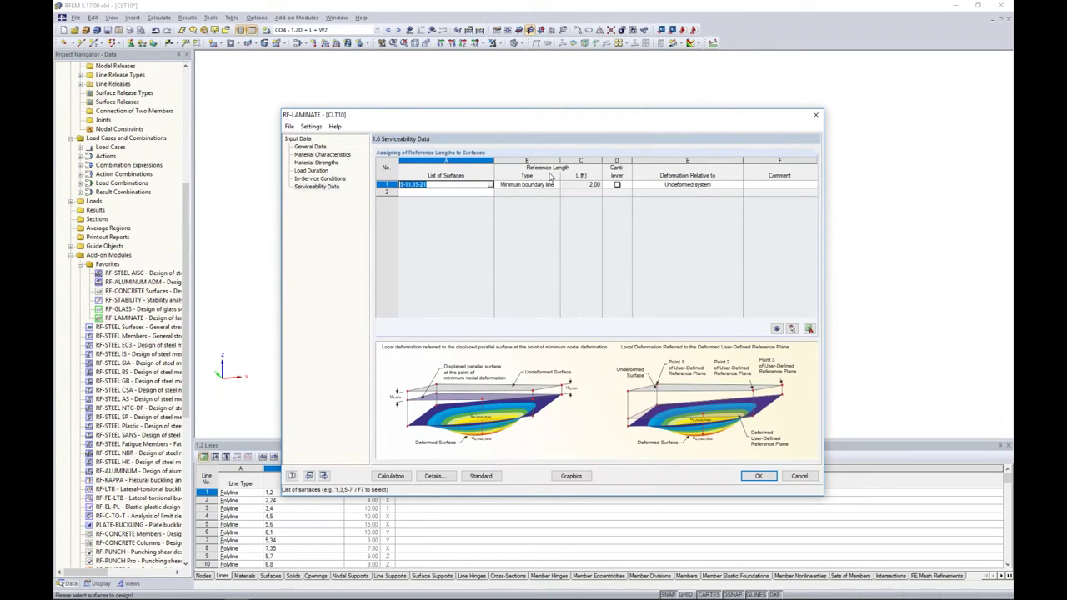
Check the deflection limits for spans and cantilevers in the NDS-2018 LRFD standard settings
{"action": "left_click", "coordinate": [474, 476]}
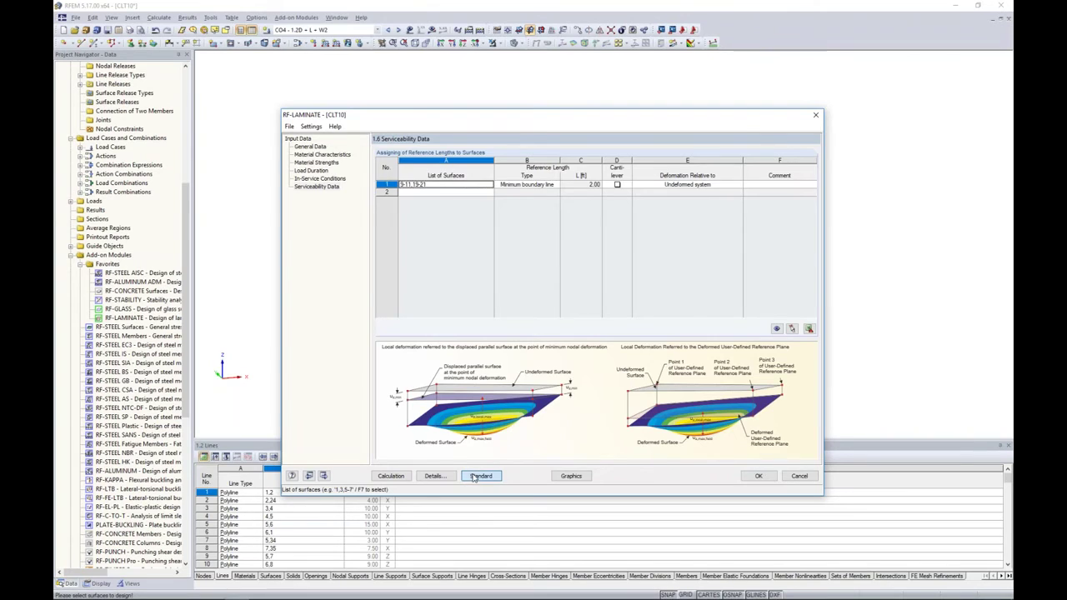
{"action": "left_click", "coordinate": [418, 152]}
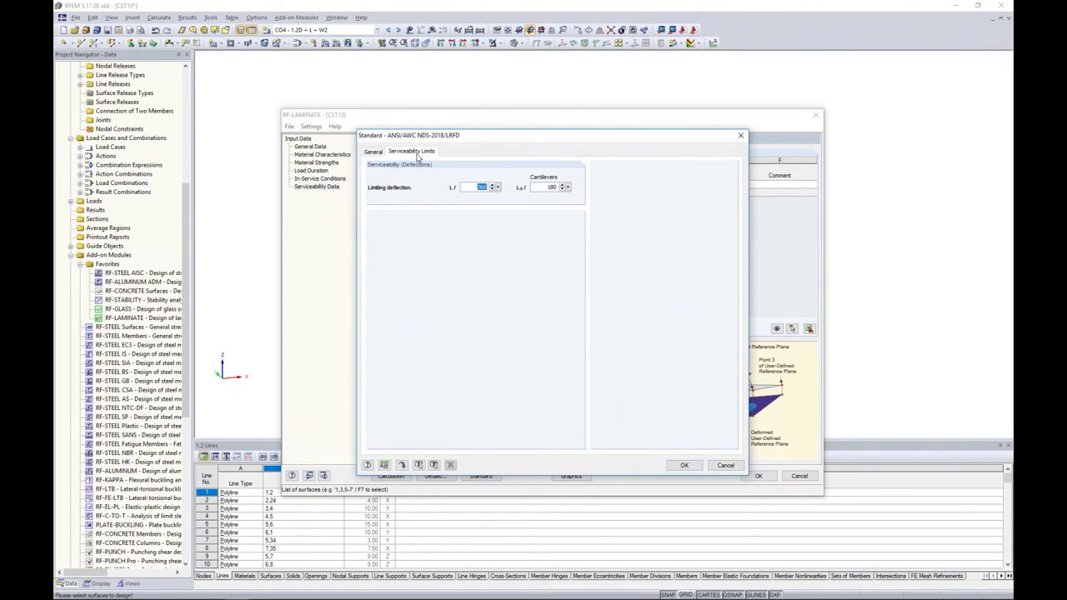
{"action": "left_click", "coordinate": [477, 187]}
{"action": "left_click", "coordinate": [547, 186]}
{"action": "left_click", "coordinate": [683, 467]}
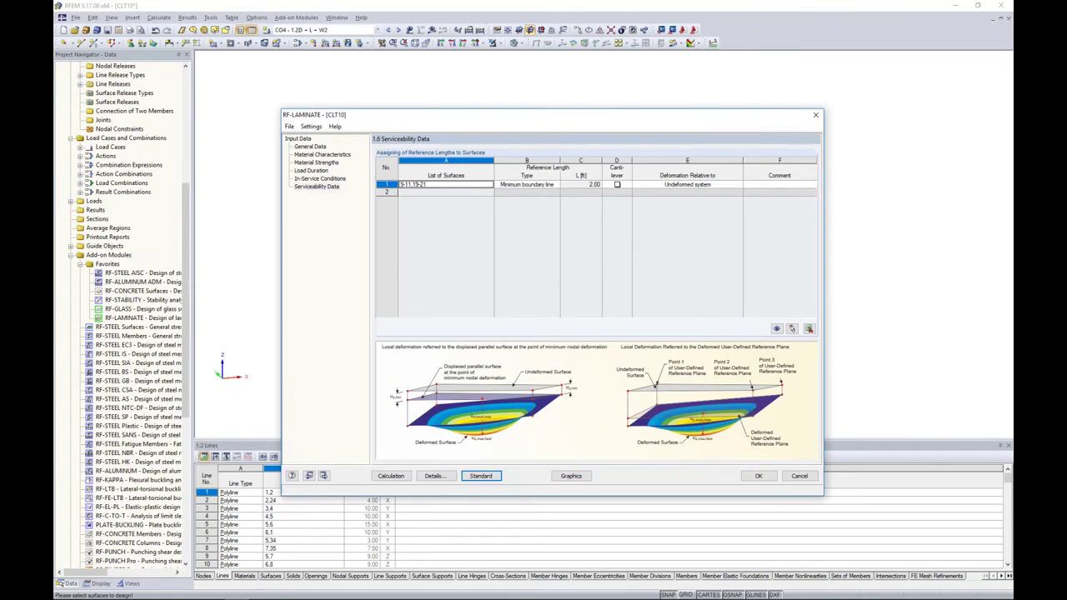
Set the reference length type of serviceability surfaces 9-11 and 19-21 to Maximum boundary line
{"action": "left_click", "coordinate": [550, 186]}
{"action": "left_click", "coordinate": [555, 184]}
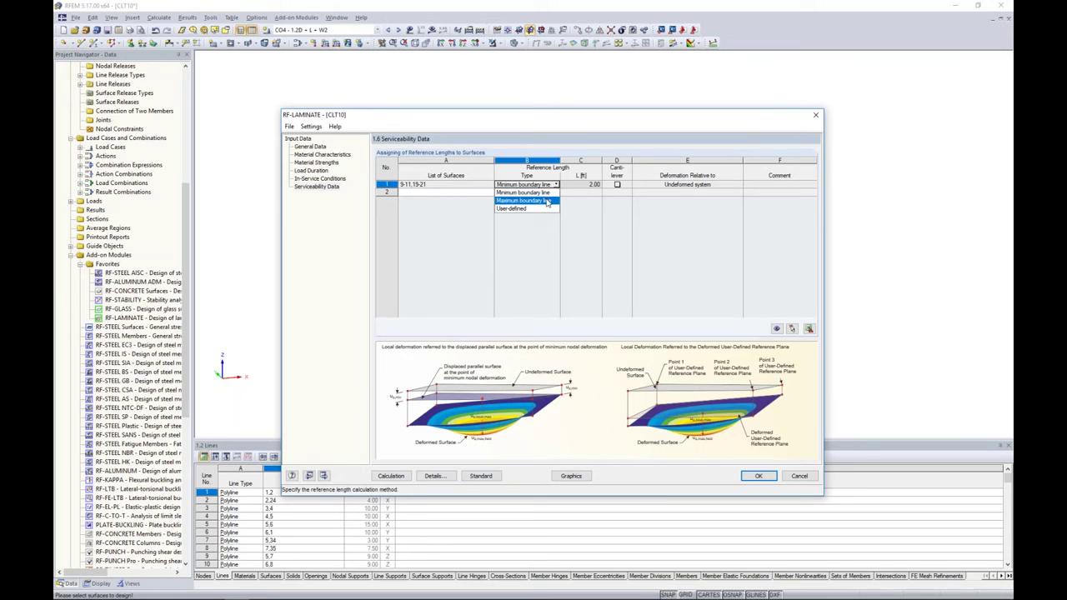
{"action": "left_click", "coordinate": [539, 201]}
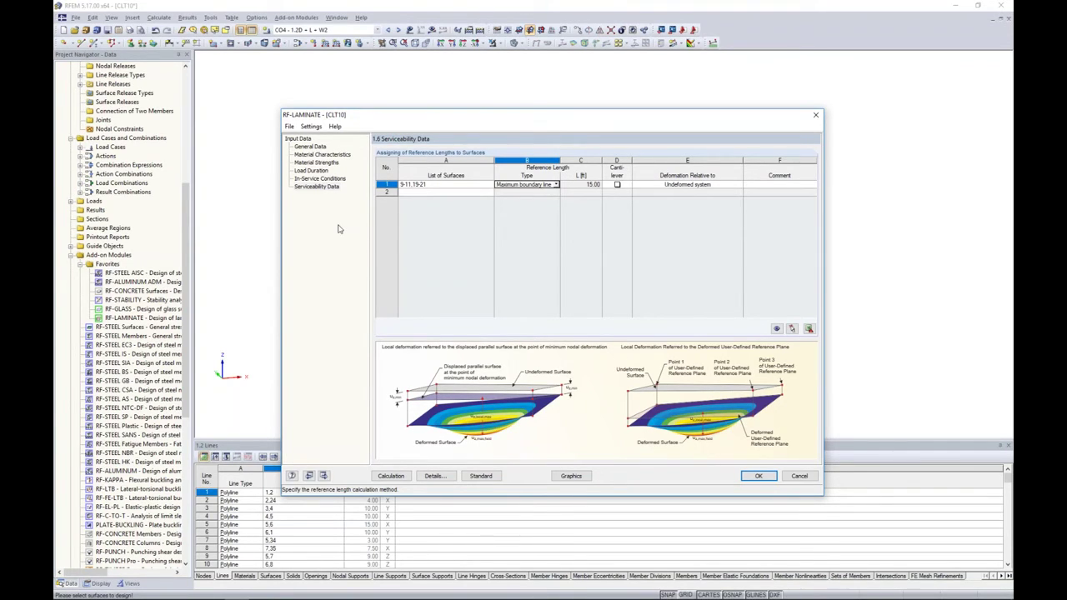
Compare the Walls composition's layer directions with the model and accept the RF-LAMINATE input data
{"action": "left_click", "coordinate": [321, 154]}
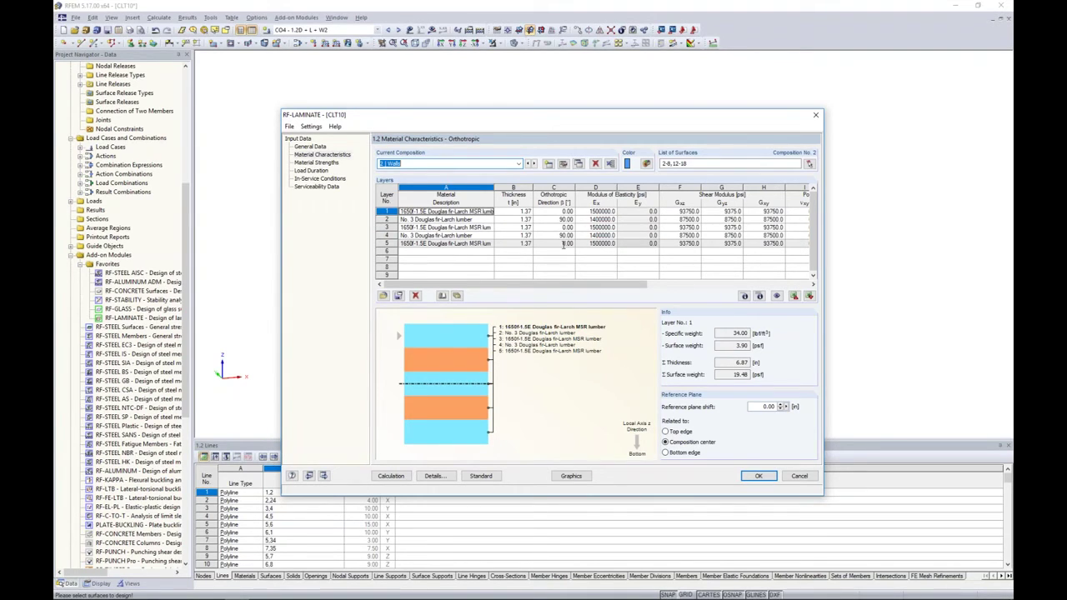
{"action": "left_click_drag", "start_coordinate": [533, 117], "coordinate": [492, 261]}
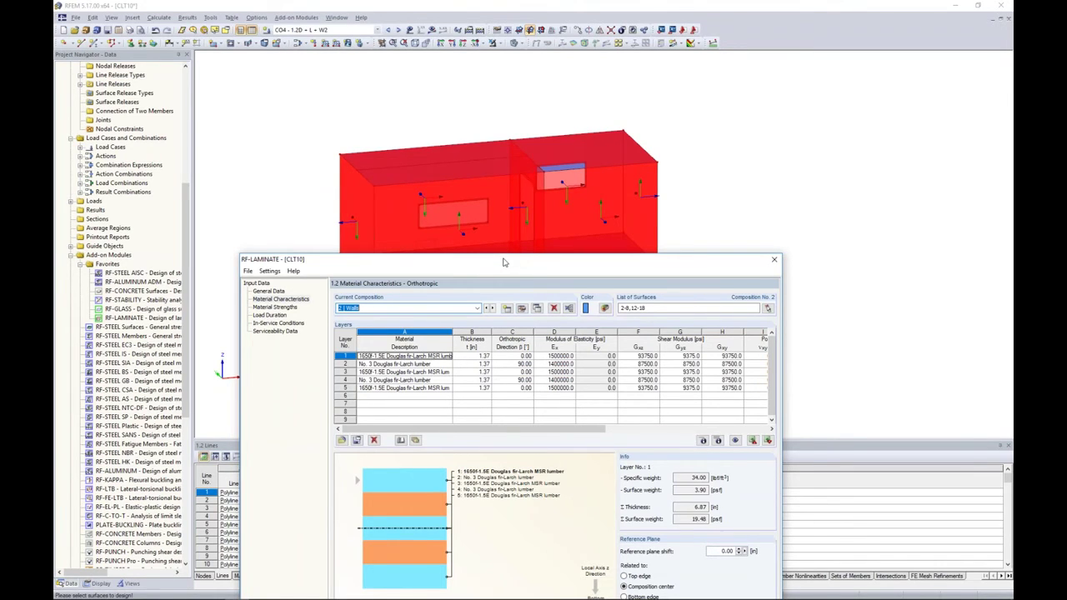
{"action": "left_click_drag", "start_coordinate": [502, 263], "coordinate": [535, 111]}
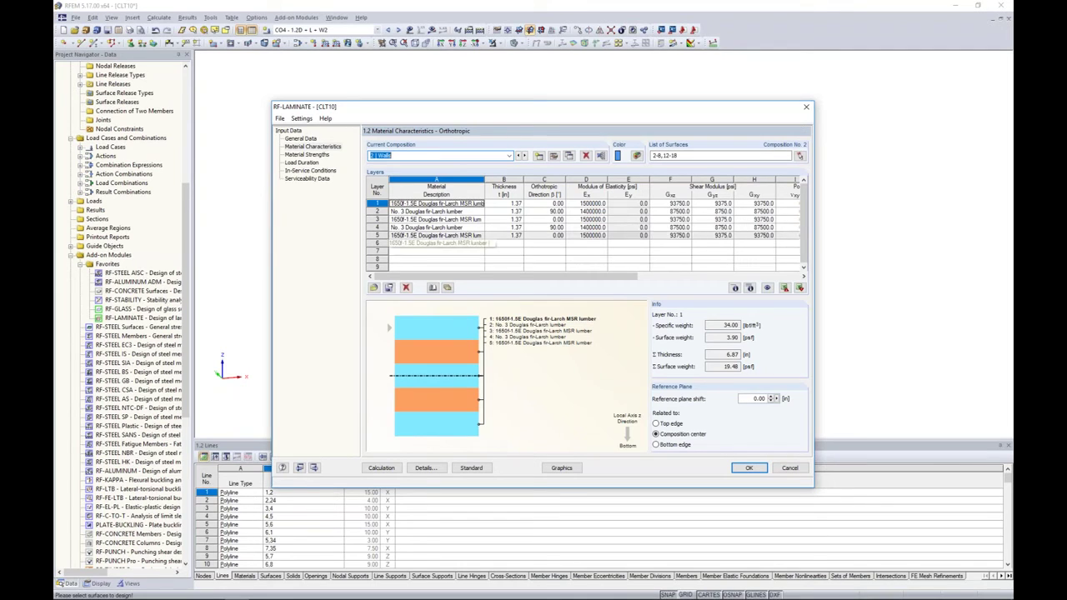
{"action": "left_click", "coordinate": [737, 470]}
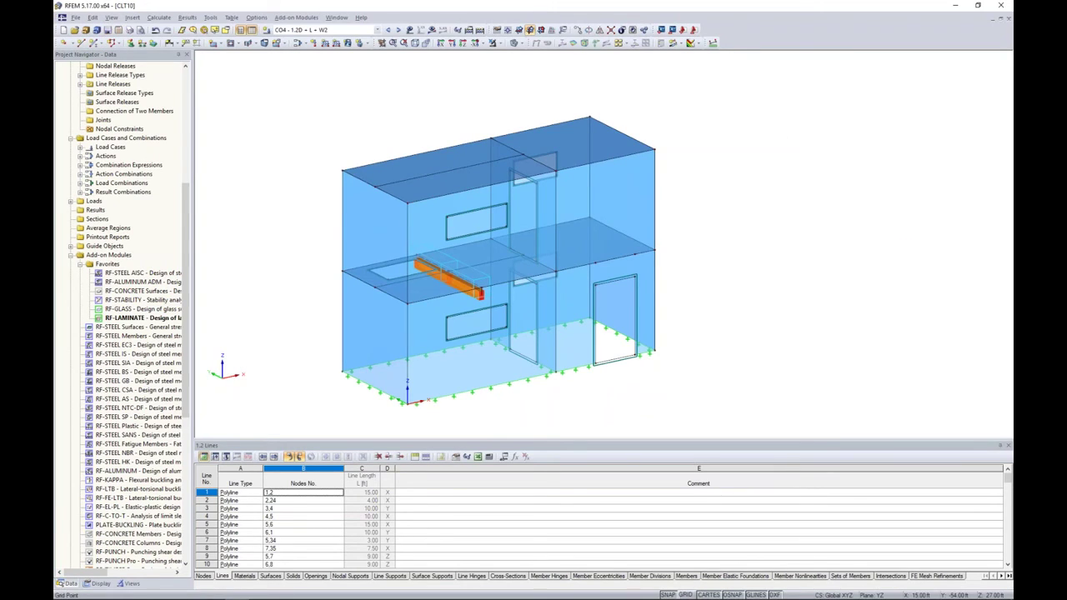
Check the laminate properties of upper-storey wall surface 13, and display the surfaces' local axis systems to inspect the wall orientations
{"action": "double_click", "coordinate": [618, 213]}
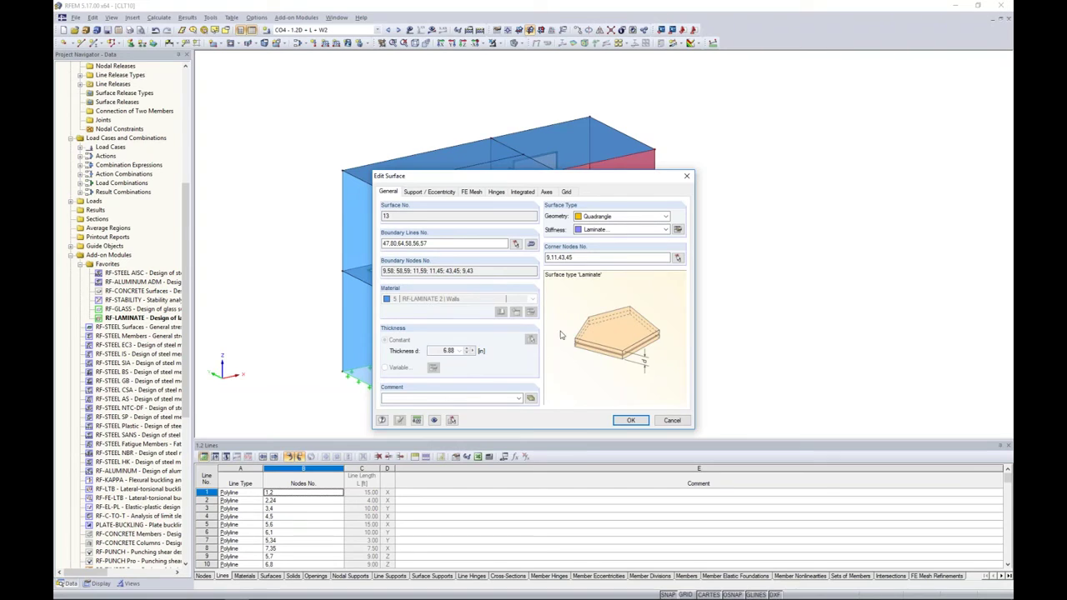
{"action": "left_click", "coordinate": [631, 420]}
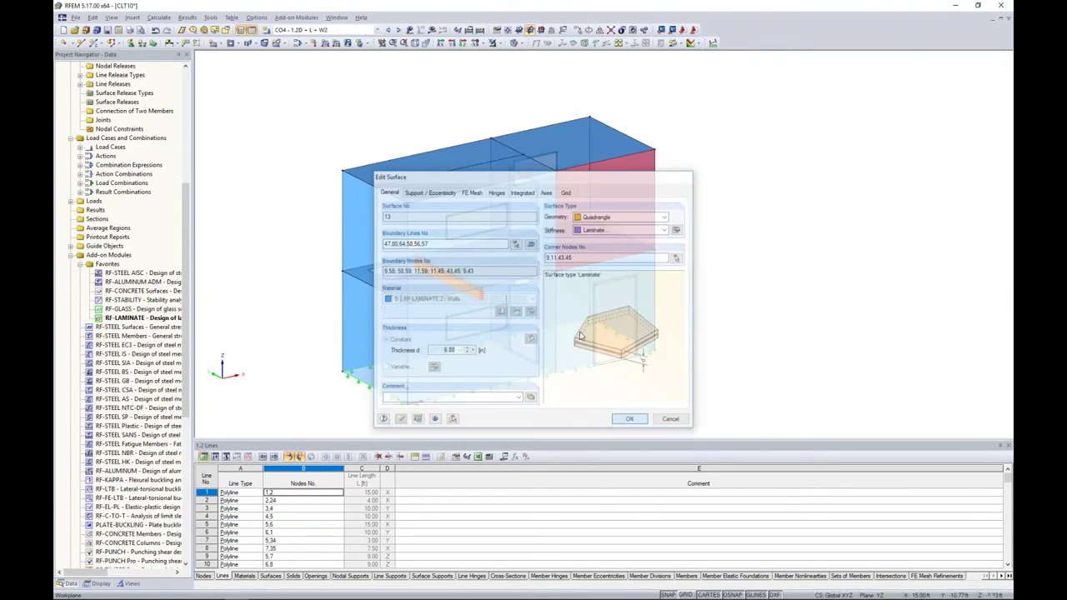
{"action": "right_click", "coordinate": [631, 203]}
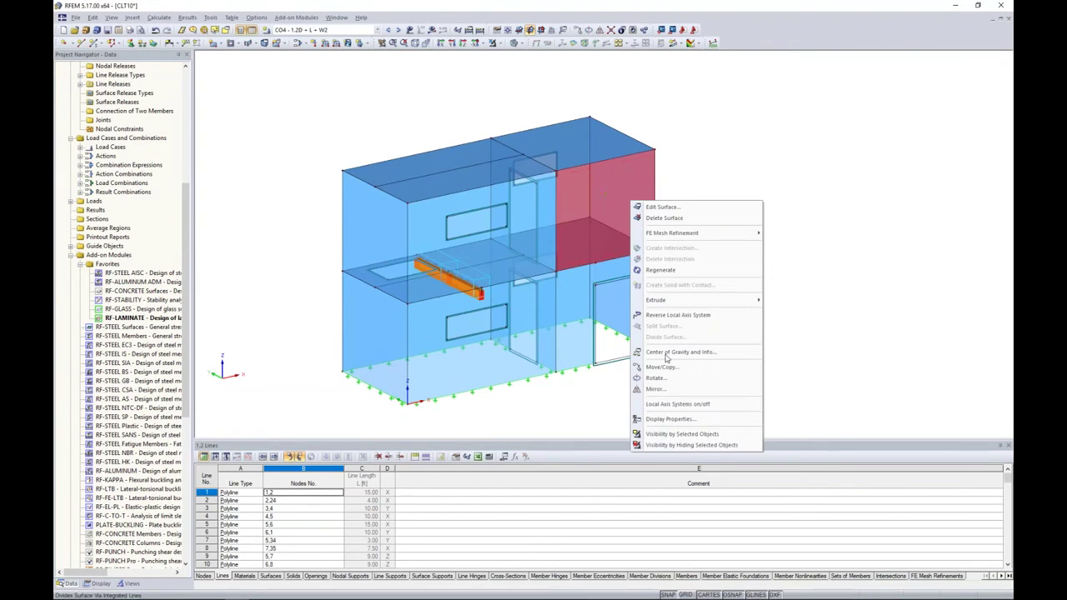
{"action": "left_click", "coordinate": [671, 403]}
{"action": "left_click", "coordinate": [739, 340]}
{"action": "middle_click_drag", "start_coordinate": [738, 341], "coordinate": [738, 305]}
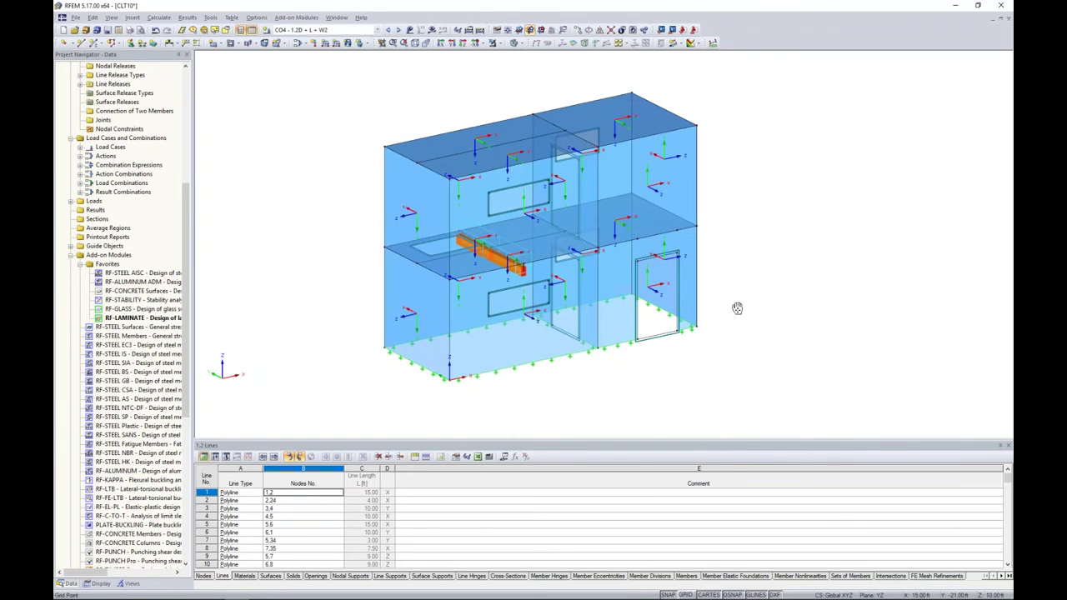
{"action": "scroll", "coordinate": [464, 337], "scroll_direction": "up", "scroll_amount": 4}
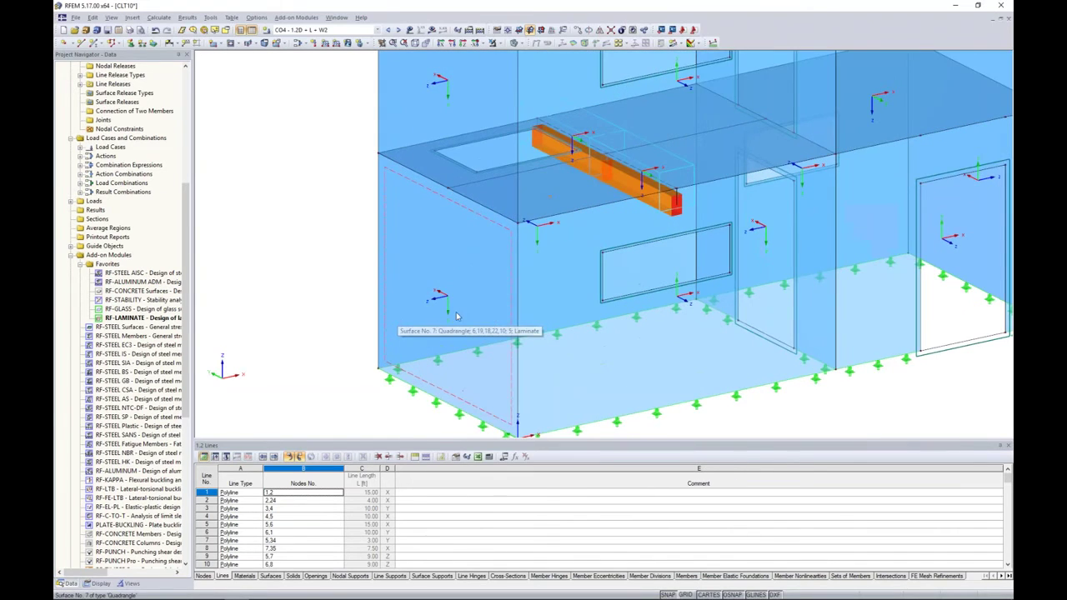
{"action": "scroll", "coordinate": [451, 272], "scroll_direction": "up", "scroll_amount": 2}
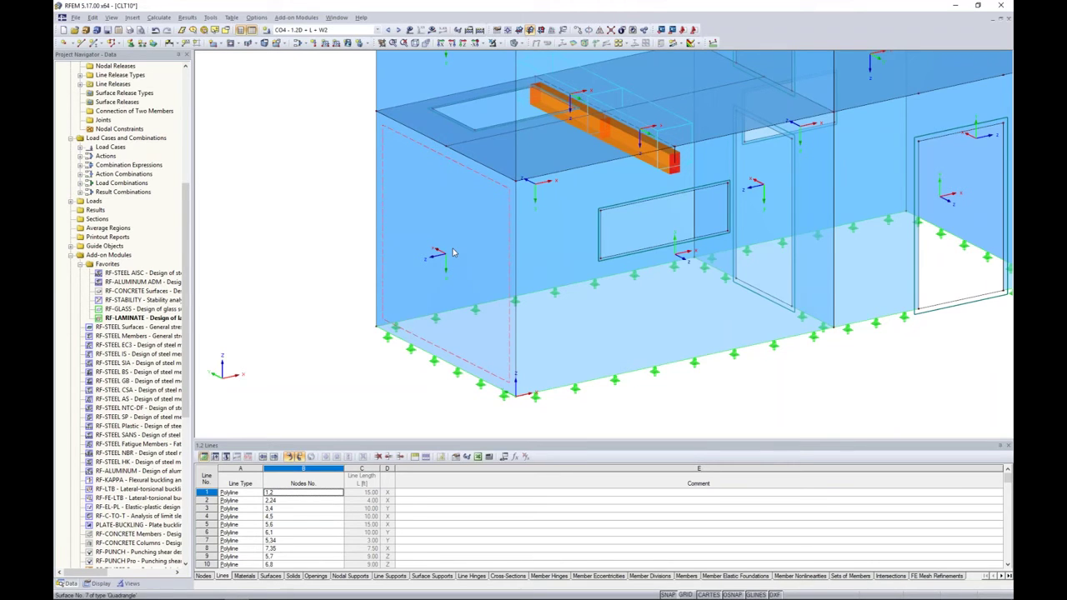
{"action": "scroll", "coordinate": [453, 252], "scroll_direction": "down", "scroll_amount": 3}
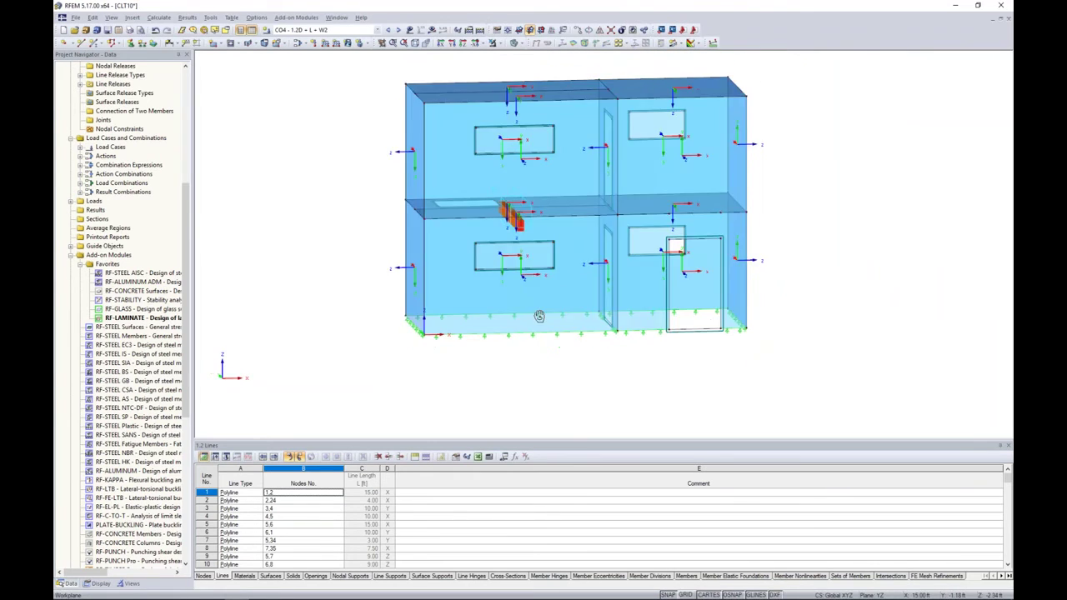
Select wall surfaces 2-8 and 12-18 together and align their input x-axis parallel to vertical line 12
{"action": "left_click_drag", "start_coordinate": [806, 289], "coordinate": [382, 253]}
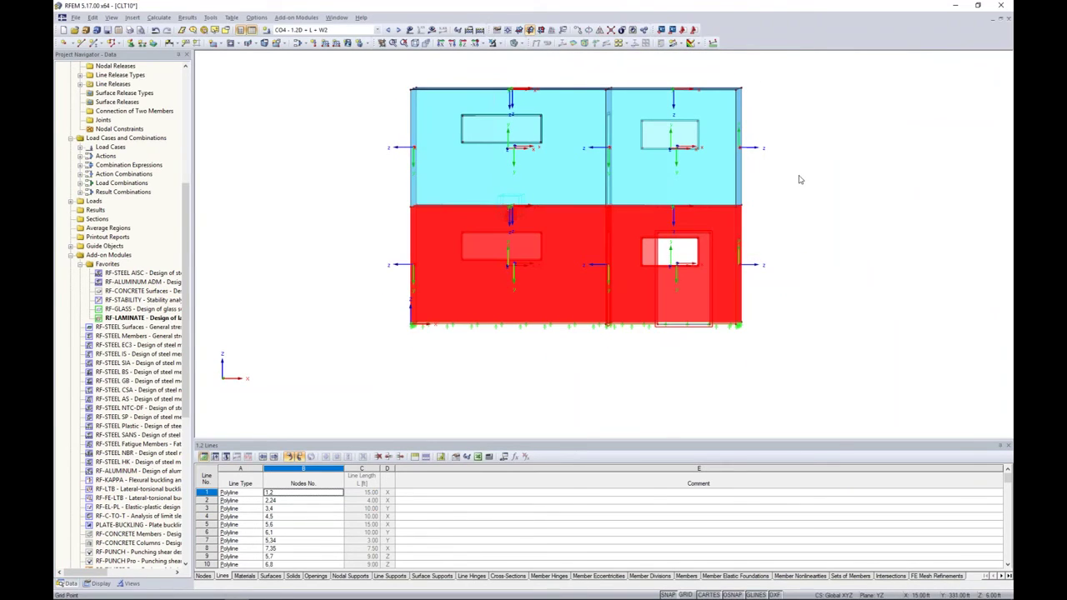
{"action": "left_click_drag", "start_coordinate": [800, 178], "coordinate": [379, 125], "text": "ctrl"}
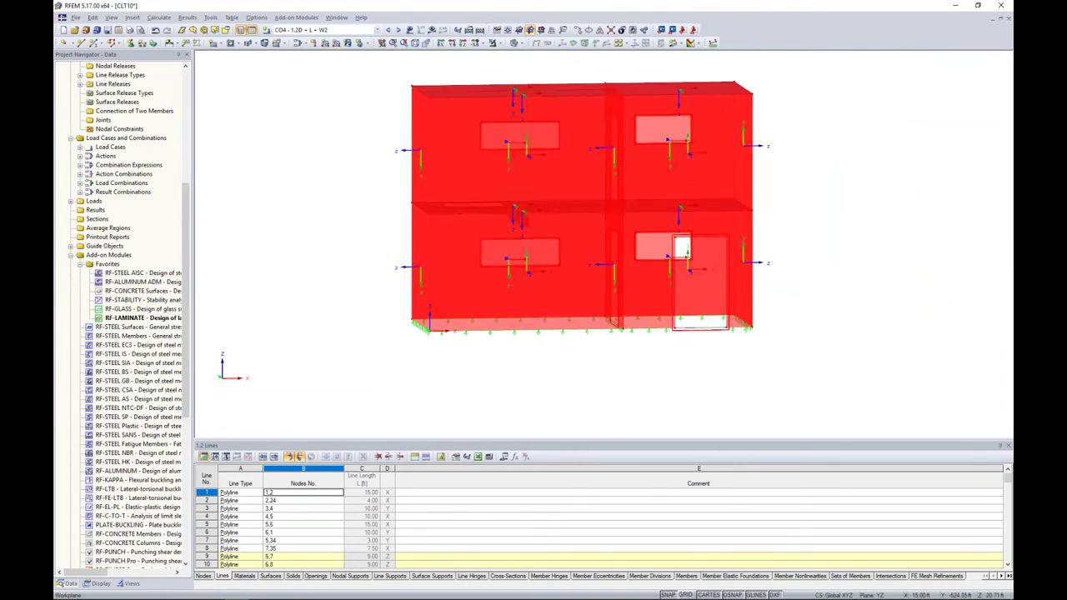
{"action": "double_click", "coordinate": [713, 119]}
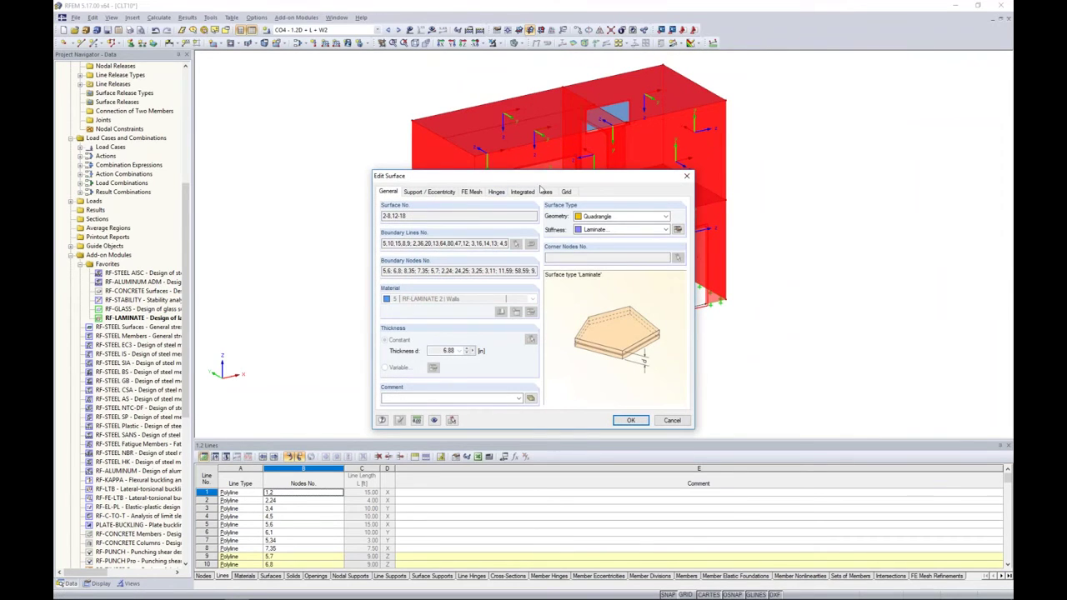
{"action": "left_click", "coordinate": [547, 193]}
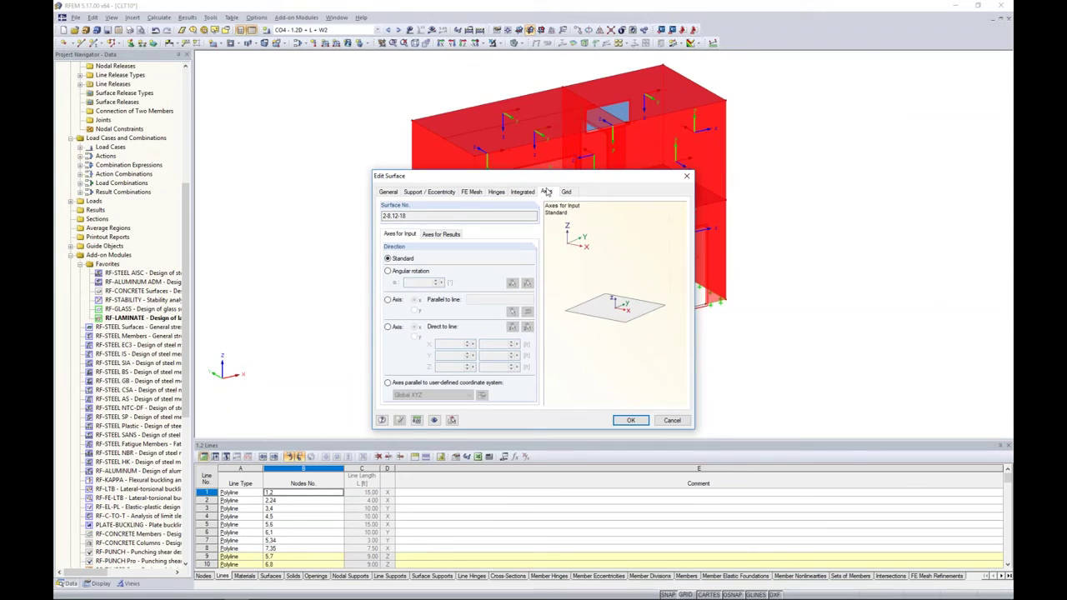
{"action": "left_click", "coordinate": [388, 299]}
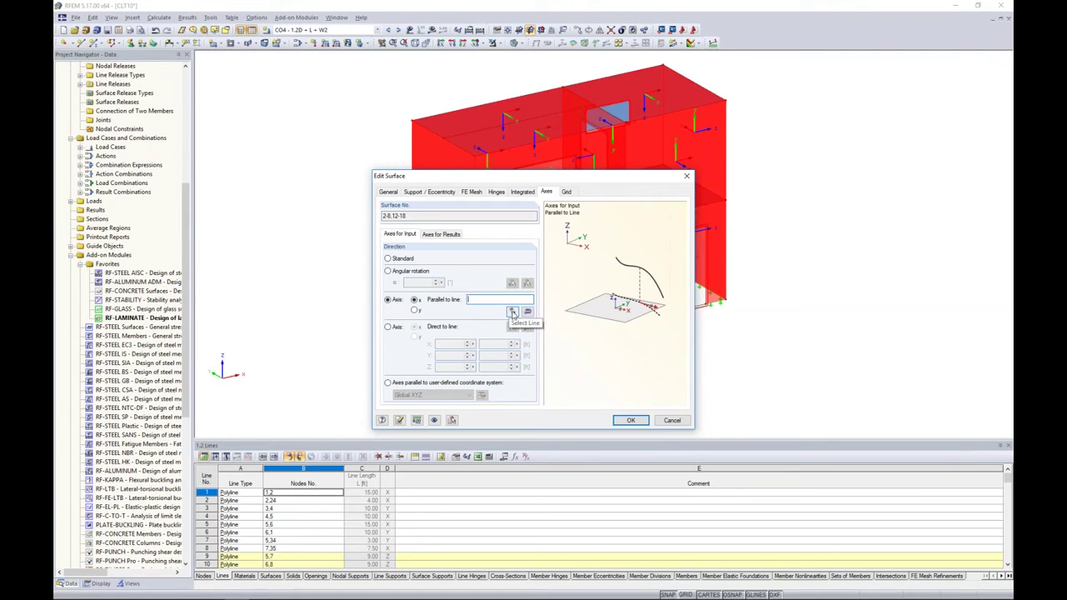
{"action": "left_click", "coordinate": [513, 312]}
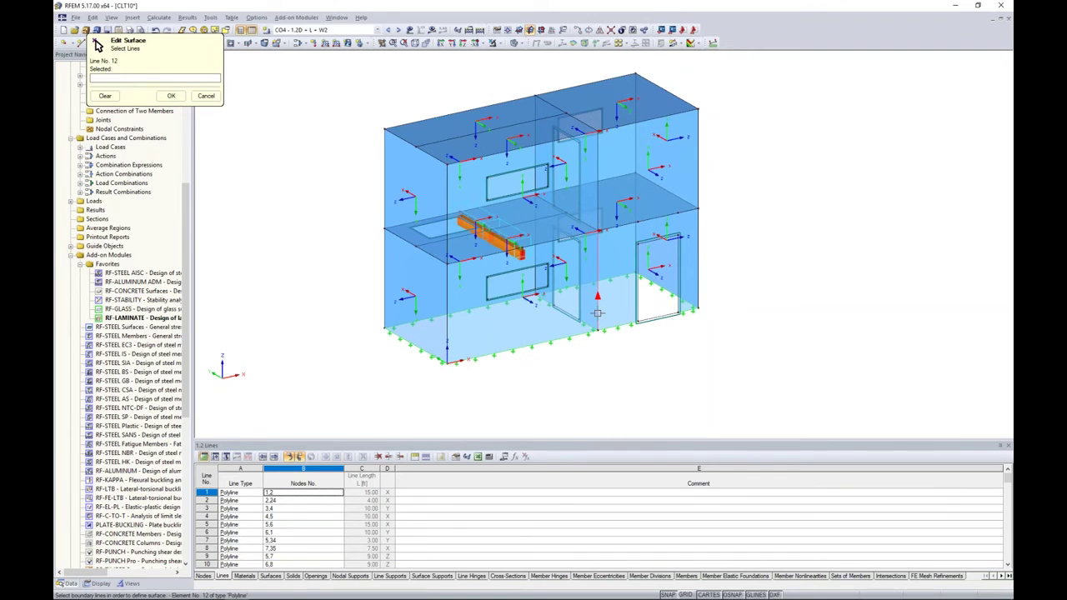
{"action": "left_click", "coordinate": [597, 314]}
{"action": "left_click", "coordinate": [171, 96]}
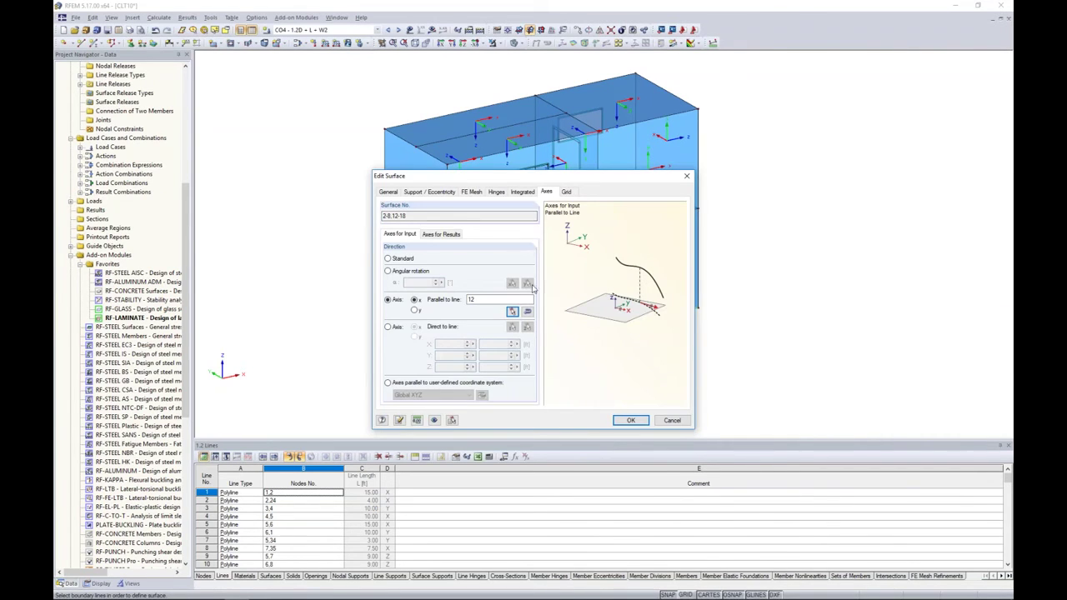
{"action": "left_click", "coordinate": [630, 420]}
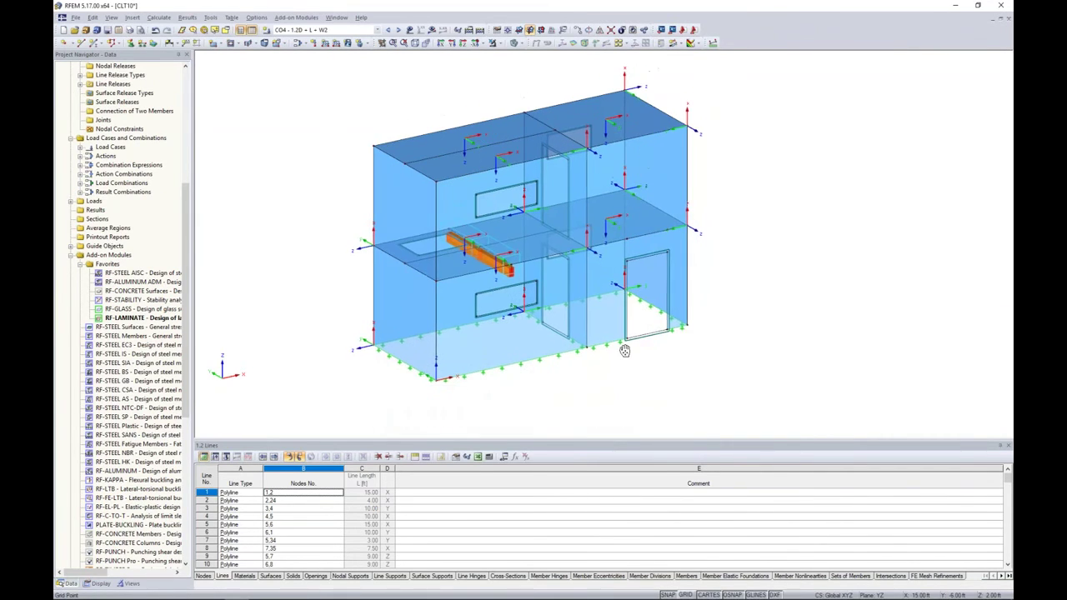
Check the wall axis orientations and hide the surfaces' local axis systems
{"action": "scroll", "coordinate": [570, 321], "scroll_direction": "up", "scroll_amount": 3}
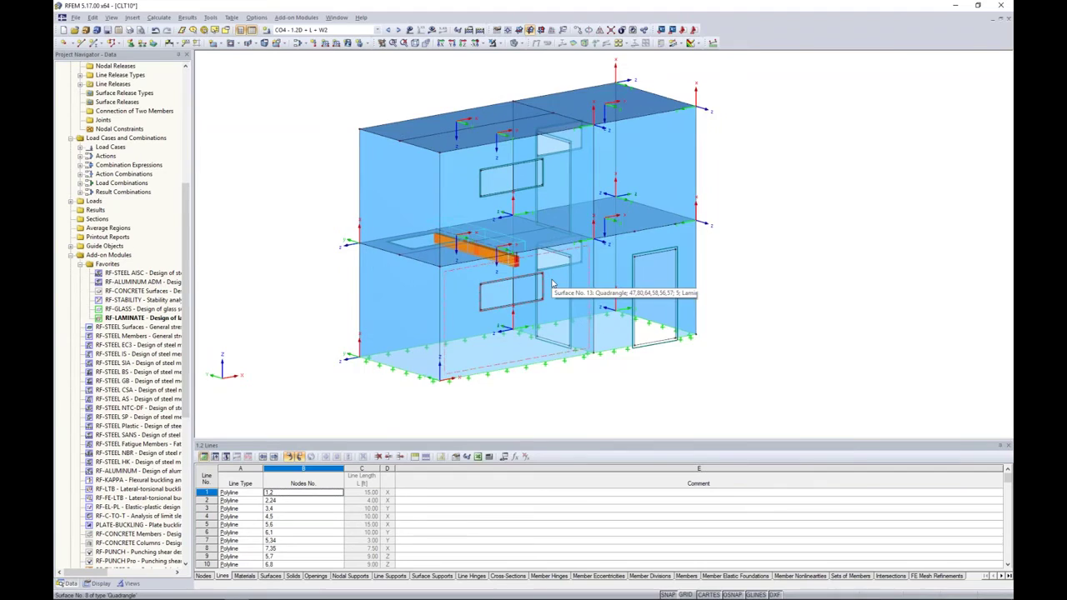
{"action": "scroll", "coordinate": [638, 316], "scroll_direction": "up", "scroll_amount": 2}
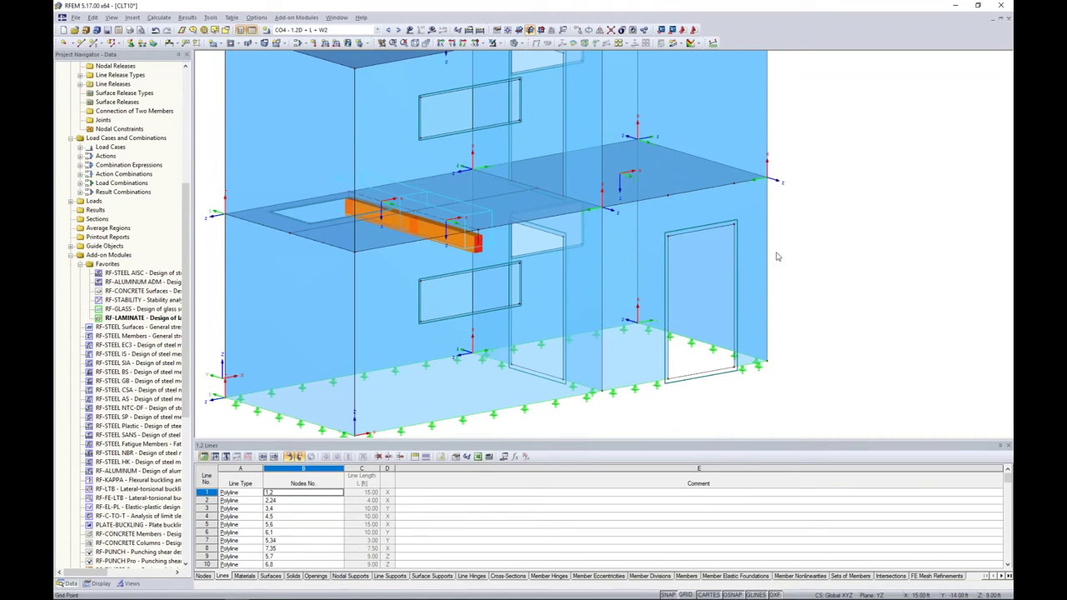
{"action": "right_click", "coordinate": [751, 236]}
{"action": "key", "text": "Escape"}
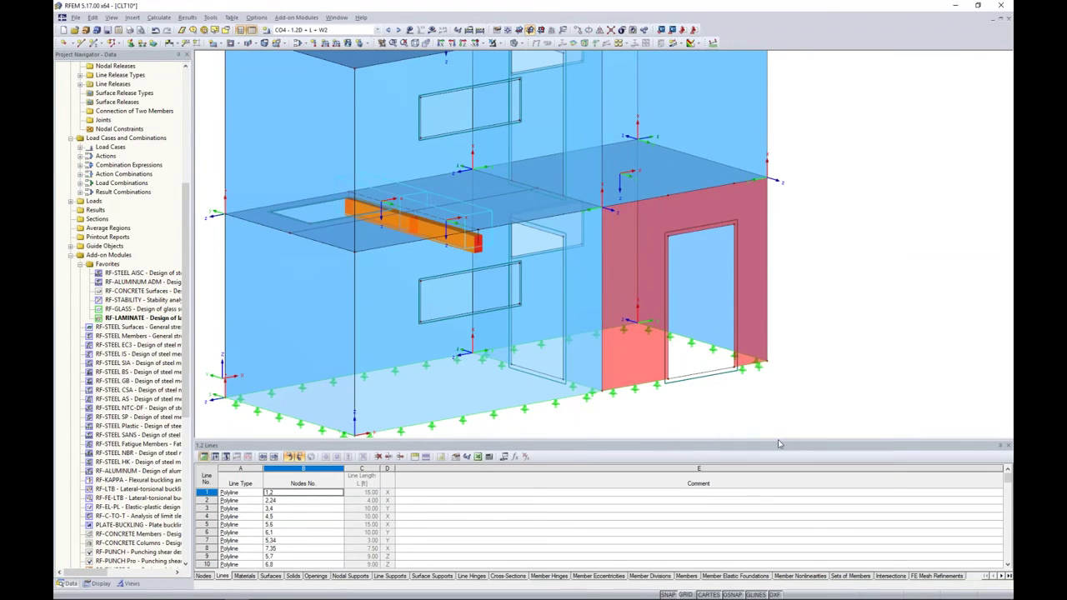
{"action": "scroll", "coordinate": [829, 297], "scroll_direction": "down", "scroll_amount": 3}
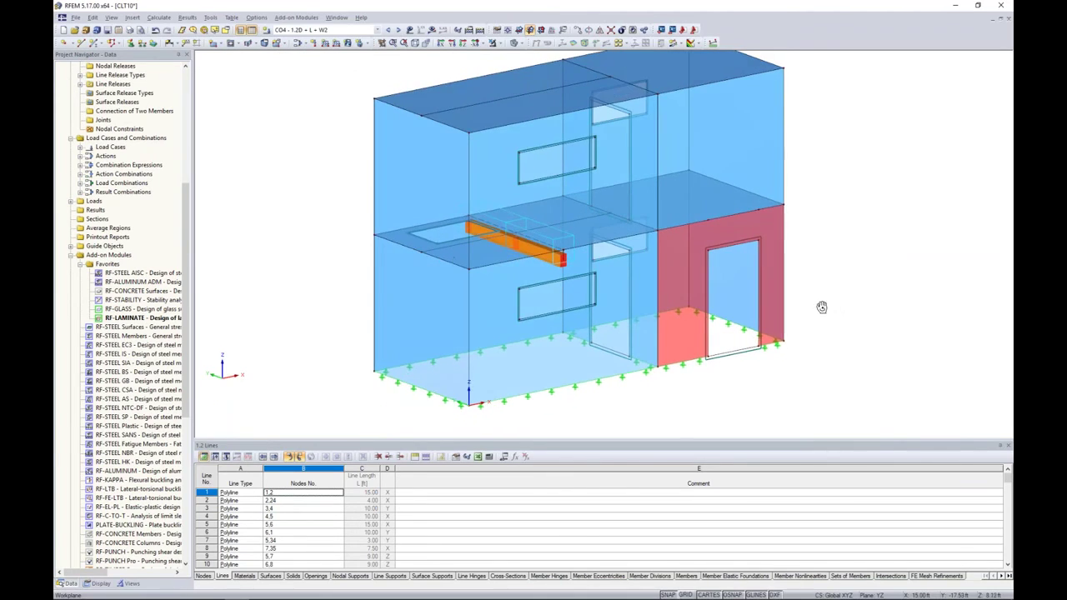
{"action": "middle_click_drag", "start_coordinate": [822, 305], "coordinate": [792, 309]}
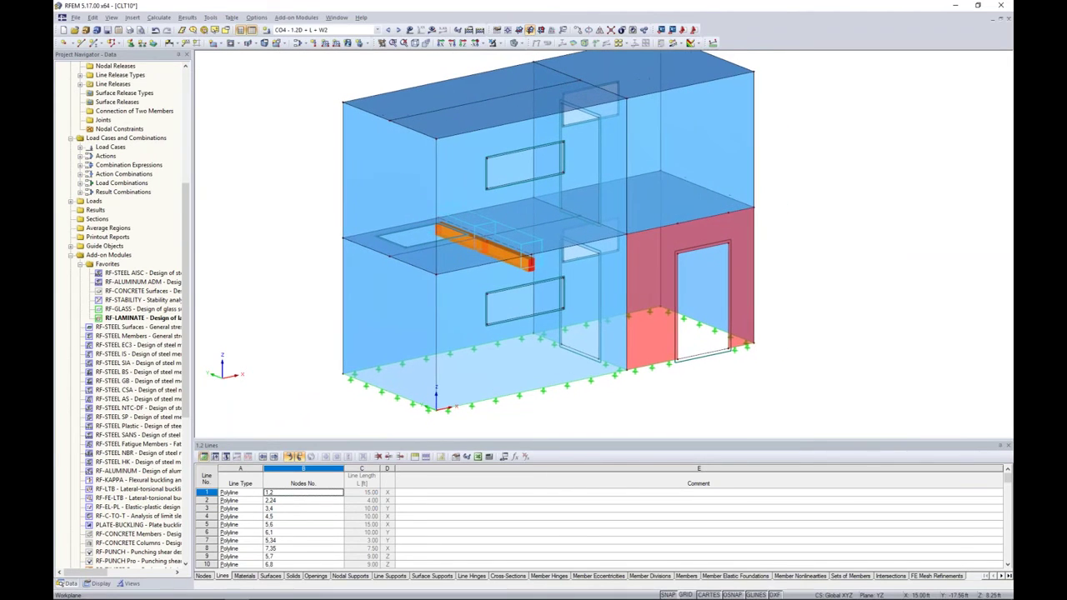
{"action": "left_click", "coordinate": [793, 262]}
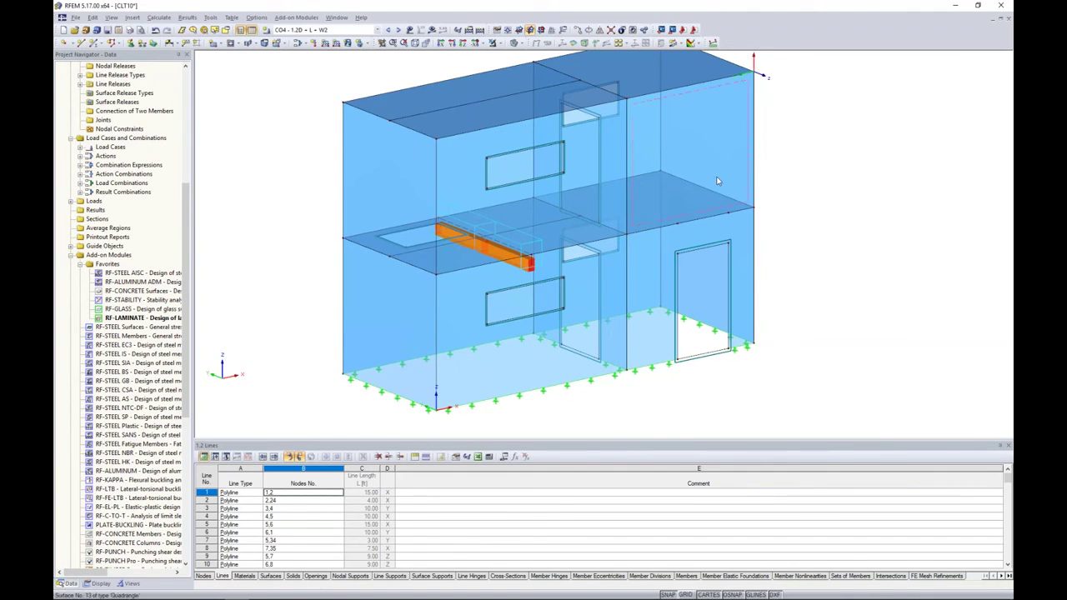
{"action": "middle_click_drag", "start_coordinate": [859, 337], "coordinate": [771, 298], "text": "ctrl"}
{"action": "scroll", "coordinate": [772, 297], "scroll_direction": "down", "scroll_amount": 3}
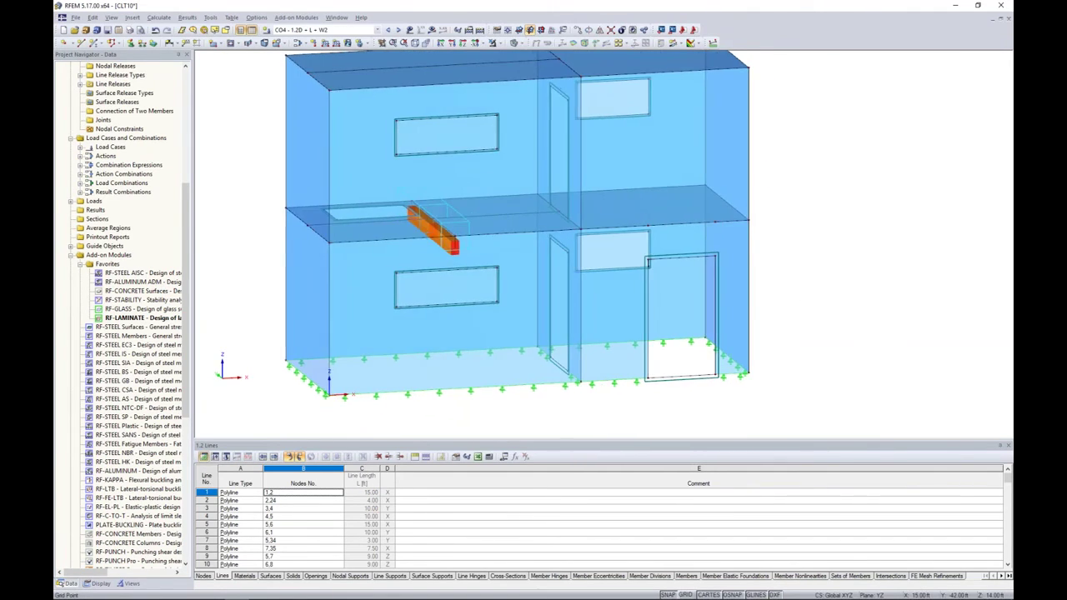
Start assigning line hinges graphically and define a new hinge with a ux translational spring of 50 kip/ft² and φx released
{"action": "left_click_drag", "start_coordinate": [191, 300], "coordinate": [188, 163]}
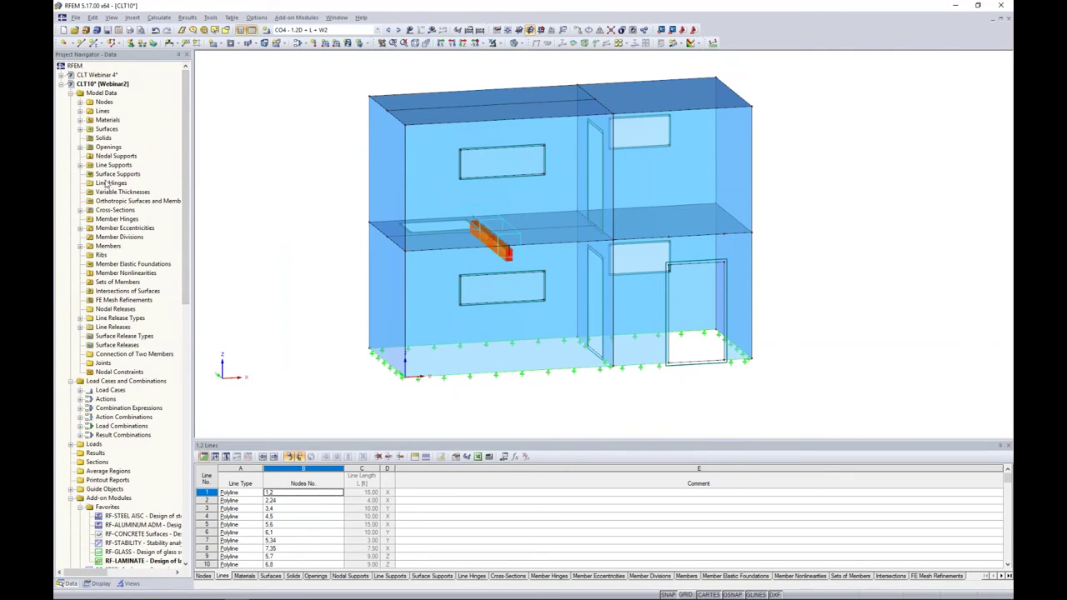
{"action": "left_click", "coordinate": [132, 18]}
{"action": "mouse_move", "coordinate": [139, 32]}
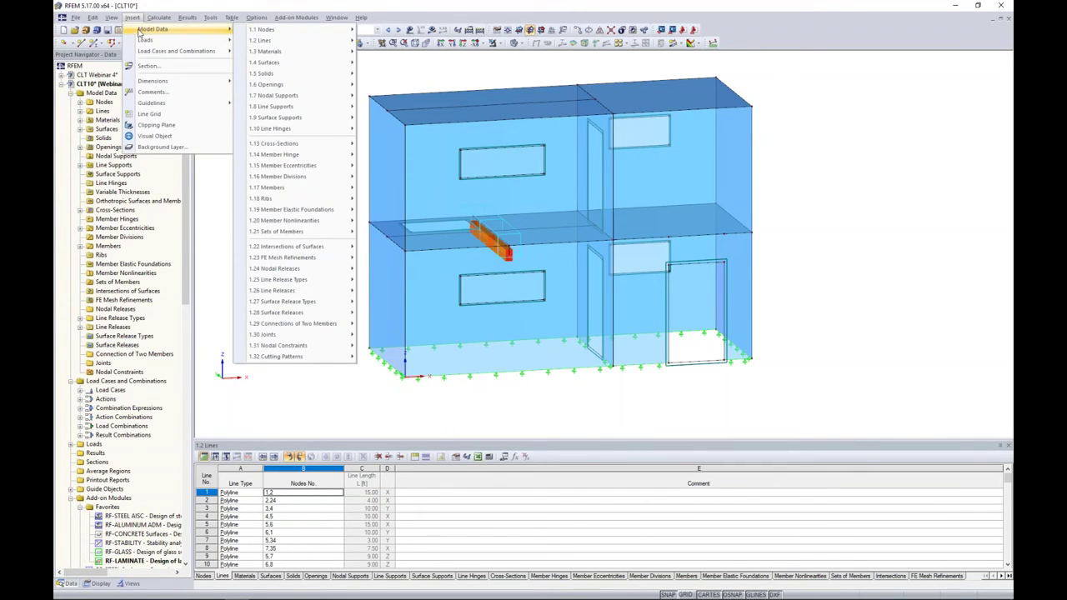
{"action": "mouse_move", "coordinate": [283, 133]}
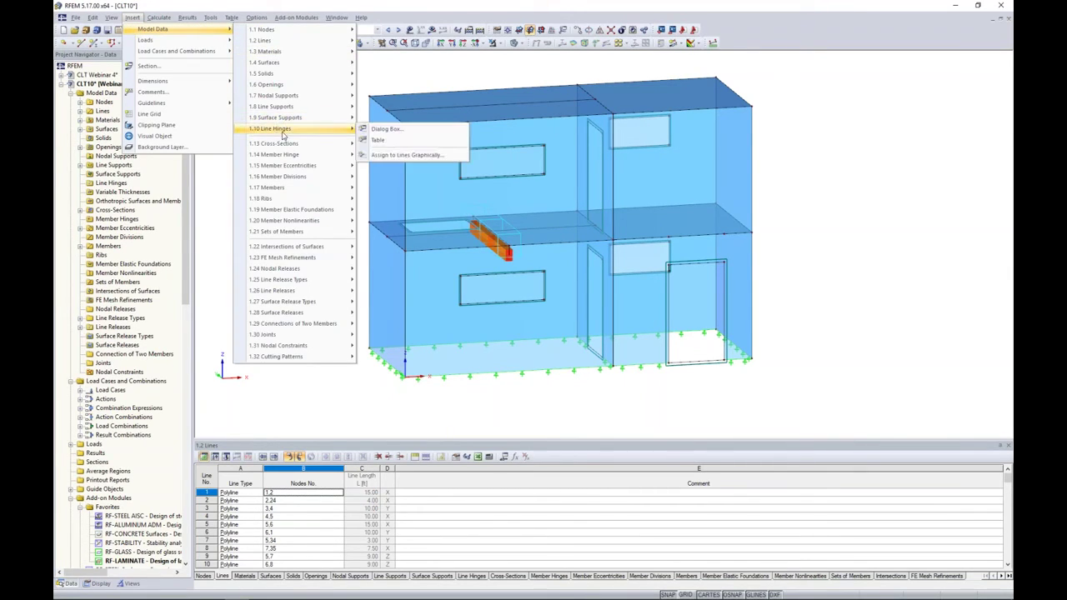
{"action": "left_click", "coordinate": [386, 156]}
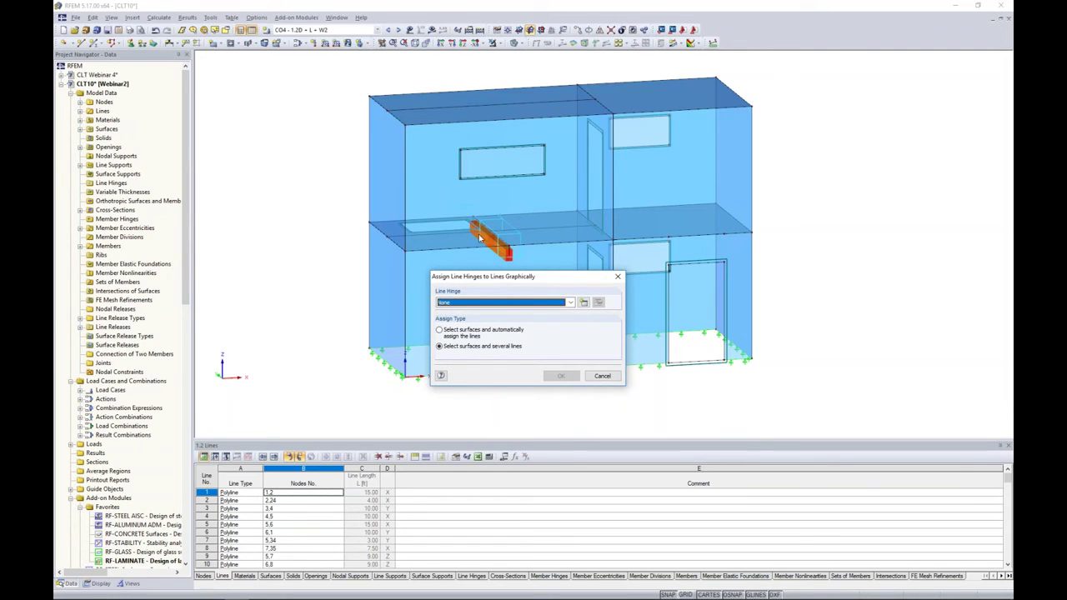
{"action": "left_click_drag", "start_coordinate": [514, 281], "coordinate": [514, 257]}
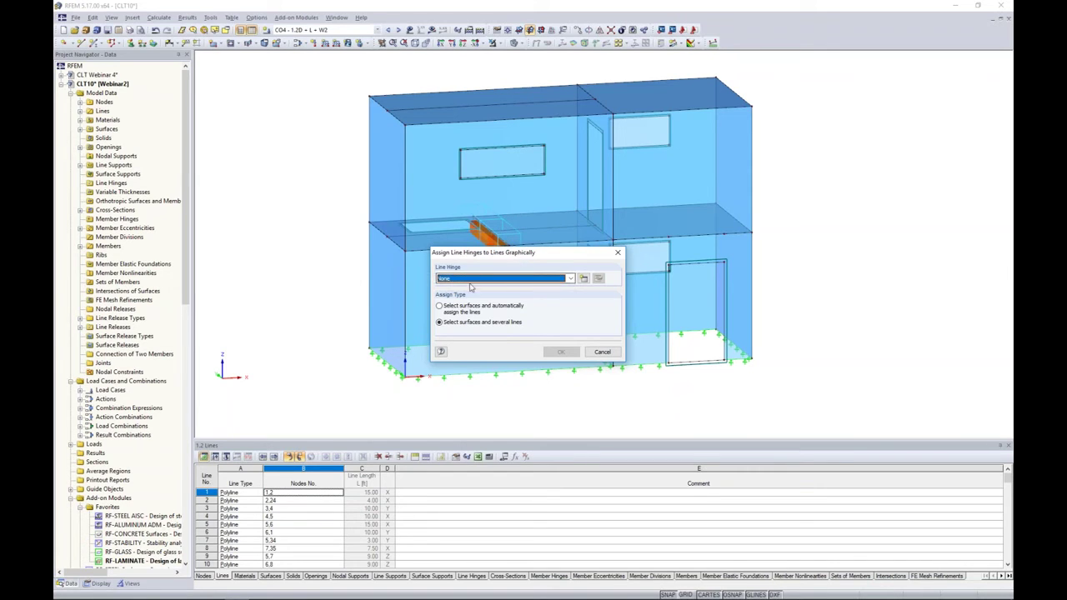
{"action": "left_click", "coordinate": [585, 281]}
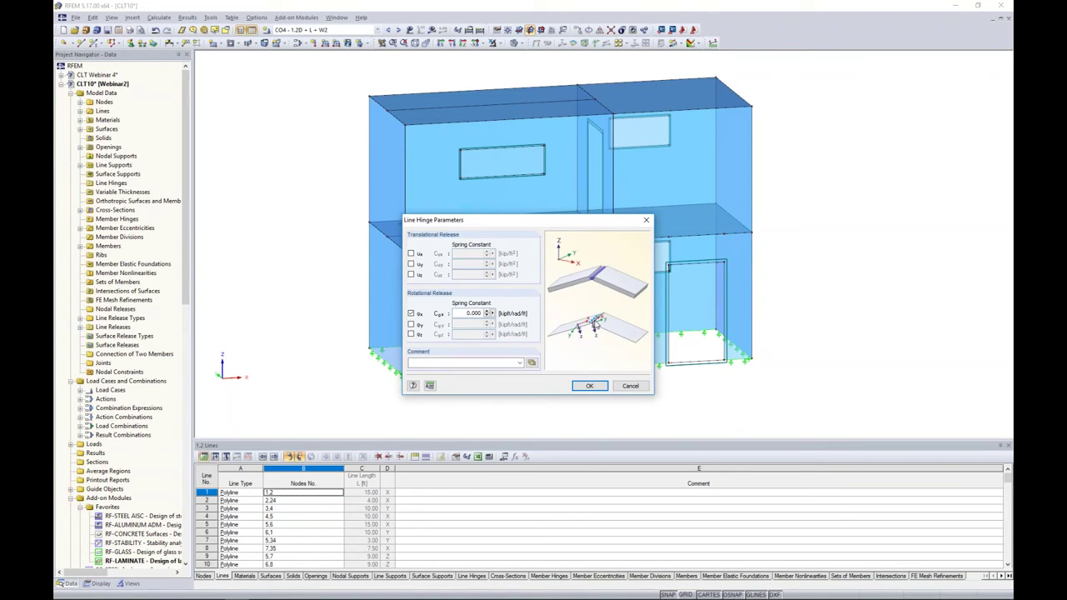
{"action": "left_click", "coordinate": [411, 254]}
{"action": "left_click_drag", "start_coordinate": [466, 253], "coordinate": [518, 263]}
{"action": "type", "text": "50"}
{"action": "left_click", "coordinate": [590, 386]}
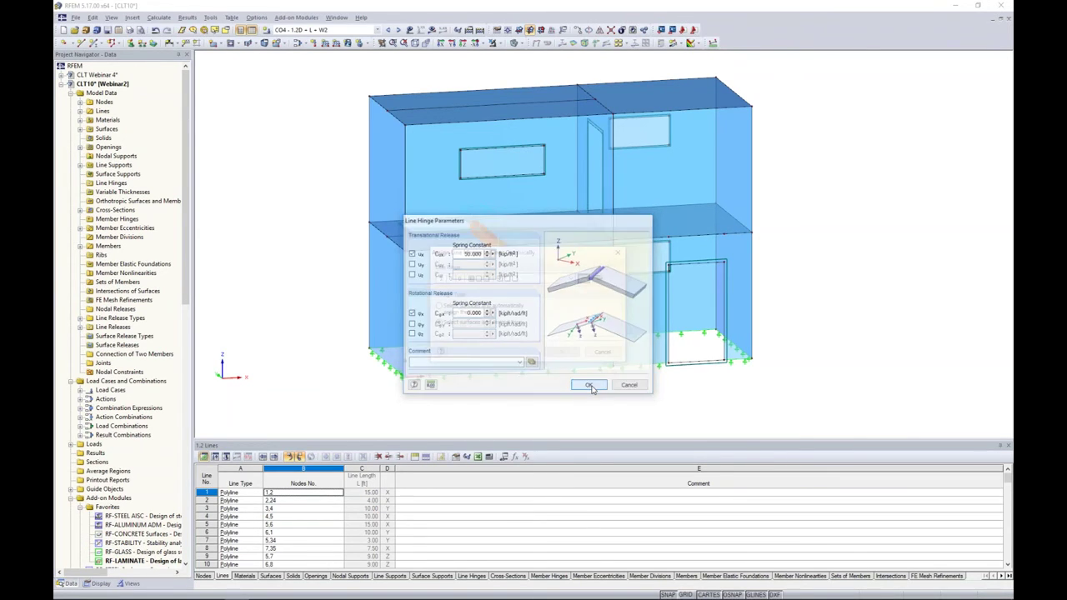
Assign the hinge by automatic line assignment to the selected wall, floor and roof surfaces of both storeys
{"action": "left_click", "coordinate": [439, 306]}
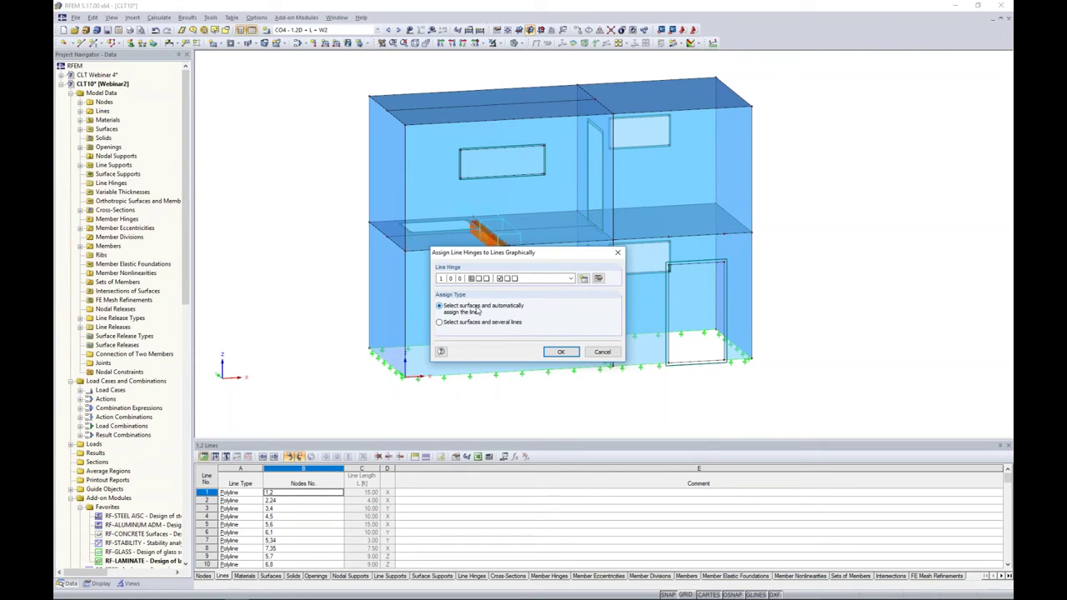
{"action": "left_click", "coordinate": [563, 353]}
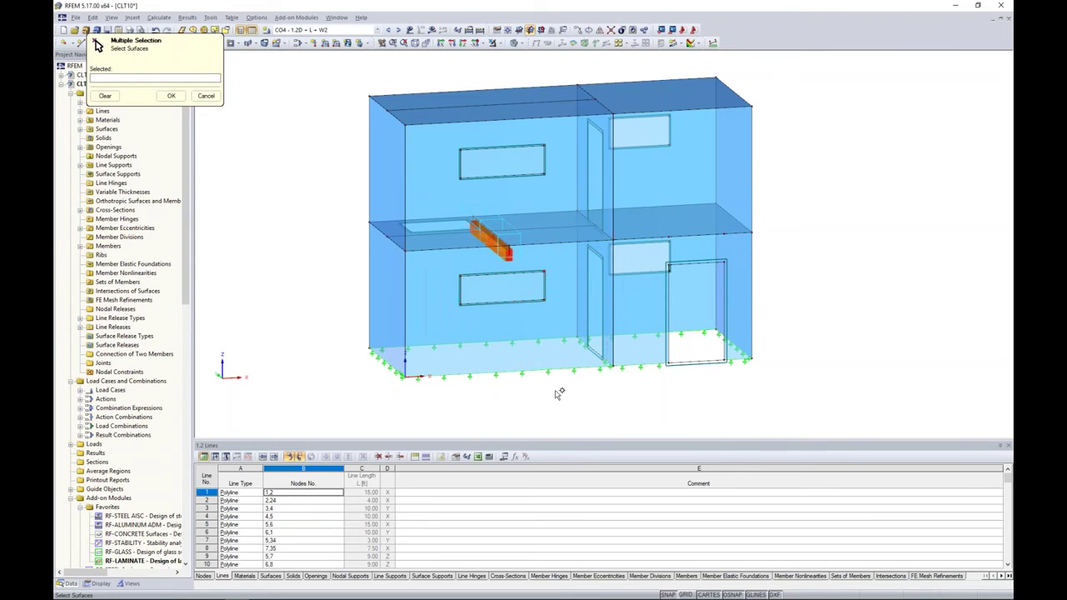
{"action": "left_click_drag", "start_coordinate": [533, 393], "coordinate": [481, 88]}
{"action": "left_click_drag", "start_coordinate": [714, 399], "coordinate": [644, 87]}
{"action": "key", "text": "F4"}
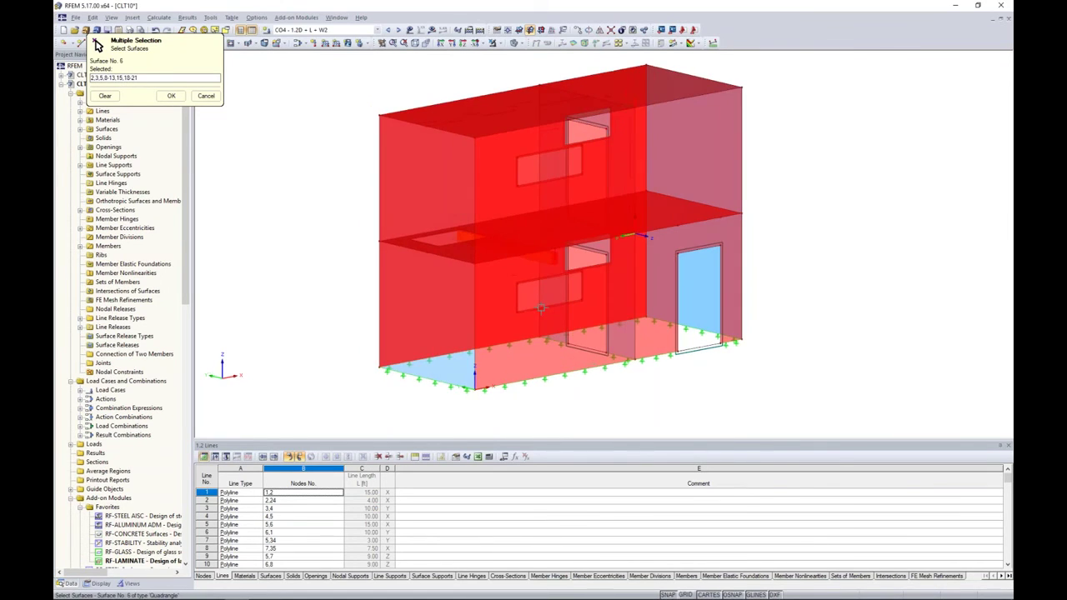
{"action": "left_click", "coordinate": [446, 342]}
{"action": "middle_click_drag", "start_coordinate": [445, 342], "coordinate": [584, 365], "text": "ctrl"}
{"action": "left_click", "coordinate": [679, 369]}
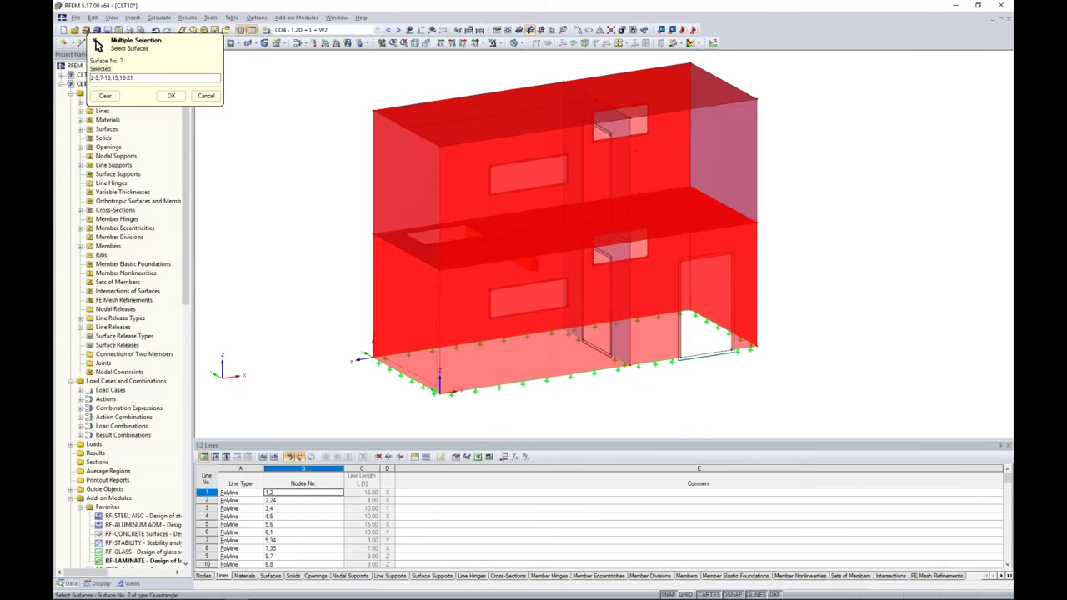
{"action": "left_click", "coordinate": [171, 96]}
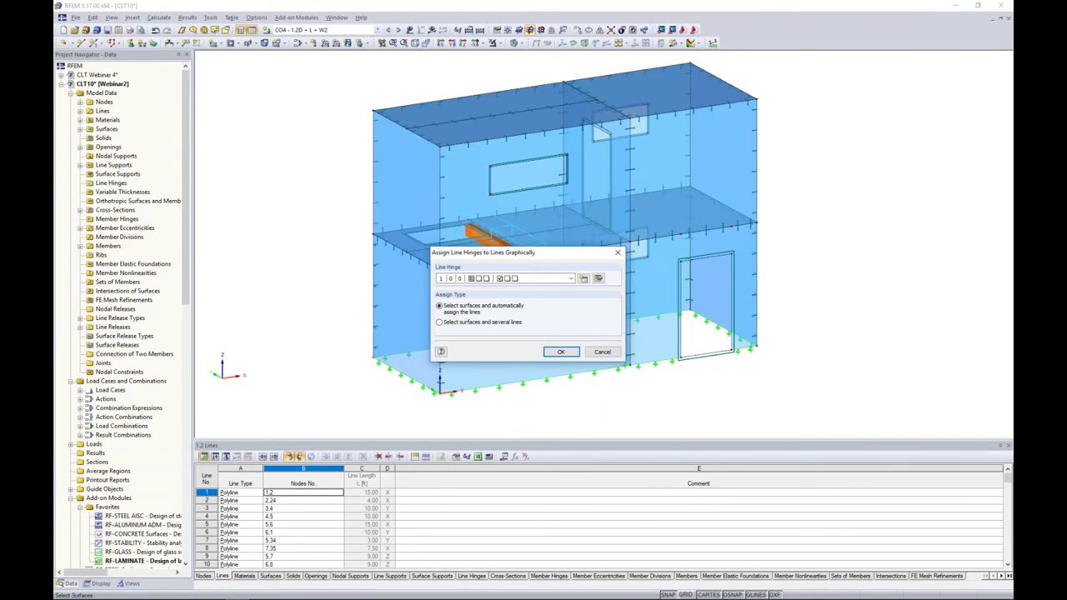
{"action": "left_click", "coordinate": [610, 355]}
Inspect the line hinges along the wall corners, floor edges and roof edges, and which surface each belongs to
{"action": "scroll", "coordinate": [442, 385], "scroll_direction": "up", "scroll_amount": 2}
{"action": "scroll", "coordinate": [442, 385], "scroll_direction": "up", "scroll_amount": 3}
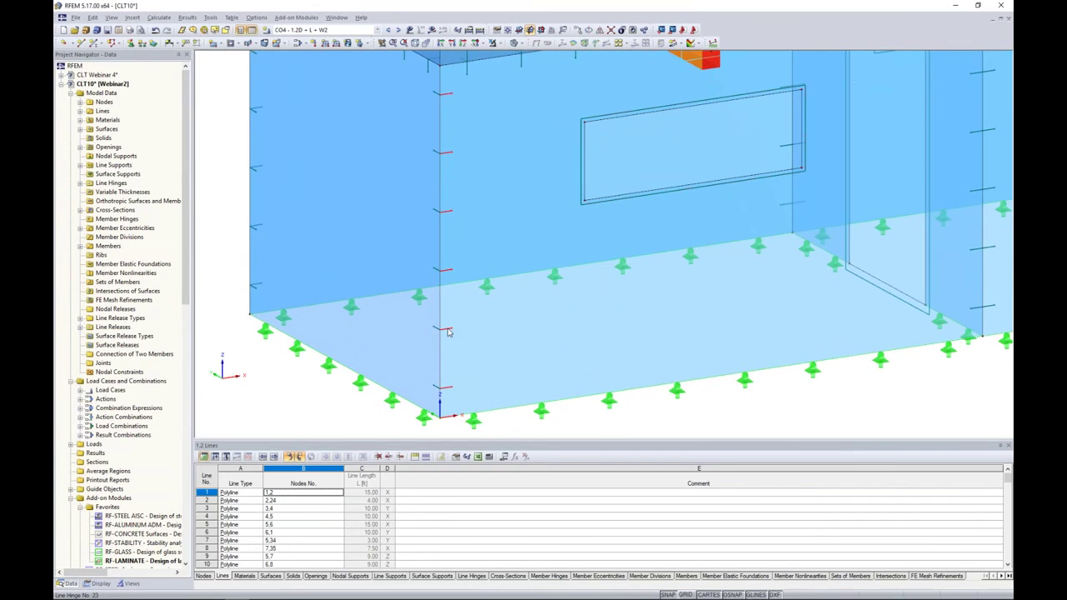
{"action": "scroll", "coordinate": [447, 331], "scroll_direction": "down", "scroll_amount": 5}
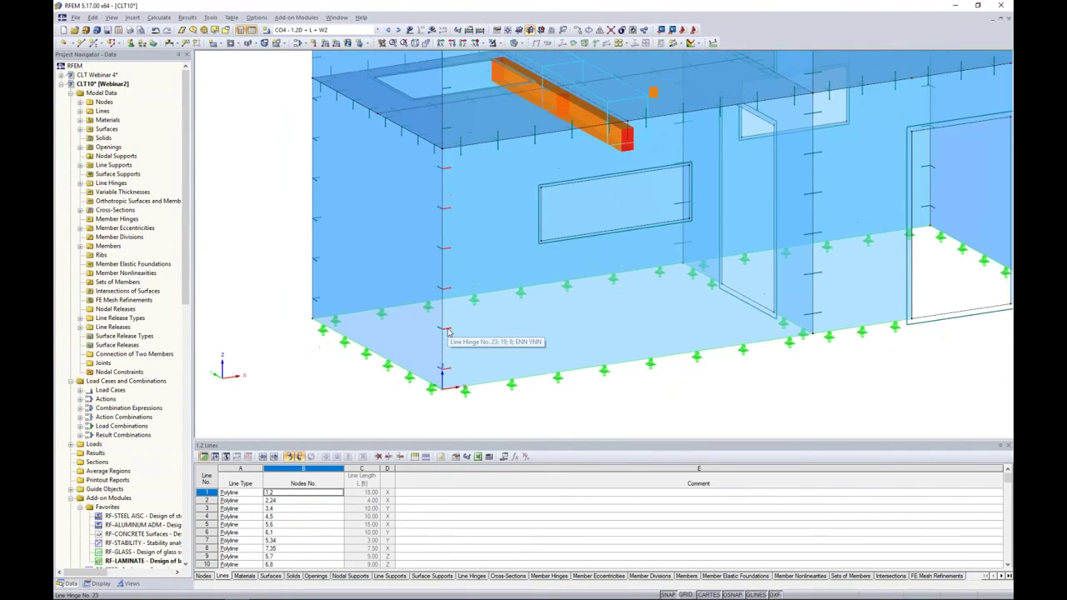
{"action": "scroll", "coordinate": [456, 350], "scroll_direction": "up", "scroll_amount": 4}
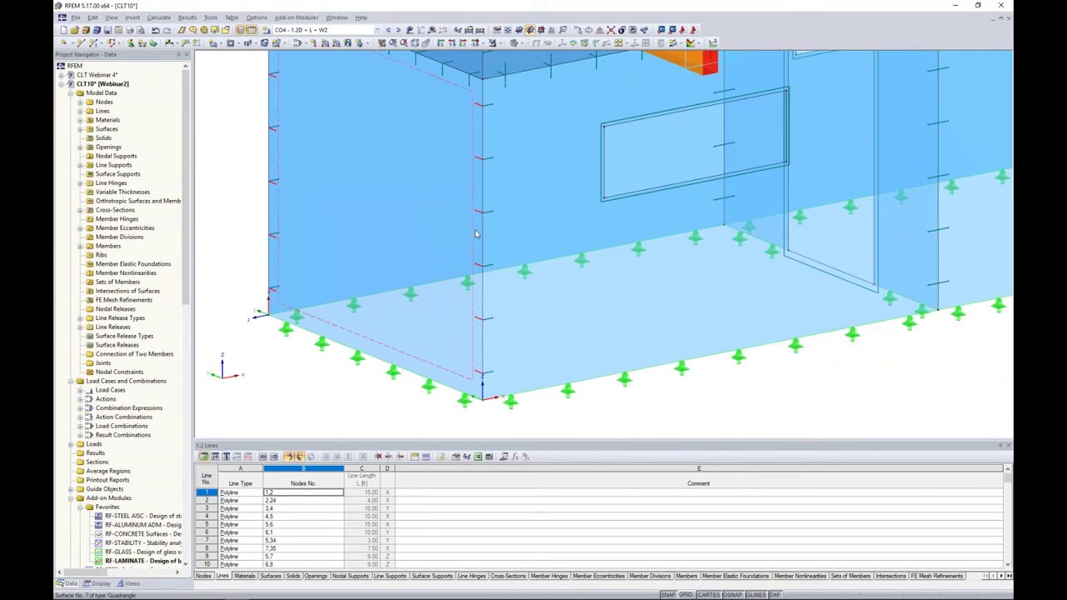
{"action": "left_click", "coordinate": [416, 217]}
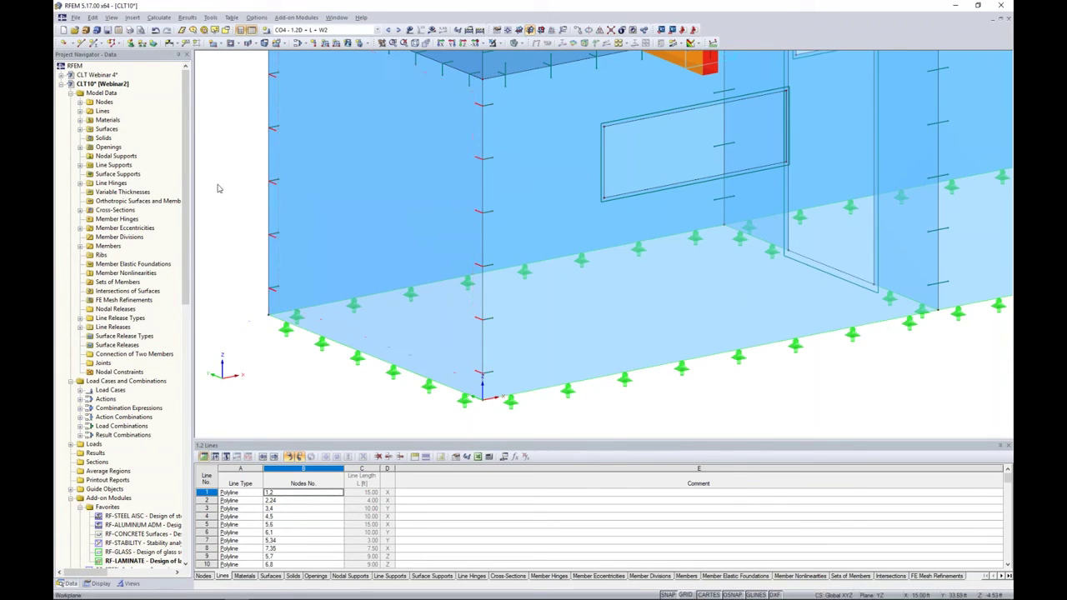
{"action": "scroll", "coordinate": [309, 219], "scroll_direction": "down", "scroll_amount": 2}
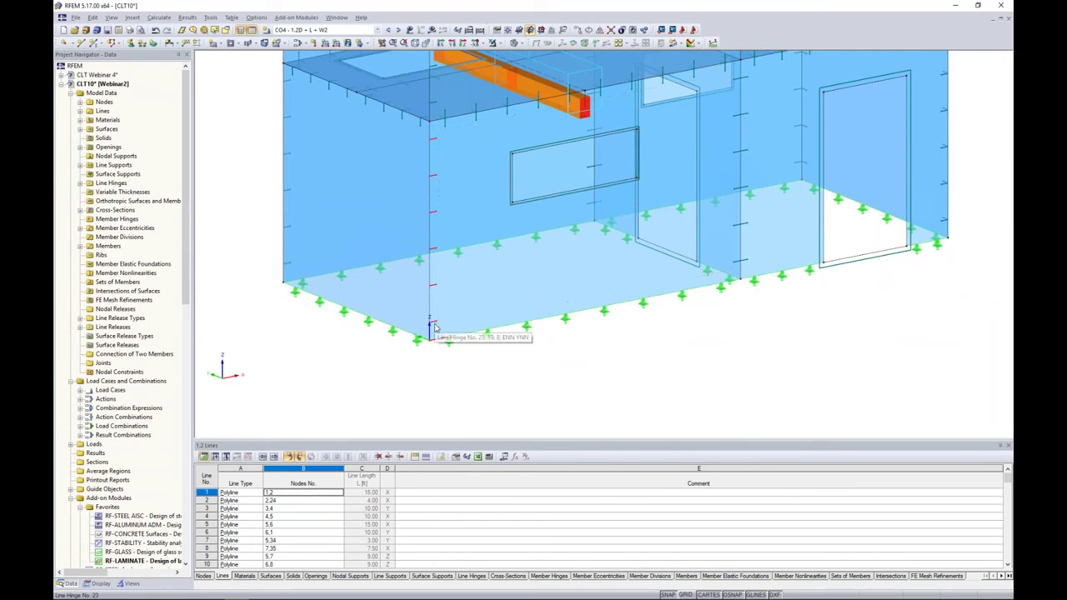
{"action": "left_click", "coordinate": [437, 291]}
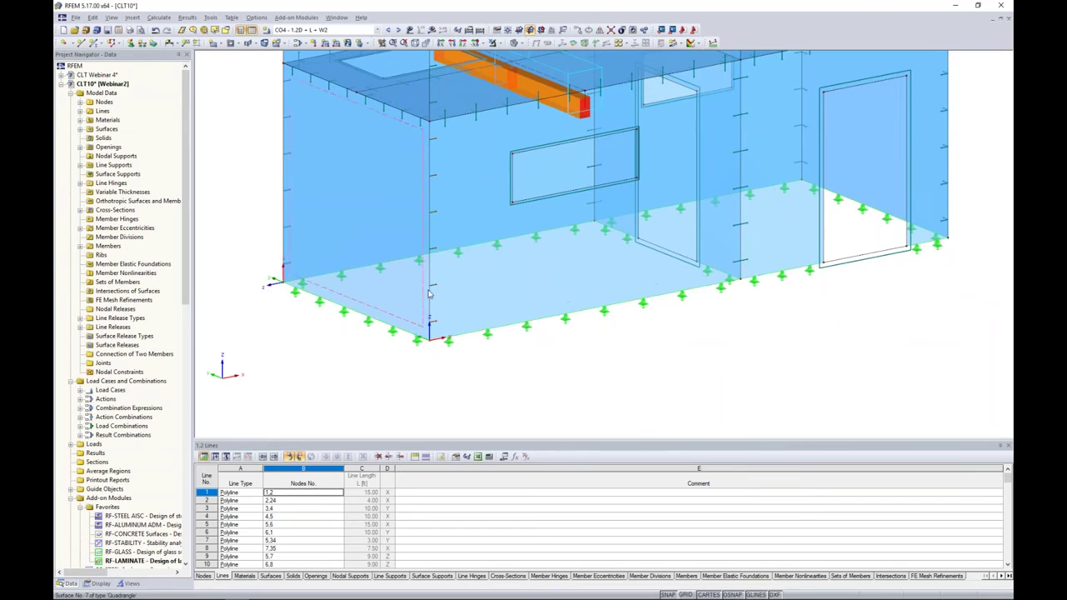
{"action": "middle_click_drag", "start_coordinate": [586, 348], "coordinate": [452, 260], "text": "ctrl"}
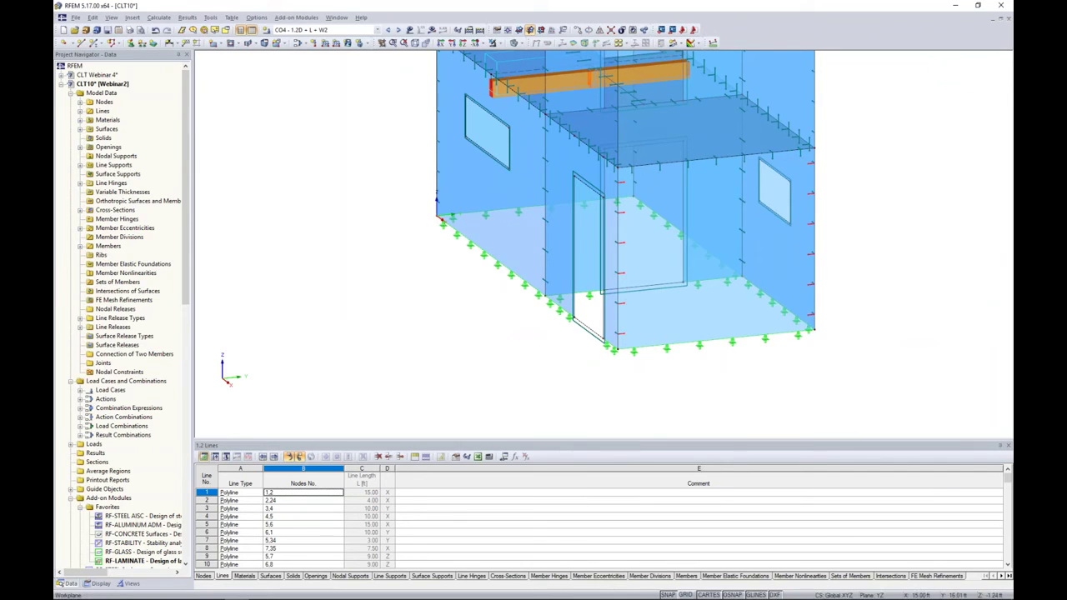
{"action": "middle_click_drag", "start_coordinate": [800, 275], "coordinate": [483, 230], "text": "ctrl"}
{"action": "scroll", "coordinate": [418, 109], "scroll_direction": "up", "scroll_amount": 3}
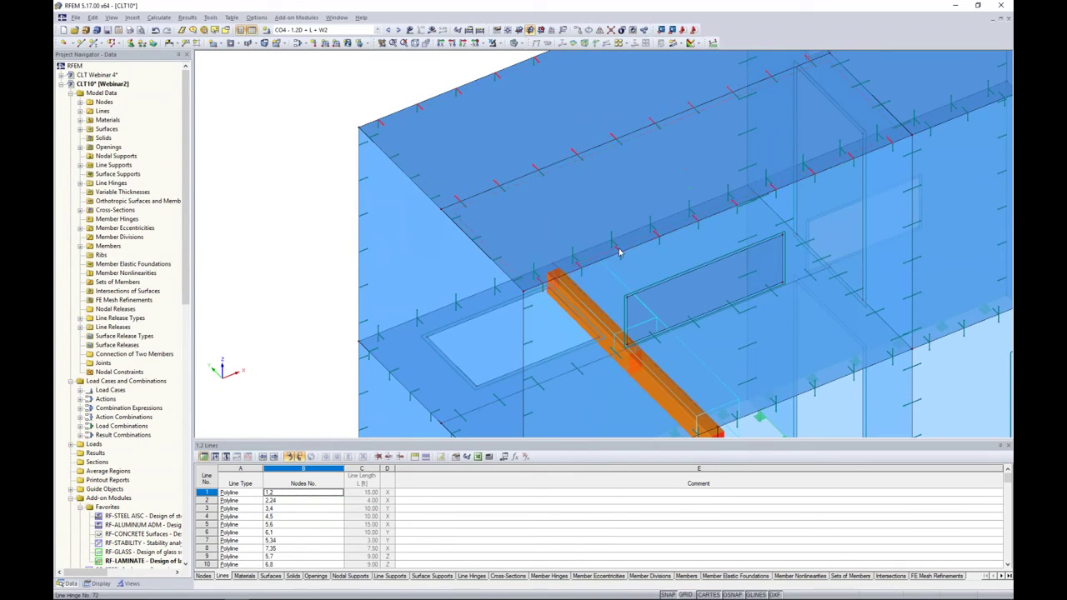
Select the upper storey's walls and roof in a front view and hide them from view
{"action": "middle_click_drag", "start_coordinate": [619, 252], "coordinate": [585, 173], "text": "ctrl"}
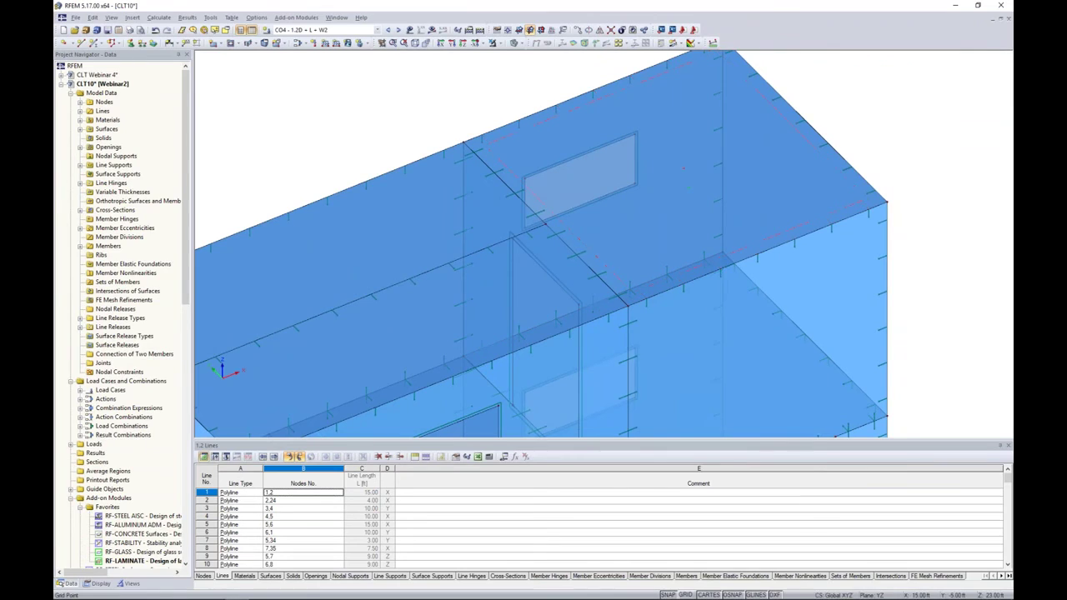
{"action": "scroll", "coordinate": [716, 266], "scroll_direction": "down", "scroll_amount": 4}
{"action": "middle_click_drag", "start_coordinate": [709, 275], "coordinate": [801, 255], "text": "ctrl"}
{"action": "left_click_drag", "start_coordinate": [802, 255], "coordinate": [398, 129]}
{"action": "left_click", "coordinate": [500, 45]}
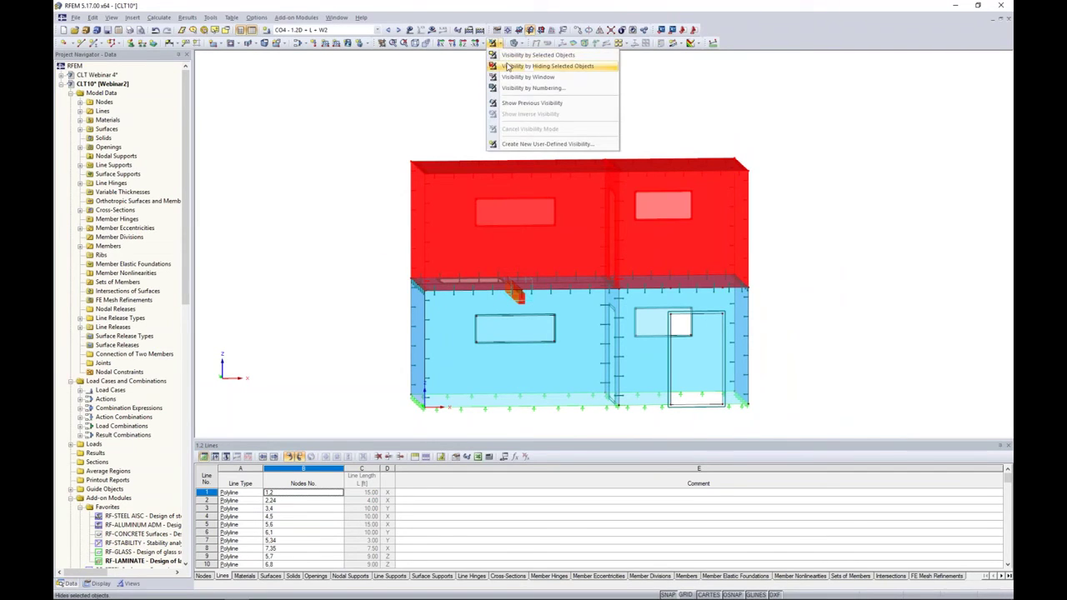
{"action": "left_click", "coordinate": [511, 65]}
Inspect the line hinges along the edges of the exposed intermediate floor panels, and restore the visibility of the whole building
{"action": "middle_click_drag", "start_coordinate": [389, 139], "coordinate": [488, 317], "text": "ctrl"}
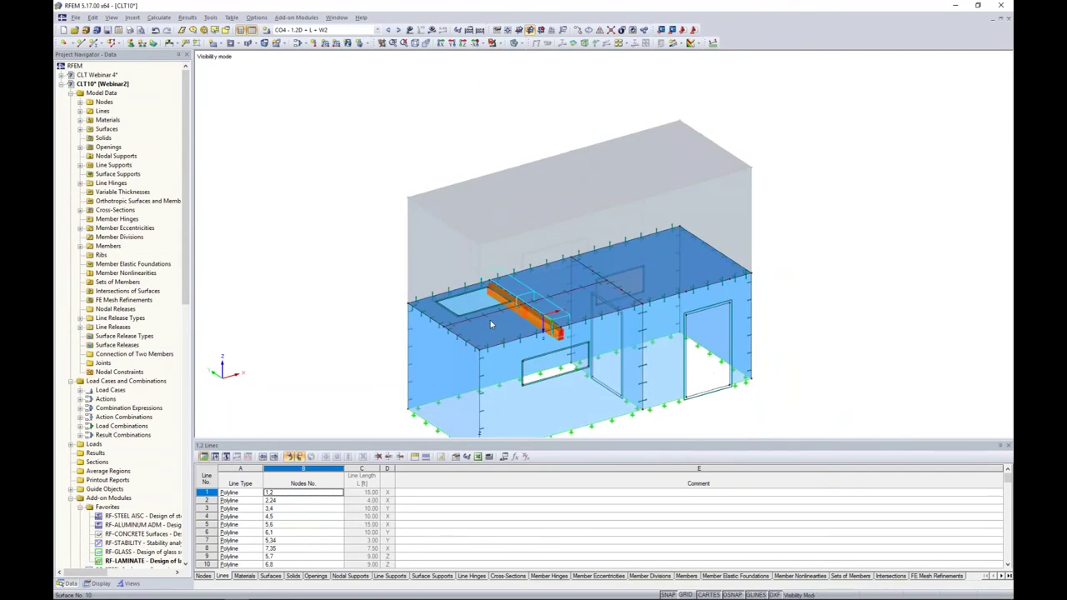
{"action": "scroll", "coordinate": [490, 320], "scroll_direction": "up", "scroll_amount": 5}
{"action": "scroll", "coordinate": [490, 320], "scroll_direction": "up", "scroll_amount": 1}
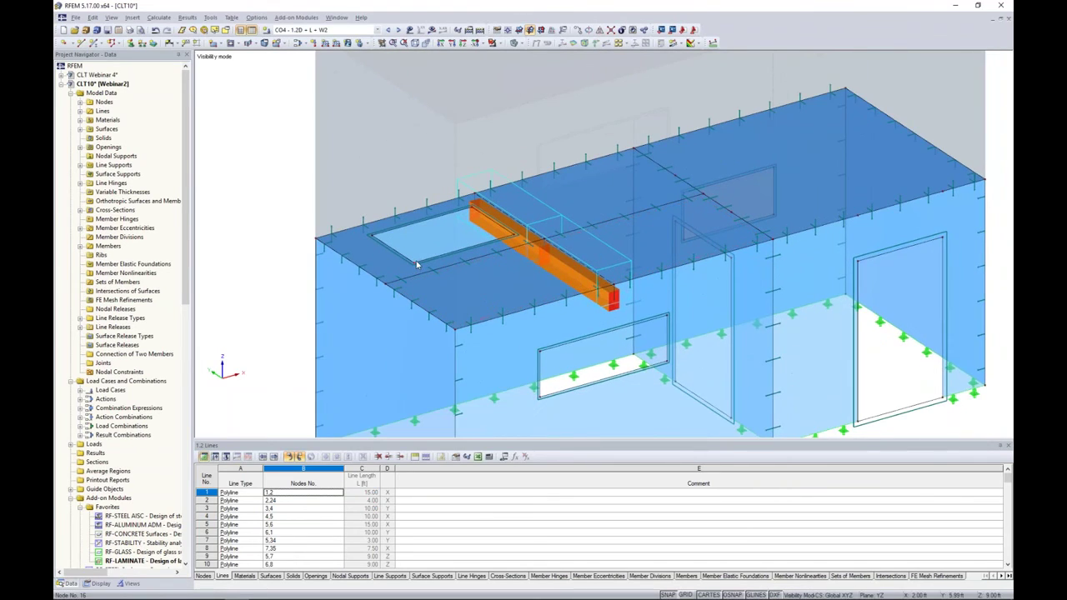
{"action": "scroll", "coordinate": [416, 267], "scroll_direction": "up", "scroll_amount": 1}
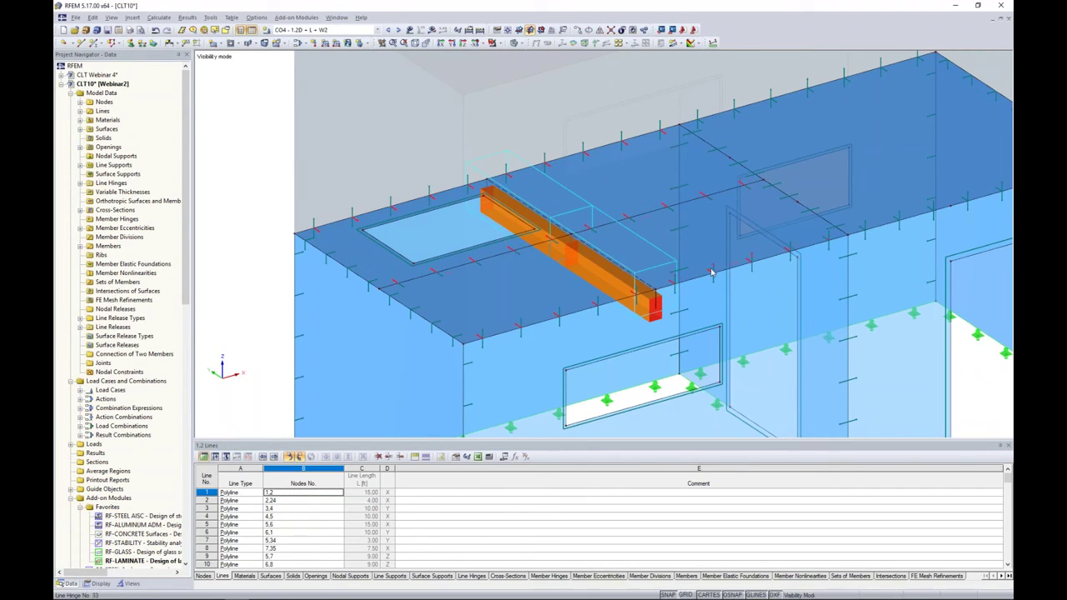
{"action": "middle_click_drag", "start_coordinate": [815, 97], "coordinate": [627, 127]}
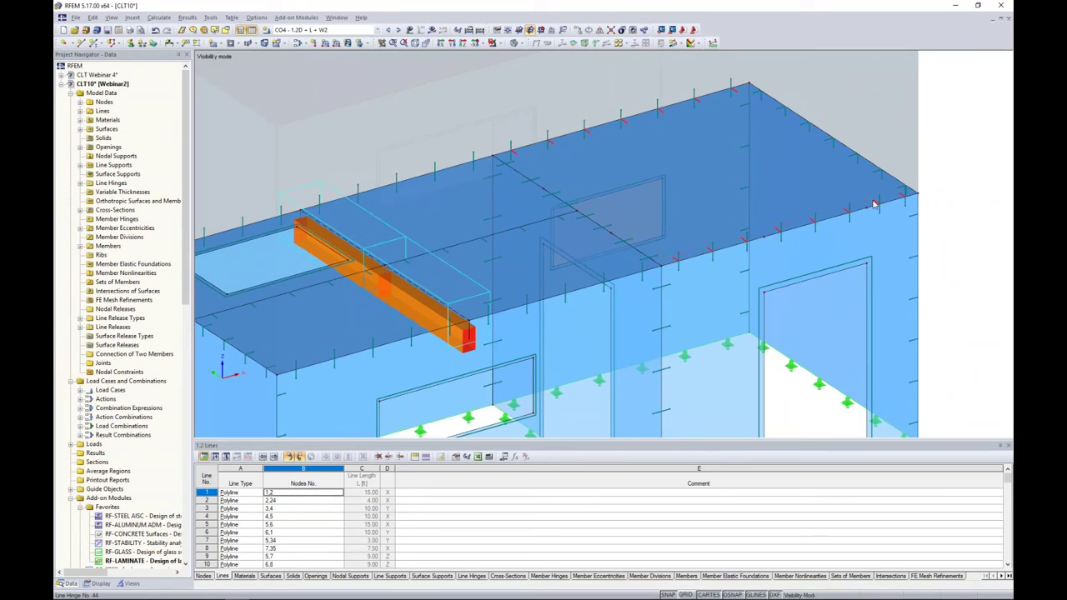
{"action": "scroll", "coordinate": [483, 248], "scroll_direction": "down", "scroll_amount": 5}
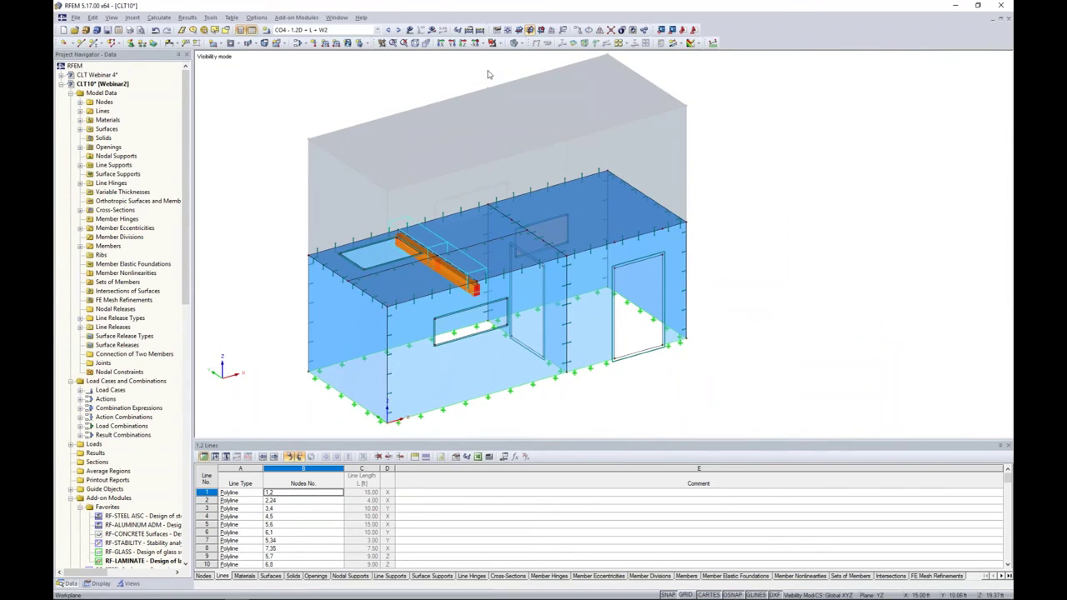
{"action": "left_click", "coordinate": [524, 45]}
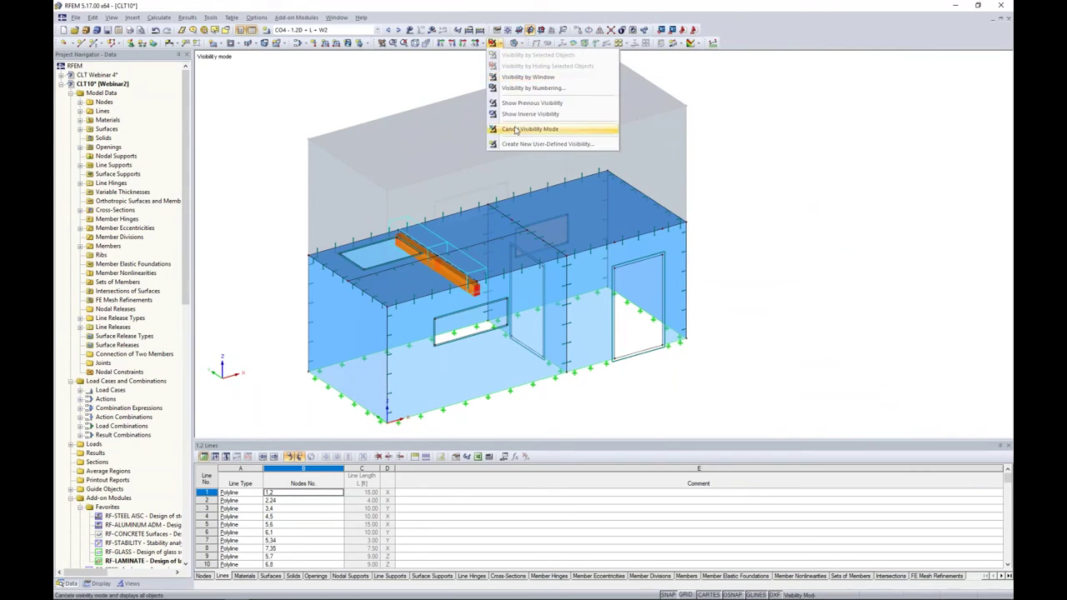
{"action": "left_click", "coordinate": [521, 131]}
{"action": "mouse_move", "coordinate": [716, 235]}
{"action": "middle_mouse_down", "text": "ctrl"}
{"action": "mouse_move", "coordinate": [667, 241]}
{"action": "mouse_move", "coordinate": [717, 237]}
{"action": "middle_mouse_up", "text": "ctrl"}
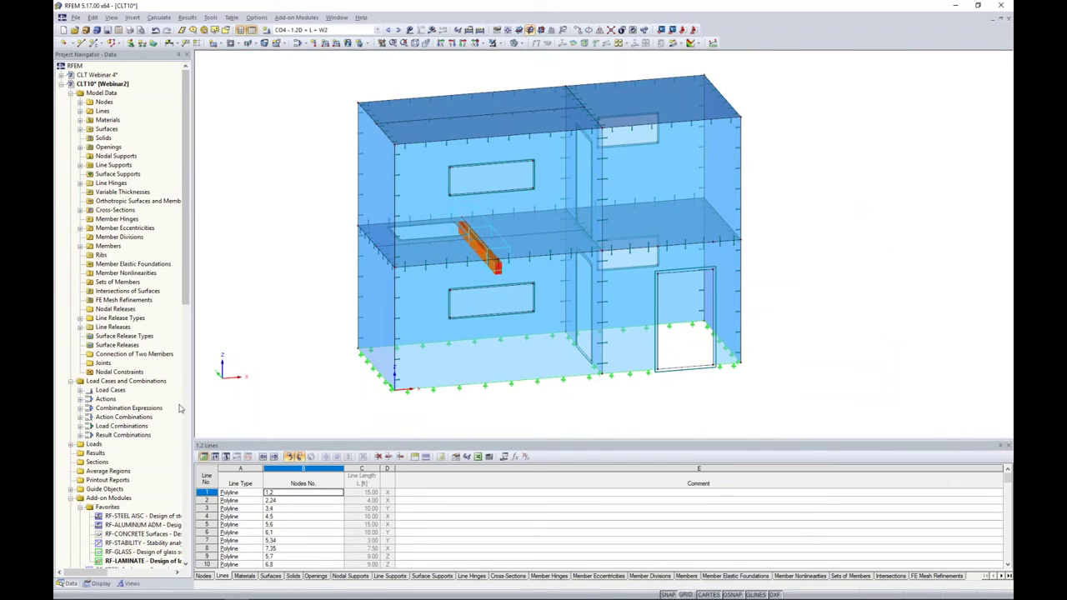
Set the FE mesh target element length to 0.33 ft, regenerate the mesh and check it on the model
{"action": "scroll", "coordinate": [155, 427], "scroll_direction": "down", "scroll_amount": 2}
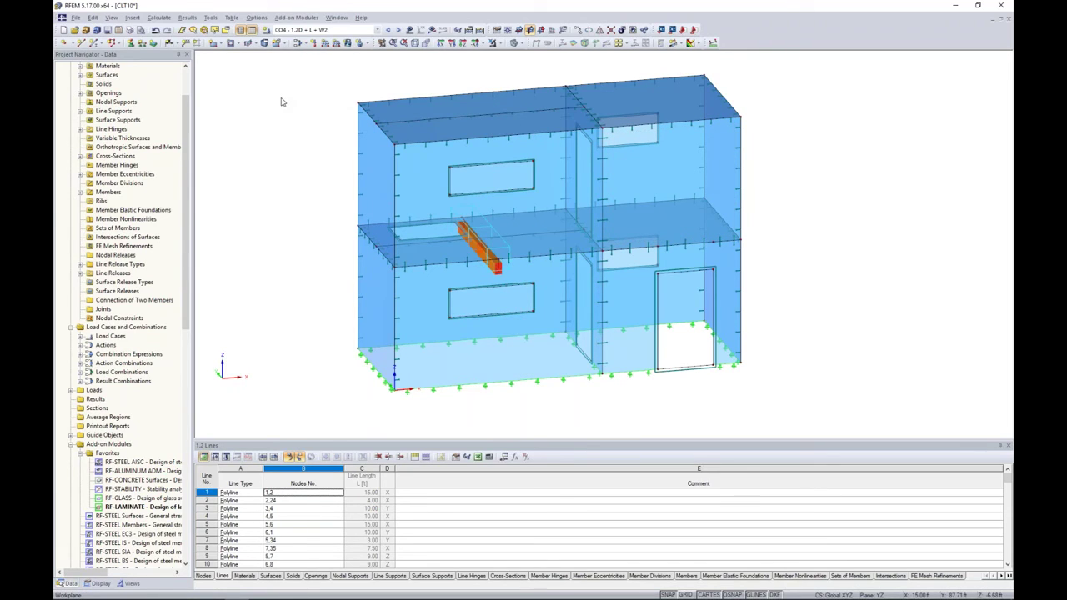
{"action": "left_click", "coordinate": [159, 18]}
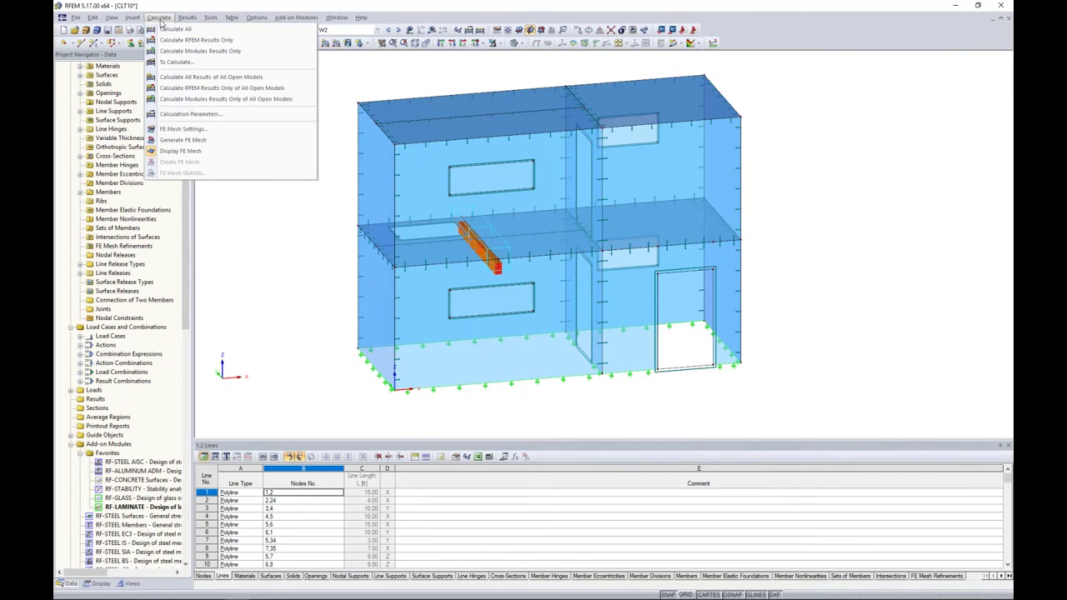
{"action": "left_click", "coordinate": [182, 129]}
{"action": "double_click", "coordinate": [431, 187]}
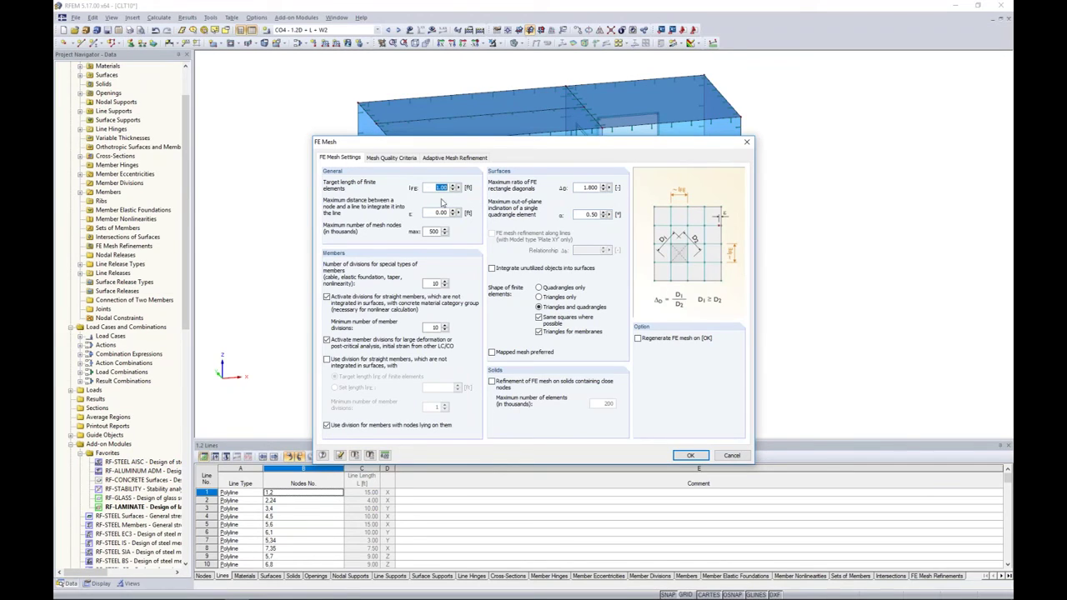
{"action": "type", "text": "0.33"}
{"action": "left_click", "coordinate": [640, 339]}
{"action": "left_click", "coordinate": [690, 455]}
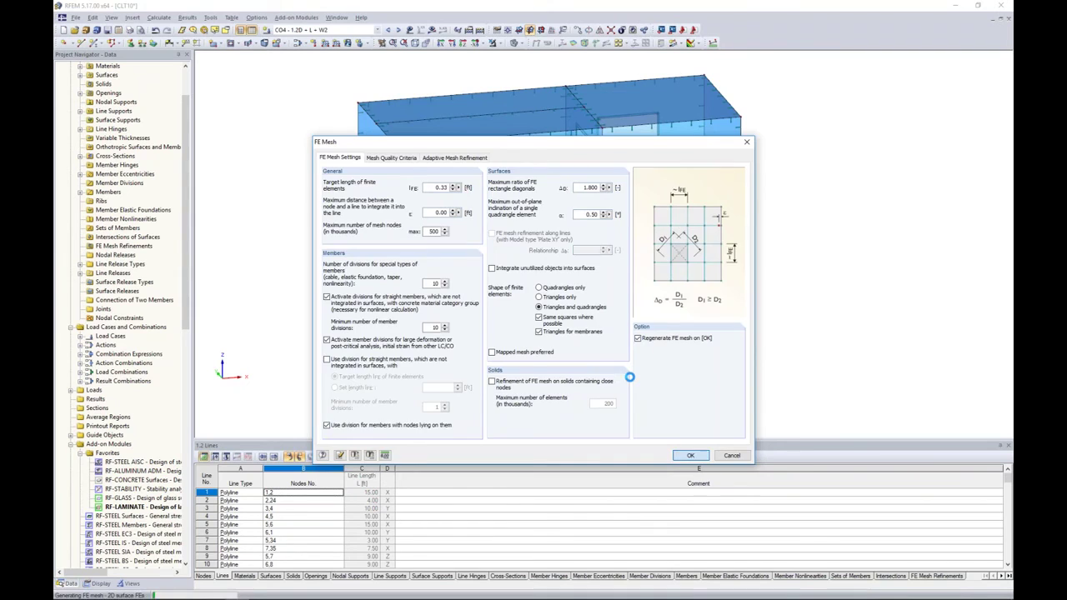
{"action": "middle_click_drag", "start_coordinate": [534, 359], "coordinate": [564, 358], "text": "ctrl"}
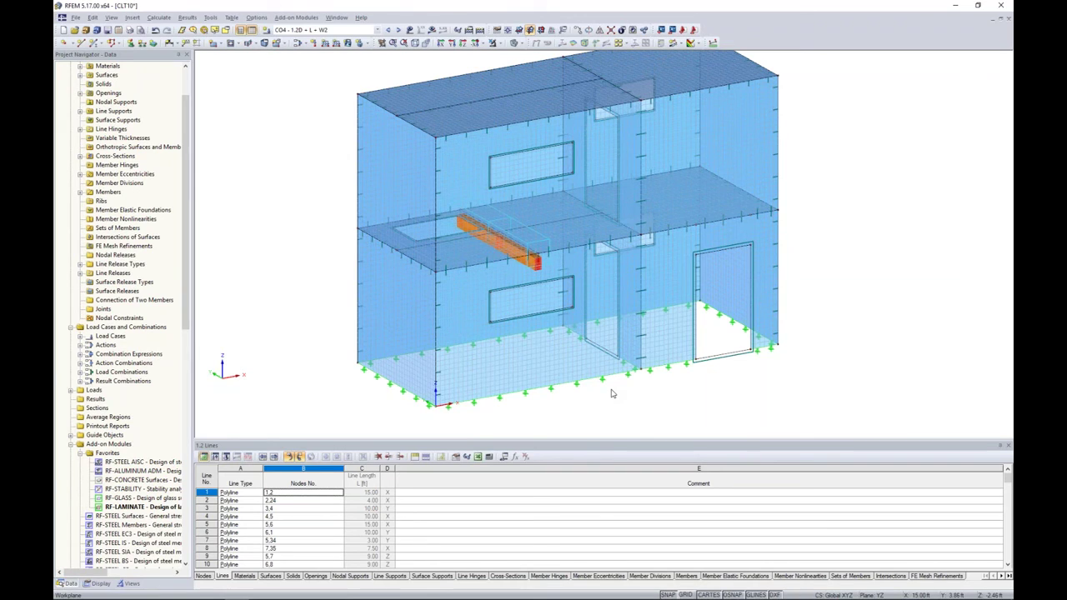
{"action": "middle_click_drag", "start_coordinate": [611, 393], "coordinate": [632, 388], "text": "ctrl"}
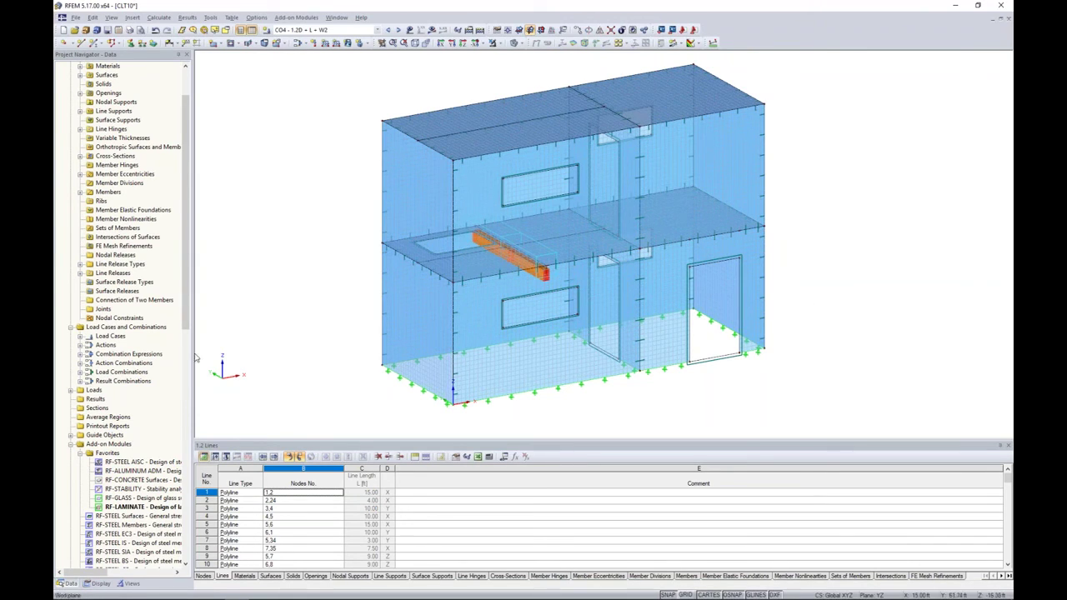
Open RF-LAMINATE at the Walls composition, accept its data, and switch to the CLT Webinar 4 model
{"action": "double_click", "coordinate": [130, 506]}
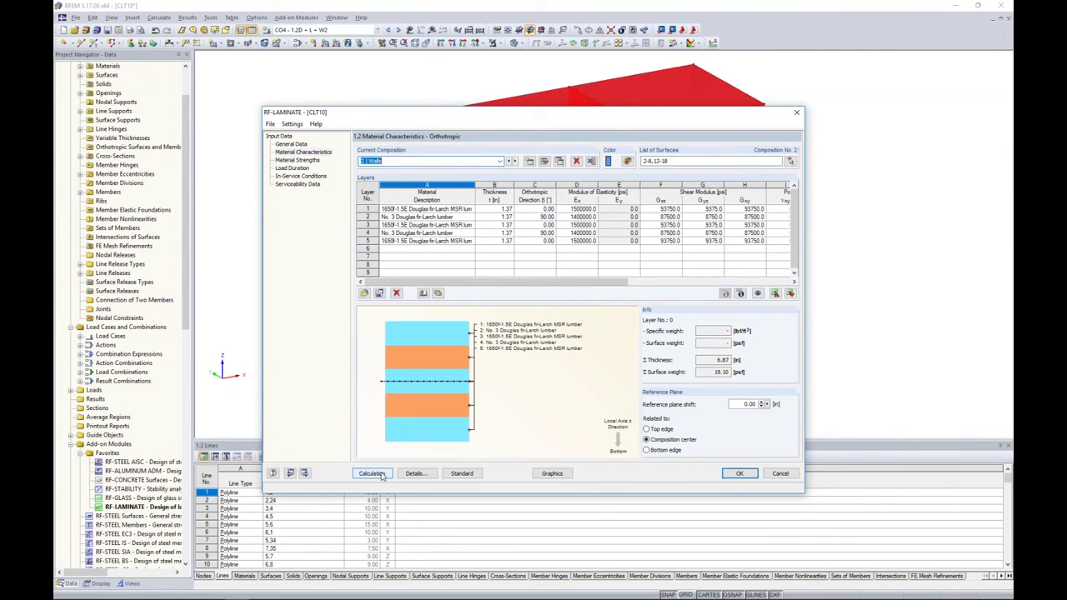
{"action": "left_click", "coordinate": [738, 474]}
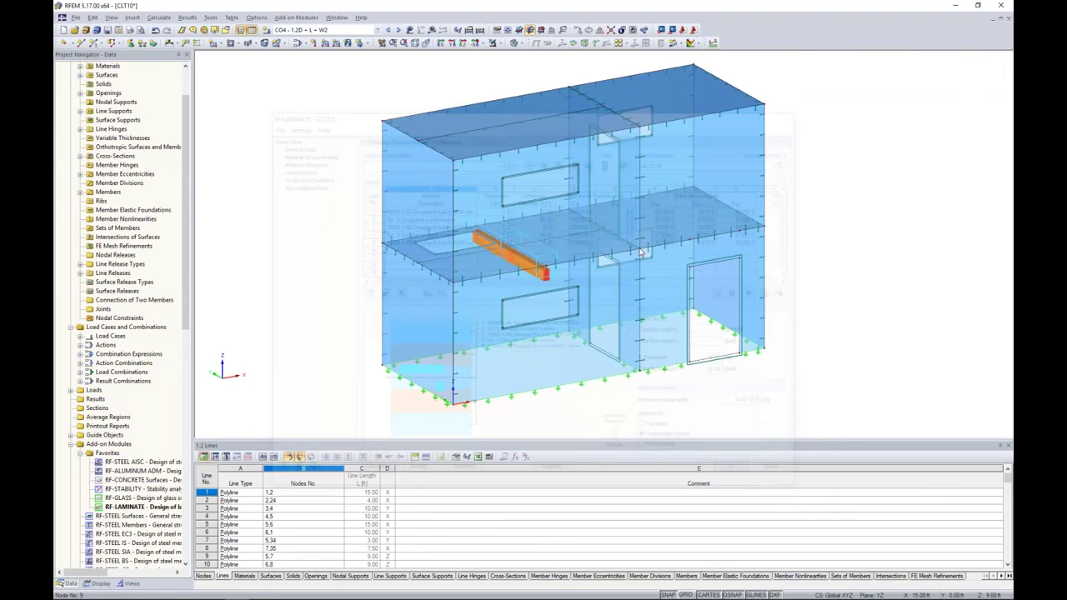
{"action": "left_click", "coordinate": [337, 17]}
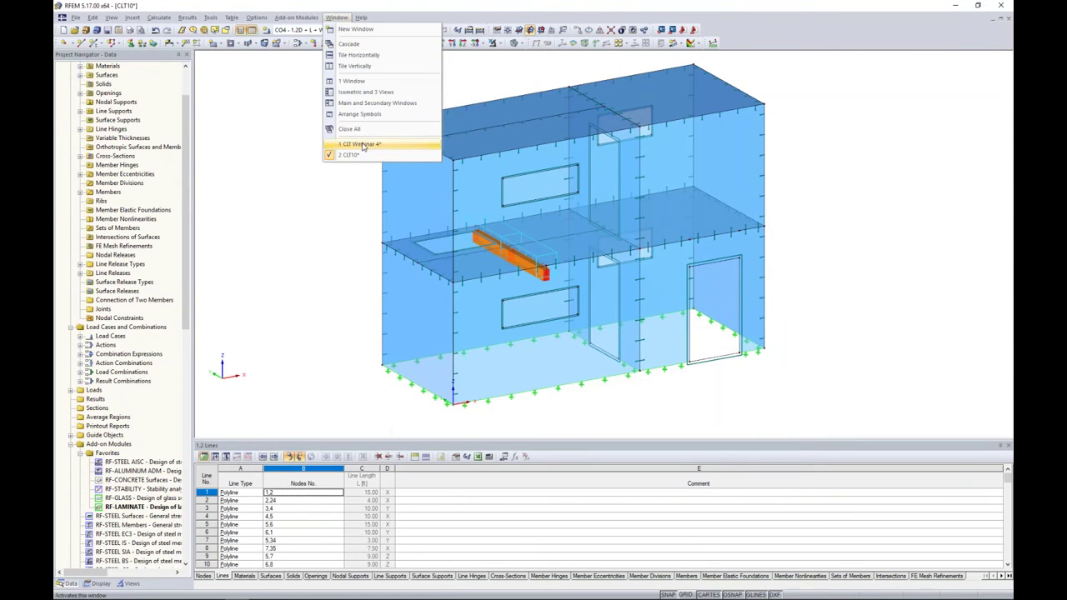
{"action": "left_click", "coordinate": [360, 145]}
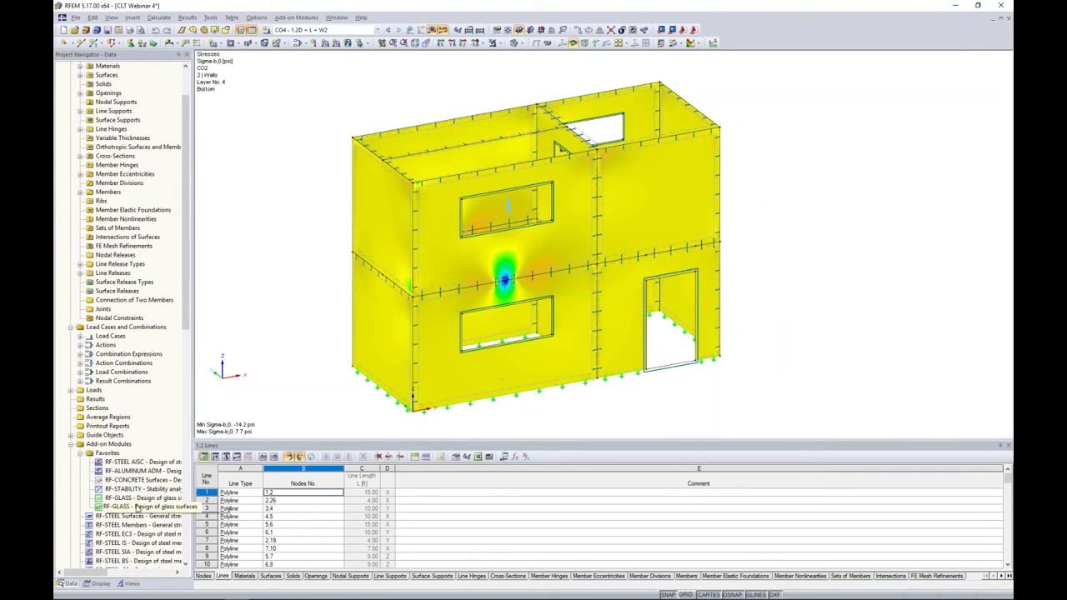
{"action": "double_click", "coordinate": [137, 507]}
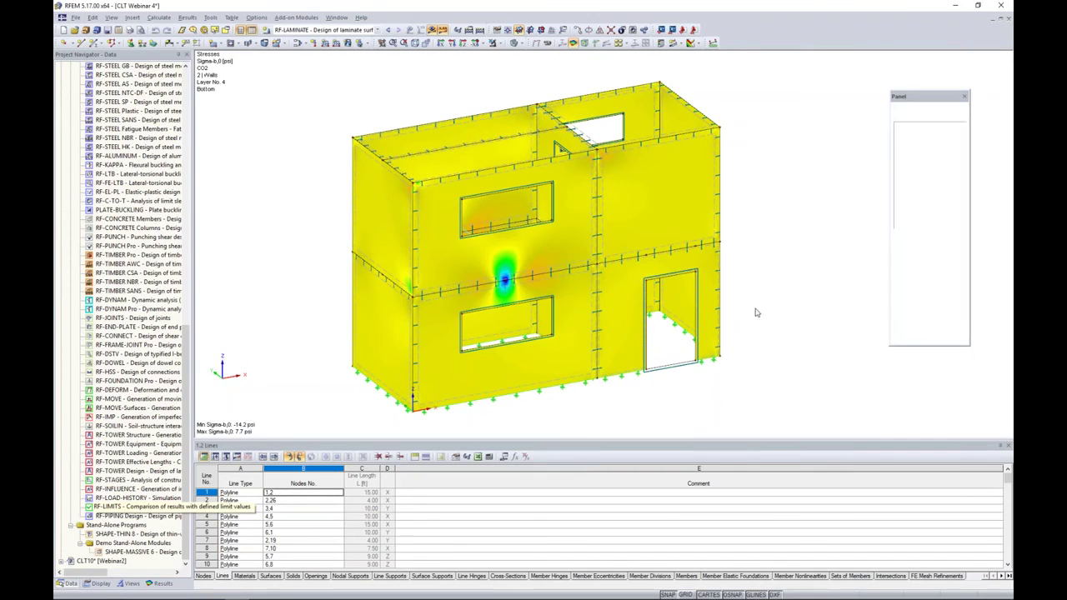
{"action": "left_click", "coordinate": [797, 112]}
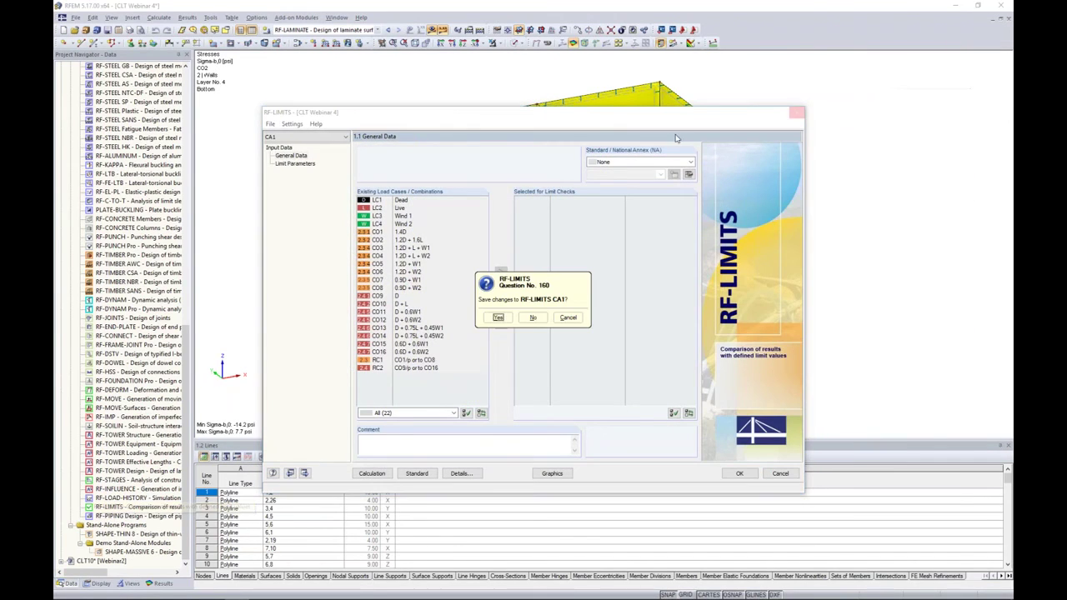
{"action": "left_click", "coordinate": [535, 318]}
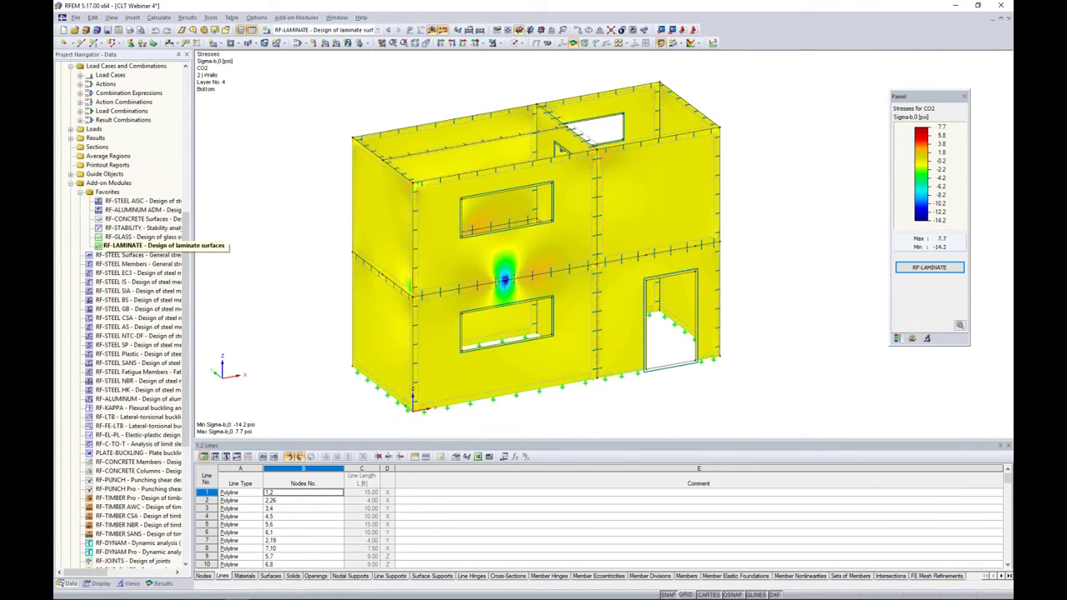
Open the RF-LAMINATE results and review the maximum stress ratios by loading and by surface
{"action": "double_click", "coordinate": [125, 245]}
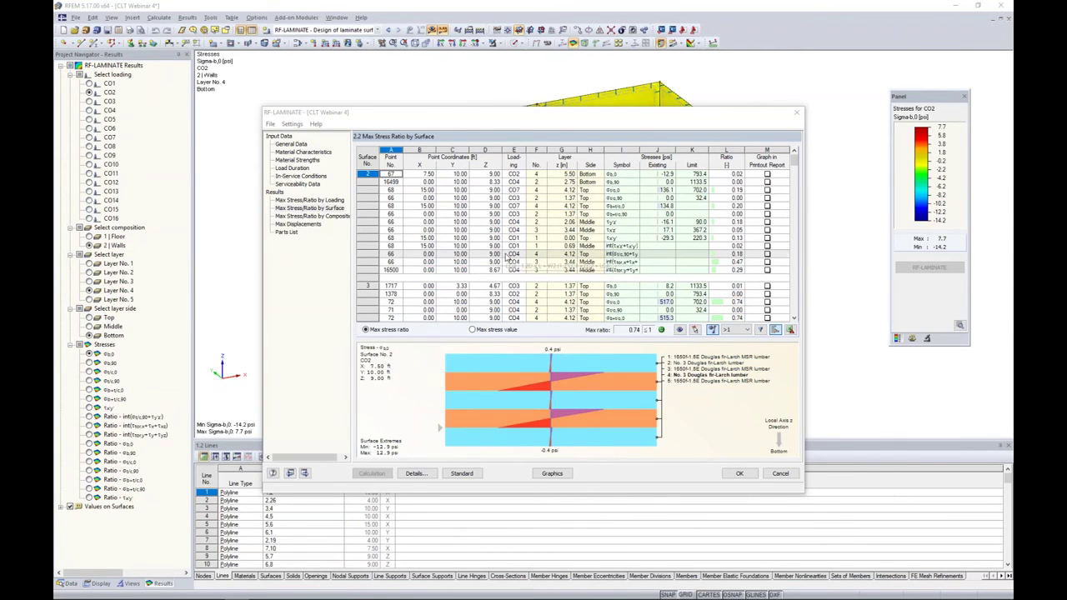
{"action": "left_click_drag", "start_coordinate": [493, 119], "coordinate": [495, 106]}
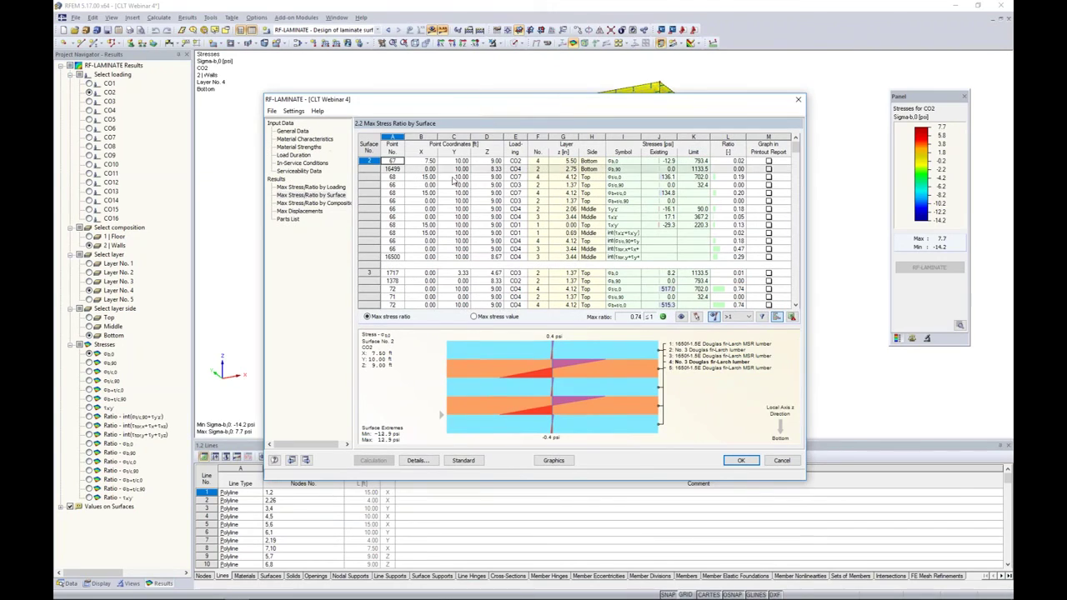
{"action": "left_click", "coordinate": [310, 186]}
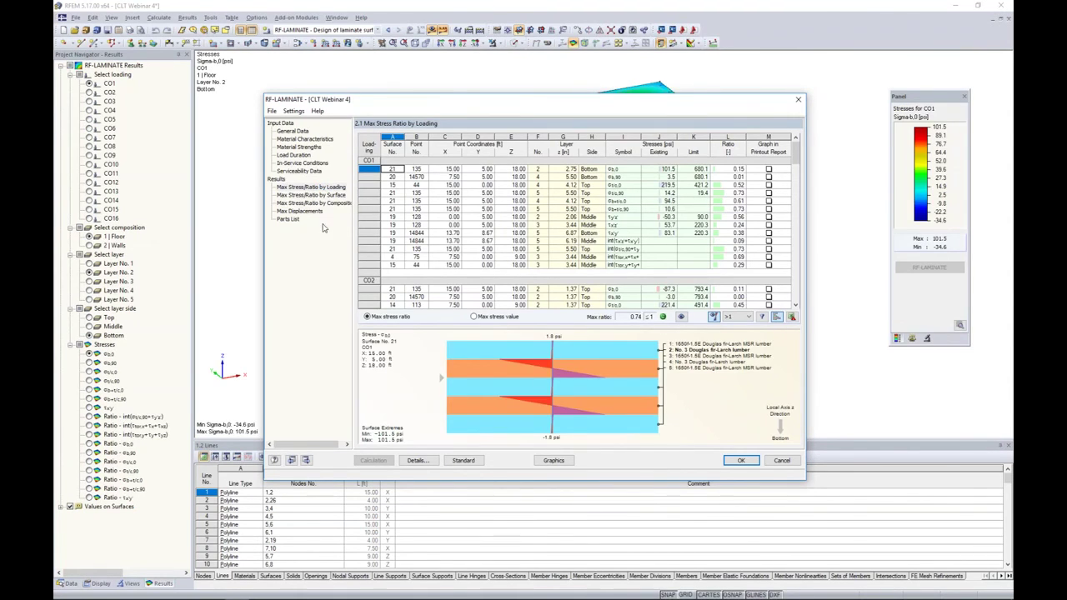
{"action": "left_click", "coordinate": [325, 202]}
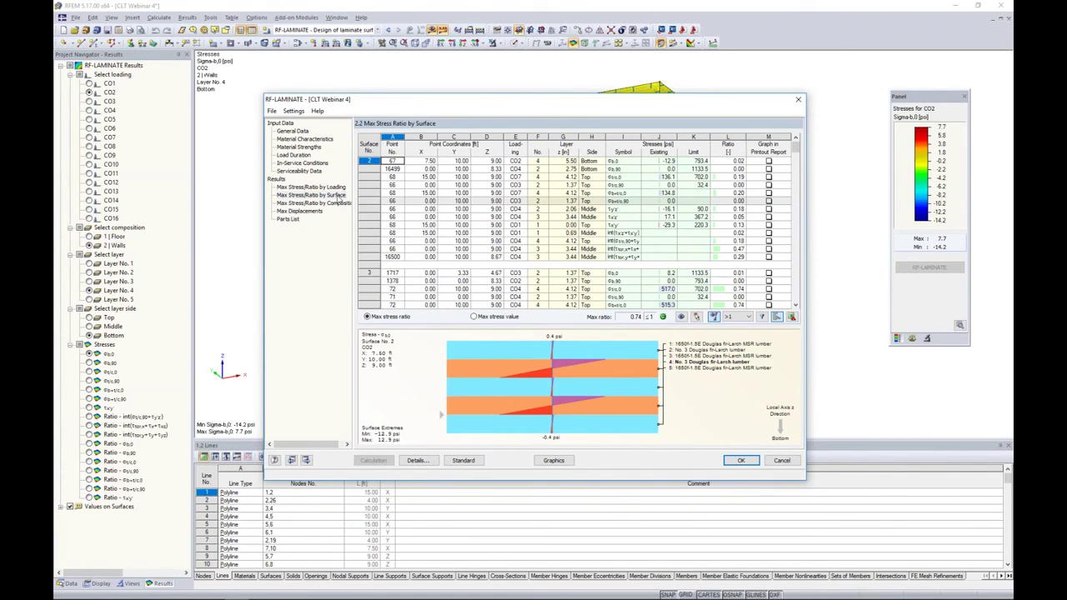
{"action": "left_click", "coordinate": [340, 202]}
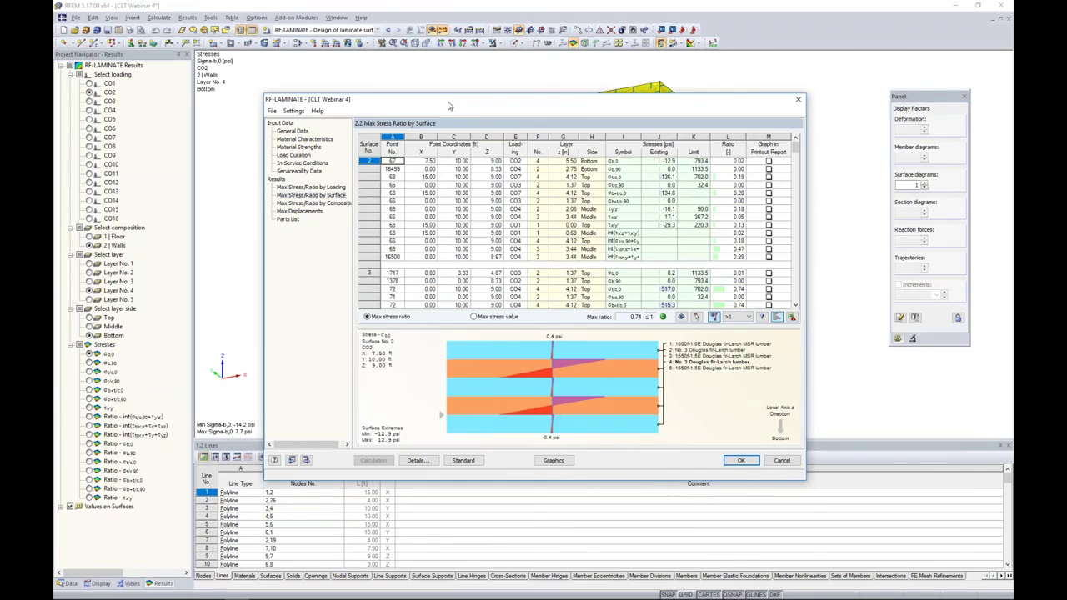
Locate surface 3's point 72 result and surface 4's point 21 shear stress result for CO4 on the model
{"action": "left_click_drag", "start_coordinate": [450, 99], "coordinate": [431, 336]}
{"action": "left_click", "coordinate": [471, 512]}
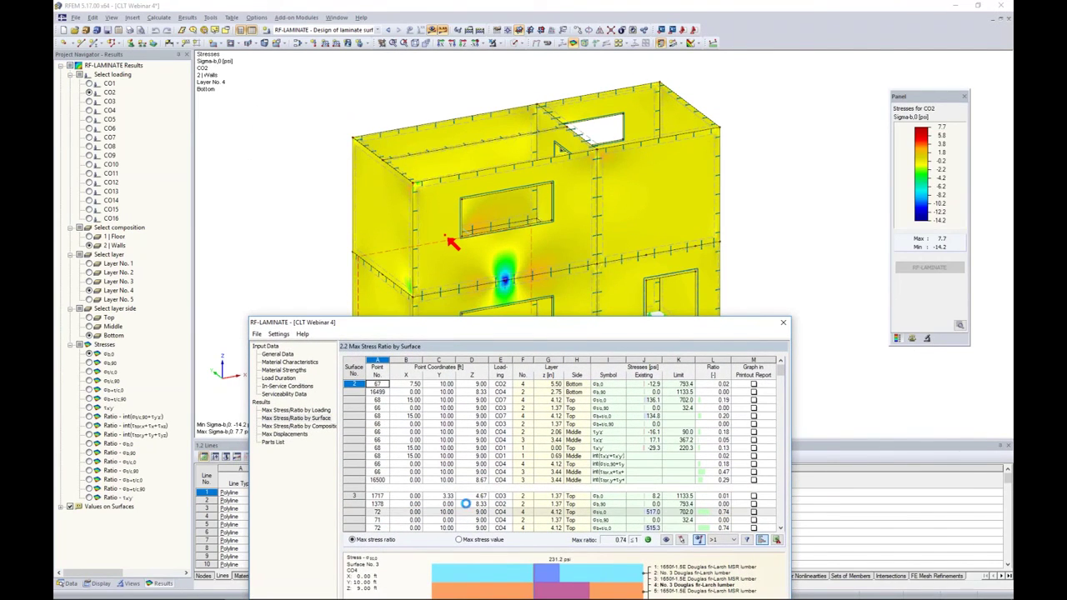
{"action": "scroll", "coordinate": [551, 455], "scroll_direction": "down", "scroll_amount": 5}
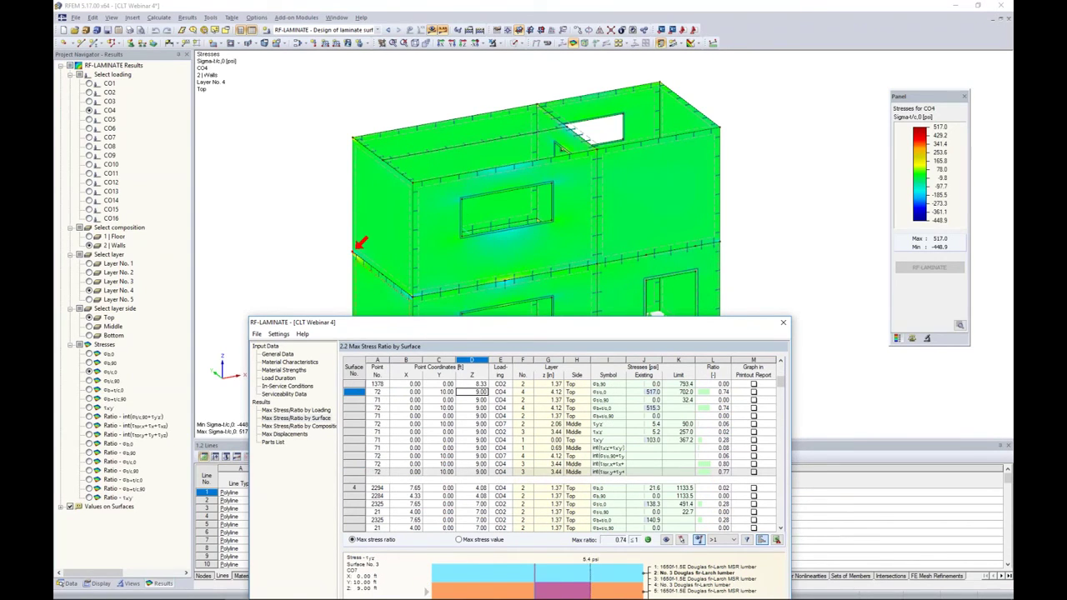
{"action": "left_click", "coordinate": [476, 505]}
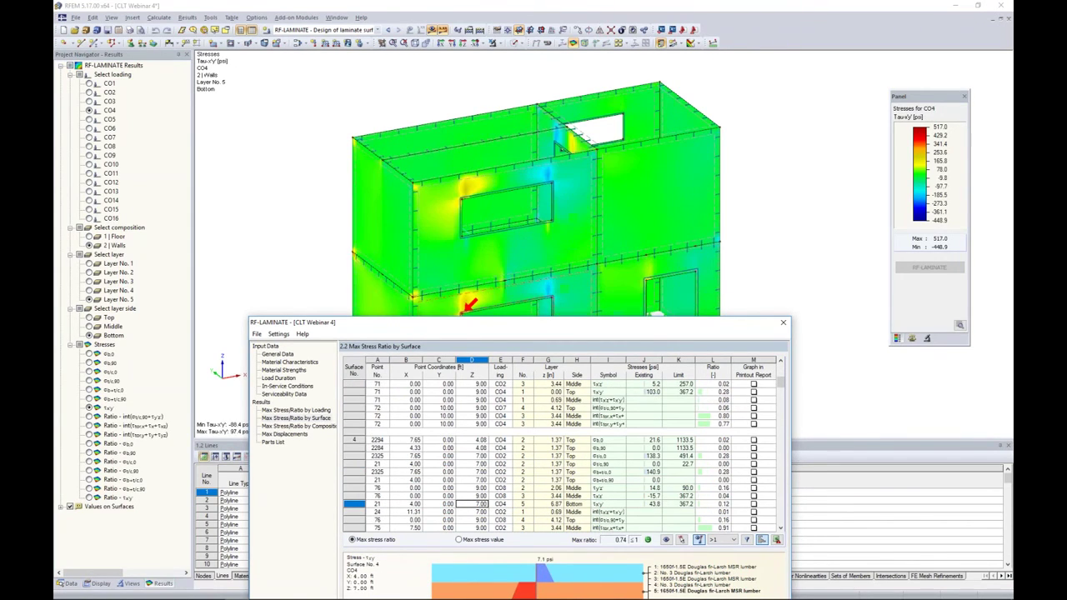
{"action": "left_click_drag", "start_coordinate": [465, 334], "coordinate": [446, 426]}
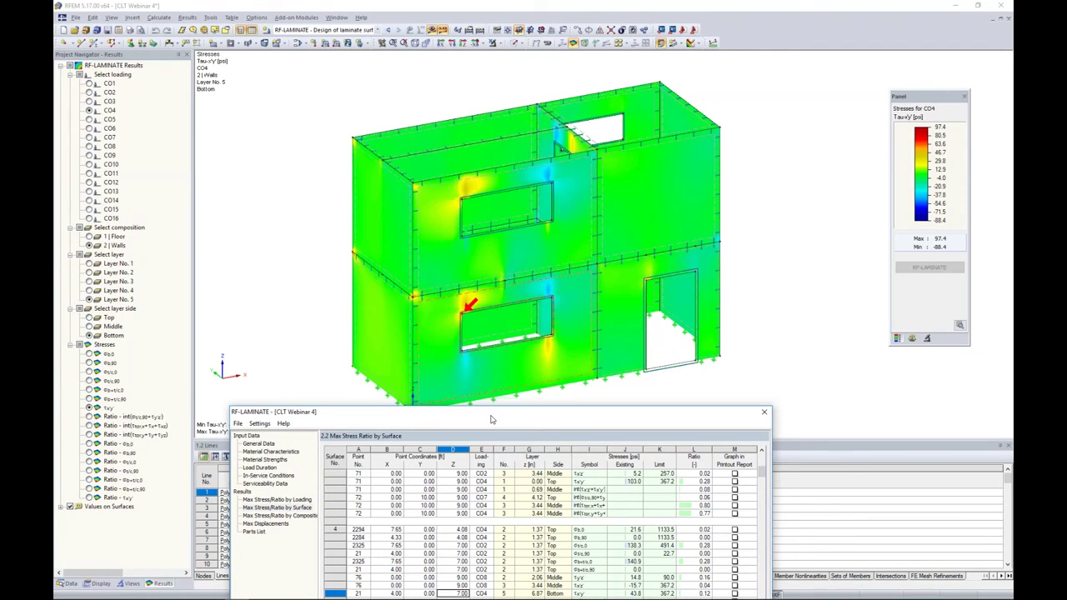
Examine the layer stress diagrams of surface 4 at point 2294 for CO4 and at point 2325 for CO2
{"action": "left_click_drag", "start_coordinate": [491, 419], "coordinate": [510, 178]}
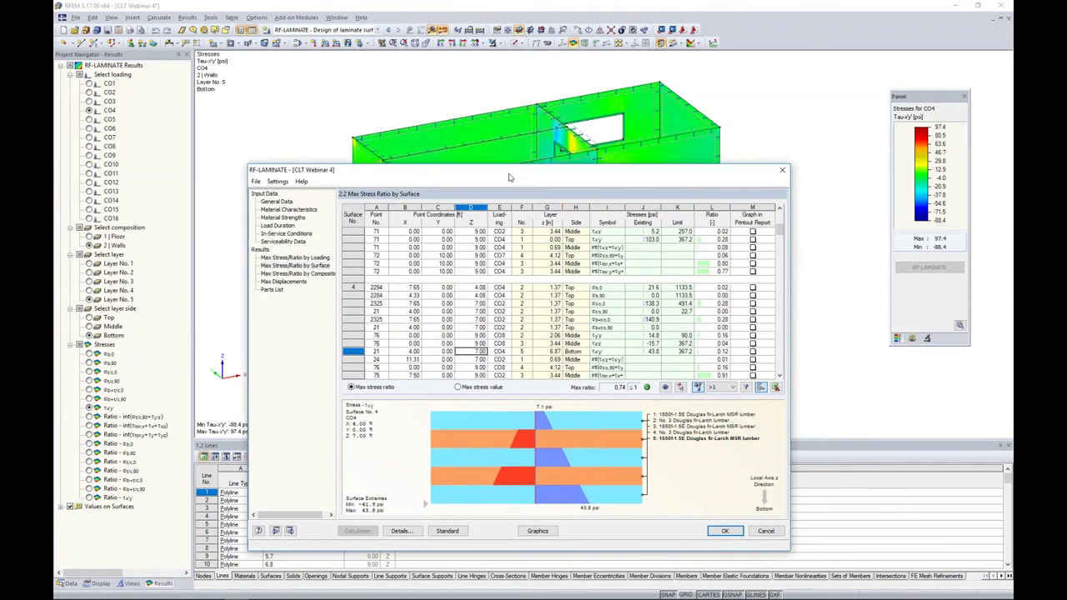
{"action": "left_click", "coordinate": [500, 286]}
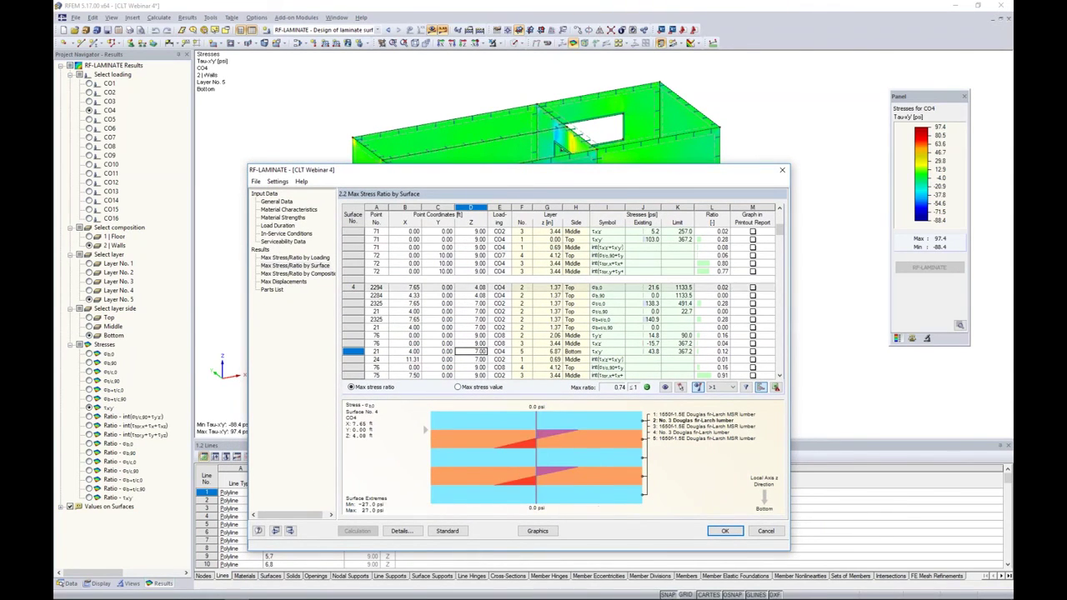
{"action": "left_click_drag", "start_coordinate": [548, 178], "coordinate": [547, 149]}
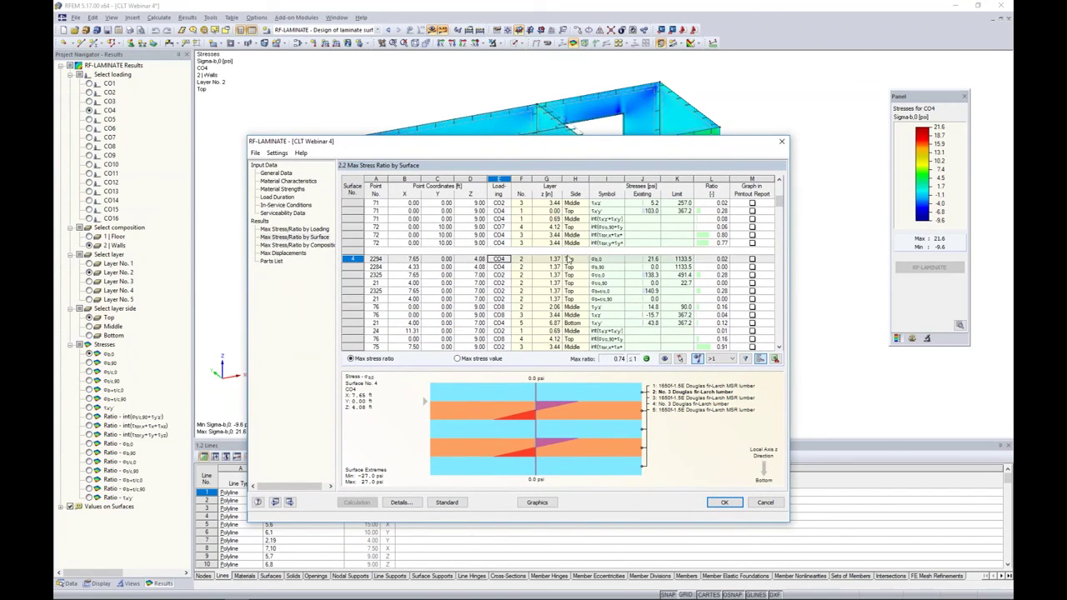
{"action": "left_click", "coordinate": [506, 274]}
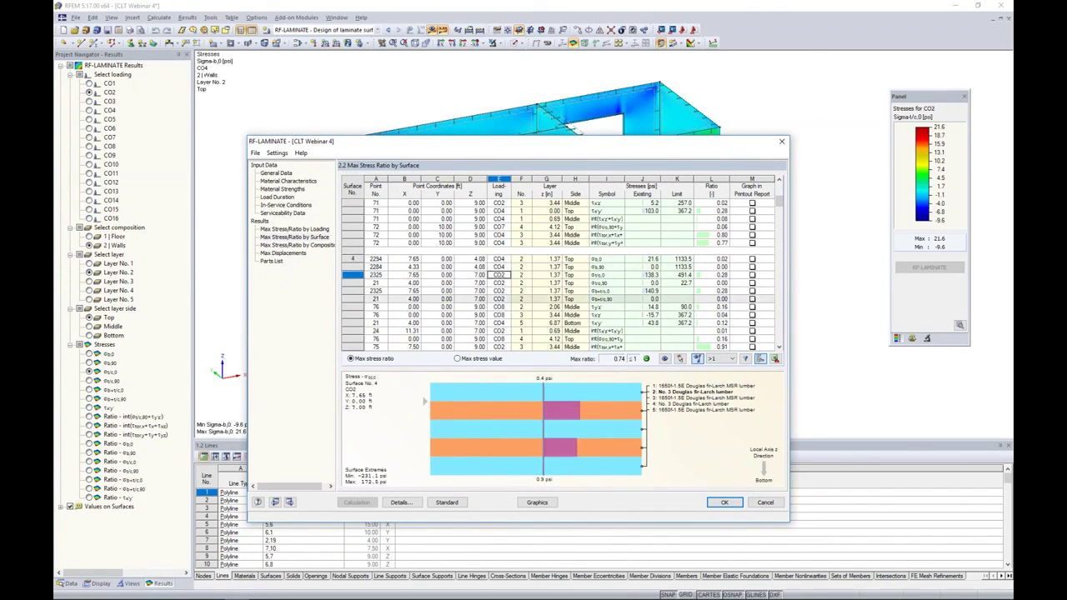
Examine the layer diagrams of surface 4's point 76 shear stress for CO8 and surface 5's point 7 torsional shear interaction ratio for CO4
{"action": "left_click", "coordinate": [503, 307]}
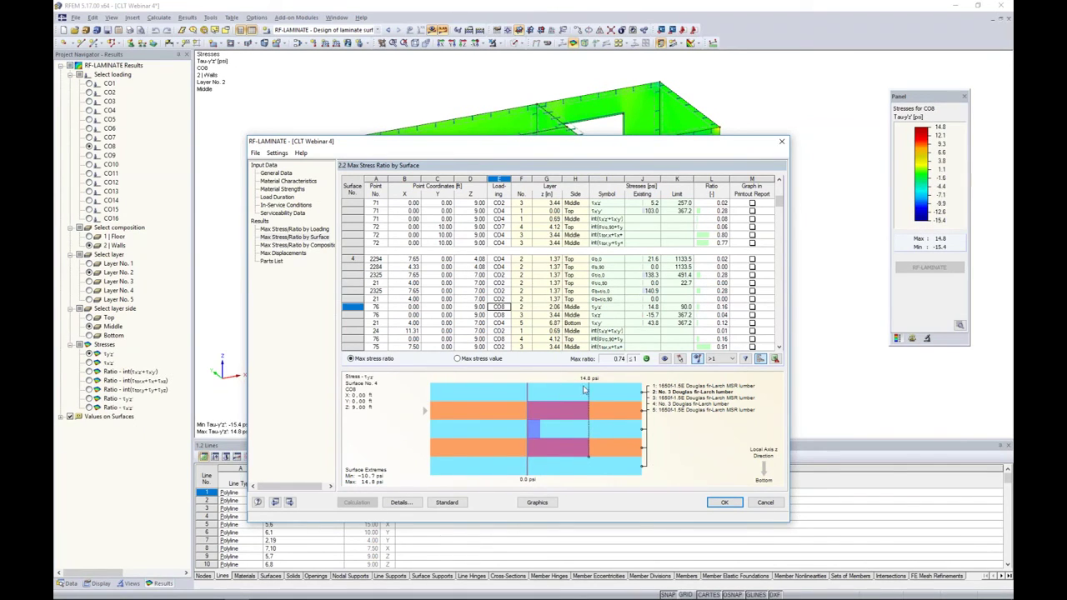
{"action": "scroll", "coordinate": [631, 305], "scroll_direction": "down", "scroll_amount": 1}
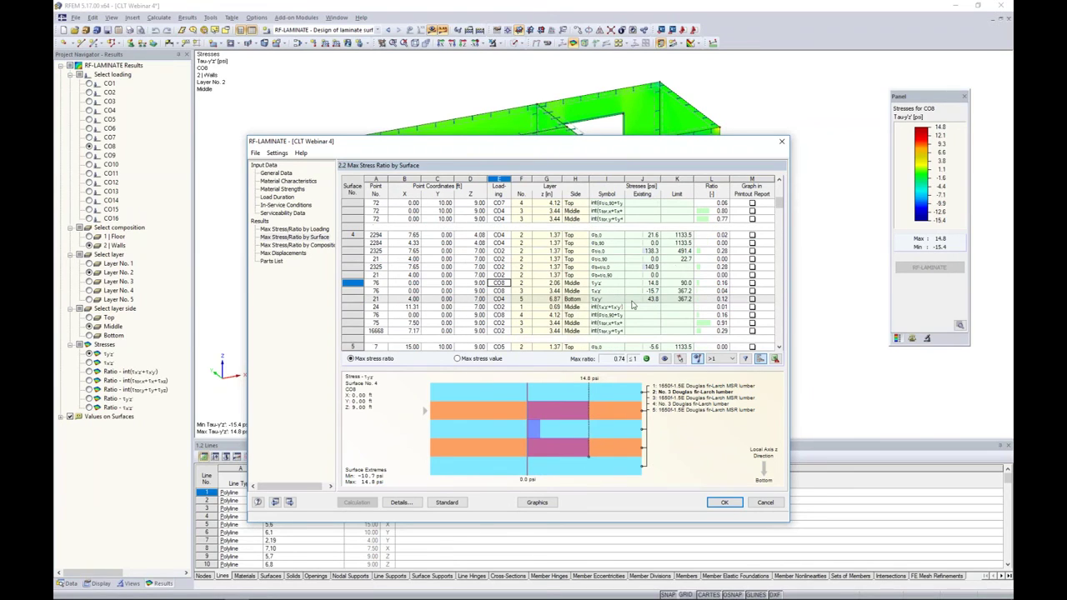
{"action": "scroll", "coordinate": [588, 305], "scroll_direction": "down", "scroll_amount": 2}
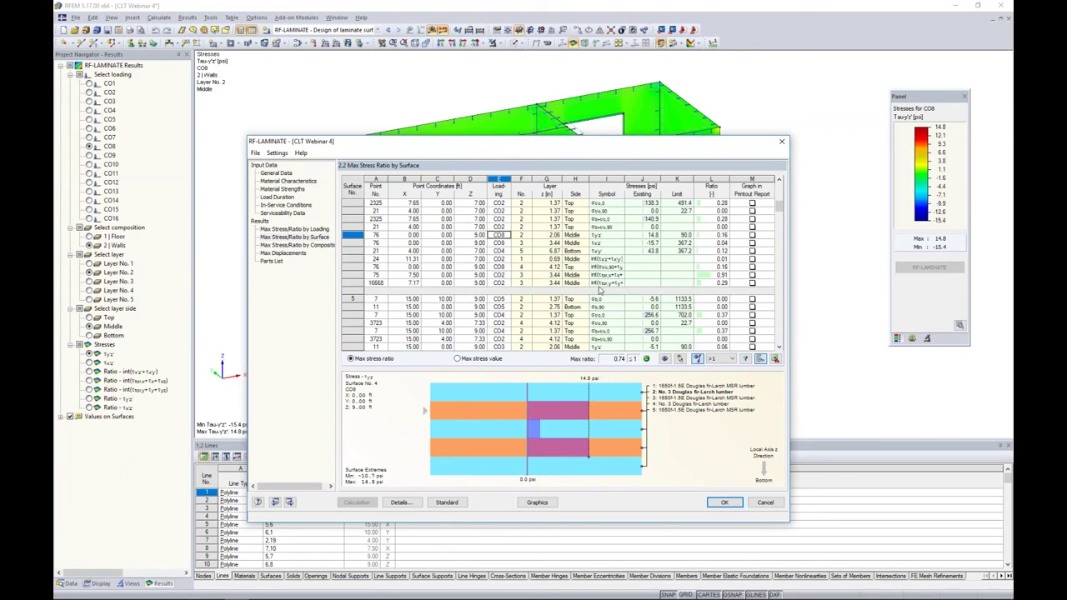
{"action": "scroll", "coordinate": [611, 281], "scroll_direction": "down", "scroll_amount": 1}
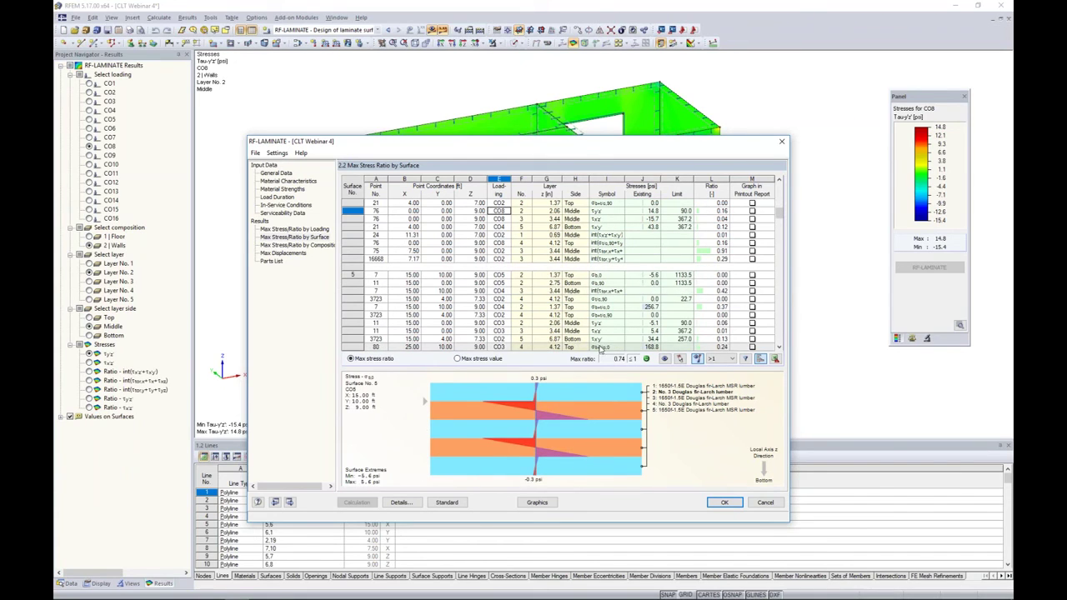
{"action": "scroll", "coordinate": [598, 337], "scroll_direction": "down", "scroll_amount": 3}
{"action": "left_click", "coordinate": [606, 291]}
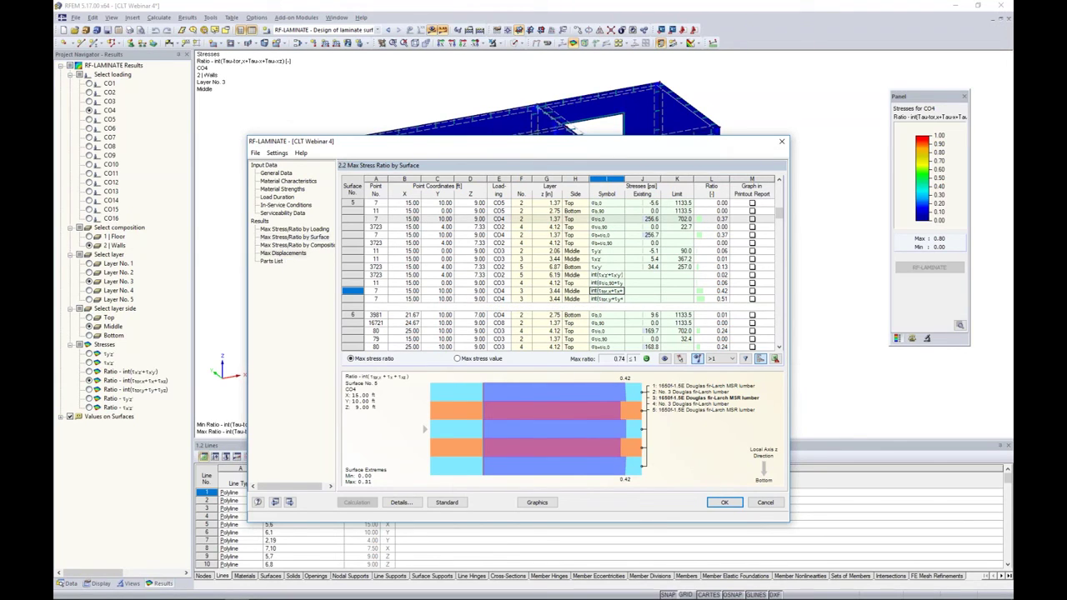
Review the maximum displacements table alongside the deformed floors for CO9, and open the parts list
{"action": "left_click", "coordinate": [284, 252]}
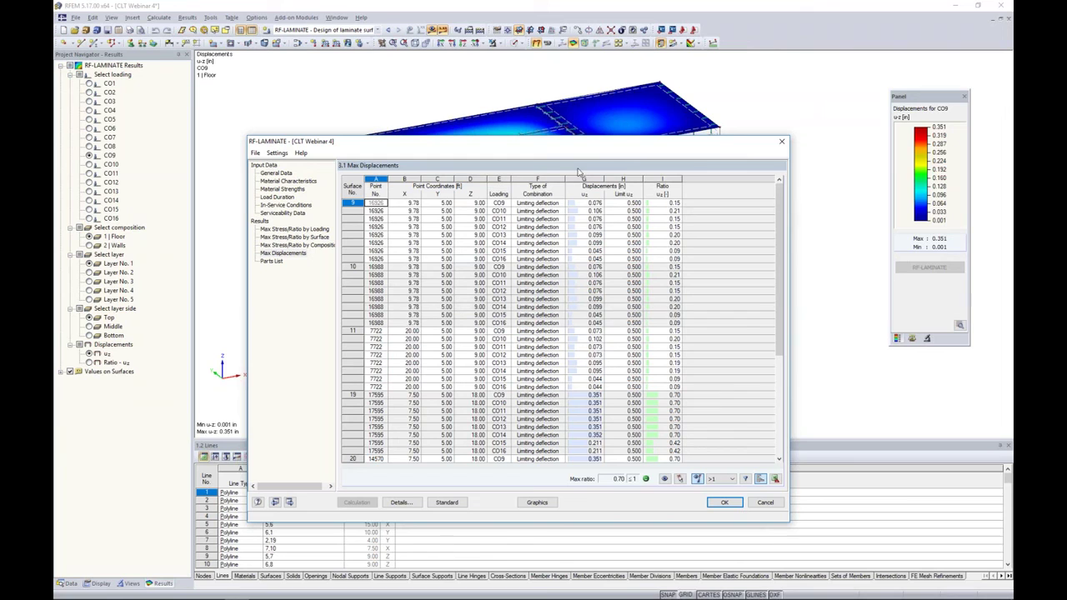
{"action": "left_click_drag", "start_coordinate": [579, 148], "coordinate": [560, 271]}
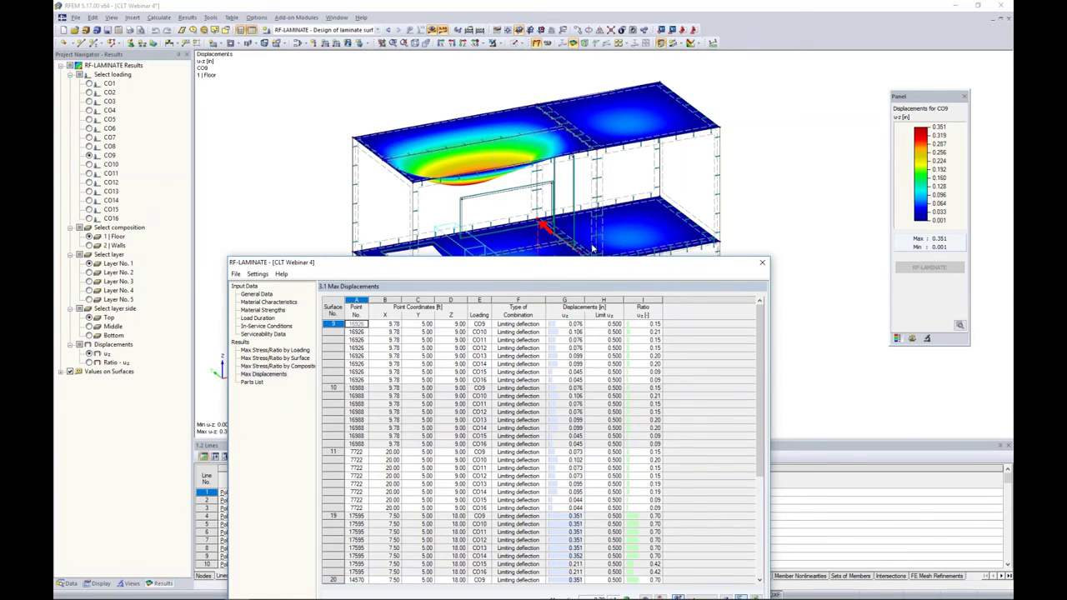
{"action": "left_click_drag", "start_coordinate": [595, 262], "coordinate": [613, 91]}
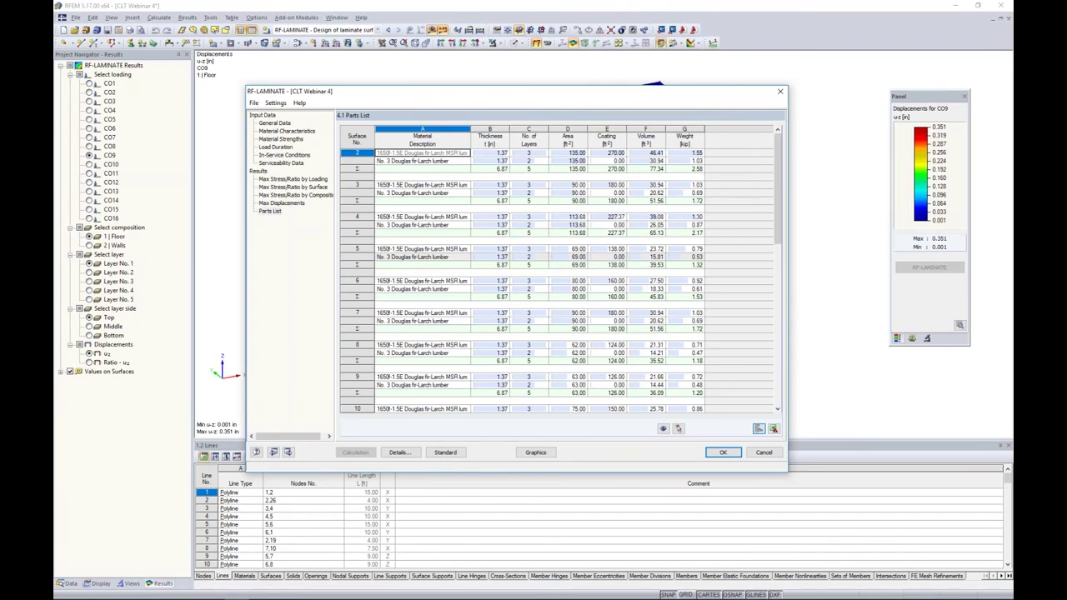
Return to the maximum stress ratios by surface and check the displayed stresses and plate bending theory in the design details without changing them
{"action": "left_click", "coordinate": [293, 187]}
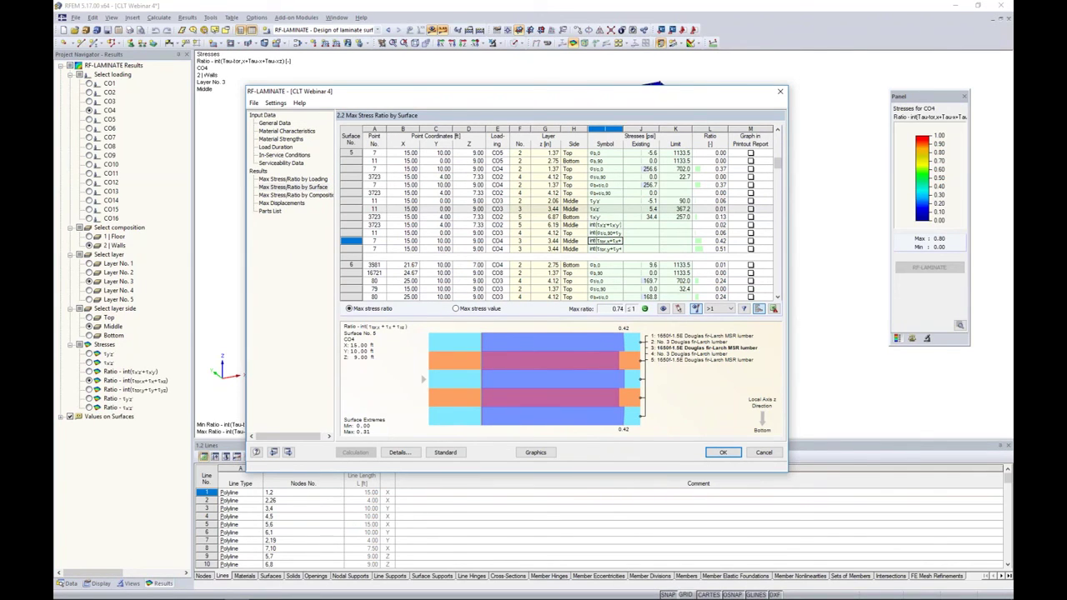
{"action": "left_click", "coordinate": [399, 452]}
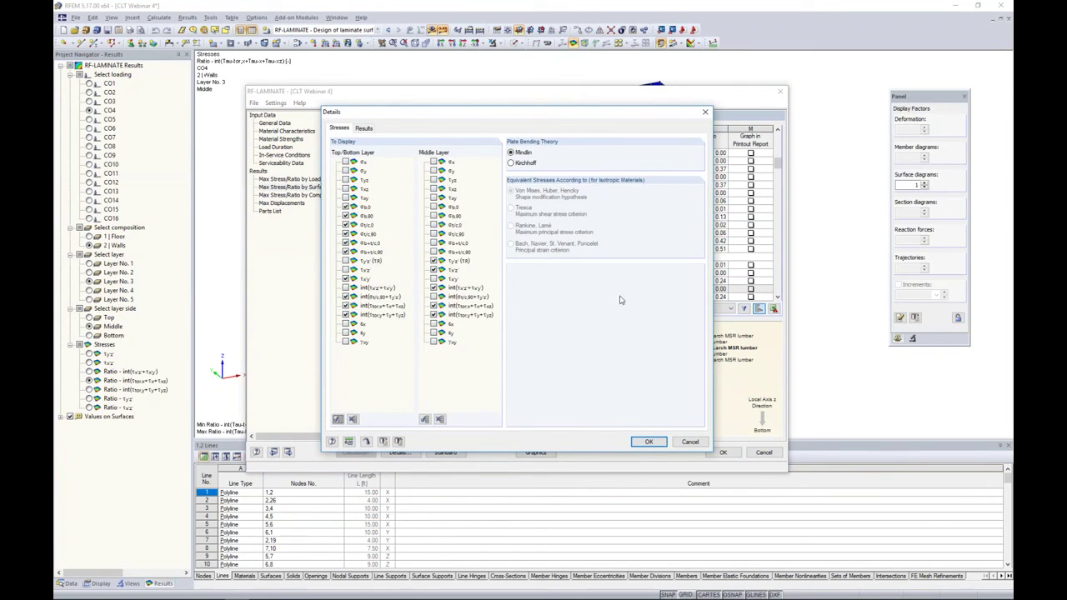
{"action": "left_click", "coordinate": [688, 441]}
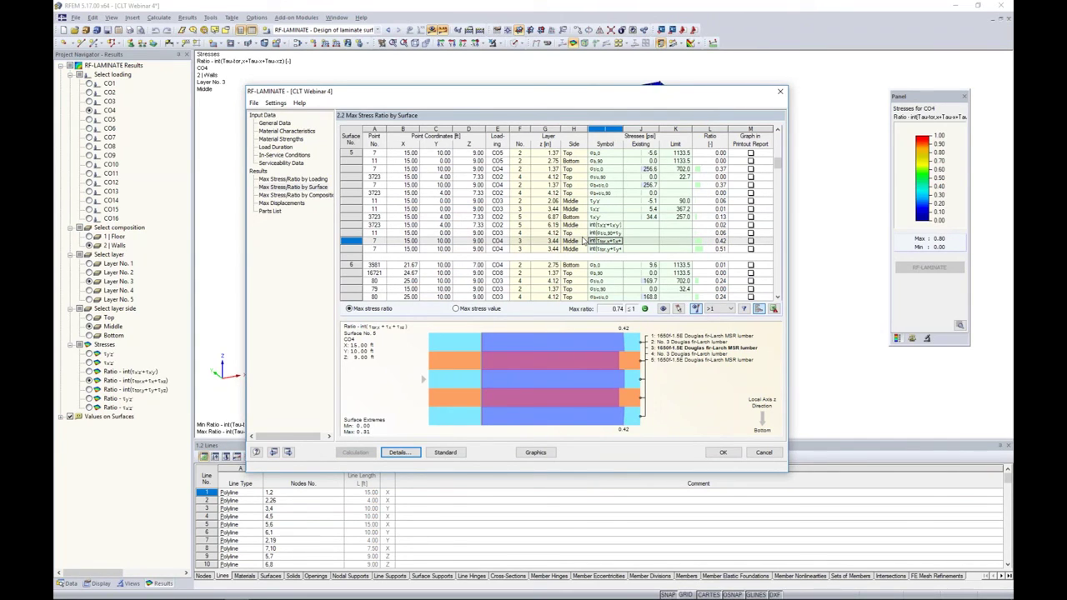
View the RF-LAMINATE results on the model, comparing top-side bending stress of the Walls for CO5 and CO6 and of the Floor for CO6
{"action": "left_click", "coordinate": [536, 453]}
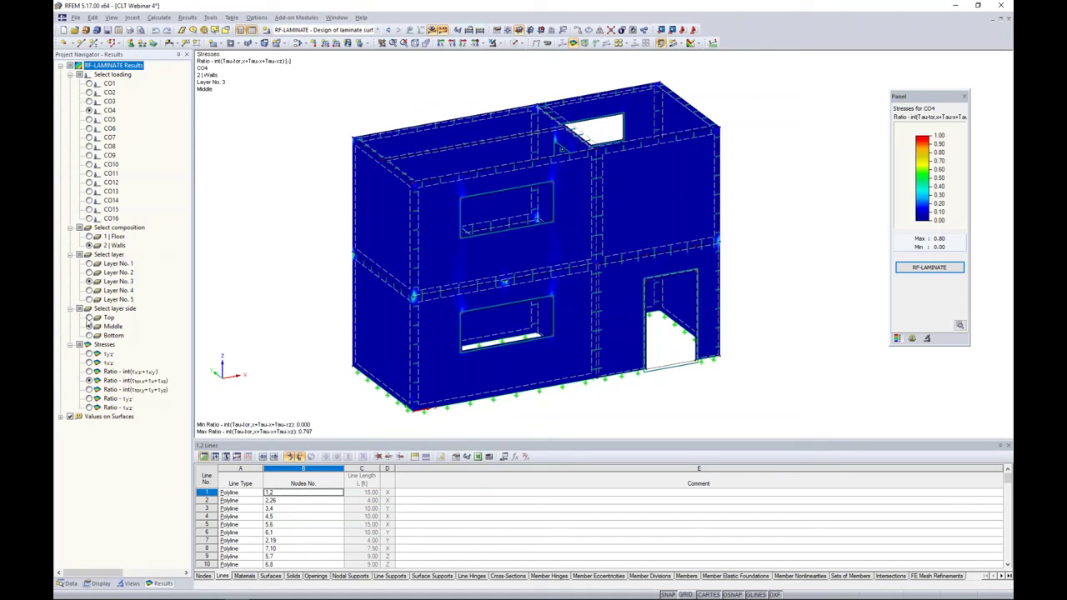
{"action": "left_click", "coordinate": [88, 318]}
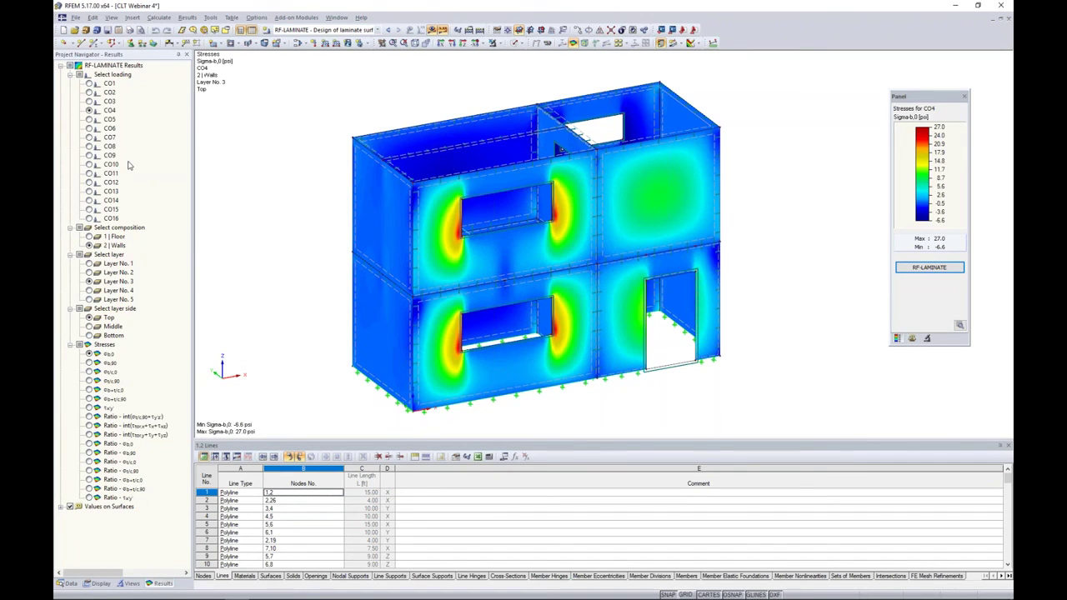
{"action": "left_click", "coordinate": [90, 119]}
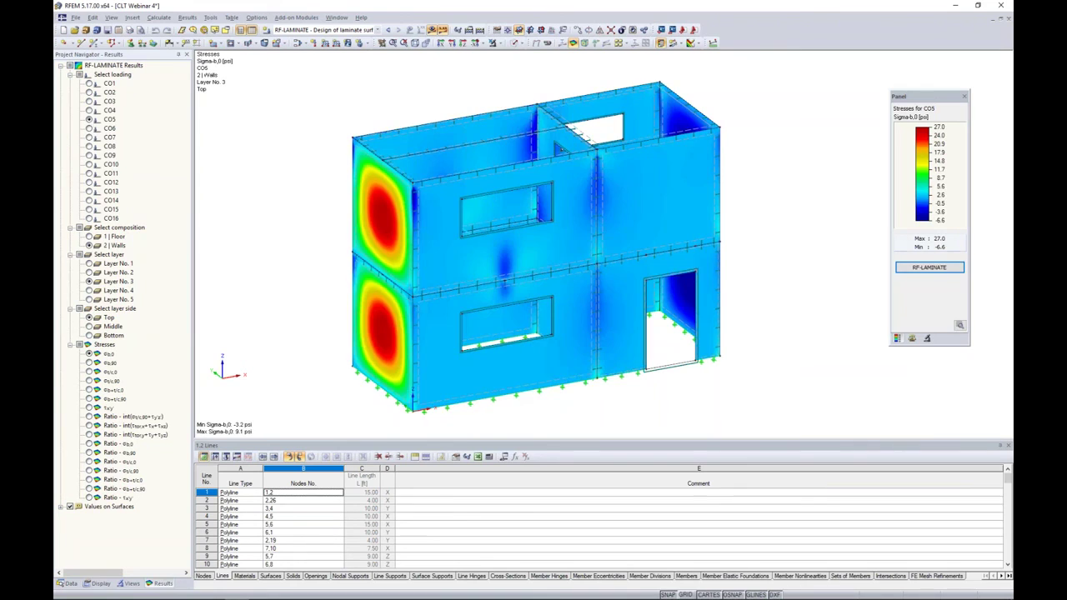
{"action": "left_click", "coordinate": [90, 128]}
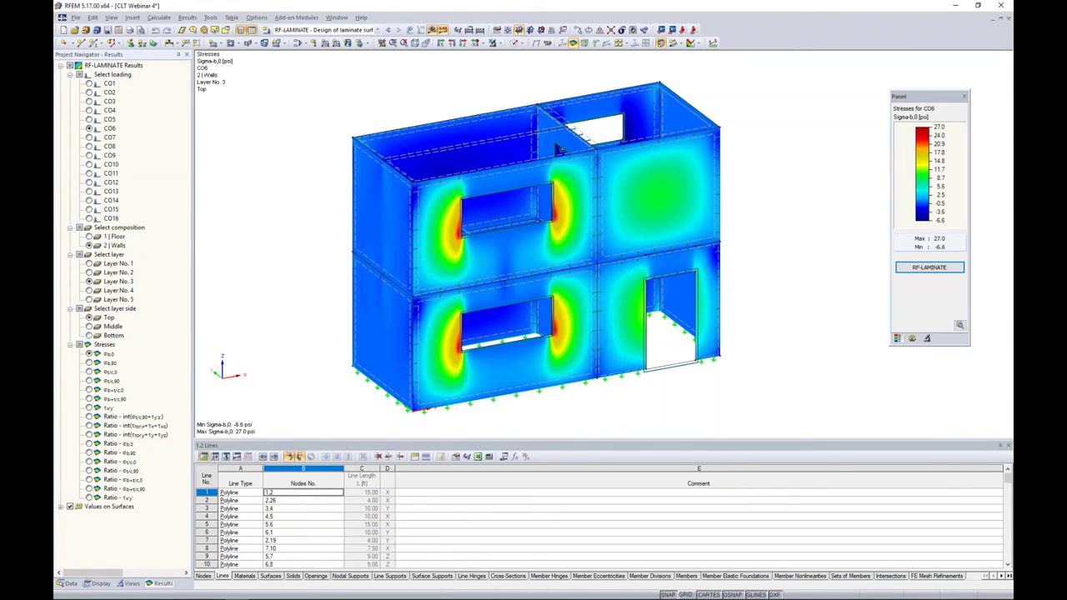
{"action": "left_click", "coordinate": [89, 237]}
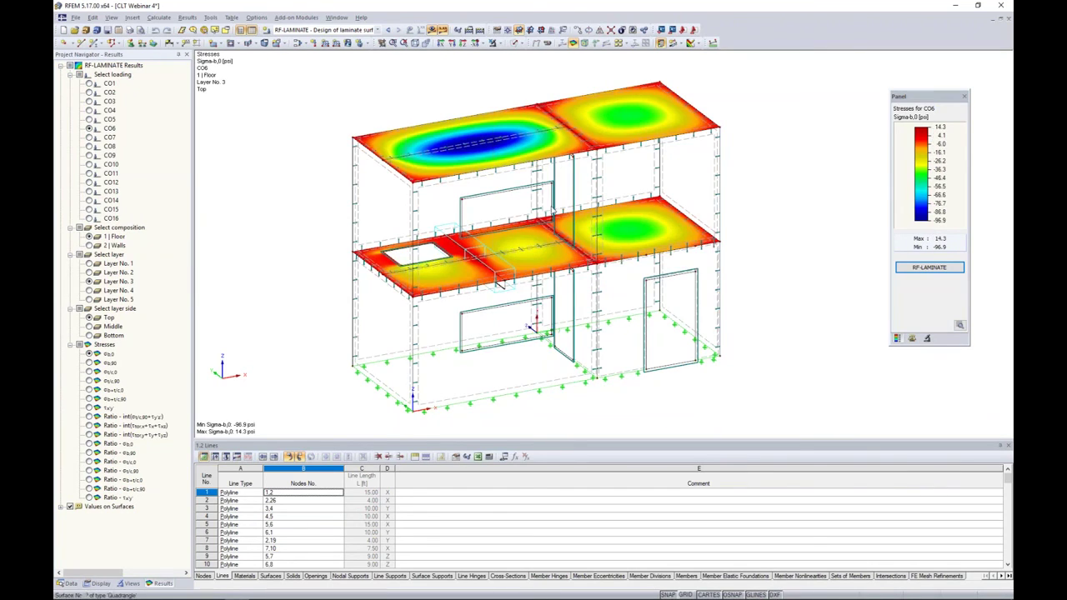
{"action": "left_click", "coordinate": [89, 246]}
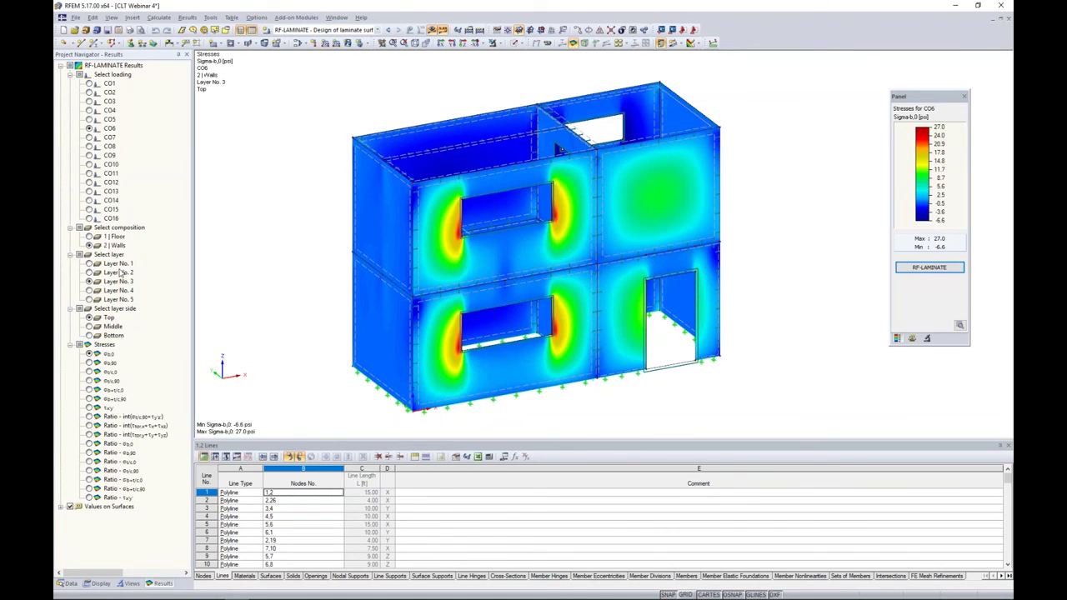
Compare the CO6 wall stresses through layers 1 to 5, and examine the middle and bottom sides of layer 4
{"action": "left_click", "coordinate": [89, 265]}
{"action": "left_click", "coordinate": [89, 273]}
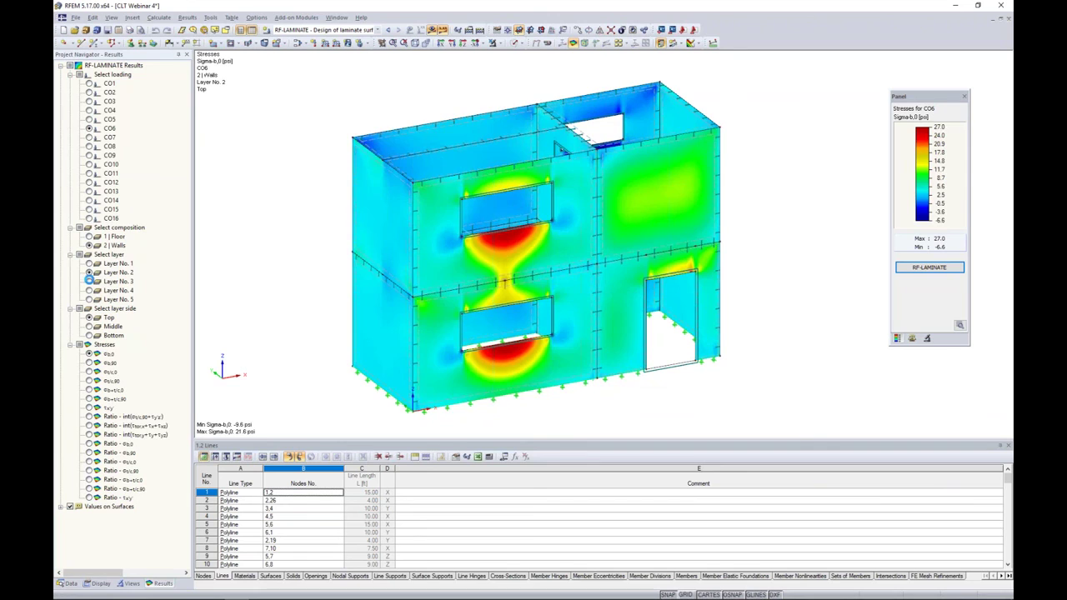
{"action": "left_click", "coordinate": [89, 282]}
{"action": "left_click", "coordinate": [89, 290]}
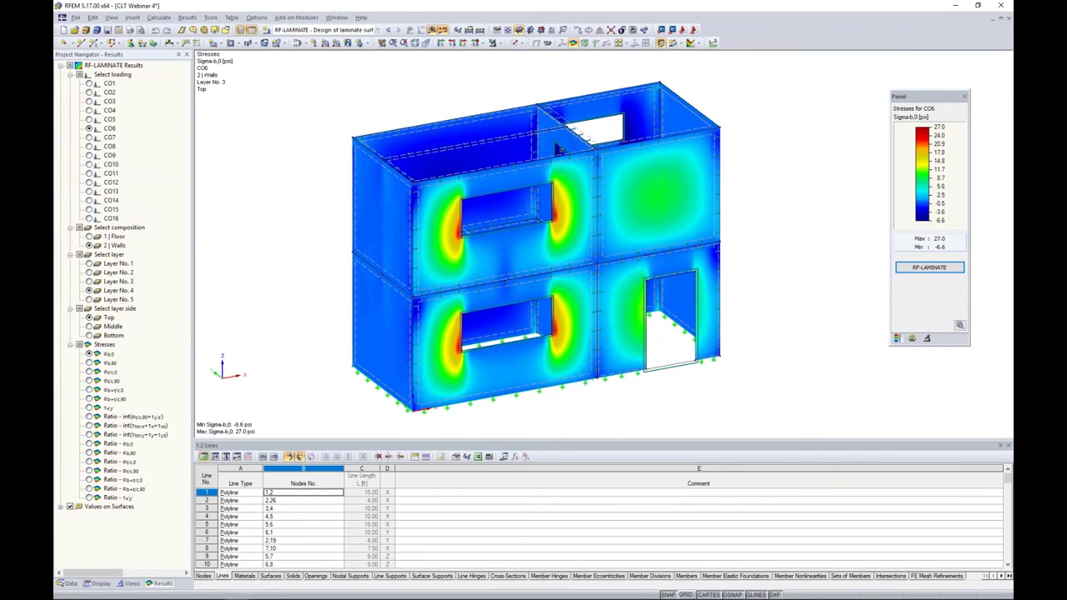
{"action": "left_click", "coordinate": [89, 300]}
{"action": "left_click", "coordinate": [89, 290]}
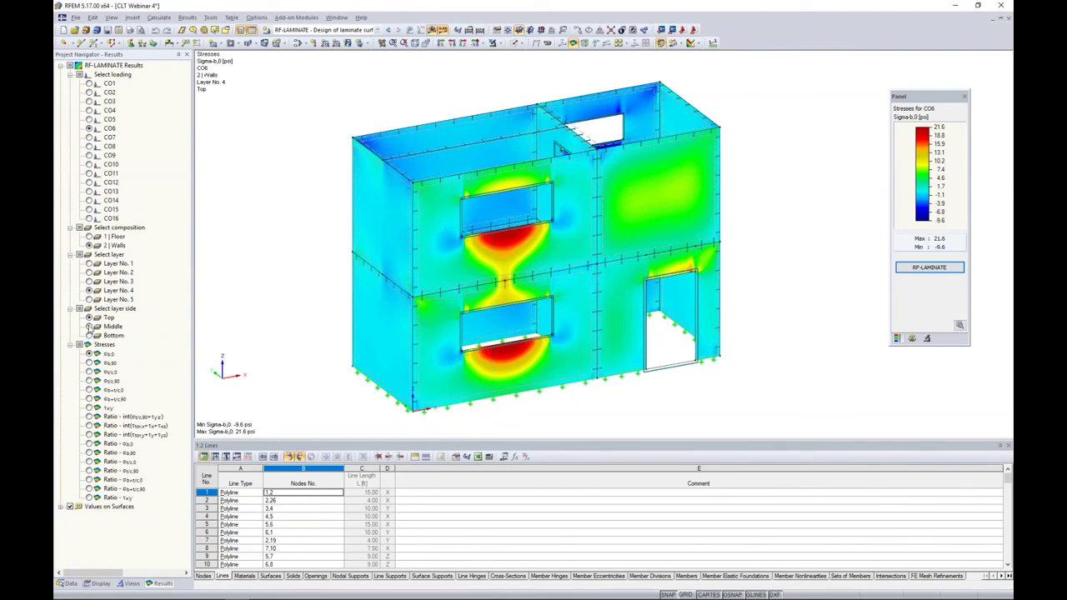
{"action": "left_click", "coordinate": [90, 325]}
{"action": "left_click", "coordinate": [89, 335]}
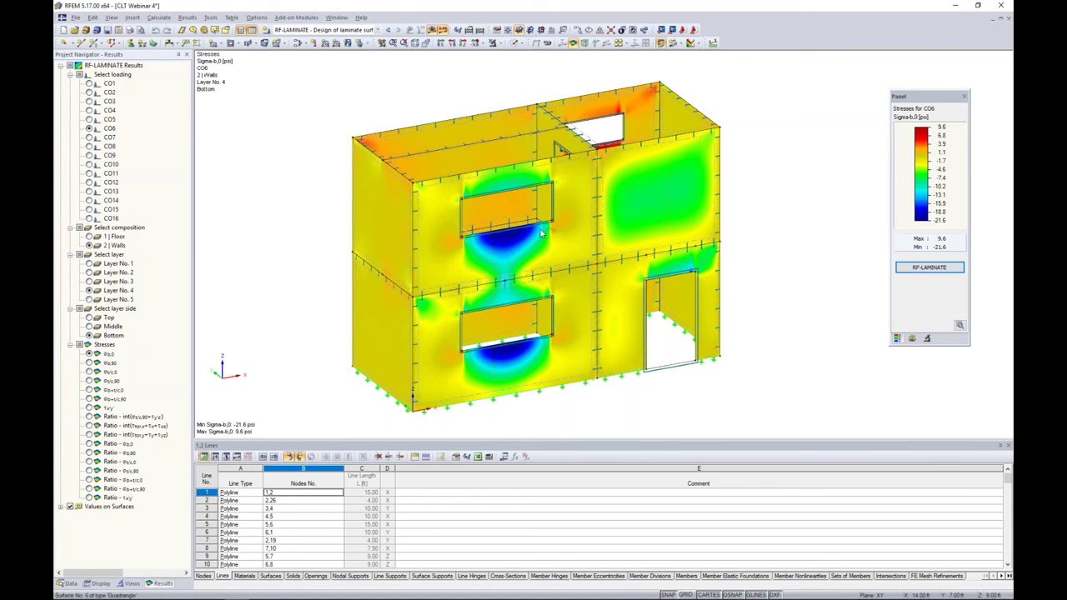
Examine layer 4's bottom-side in-plane shear stress, the σt/c,90 + τy'z' interaction ratio and the σb,0 ratio on the walls for CO6
{"action": "middle_click_drag", "start_coordinate": [641, 233], "coordinate": [733, 384], "text": "ctrl"}
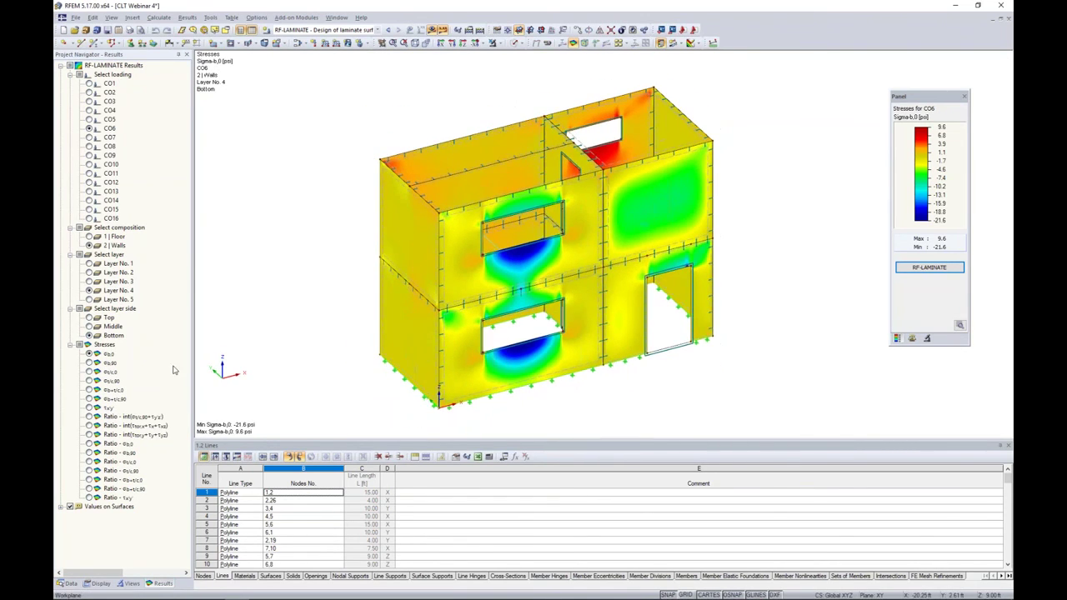
{"action": "left_click", "coordinate": [89, 373]}
{"action": "left_click", "coordinate": [90, 407]}
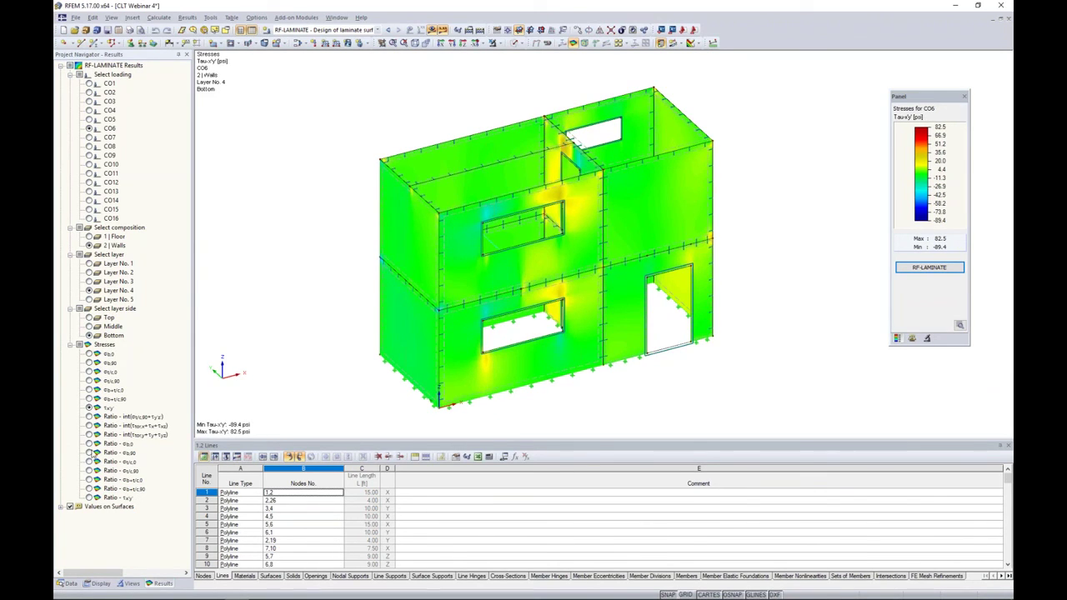
{"action": "left_click", "coordinate": [89, 416]}
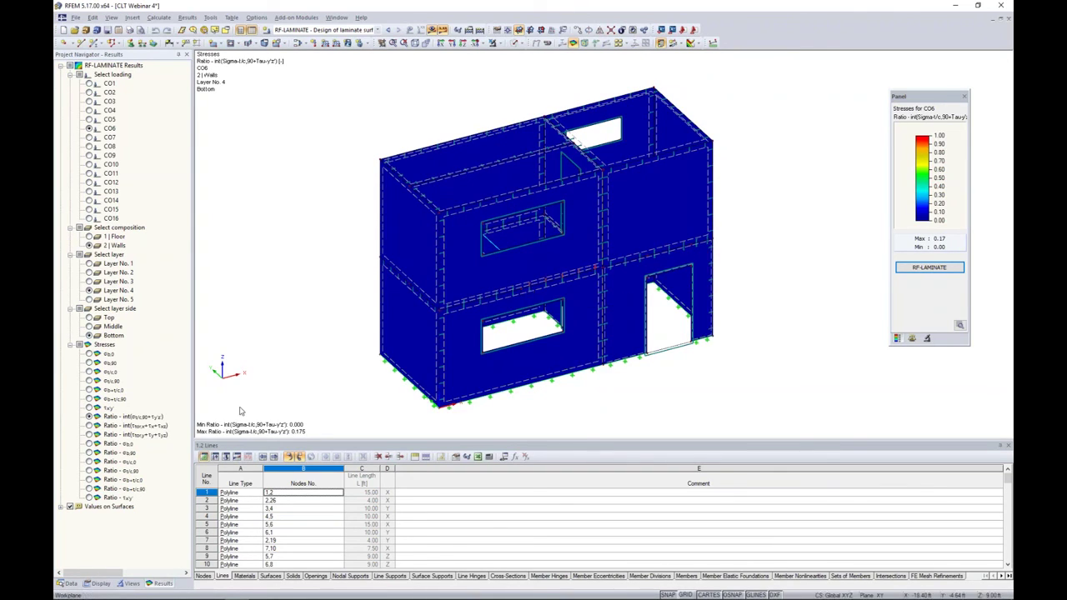
{"action": "left_click", "coordinate": [89, 443]}
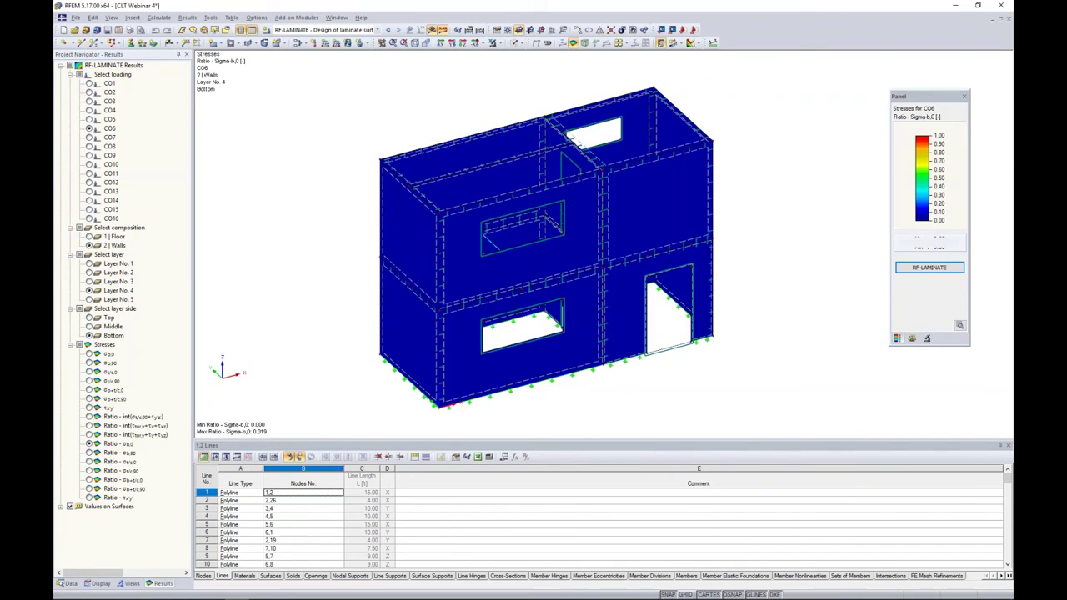
Set the σb,0 ratio colour scale's upper value to 0.4 and fill the intermediate values
{"action": "double_click", "coordinate": [923, 142]}
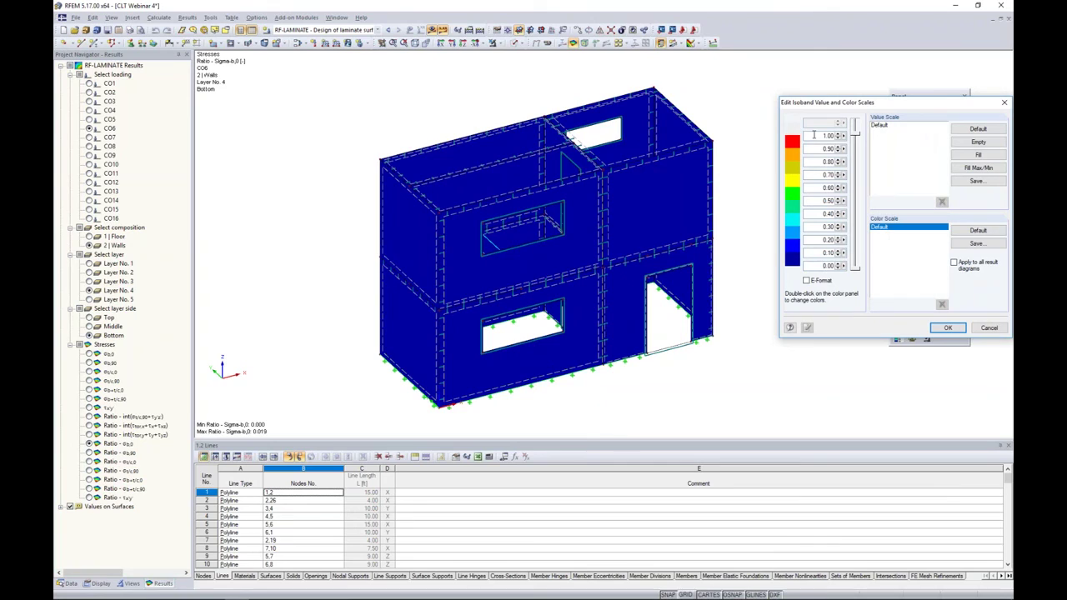
{"action": "double_click", "coordinate": [828, 136]}
{"action": "type", "text": "0.4"}
{"action": "left_click", "coordinate": [977, 155]}
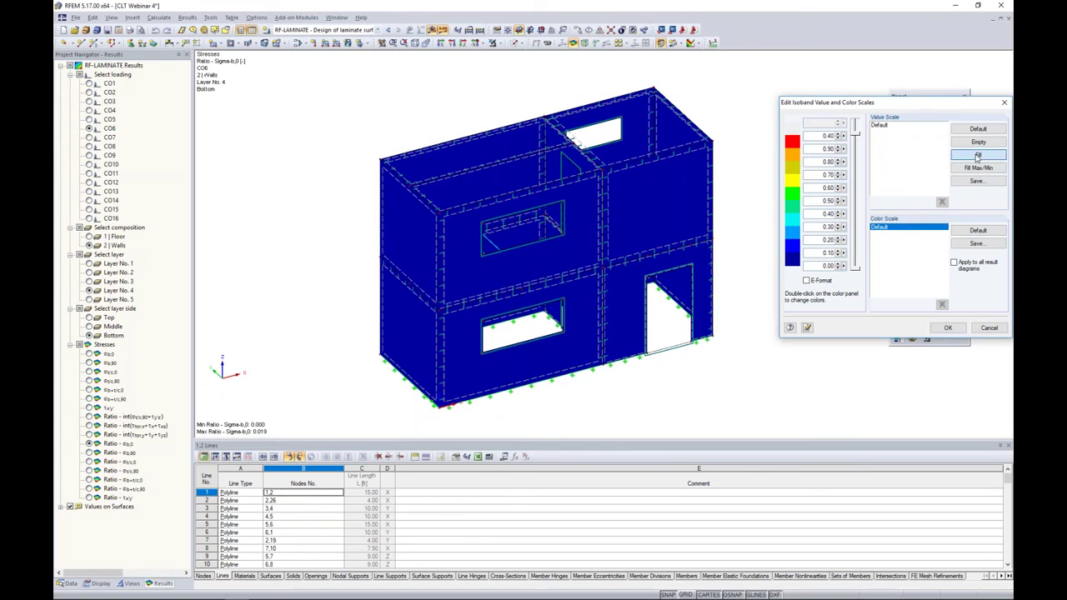
{"action": "left_click", "coordinate": [949, 327]}
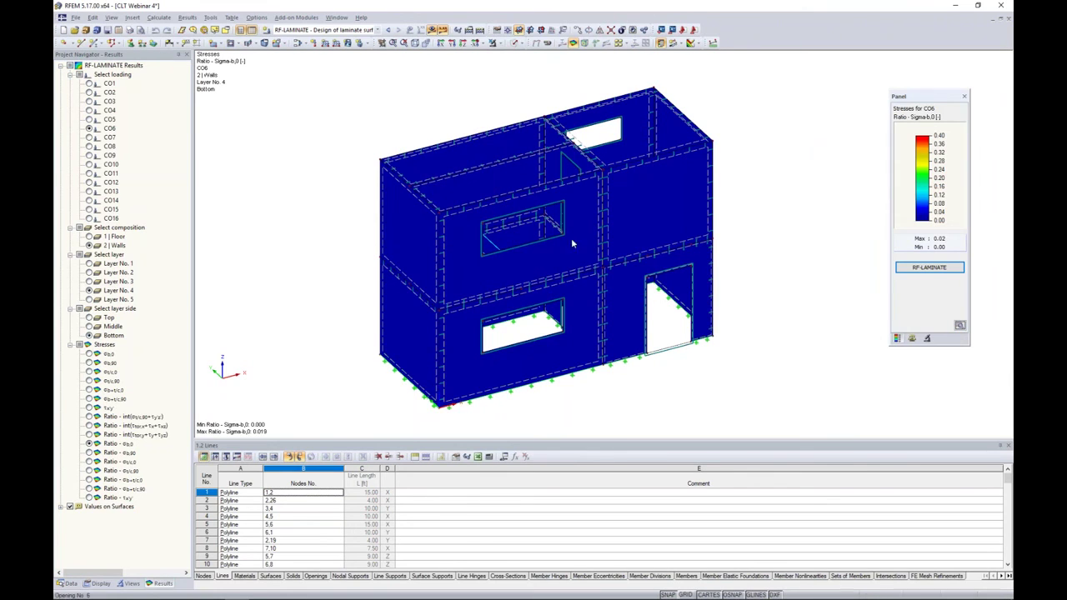
Display the σb,0 stress on the walls and set its colour scale's maximum to 4 psi with evenly filled intermediate values
{"action": "middle_click_drag", "start_coordinate": [557, 239], "coordinate": [456, 251], "text": "ctrl"}
{"action": "key", "text": "F7"}
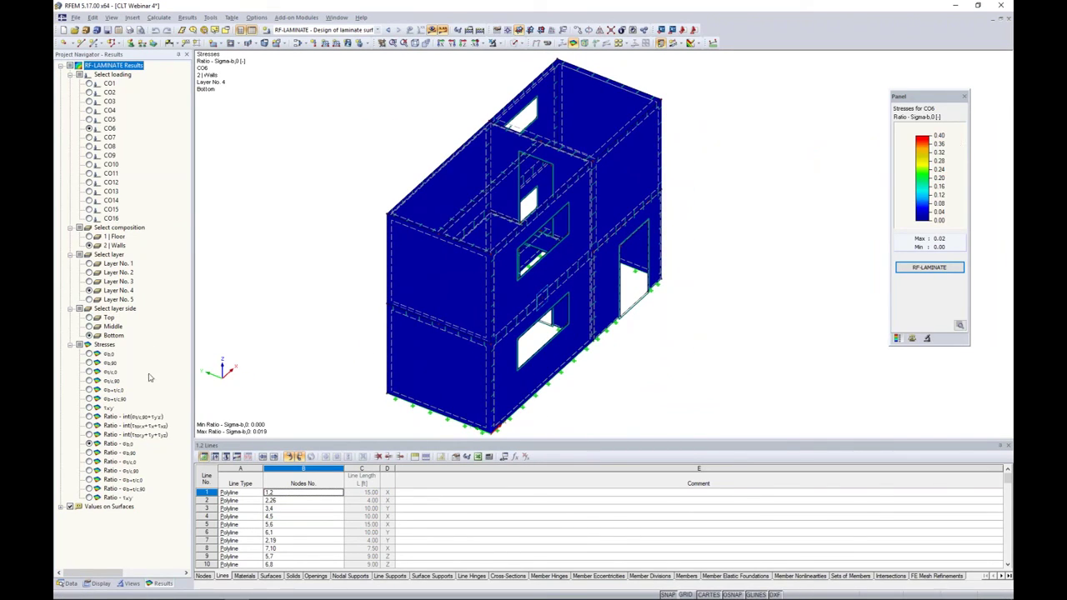
{"action": "left_click", "coordinate": [89, 353]}
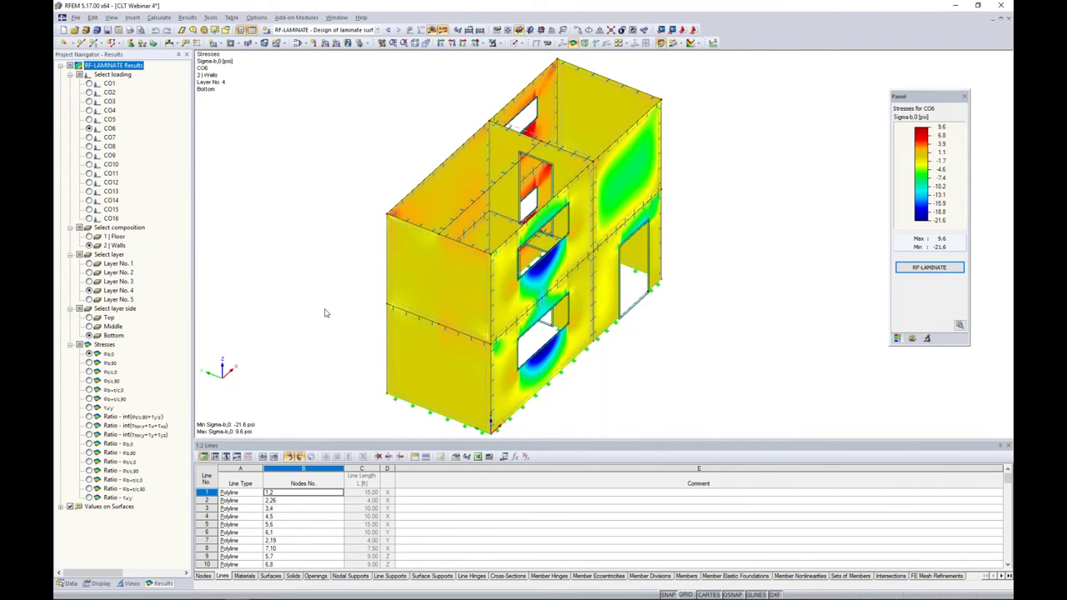
{"action": "double_click", "coordinate": [921, 141]}
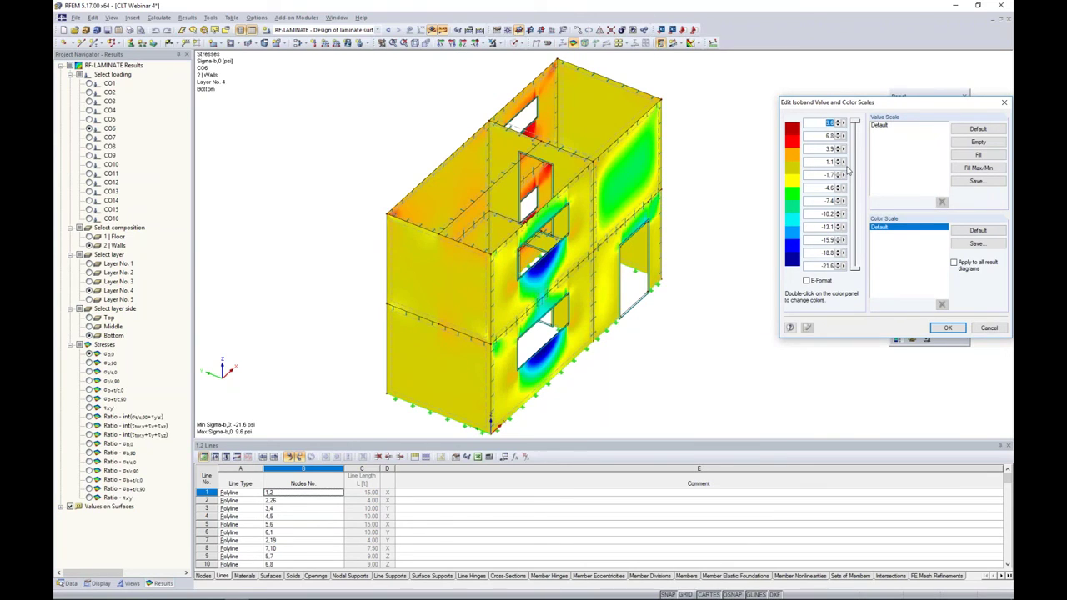
{"action": "type", "text": "4"}
{"action": "left_click", "coordinate": [948, 327]}
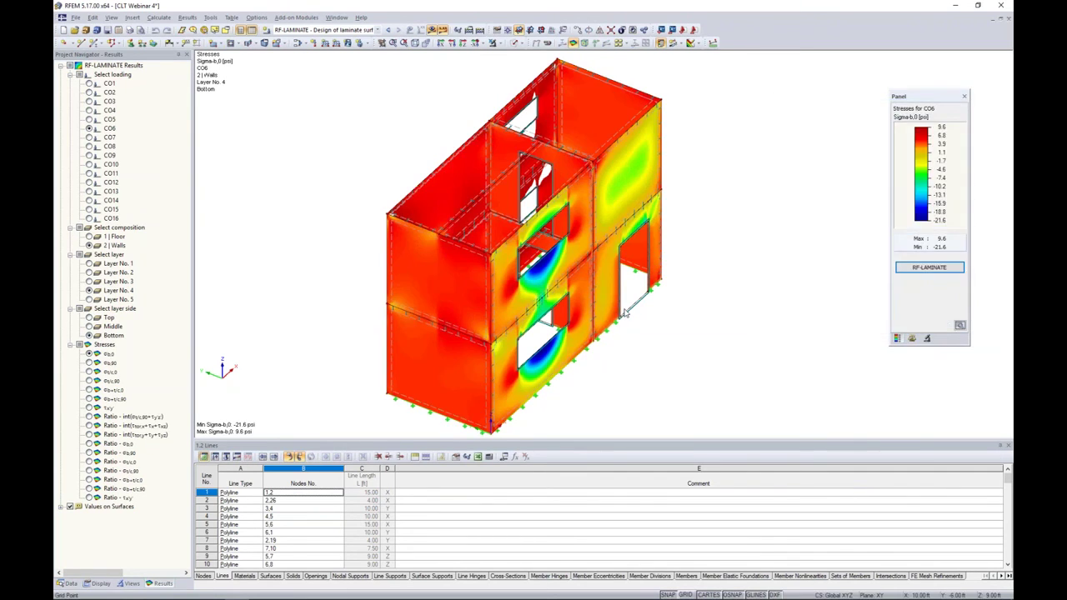
{"action": "middle_click_drag", "start_coordinate": [625, 313], "coordinate": [708, 158], "text": "ctrl"}
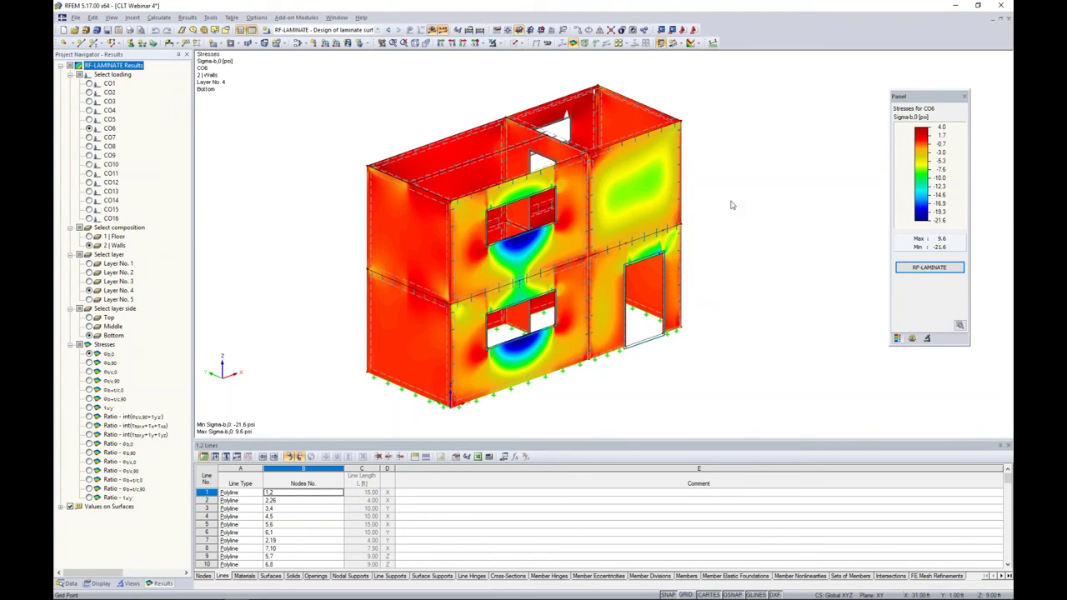
Switch to the PowerPoint presentation window showing the More Information slide
{"action": "key", "text": "super+Tab"}
{"action": "left_click", "coordinate": [656, 195]}
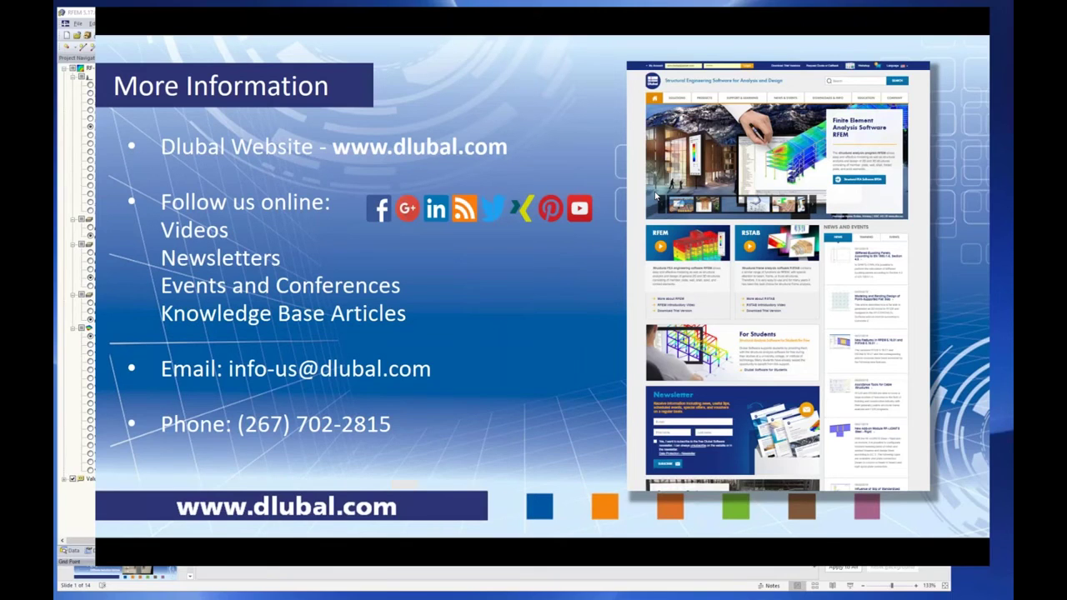